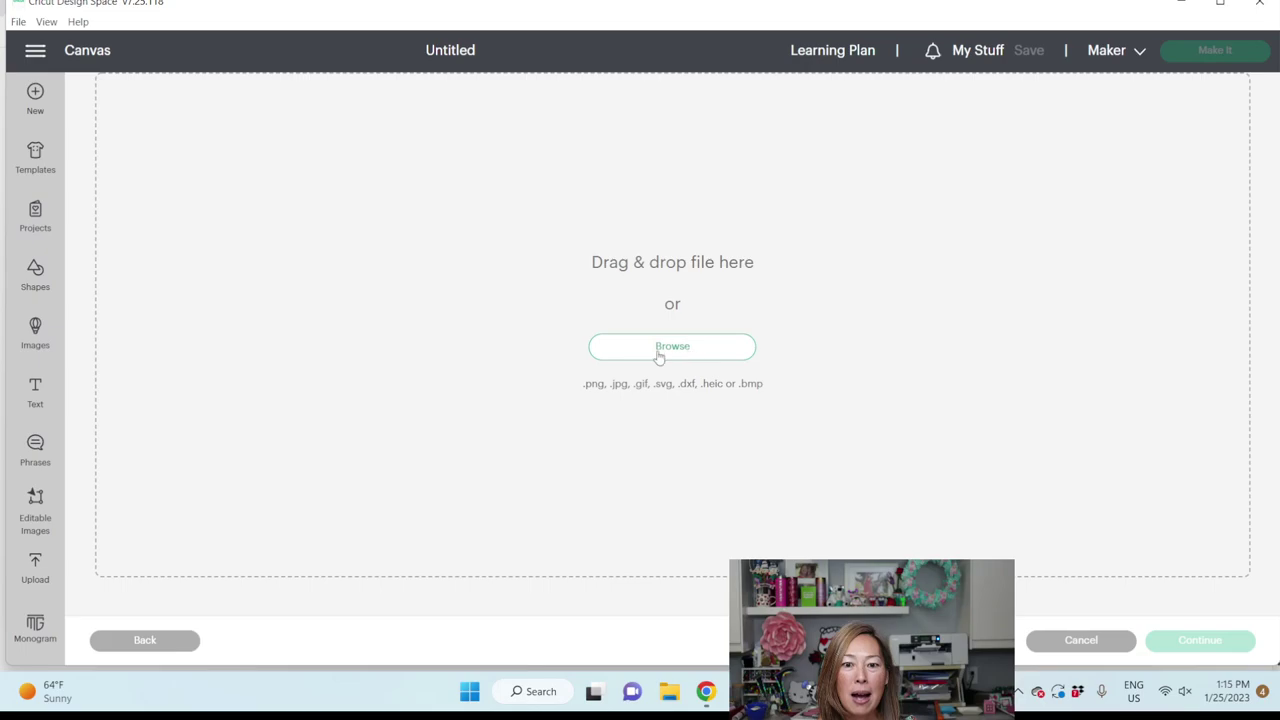
Cancel the open upload page and choose SaltyYankee_LOLDoll_Wednesday from the Downloads folder as a new image upload.
left_click(1050, 641)
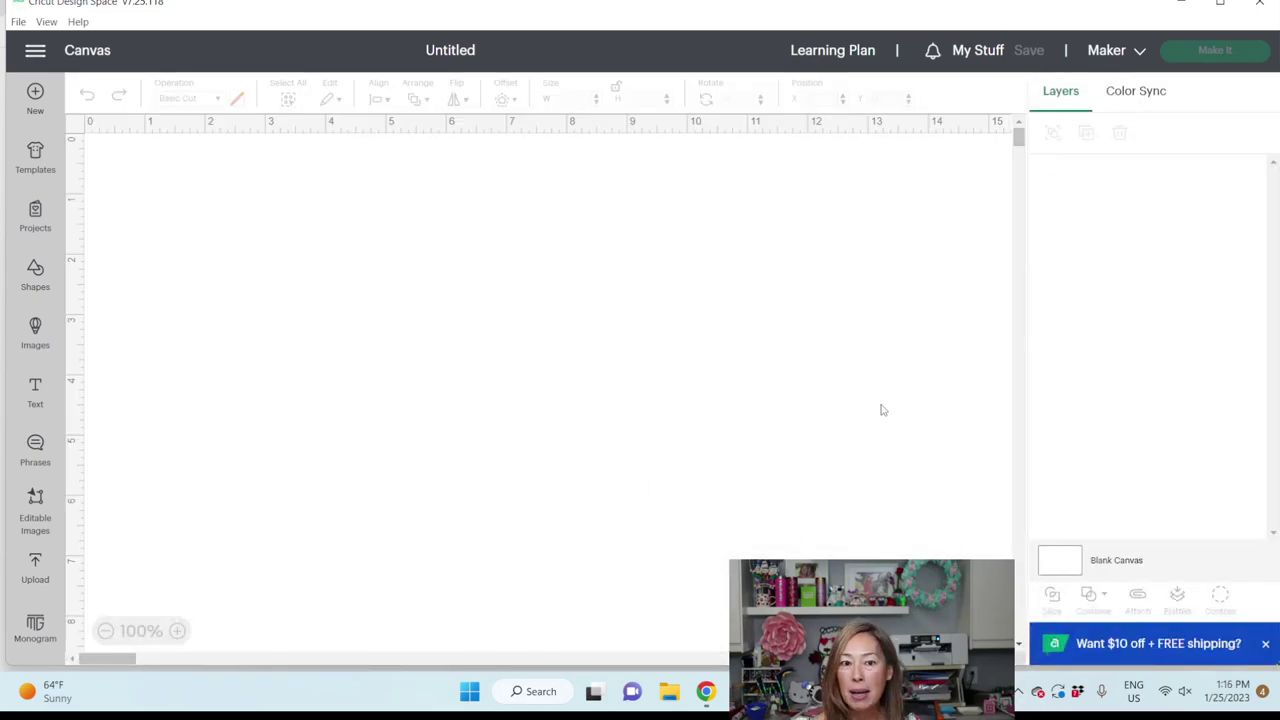
left_click(36, 568)
left_click(145, 310)
left_click(692, 347)
scroll(82, 210, "up", 3)
scroll(80, 210, "up", 3)
left_click(82, 169)
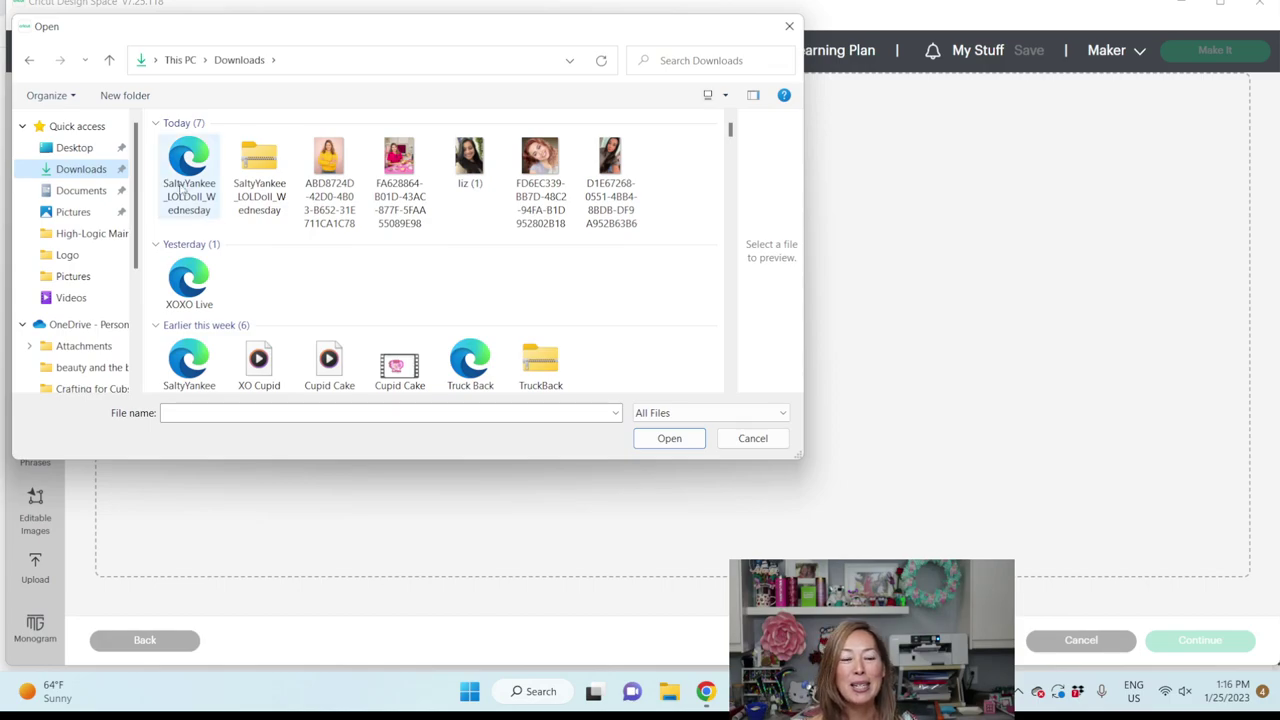
double_click(185, 185)
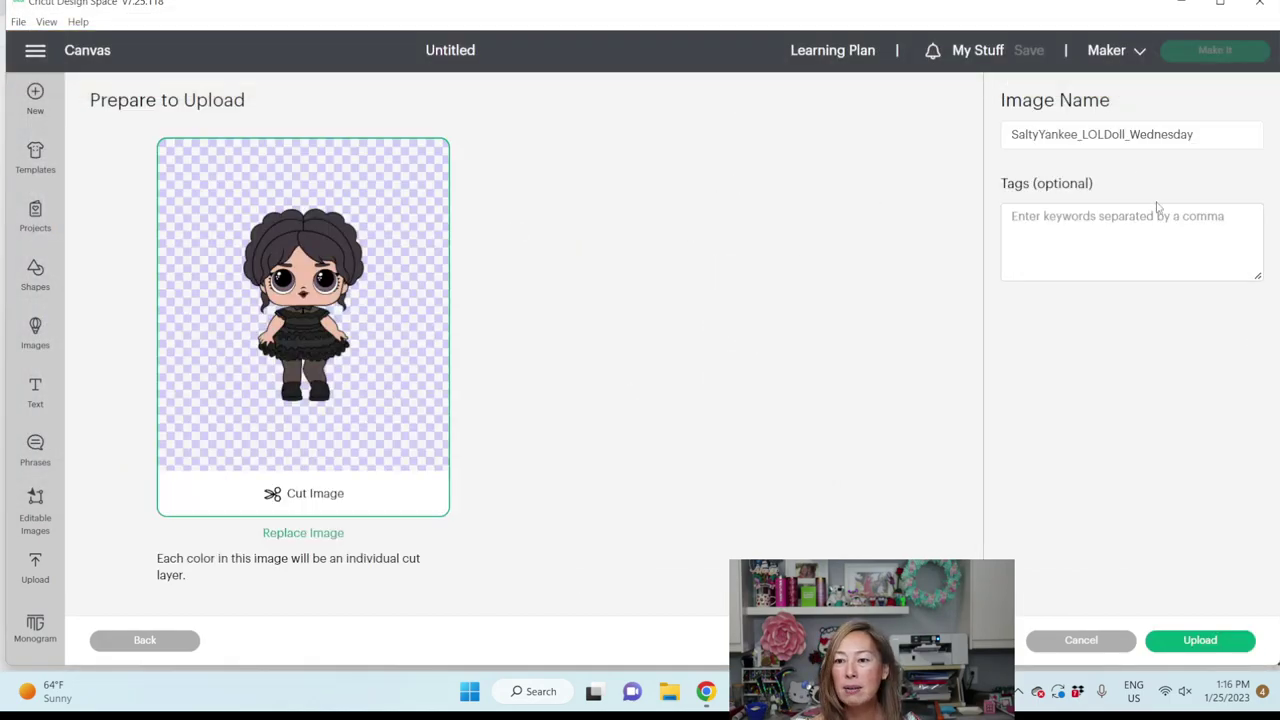
Edit the image name to "SaltyYankee_LOL Doll_ Wednesday" and upload the image.
left_click(1124, 134)
left_click(1126, 134)
key("BackSpace")
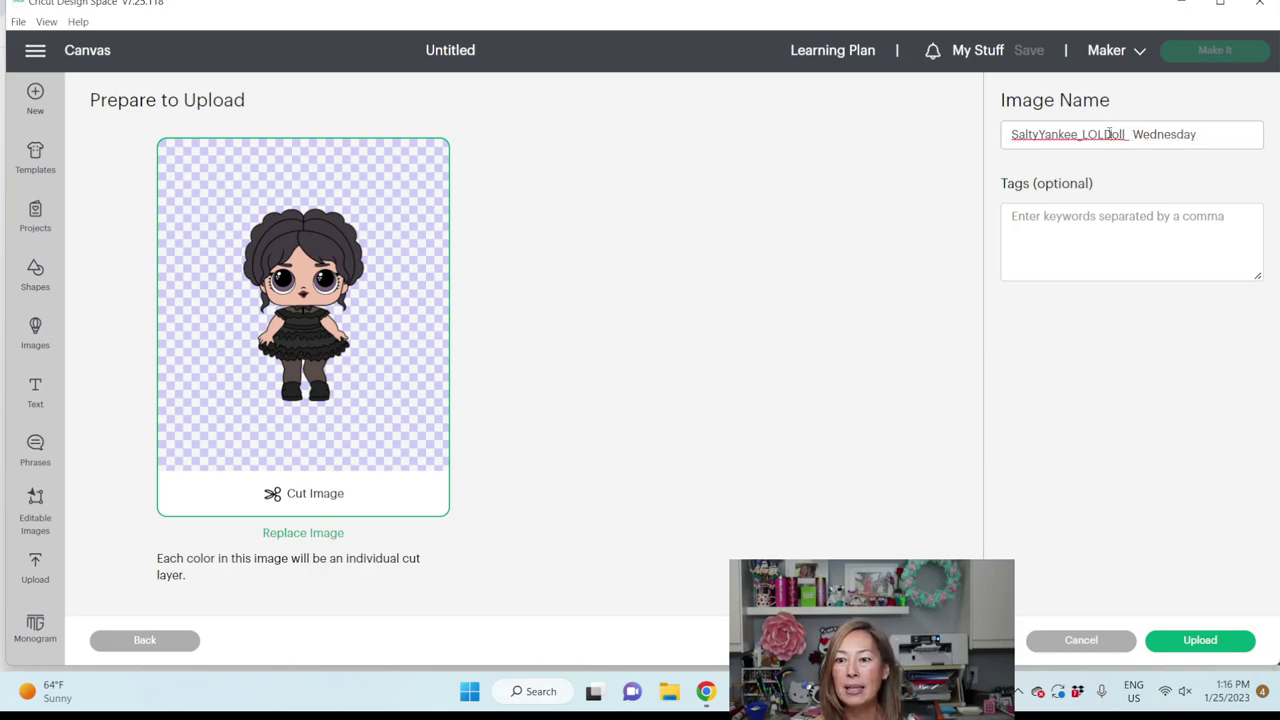
left_click(1104, 134)
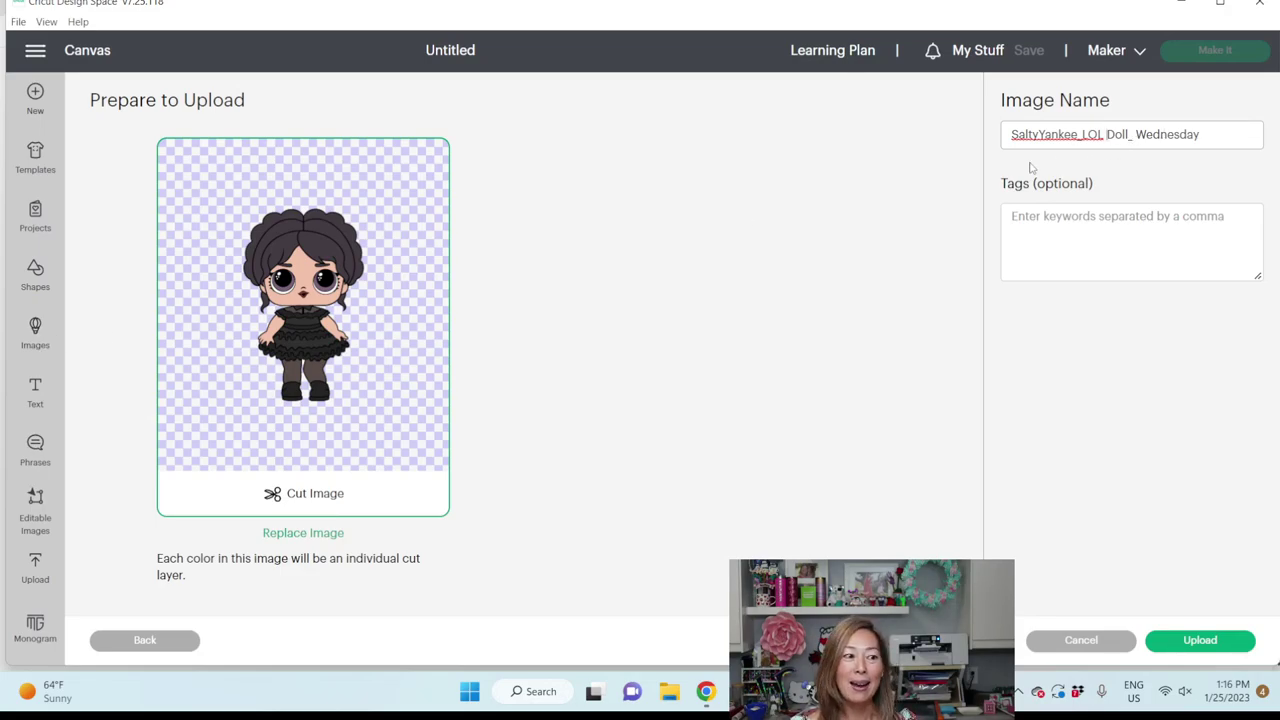
left_click(1200, 640)
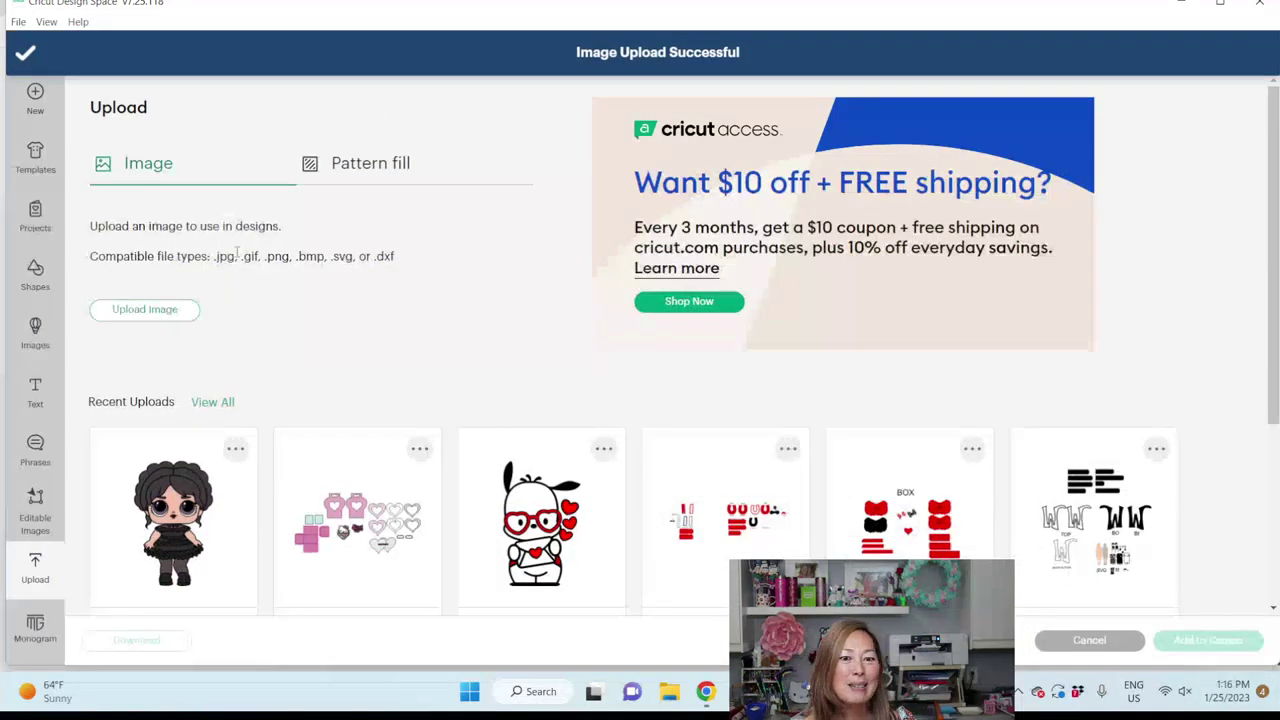
Add the uploaded Wednesday doll and the Wednesday 3D Letter image from the recent uploads to the canvas.
left_click(186, 465)
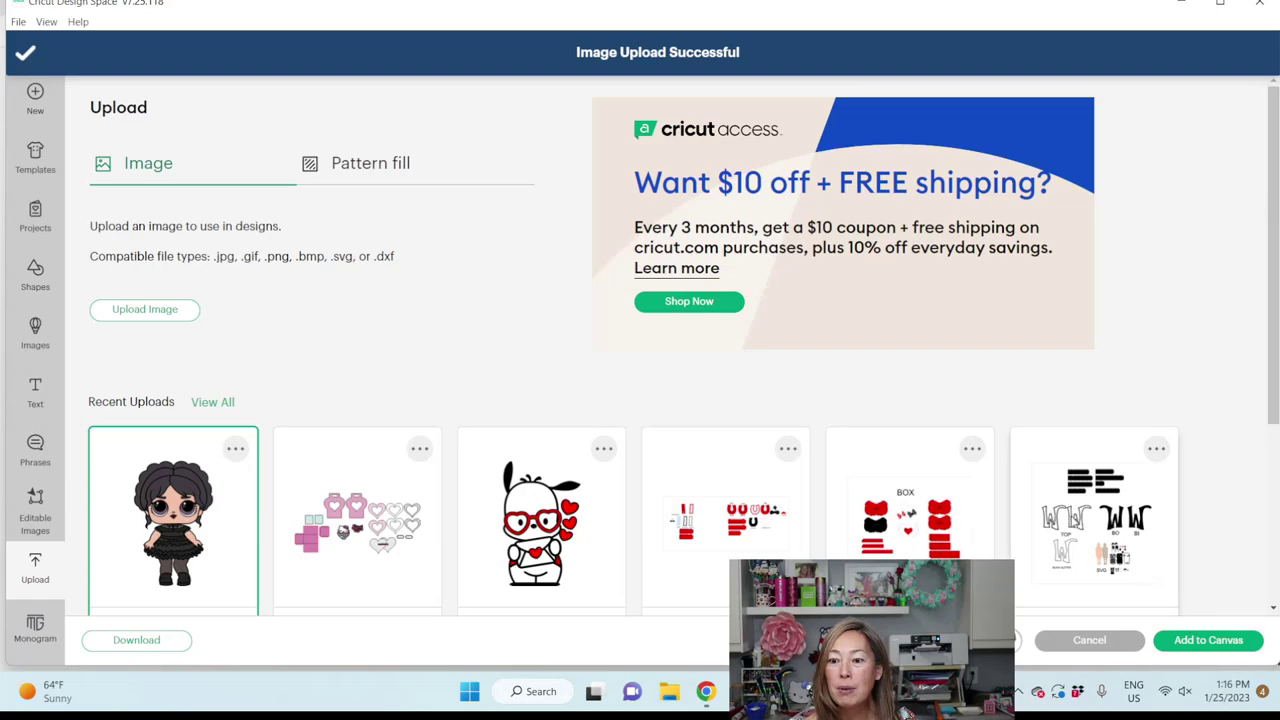
left_click(1072, 540)
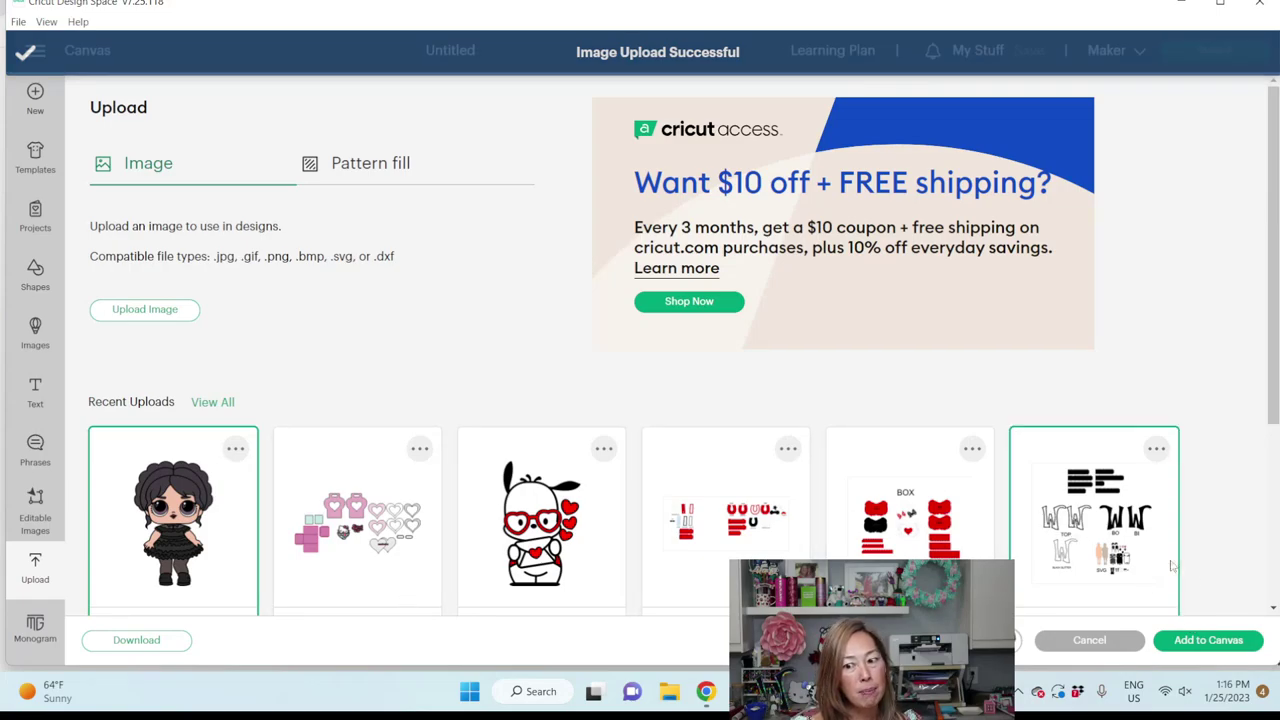
left_click(1214, 638)
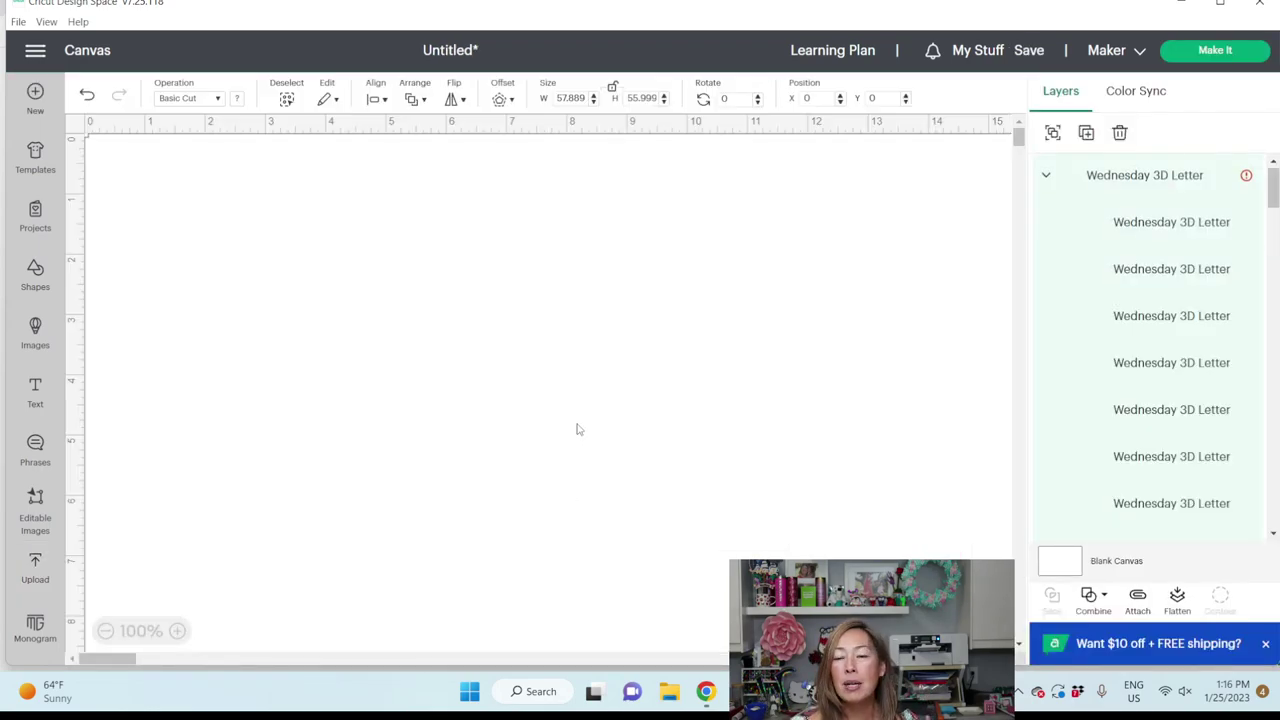
Move the Wednesday 3D Letter artwork to about X 8.06, Y 1.33 and ungroup it.
left_click(105, 631)
left_click(105, 631)
left_click(105, 631)
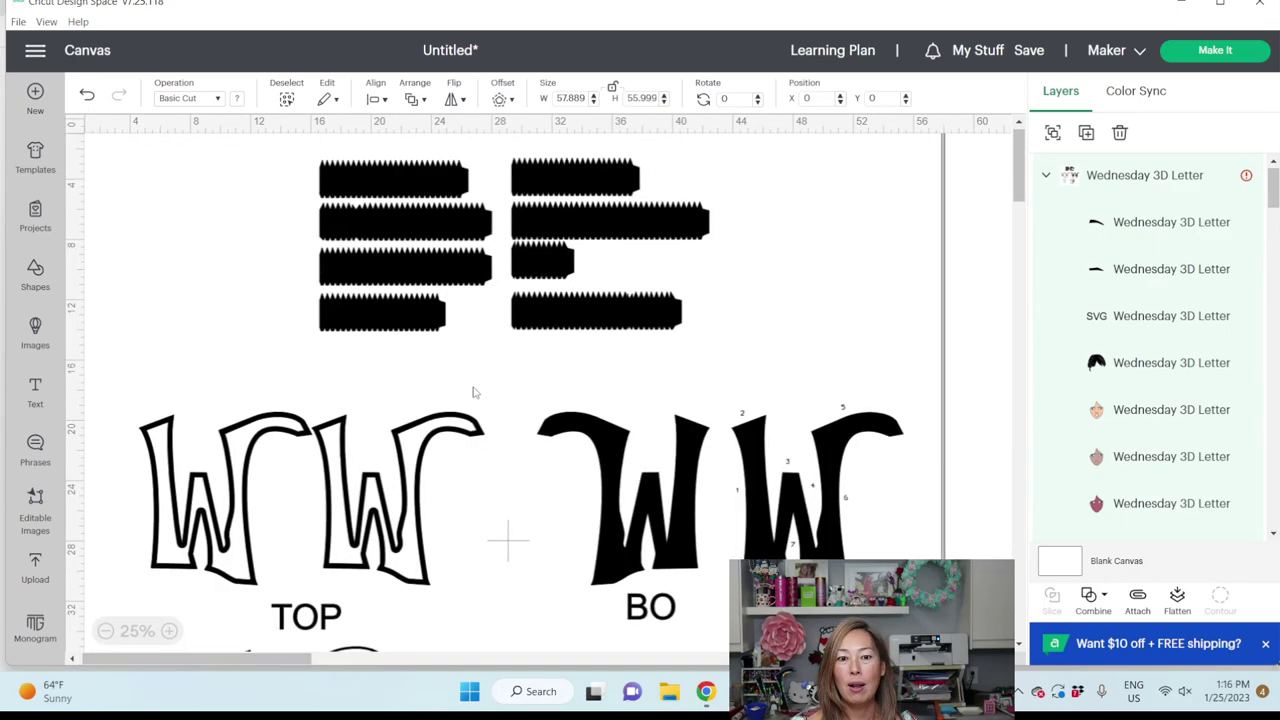
left_click_drag(475, 393, 765, 365)
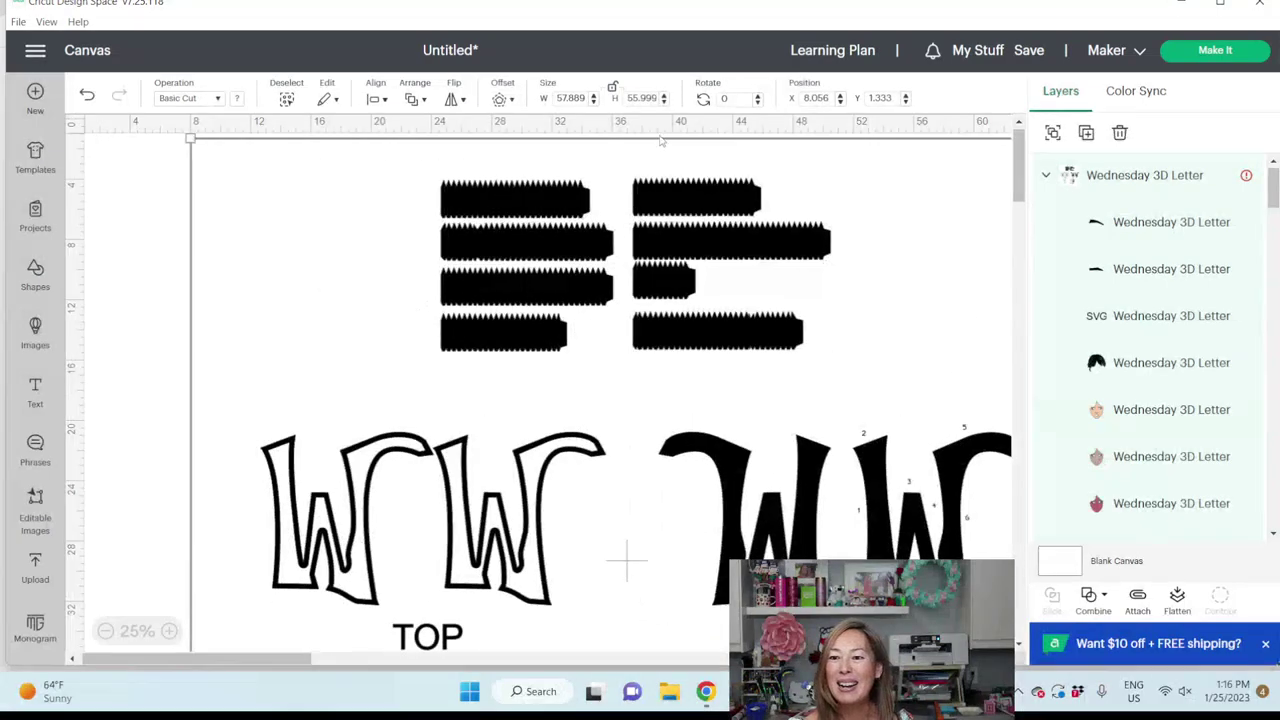
left_click(1130, 178)
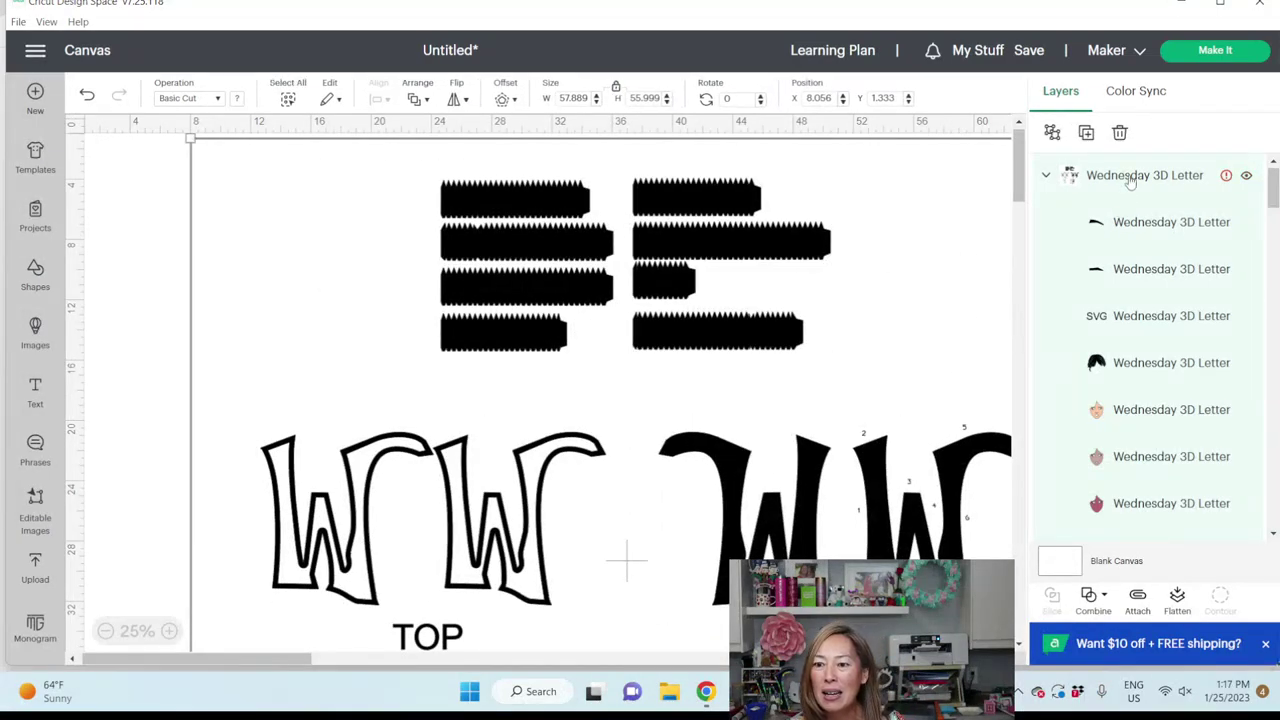
scroll(1137, 229, "down", 1)
scroll(1137, 229, "up", 1)
left_click(1051, 133)
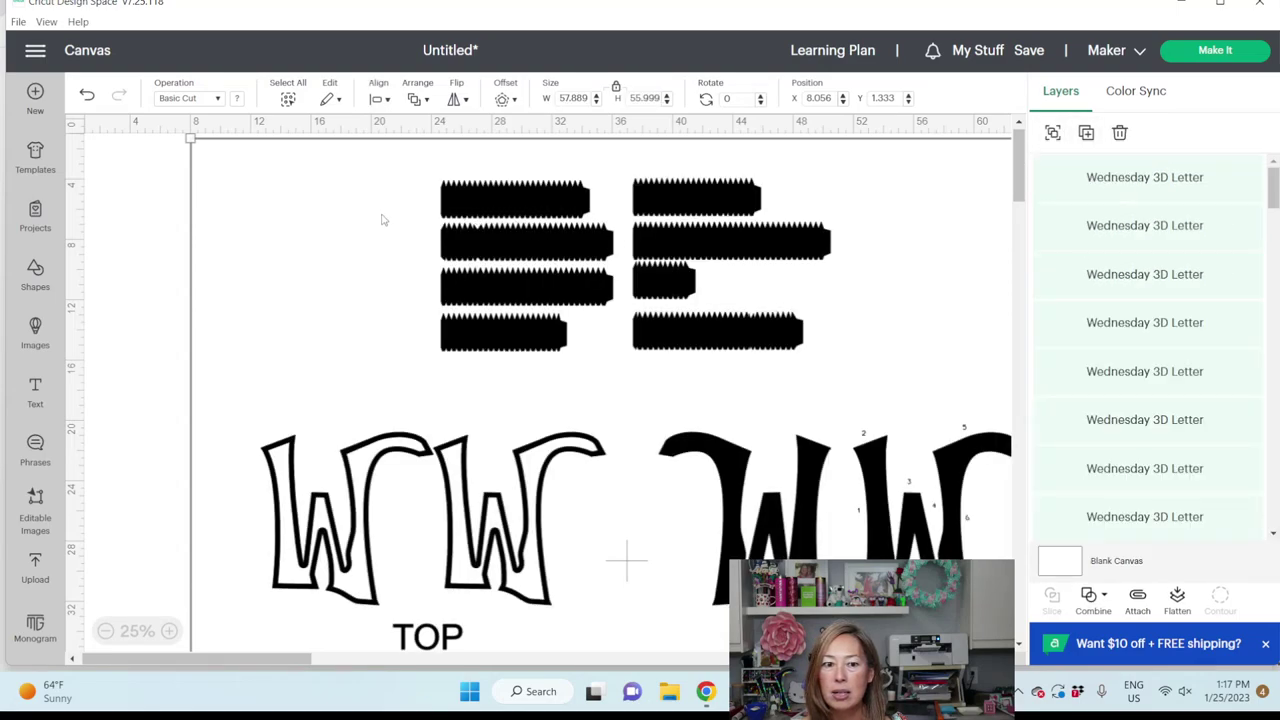
Delete the black toothed strips and the outlined W that covers the doll.
left_click(151, 212)
left_click_drag(151, 213, 710, 333)
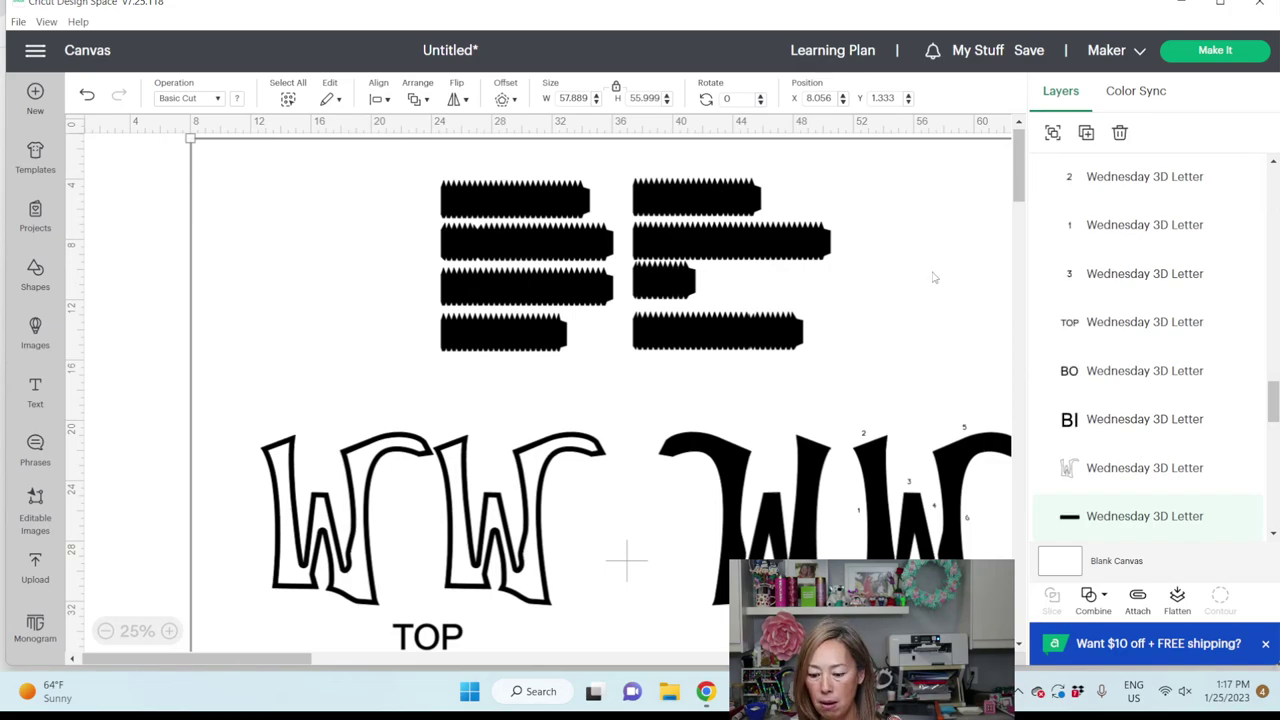
key("Delete")
left_click_drag(568, 505, 475, 425)
key("Delete")
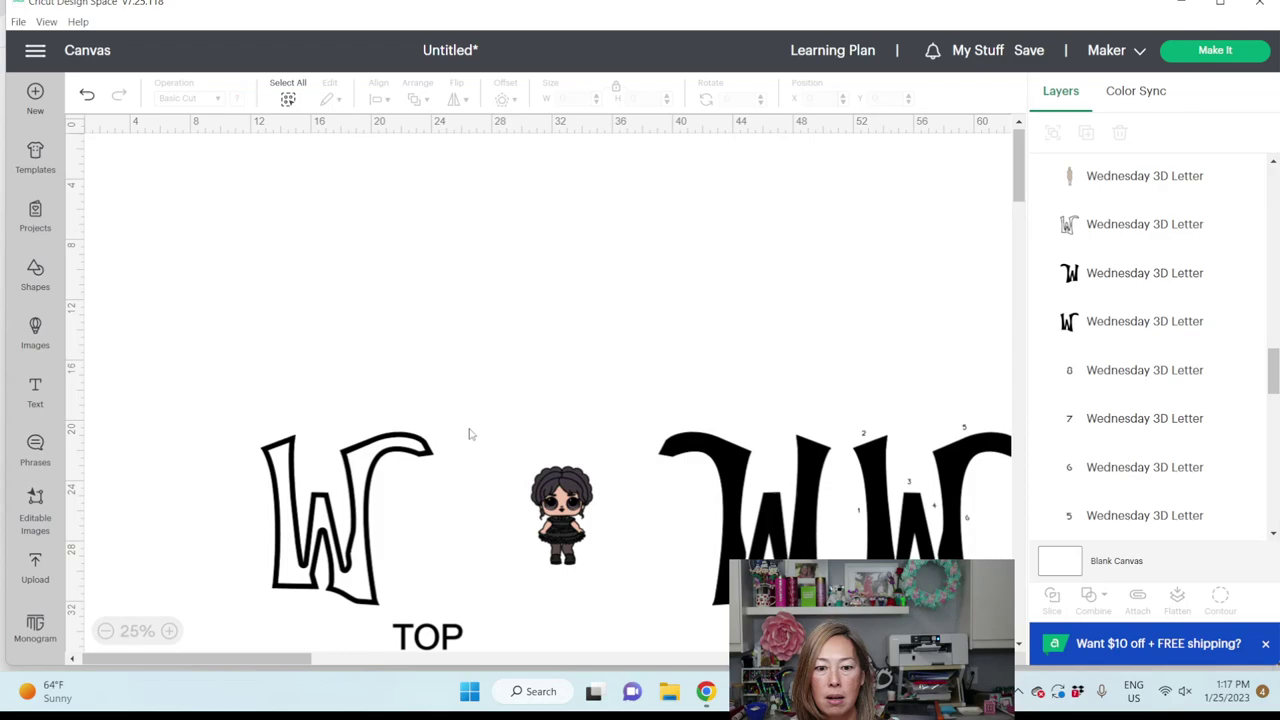
Delete the remaining outlined W letters, the TOP, BO and BI labels, and the character pieces.
left_click(367, 534)
key("Delete")
scroll(738, 428, "down", 5)
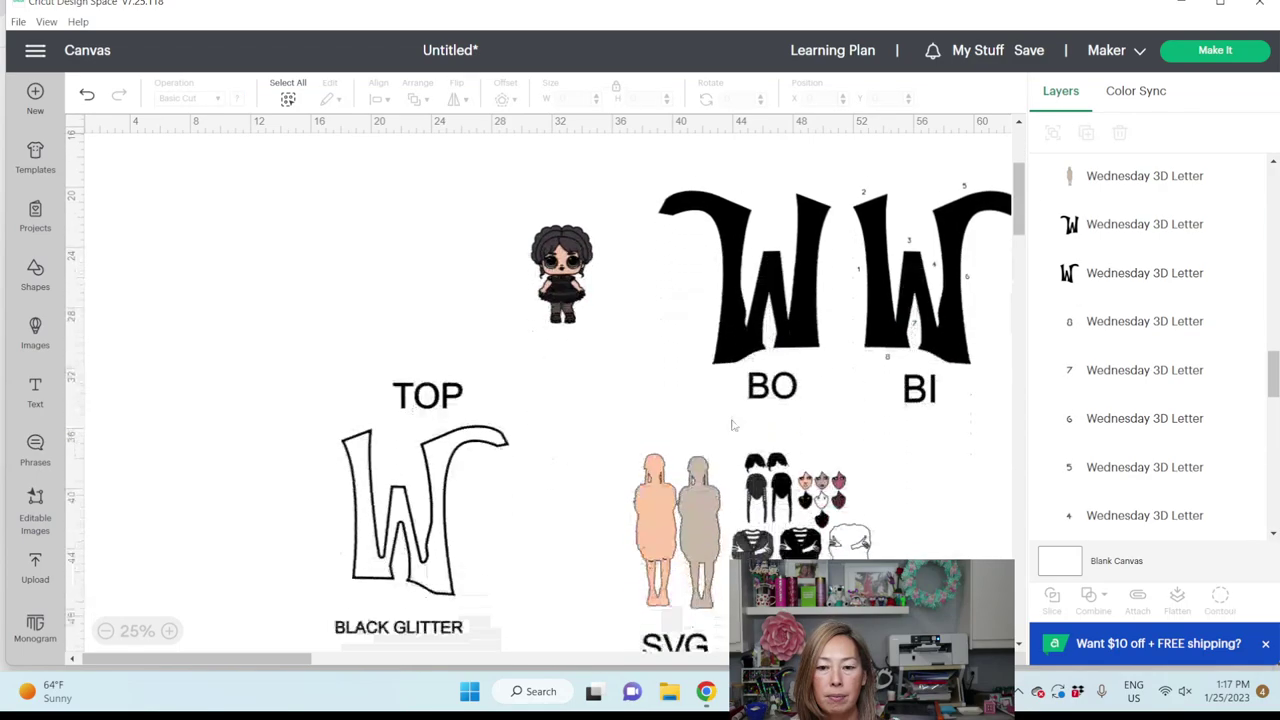
left_click_drag(283, 386, 935, 595)
key("Delete")
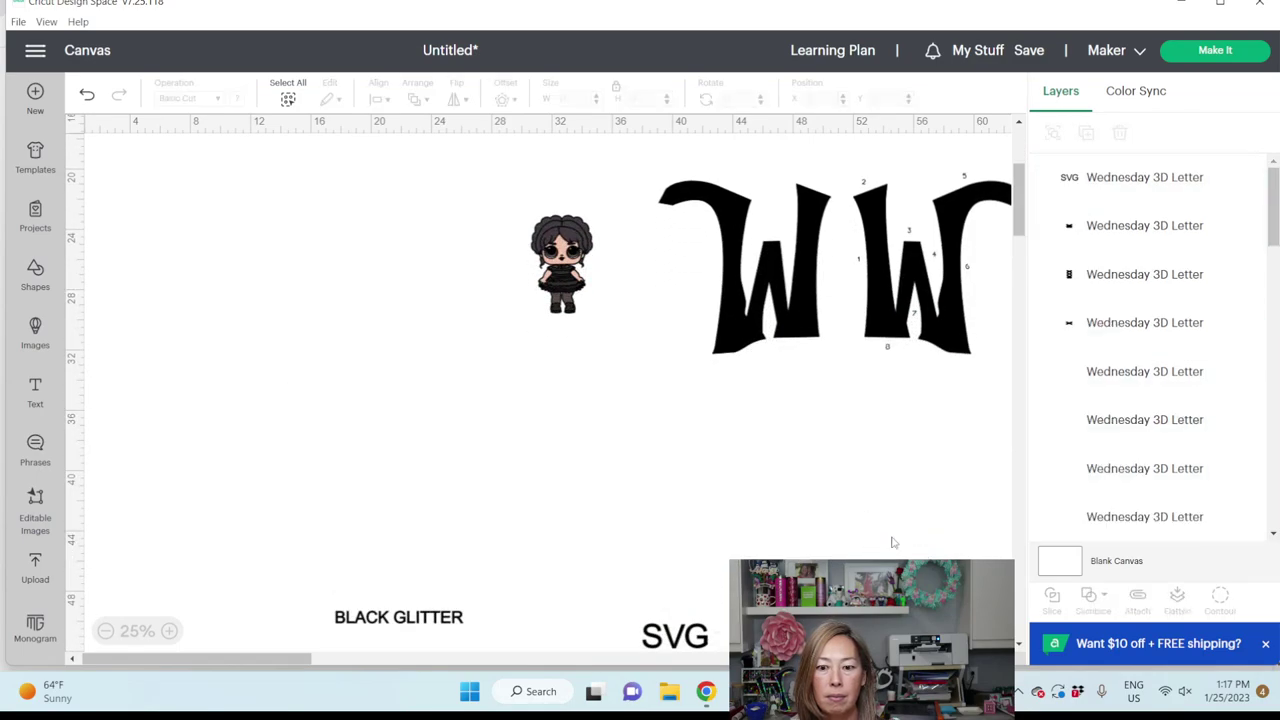
Delete the leftover SVG and BLACK GLITTER text labels.
scroll(297, 535, "down", 3)
left_click_drag(274, 458, 944, 478)
key("Delete")
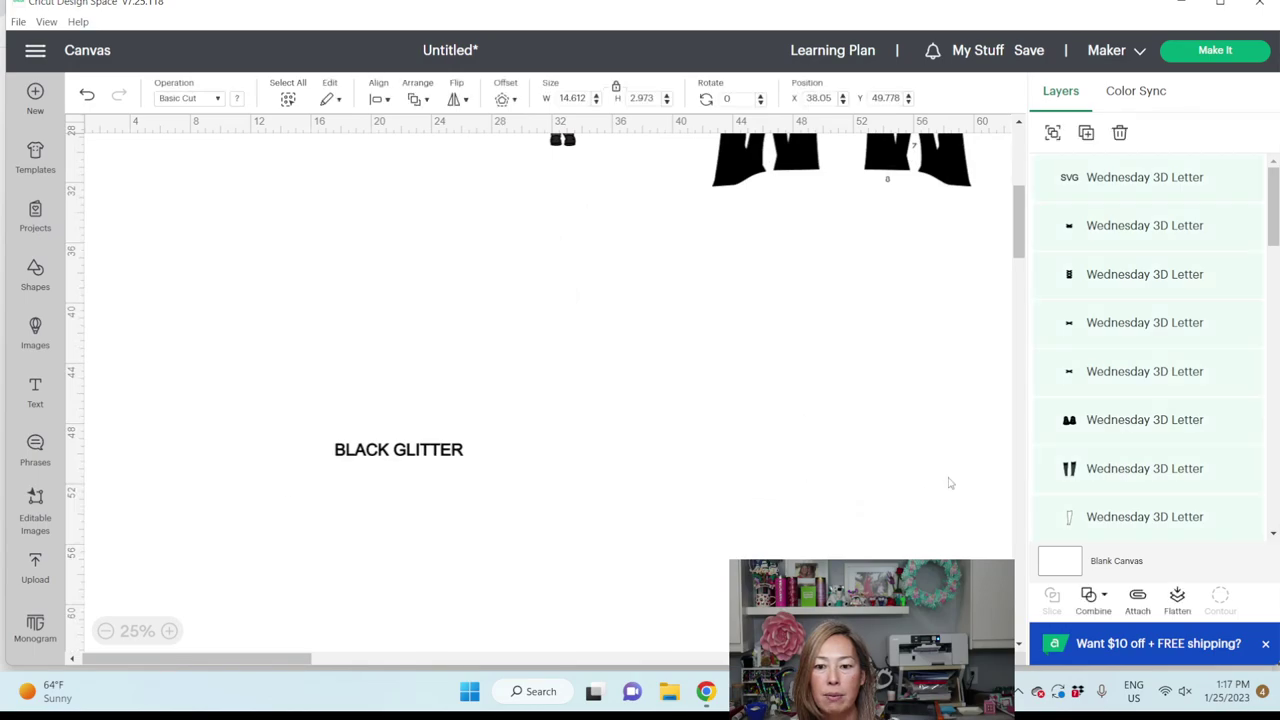
left_click_drag(283, 430, 589, 460)
key("Delete")
Enlarge the doll to about 24.45 × 39.05 in beside the solid W letters.
scroll(577, 434, "up", 6)
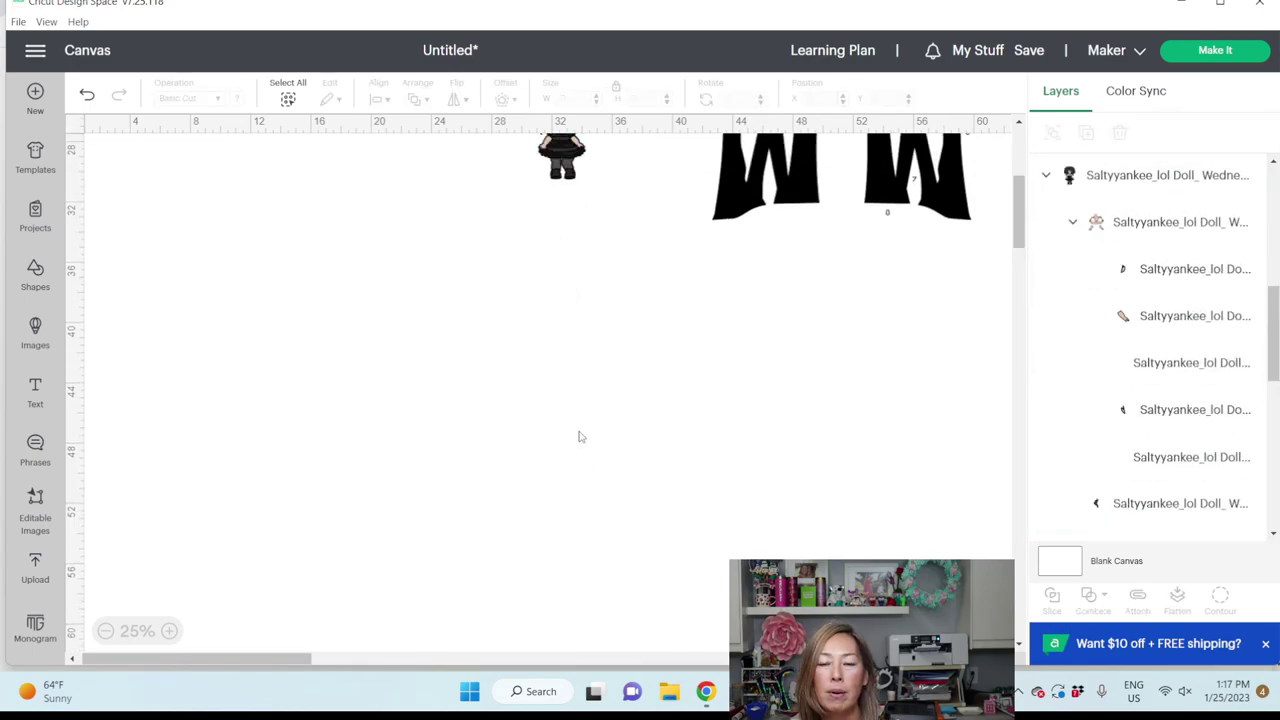
left_click(815, 430)
left_click_drag(564, 432, 585, 650)
left_click_drag(475, 424, 471, 410)
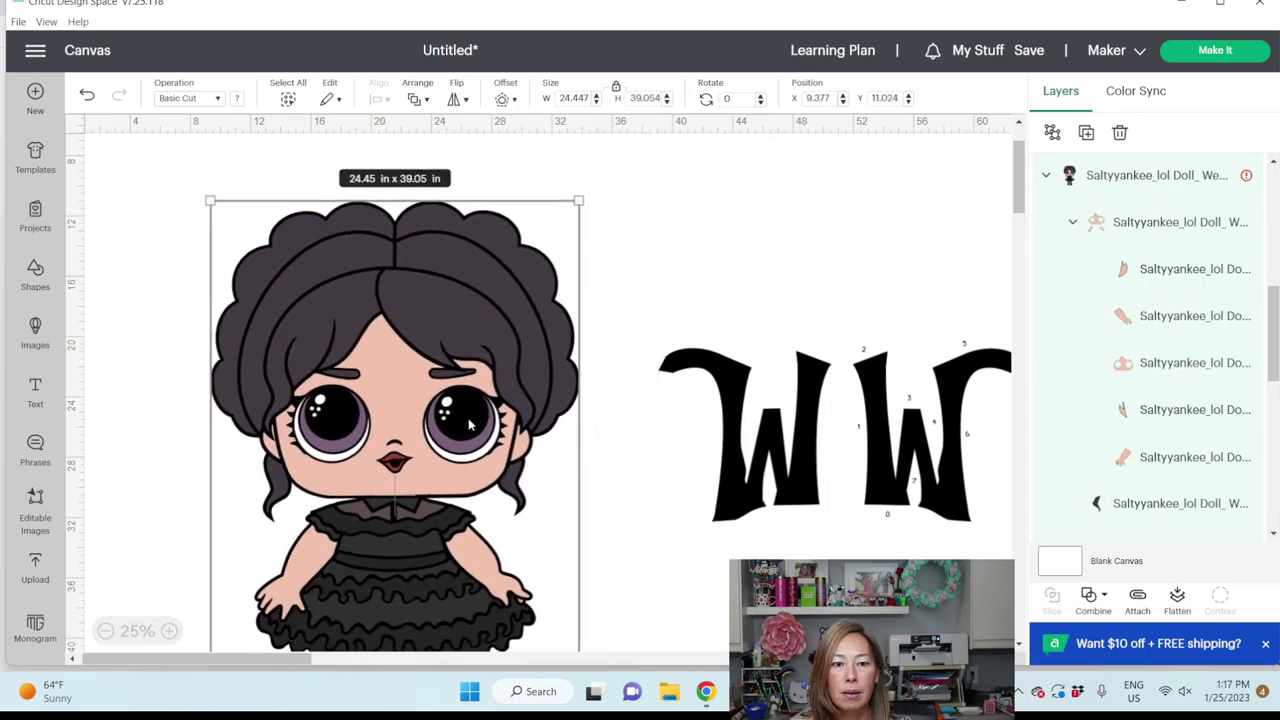
Move the unnumbered solid W down beside the doll's legs for a size comparison.
left_click_drag(700, 451, 468, 590)
scroll(548, 454, "down", 5)
left_click_drag(564, 402, 760, 482)
Set the doll's height to 30 in with its proportions locked.
left_click(512, 349)
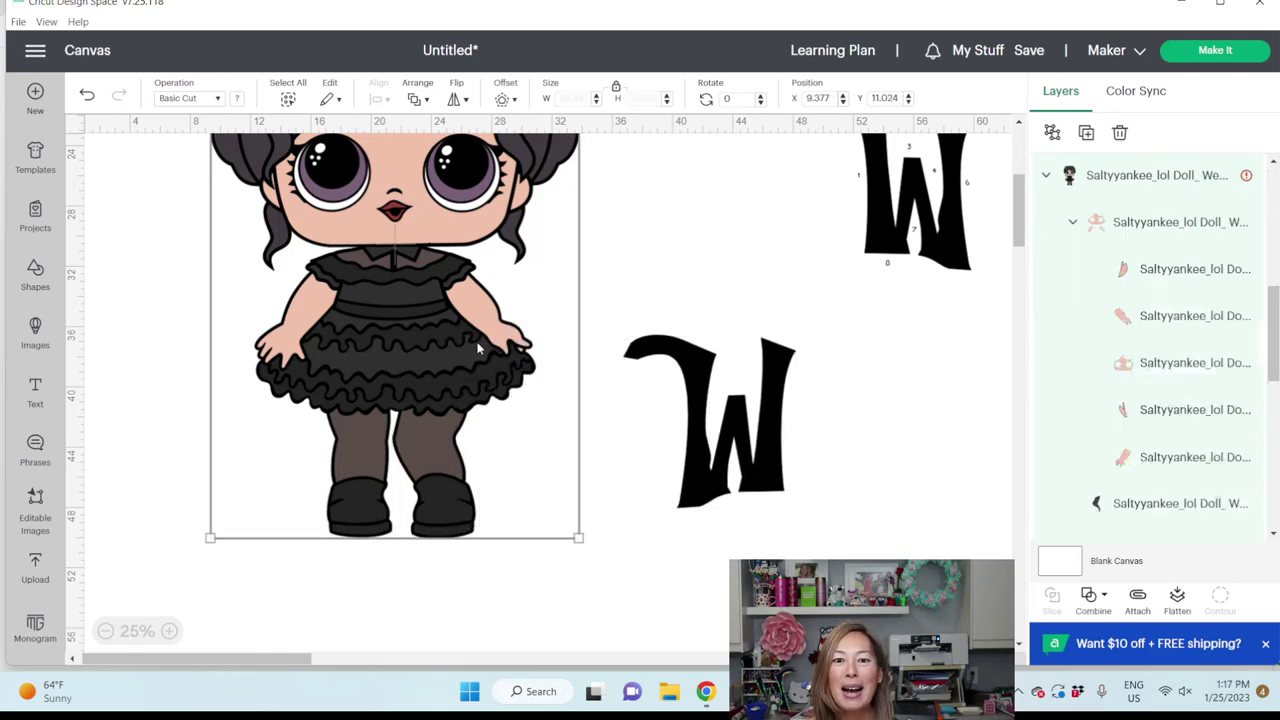
left_click(645, 97)
type("30")
key("Tab")
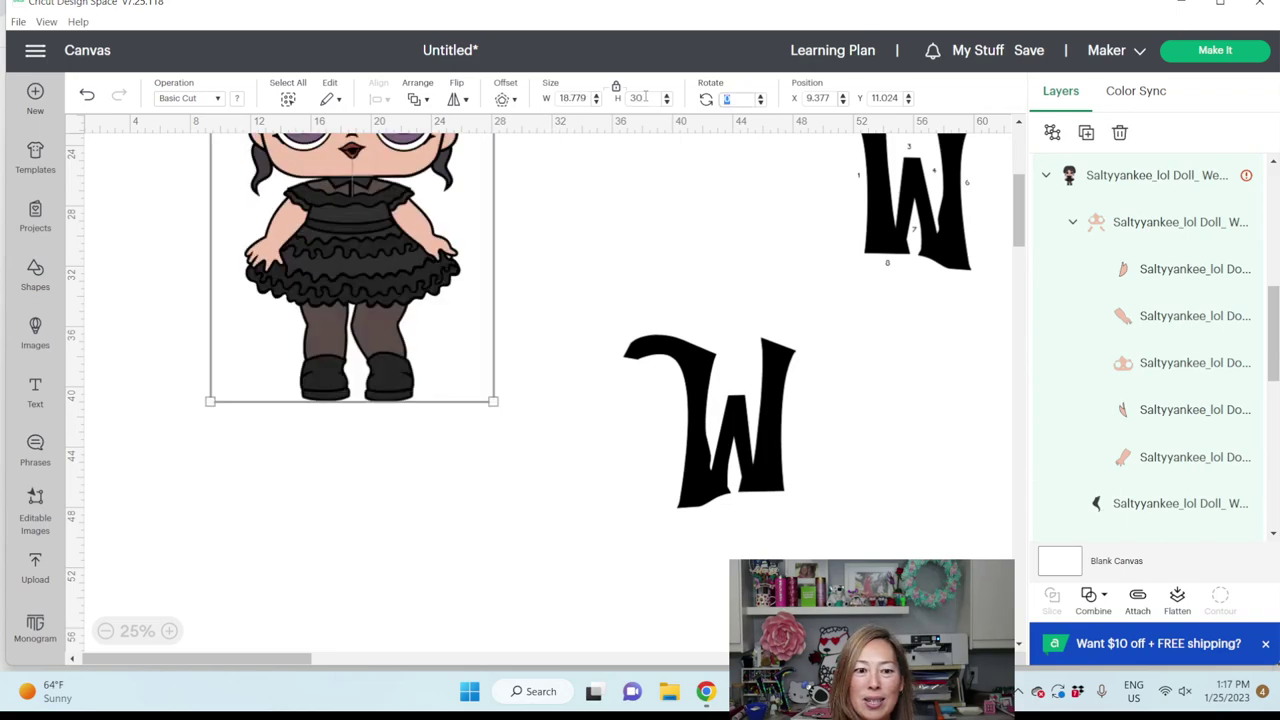
Compare the solid W against the doll's lower body, and delete both solid W letters with their numbers.
scroll(635, 237, "up", 3)
left_click_drag(760, 545, 321, 463)
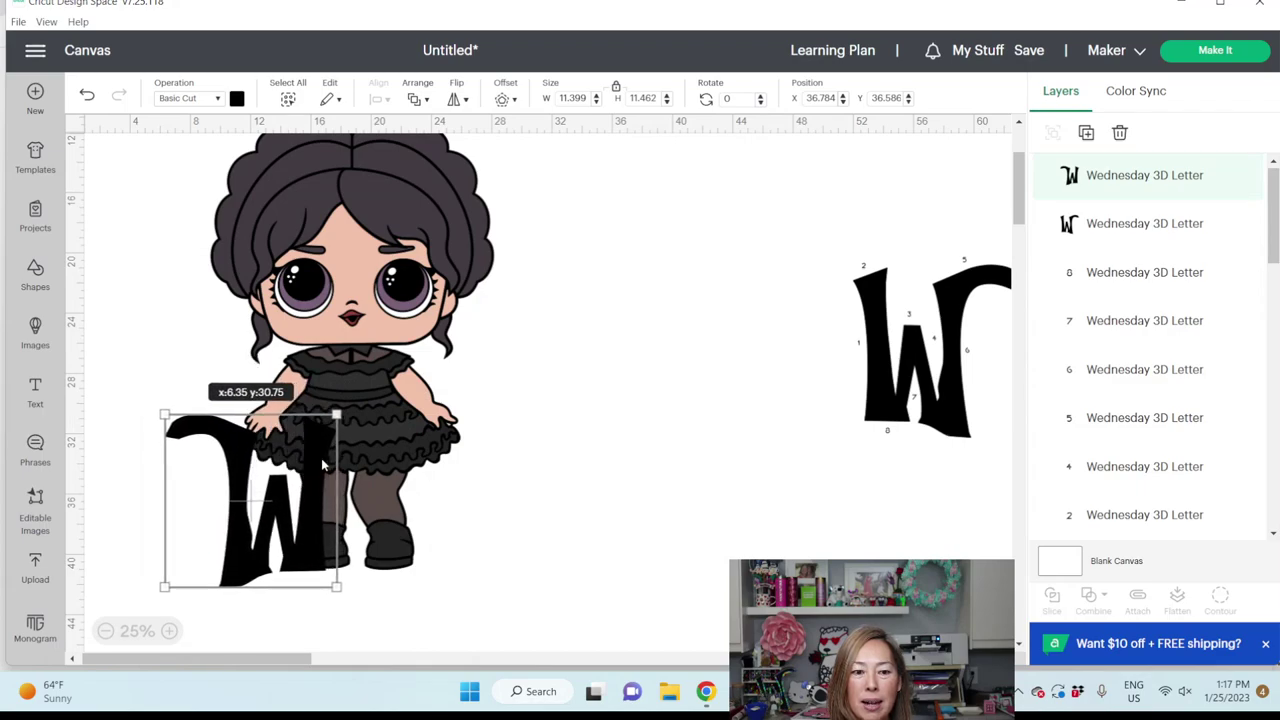
left_click(553, 469)
left_click_drag(295, 507, 810, 356)
left_click_drag(698, 222, 1018, 458)
key("Delete")
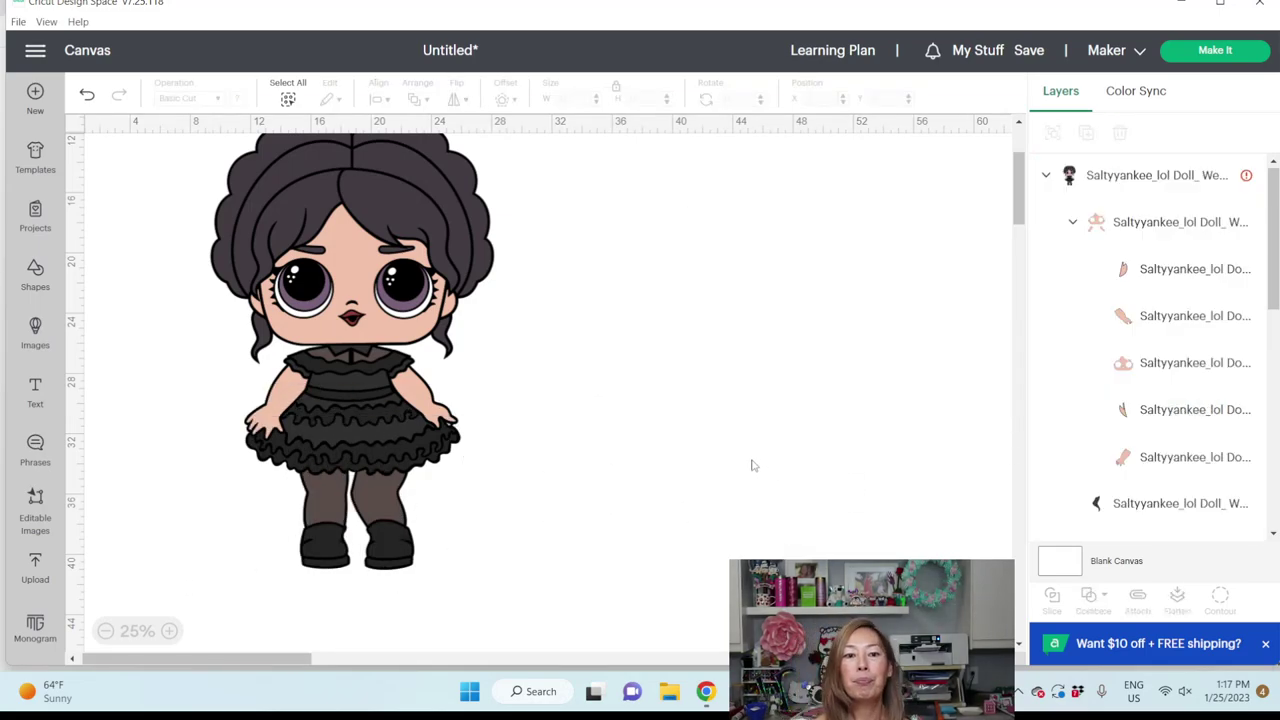
Move the doll up near the canvas origin, to about X 5.71, Y 2.58.
scroll(603, 420, "up", 3)
left_click(378, 390)
left_click_drag(377, 398, 319, 263)
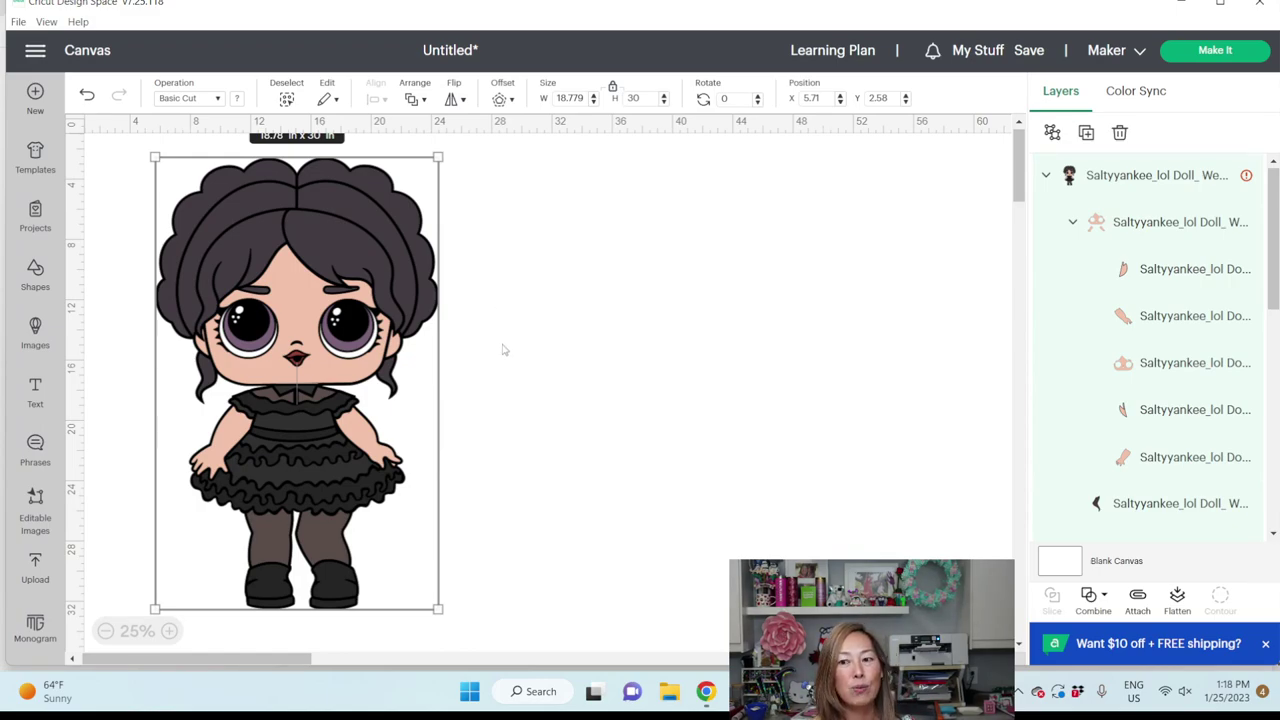
Ungroup the doll's skin-coloured pieces and select the face piece to check its size.
left_click(1127, 221)
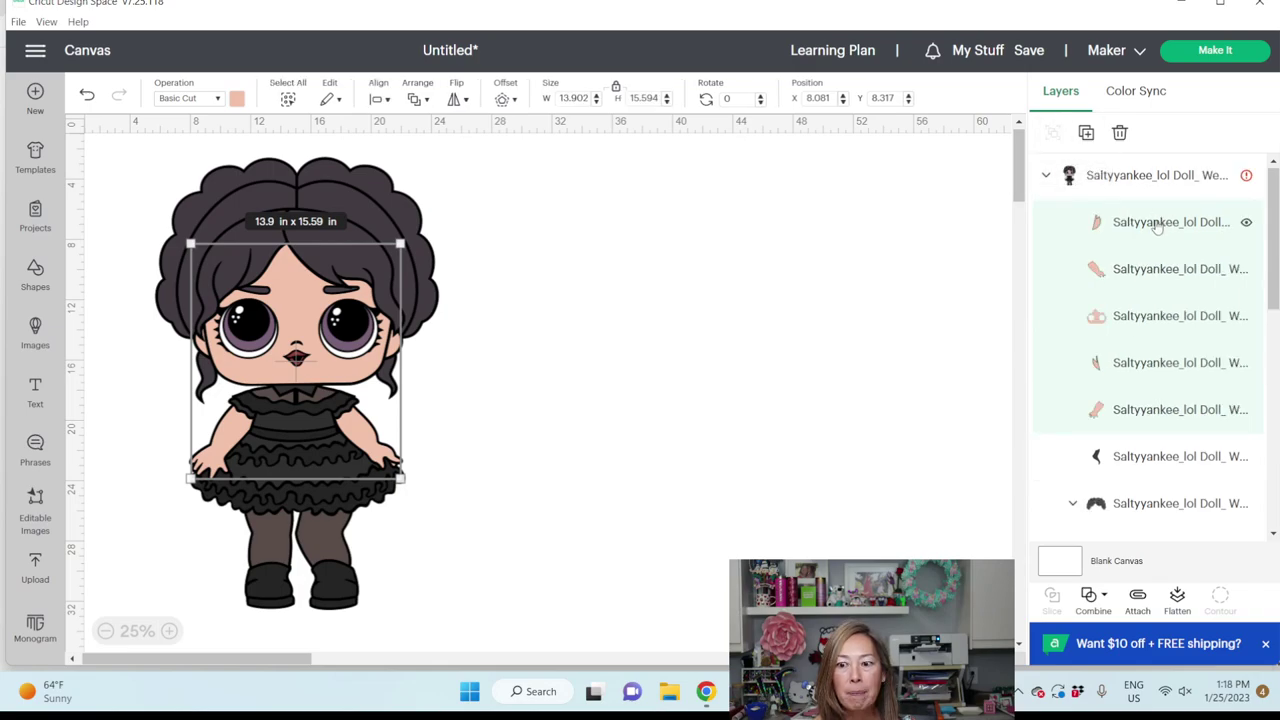
left_click(1145, 320)
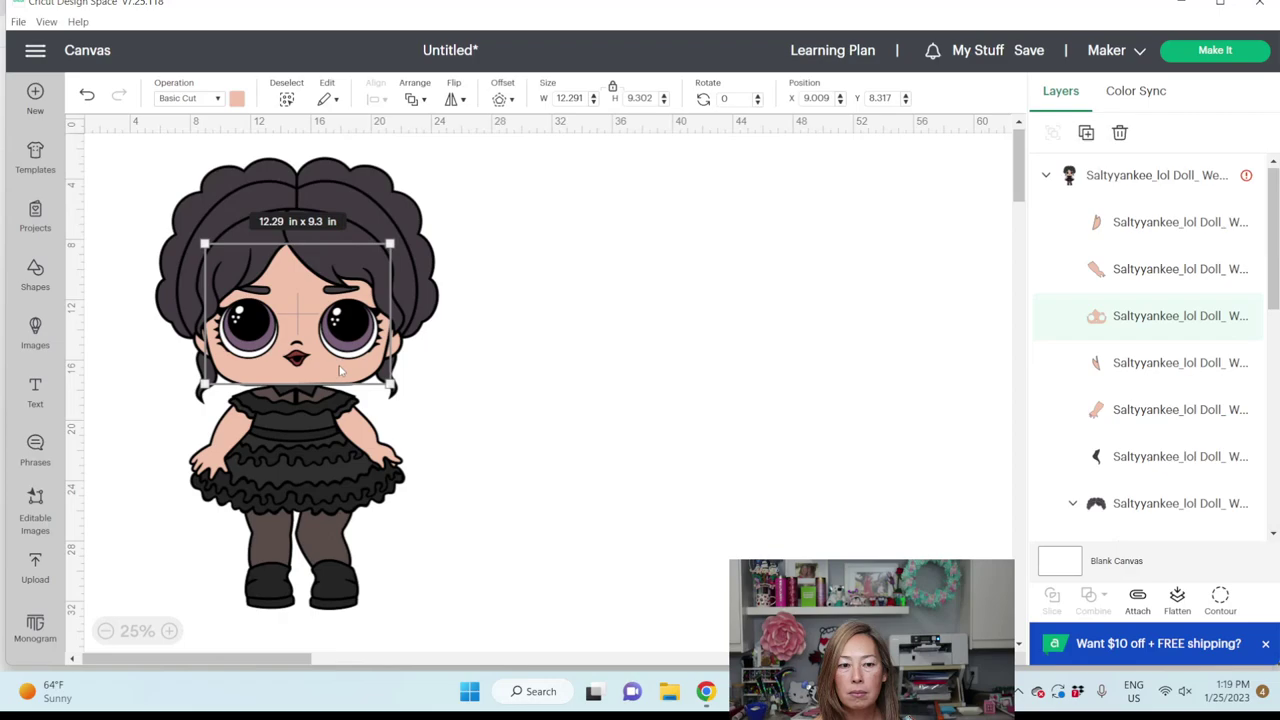
Select the whole doll and set its height to 29 in.
left_click(158, 207)
left_click_drag(126, 153, 588, 624)
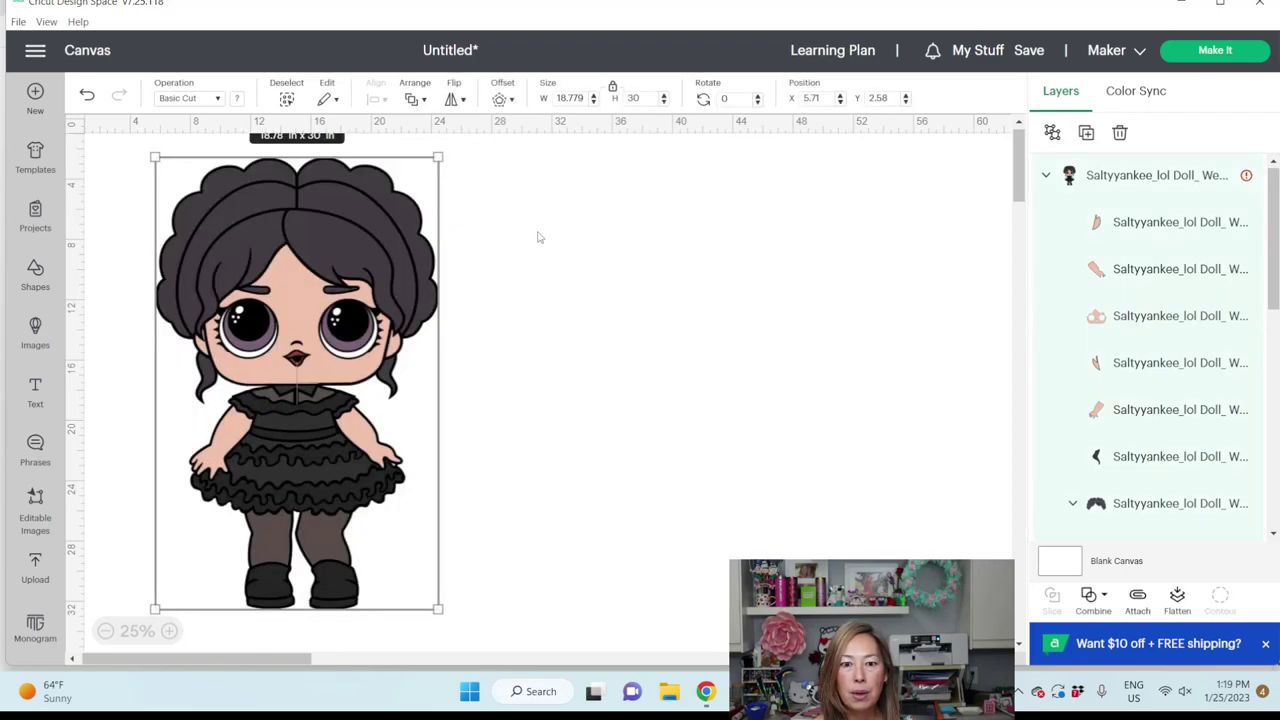
left_click(636, 98)
type("29")
key("Tab")
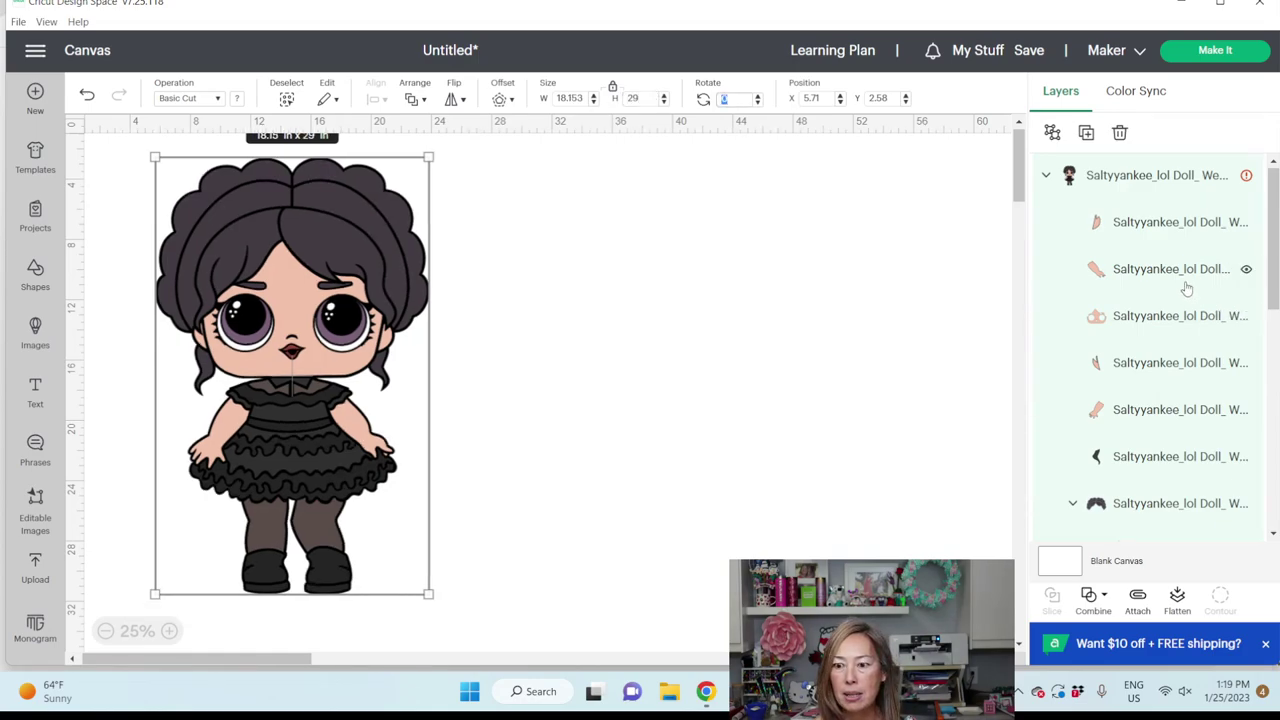
Check the face piece's size, ungroup the doll, and try lifting the face off and placing it back.
left_click(1158, 322)
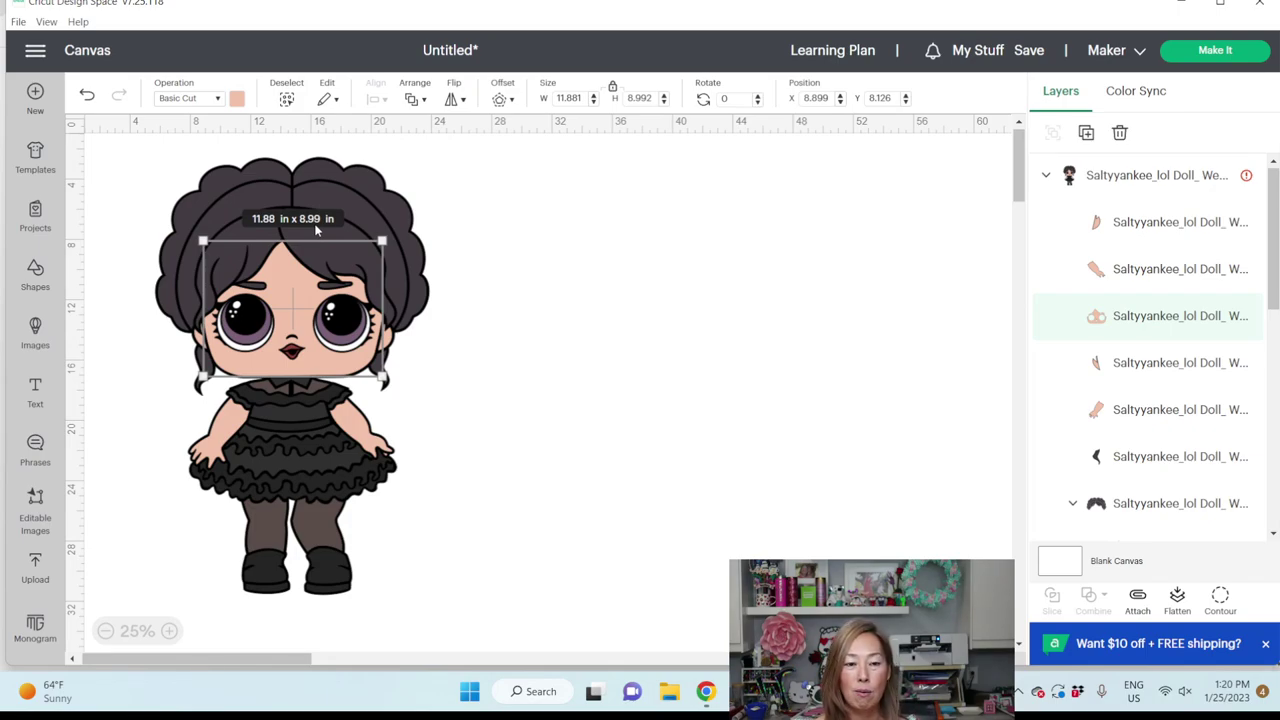
left_click(537, 253)
left_click_drag(311, 291, 722, 245)
left_click(1053, 132)
left_click(443, 334)
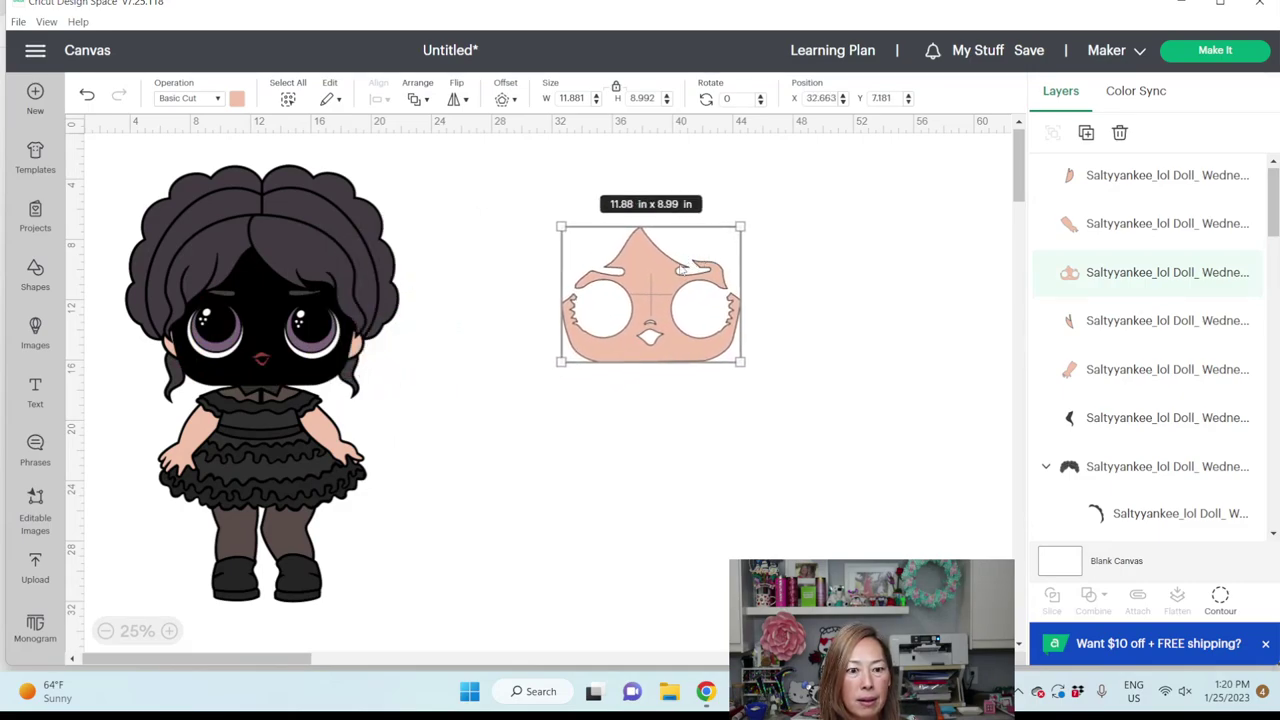
left_click_drag(665, 344, 277, 369)
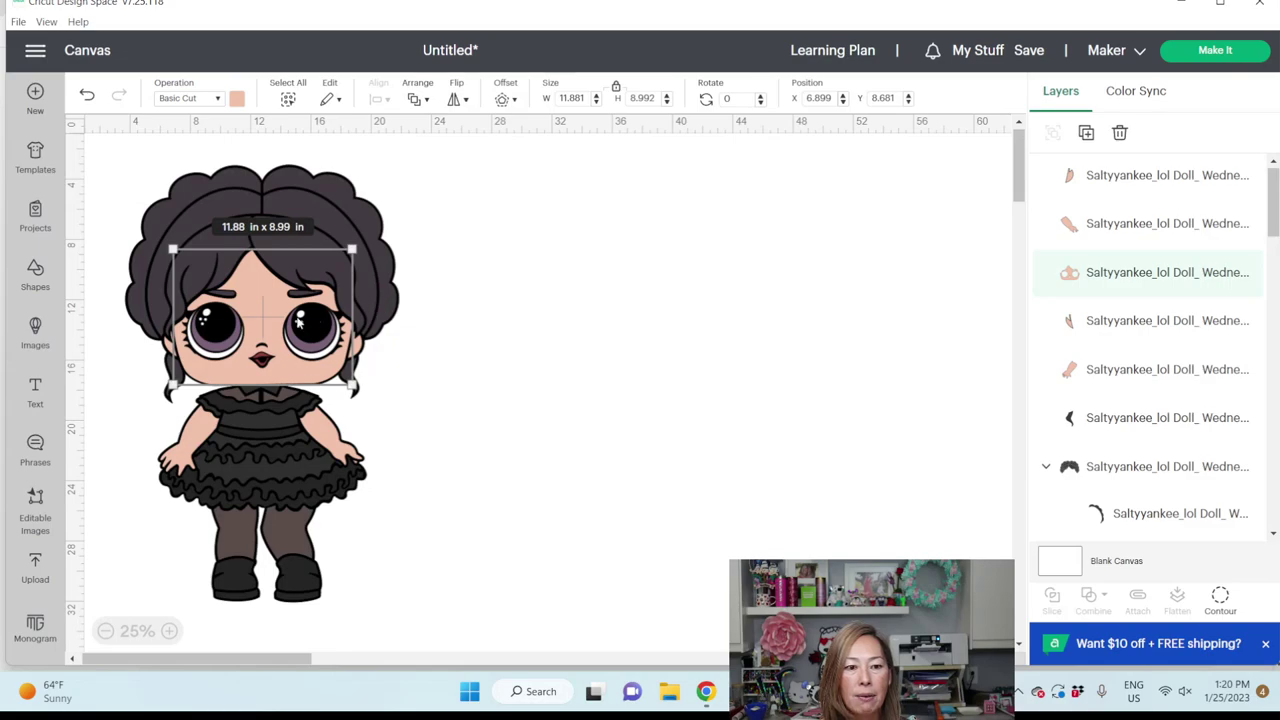
Move the face piece and the grouped hair pieces off the doll into the empty space beside it.
left_click(466, 388)
left_click_drag(287, 369, 690, 325)
left_click_drag(337, 260, 930, 278)
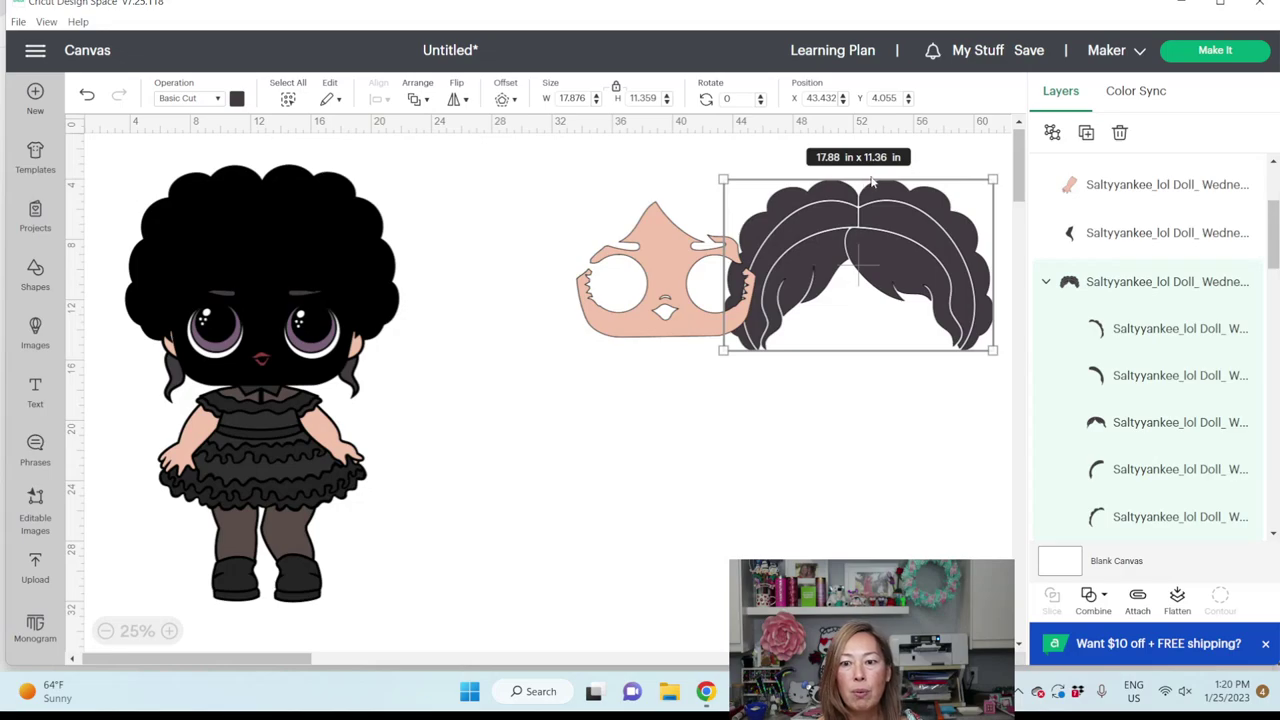
Ungroup the hair pieces and move the front bangs piece below the outer hair.
left_click(1052, 132)
left_click(826, 334)
left_click_drag(818, 328, 812, 347)
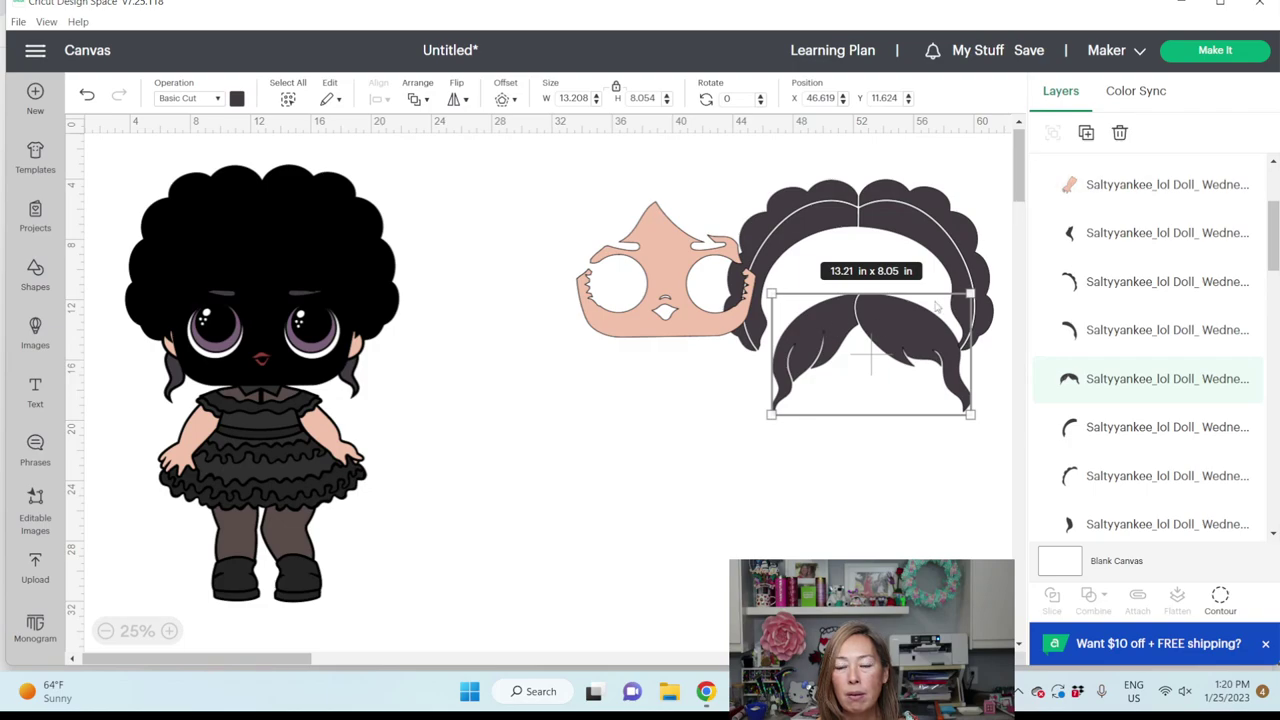
left_click_drag(903, 344, 870, 360)
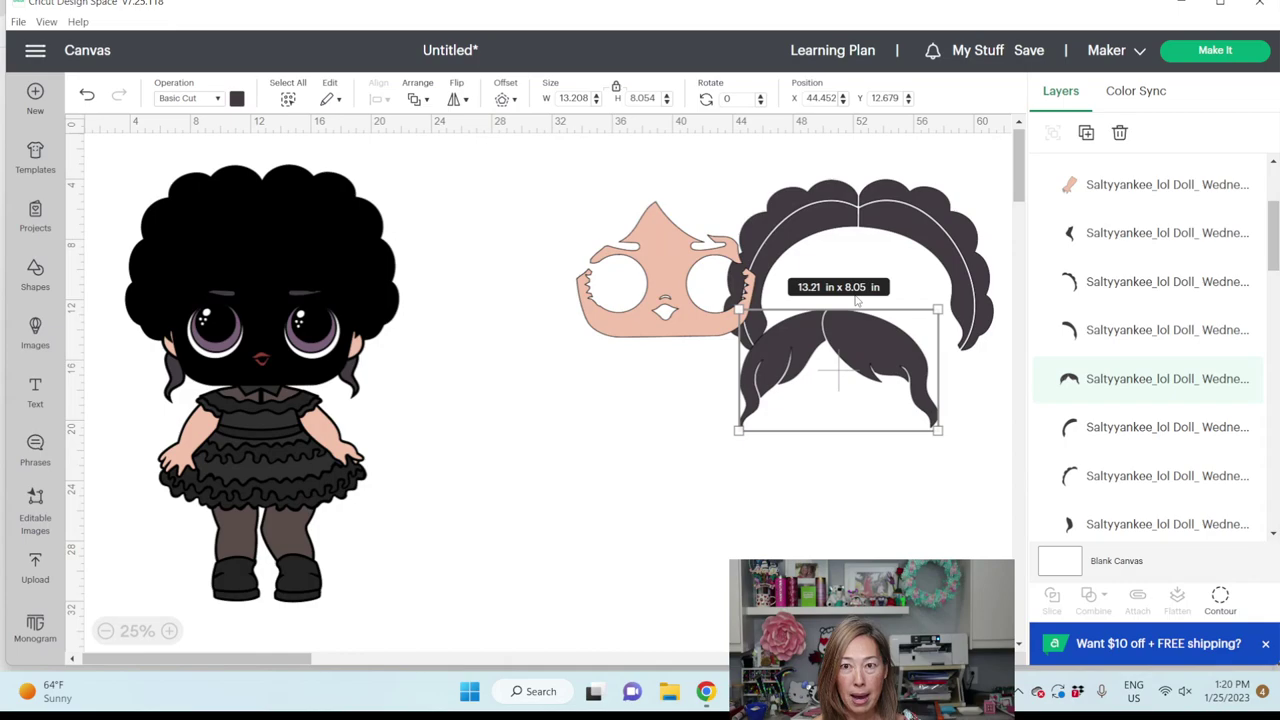
Duplicate the front bangs piece, hide the larger right lock's contour on the copy, and place the remaining left lock below the original.
left_click_drag(857, 336, 867, 364)
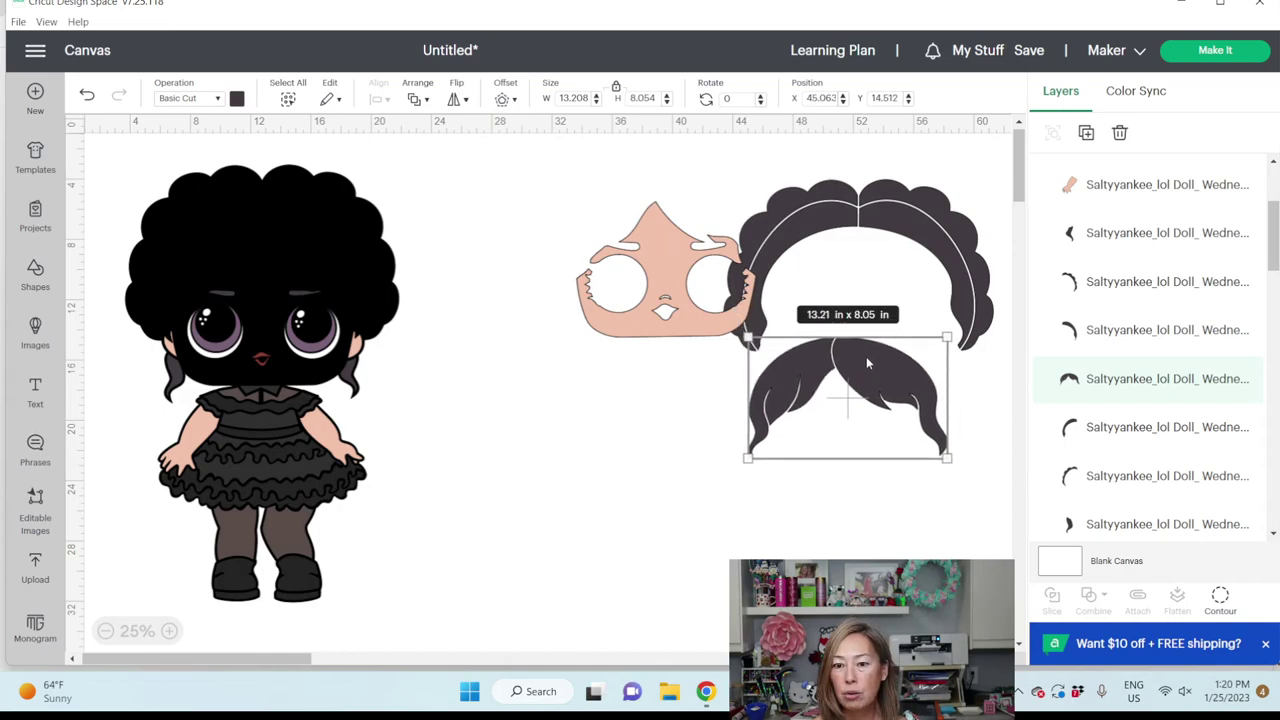
left_click(1088, 134)
left_click_drag(200, 210, 866, 446)
left_click(1220, 597)
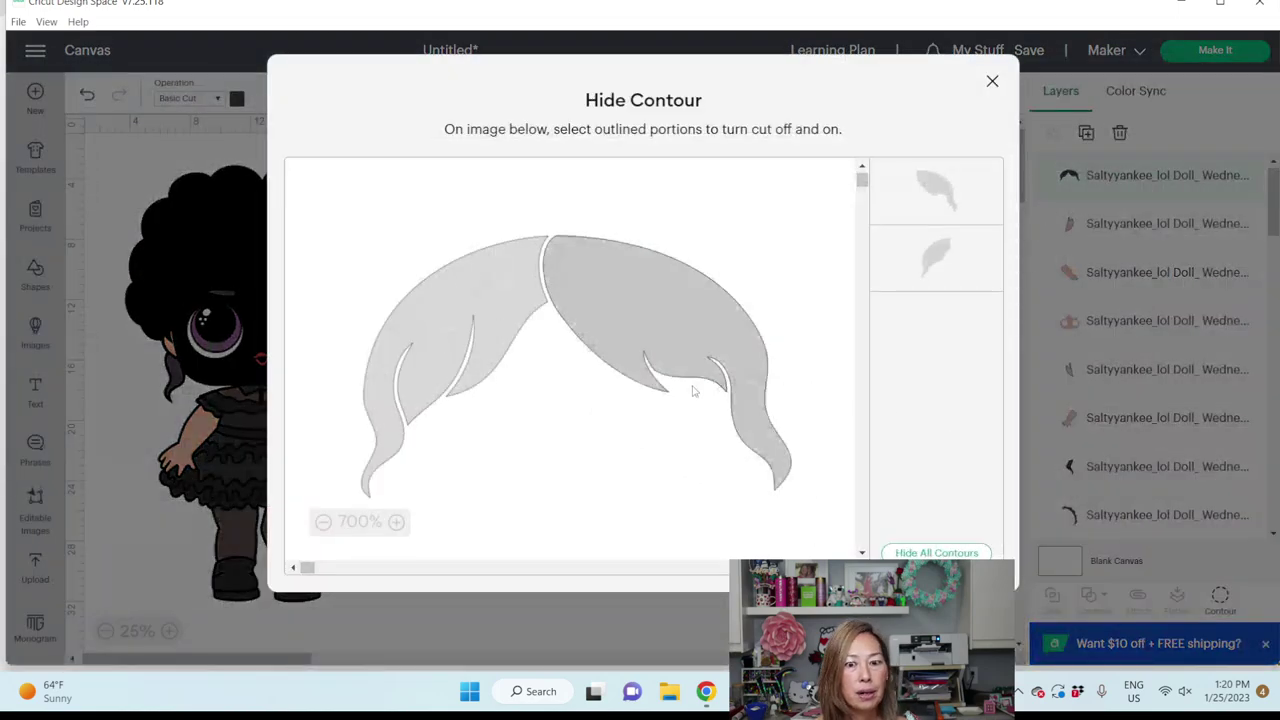
left_click(993, 82)
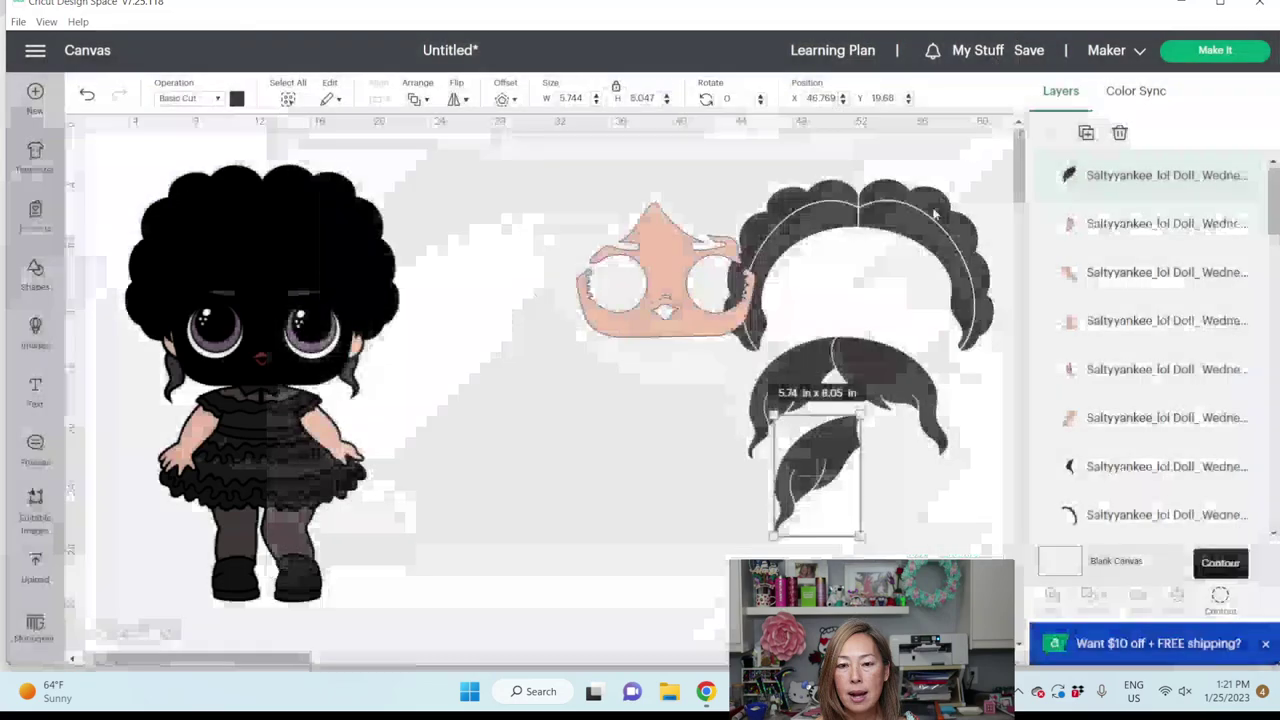
left_click_drag(842, 429, 800, 455)
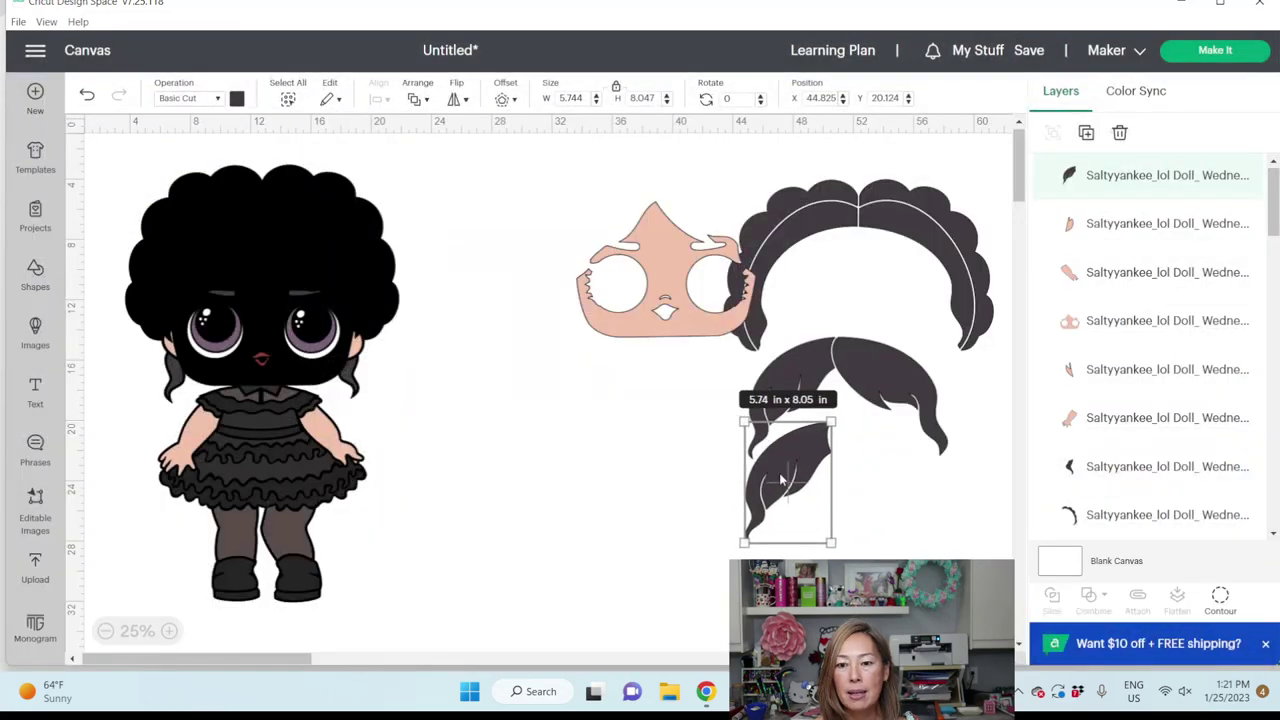
Hide the left lock's contour on the original front bangs piece.
left_click(885, 369)
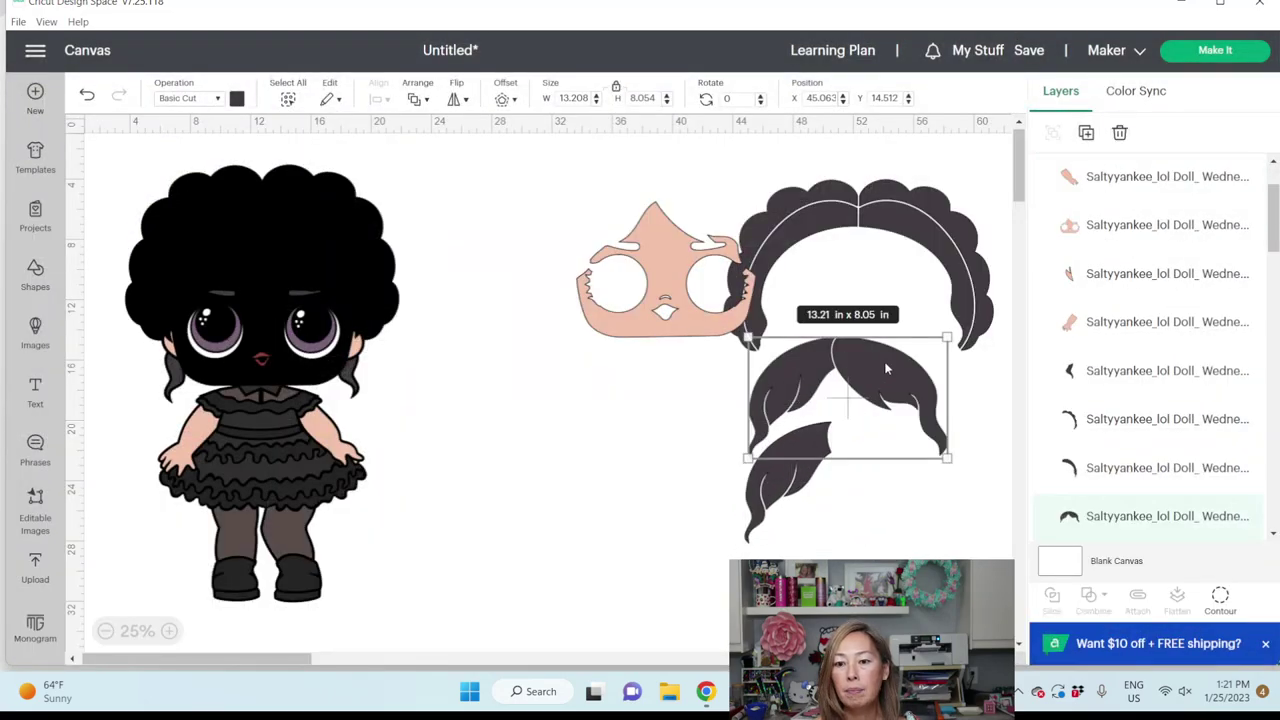
left_click(1220, 598)
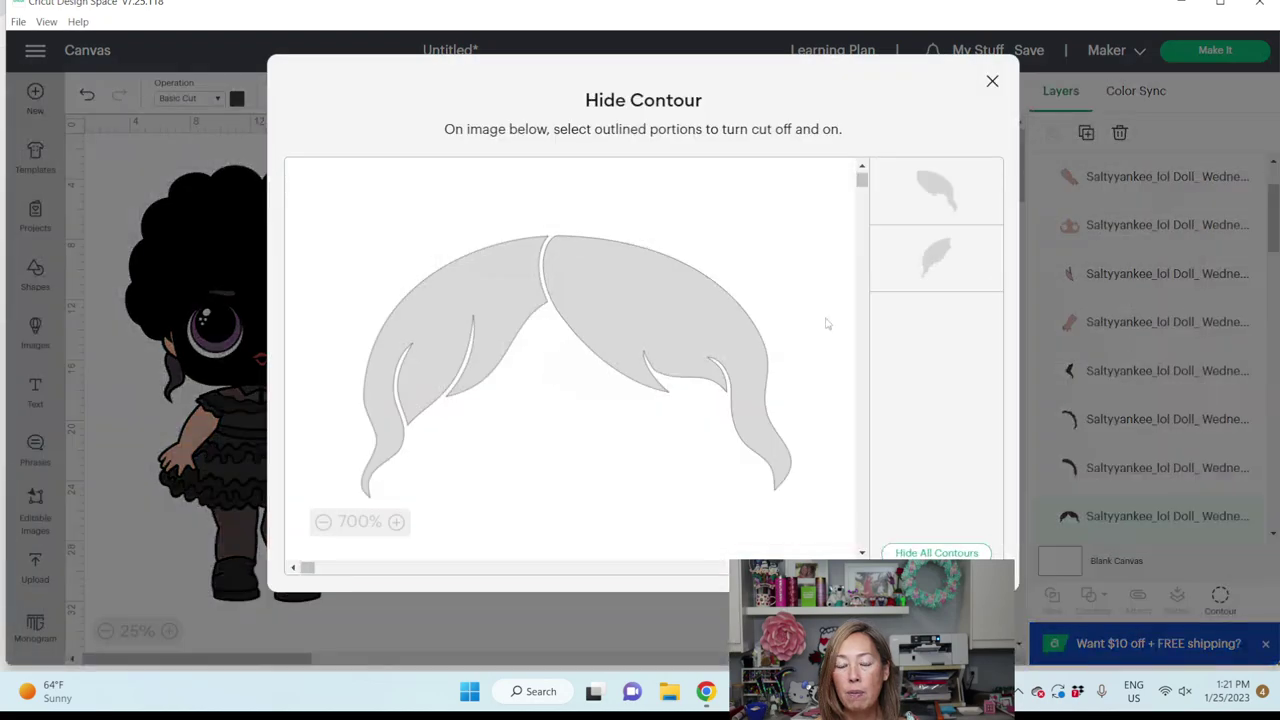
left_click(457, 325)
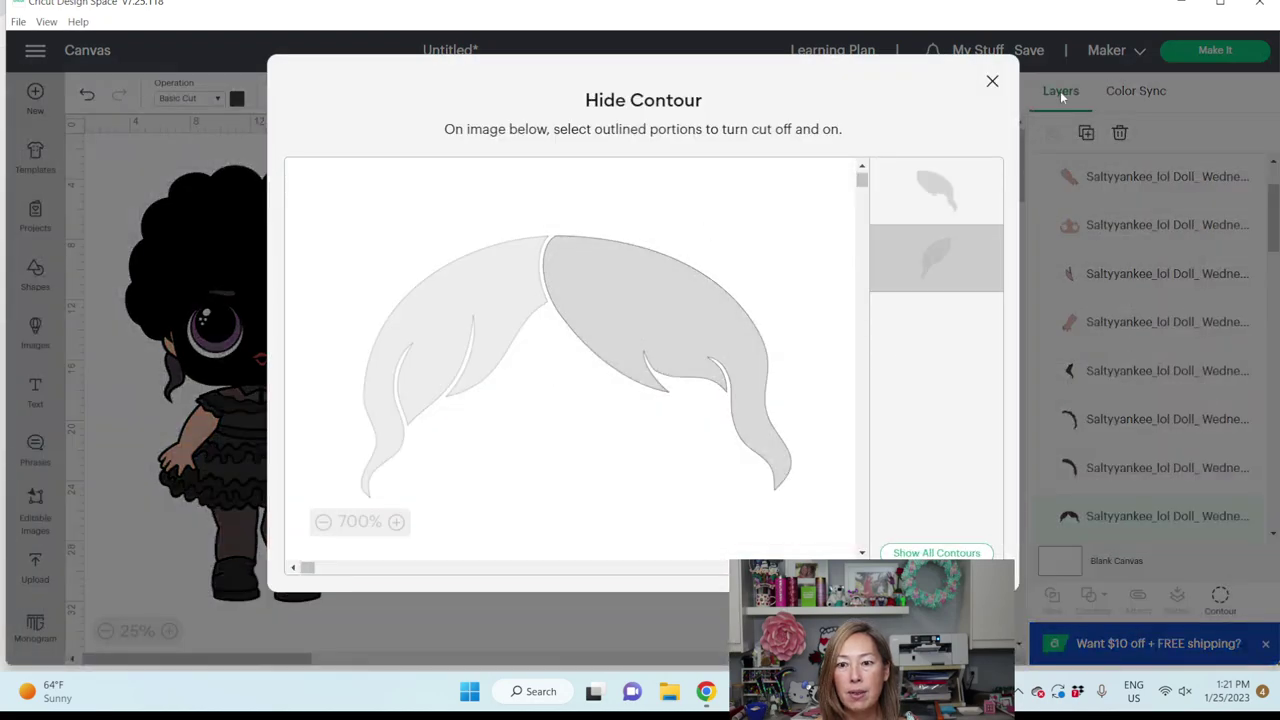
left_click(993, 81)
Place the right bangs lock beside the left one and spread the inner and outer hair arcs apart.
left_click_drag(899, 383, 894, 467)
left_click_drag(904, 212, 871, 274)
mouse_move(829, 186)
left_mouse_down()
mouse_move(850, 238)
mouse_move(827, 186)
left_mouse_up()
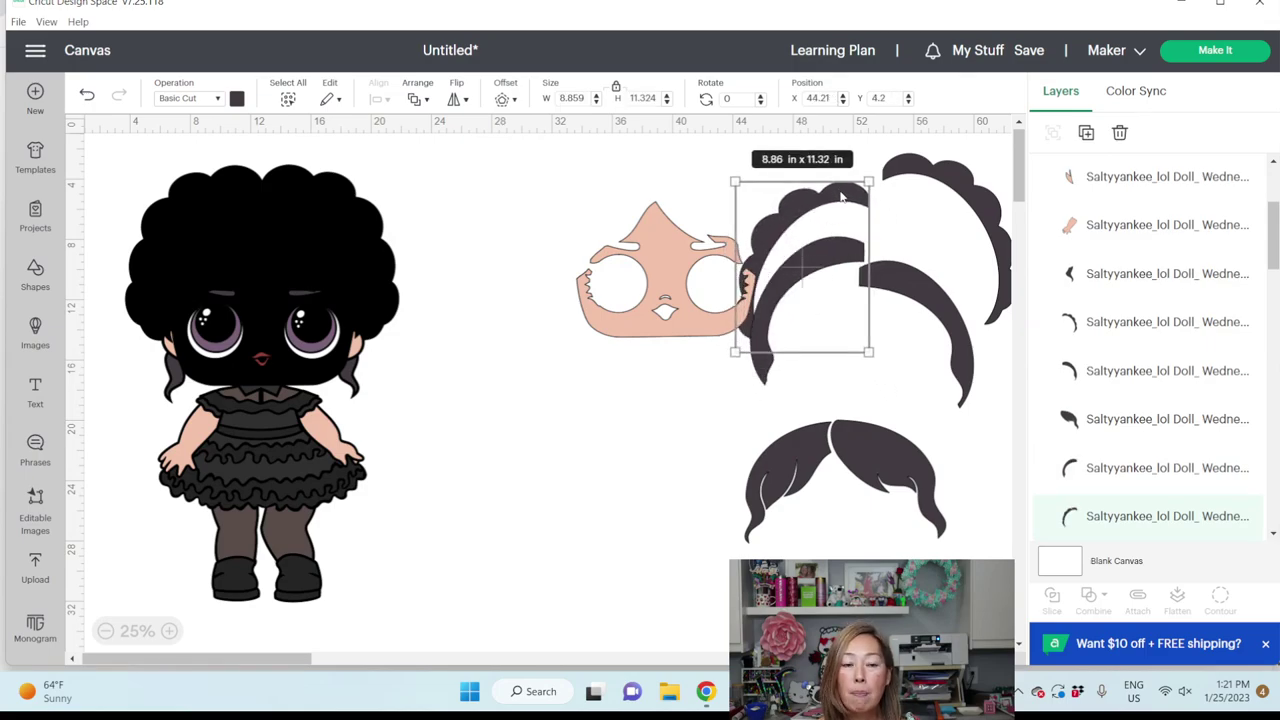
Move the arm pieces, the right ear and the purple iris pieces off the doll to the area around the face piece.
left_click(342, 440)
left_click_drag(342, 440, 652, 313)
left_click_drag(194, 424, 630, 302)
left_click(369, 359)
left_click_drag(318, 342, 656, 337)
Move the two groups of black dress and boot pieces off the doll and ungroup each of them.
left_click_drag(310, 443, 512, 470)
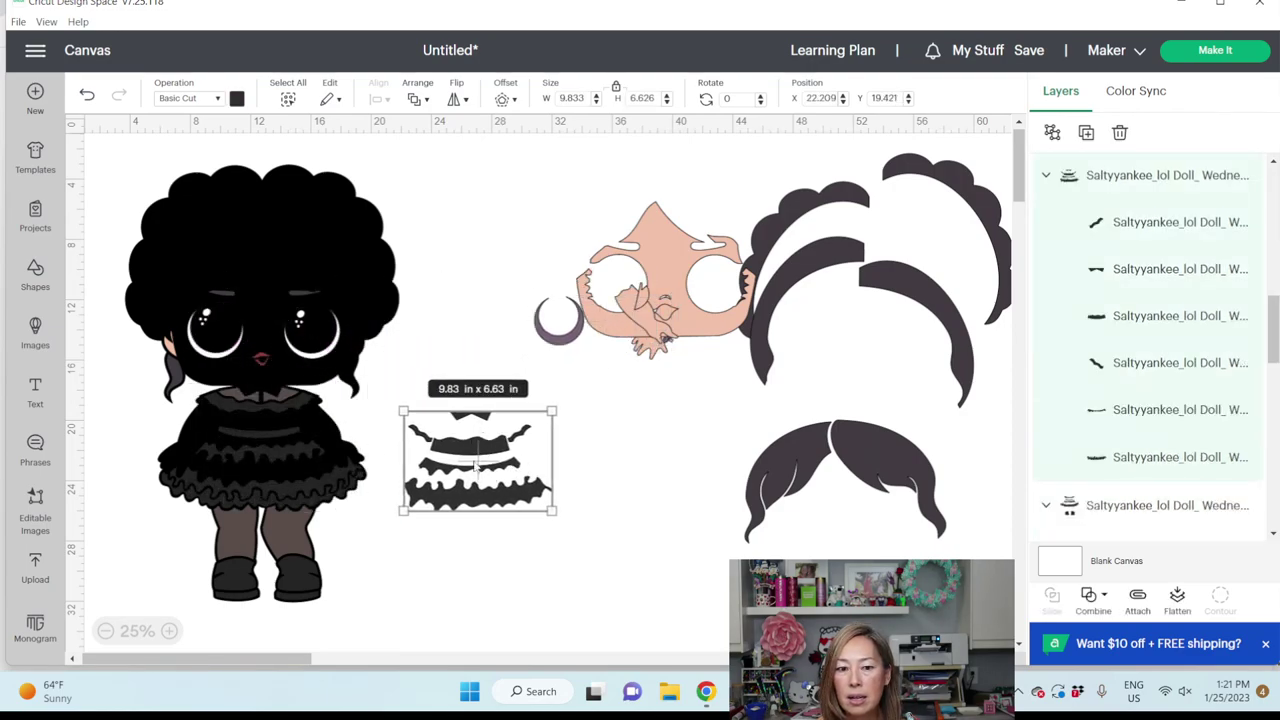
left_click(1052, 133)
left_click_drag(296, 452, 690, 447)
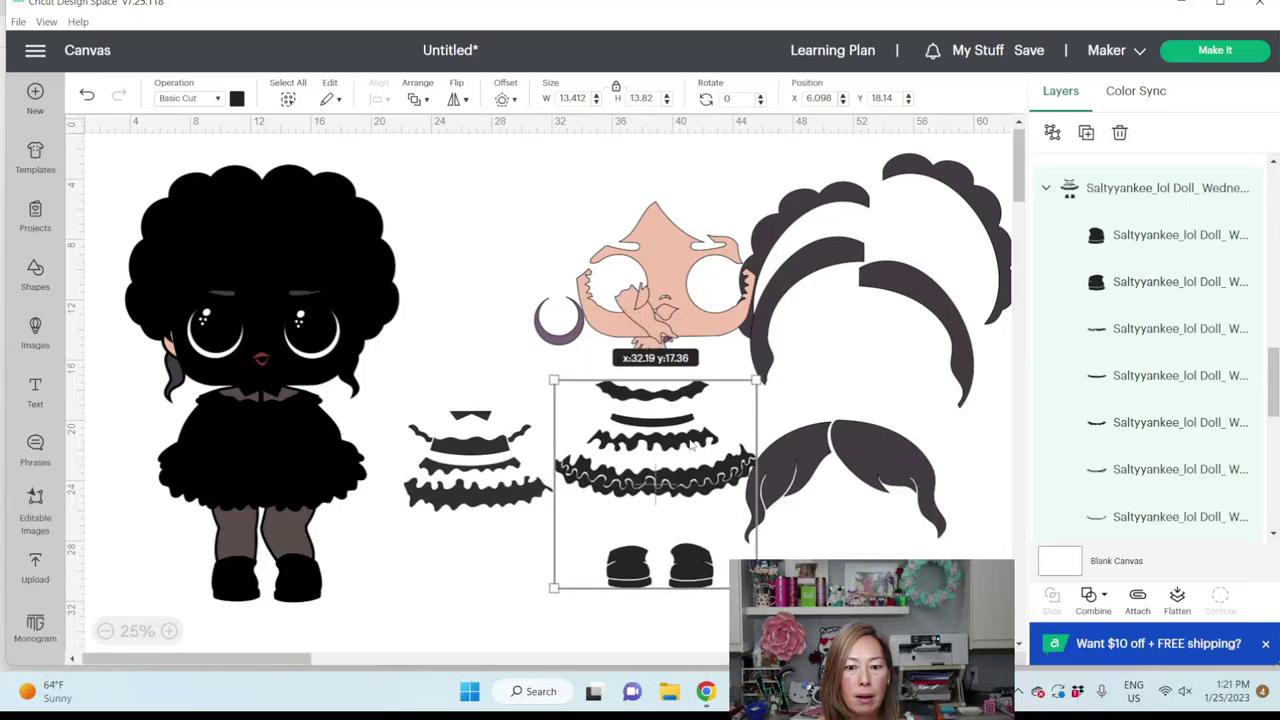
left_click(1052, 133)
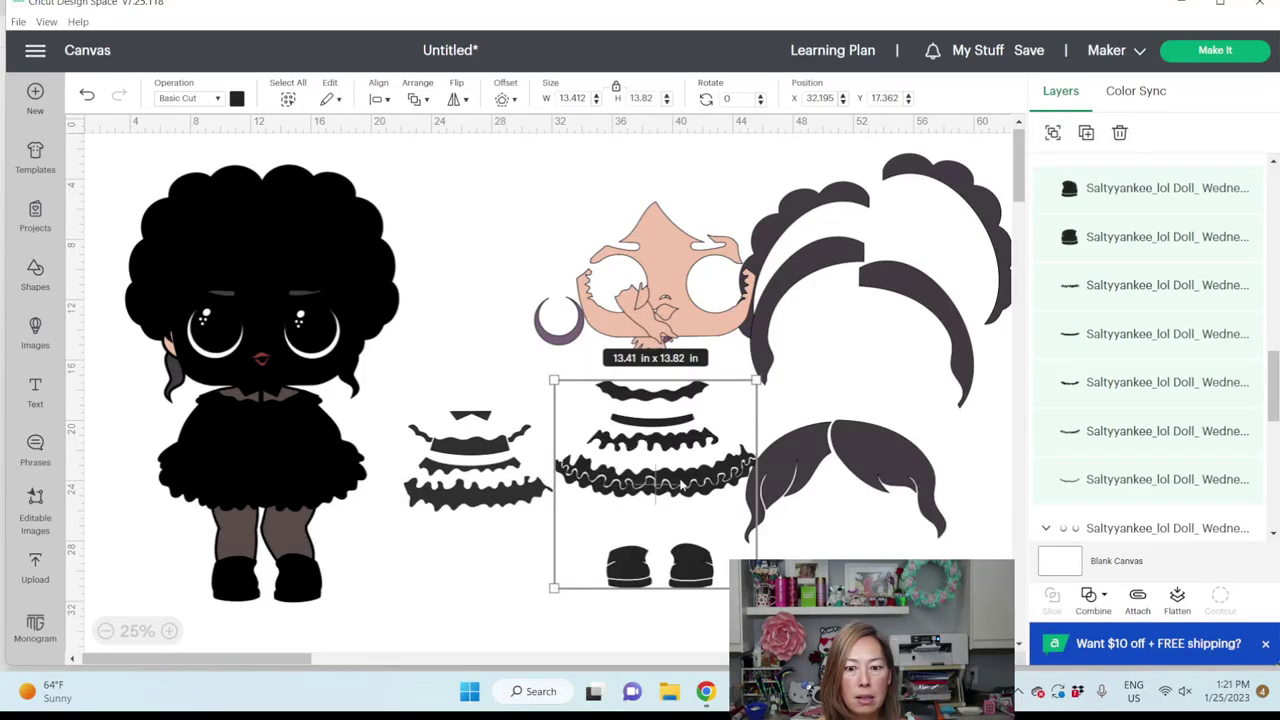
Move the two widest skirt ruffles into the empty space beside the doll's head and rotate them to about 329° and 332°.
left_click_drag(684, 485, 553, 228)
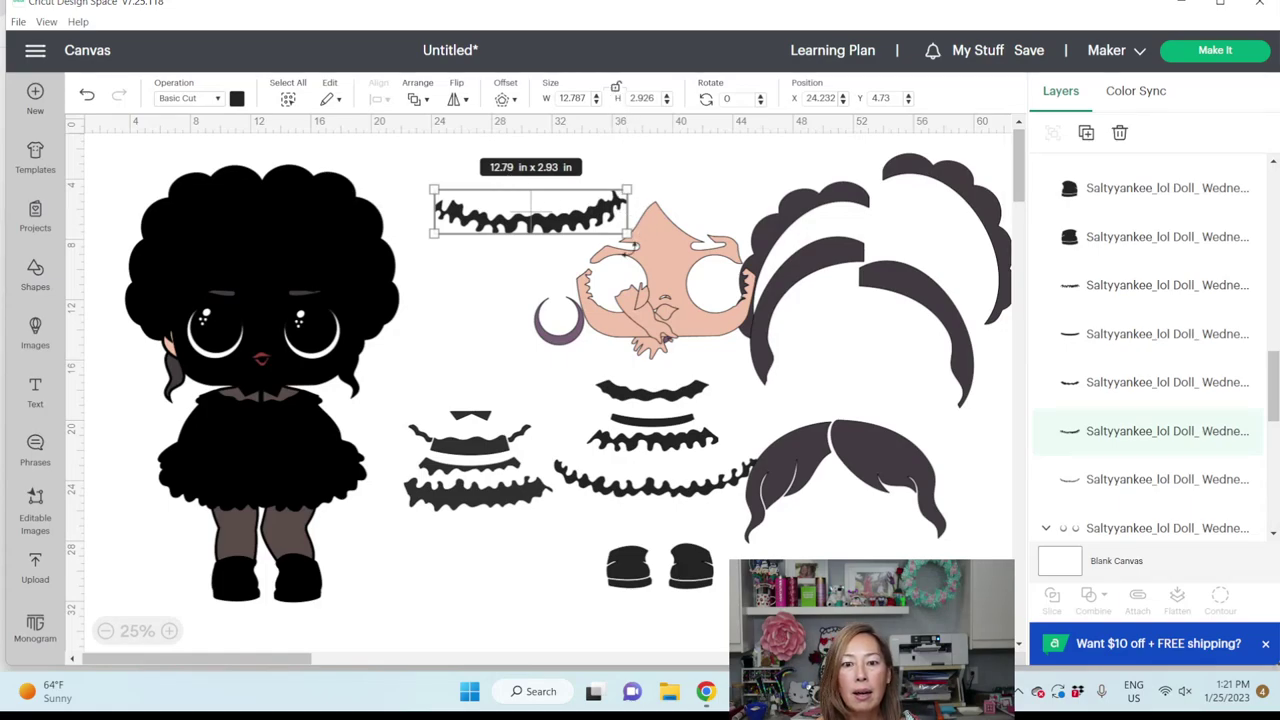
left_click_drag(628, 240, 573, 240)
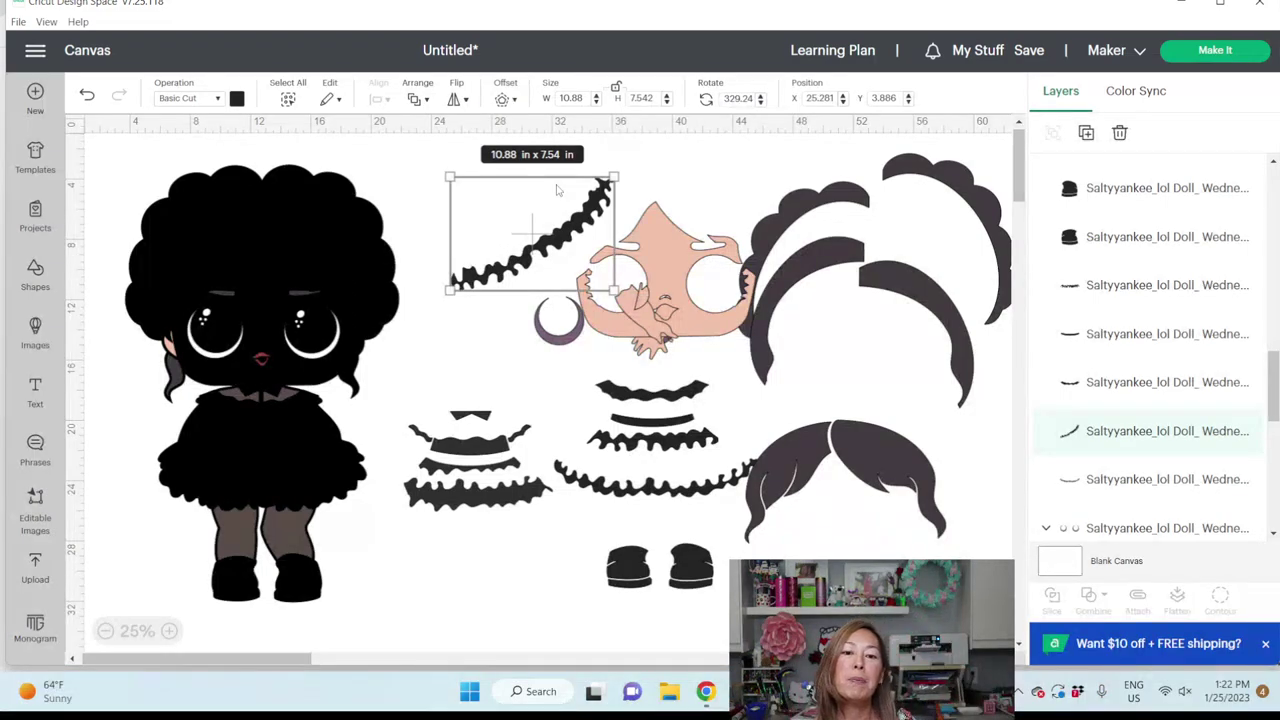
left_click(626, 492)
left_click_drag(628, 493, 480, 214)
left_click_drag(622, 181, 600, 152)
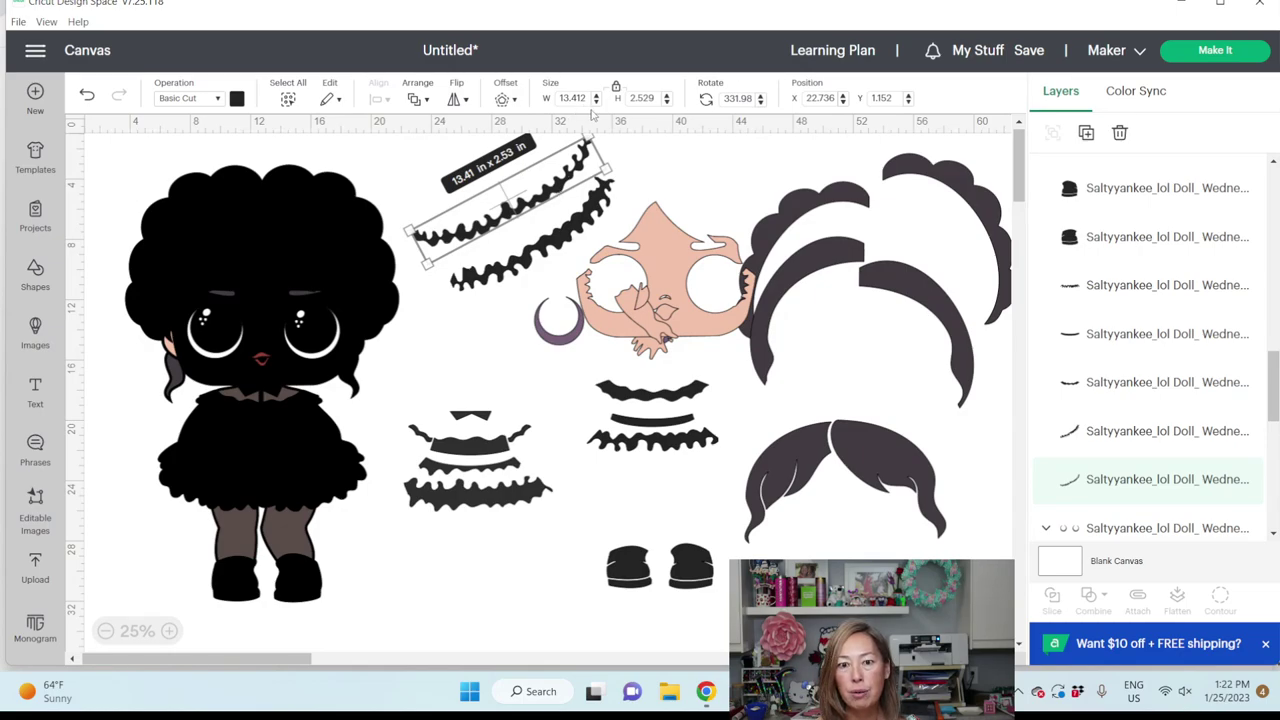
With proportions unlocked, nest the thinner ruffle against the other one and move both ruffles over to the hair pieces.
left_click(616, 89)
left_click_drag(546, 203, 547, 228)
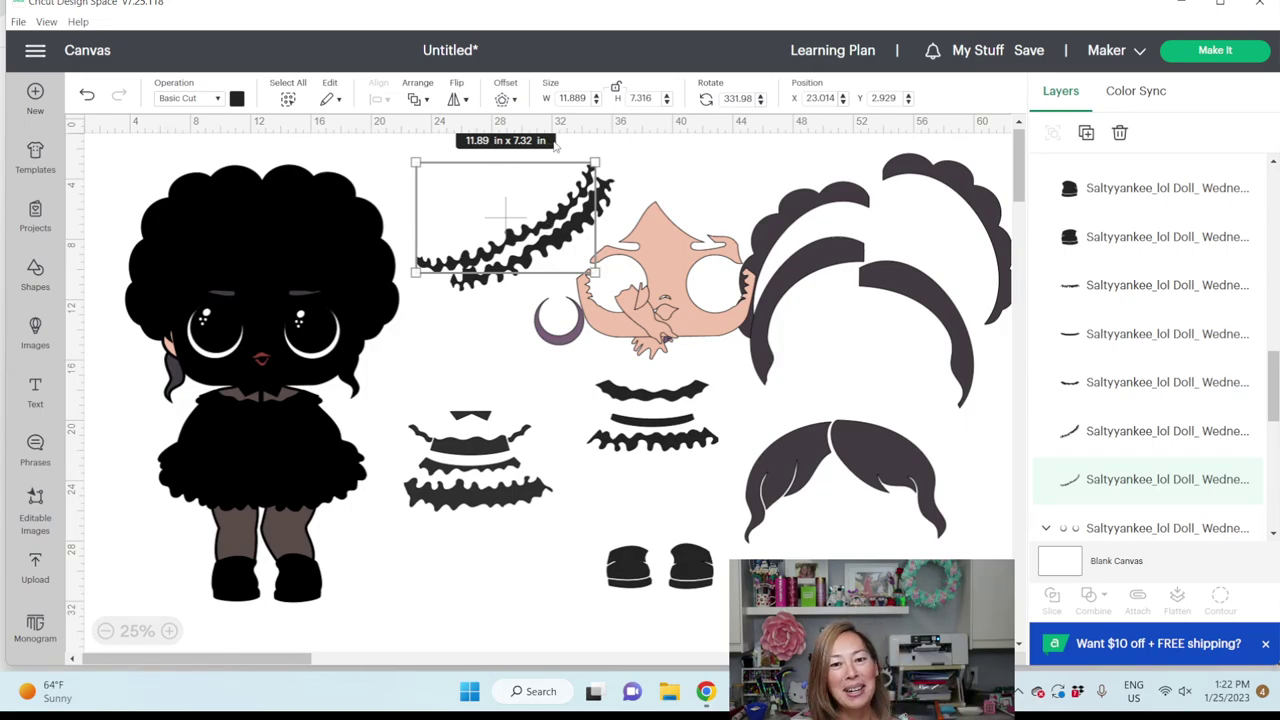
left_click_drag(531, 236, 852, 282)
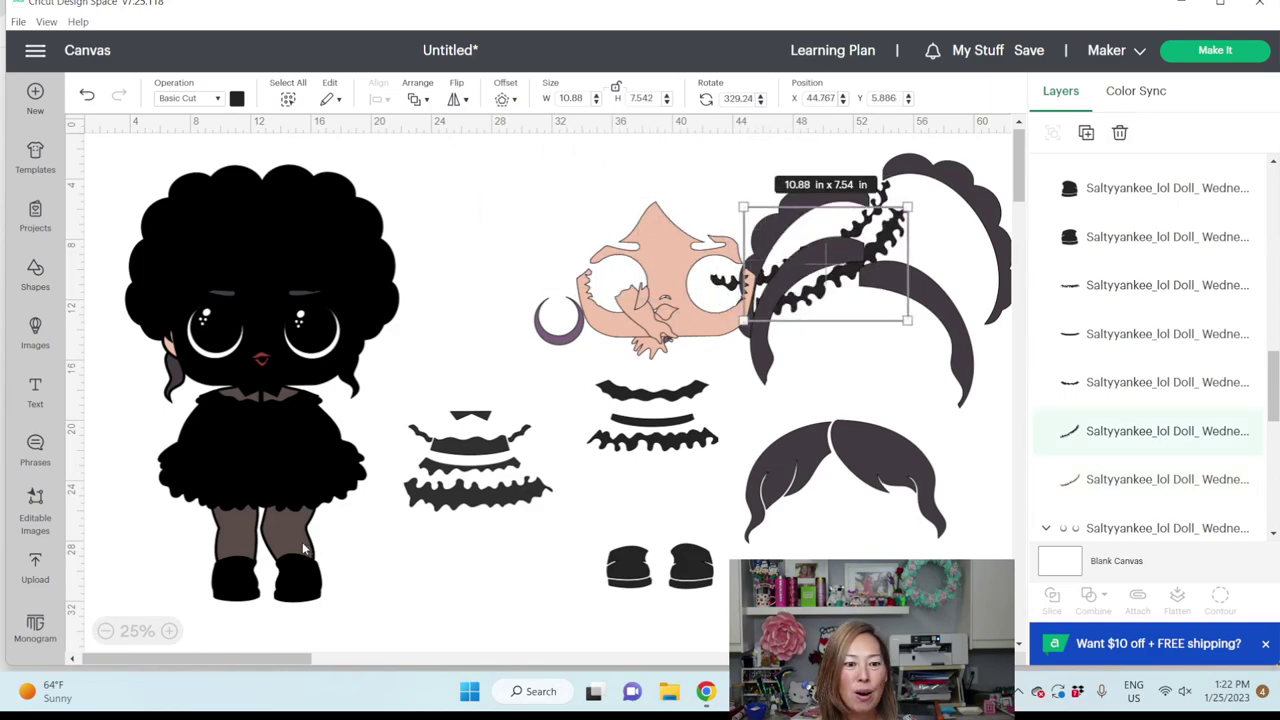
Move the leg and eye-white groups off the doll, shift the black silhouette down, and select the right eyebrow.
left_click_drag(302, 542, 747, 445)
left_click_drag(210, 340, 815, 335)
left_click(316, 296)
left_click_drag(316, 296, 283, 668)
left_click(305, 302)
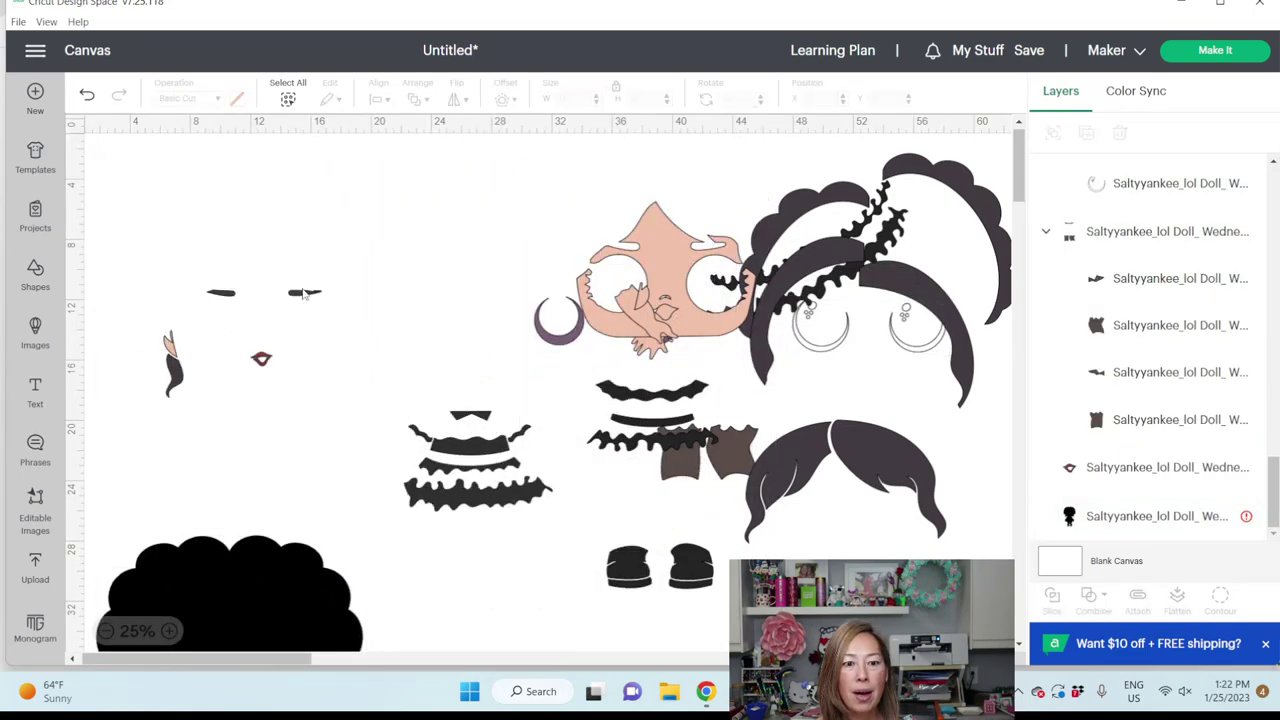
left_click(305, 290)
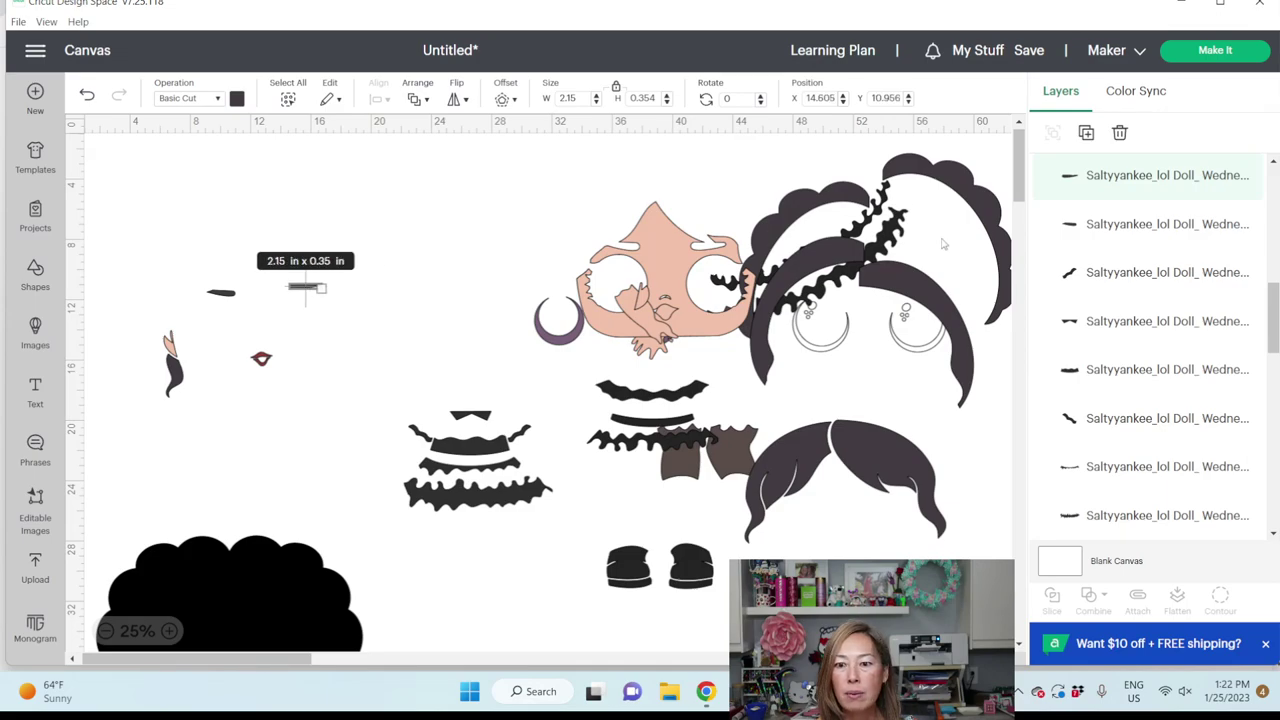
Move the two inner hair arcs down, clear of the eye-white pieces.
left_click(906, 336)
left_click_drag(906, 336, 906, 401)
left_click_drag(822, 347, 822, 413)
Move the eye-white group into the gap between the hair pieces and ungroup it.
left_click(933, 315)
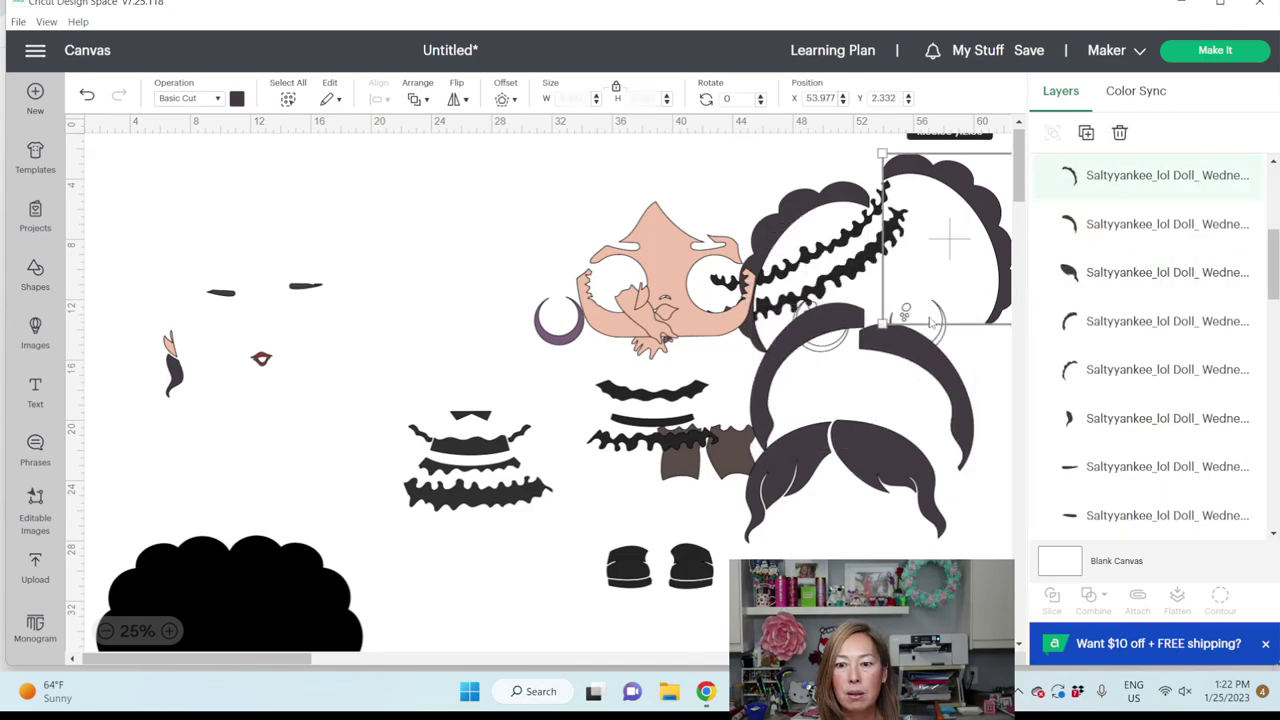
left_click(942, 338)
left_click_drag(937, 357, 938, 408)
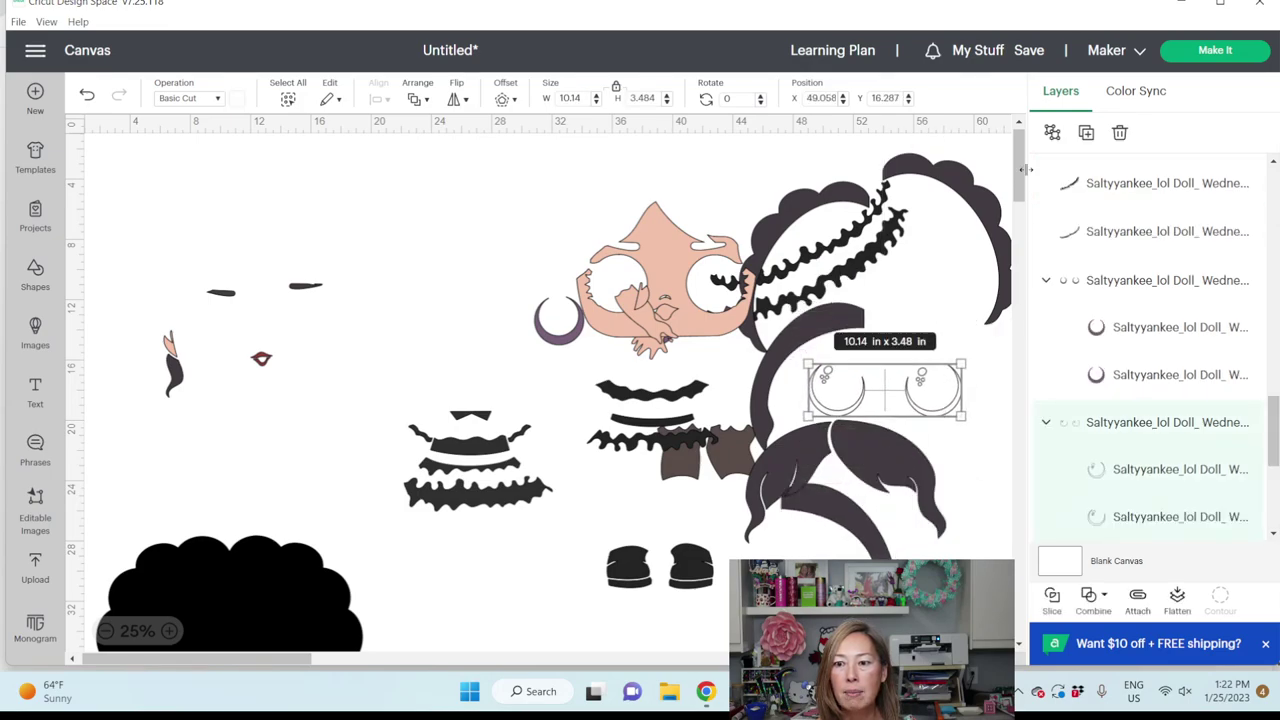
left_click(1052, 133)
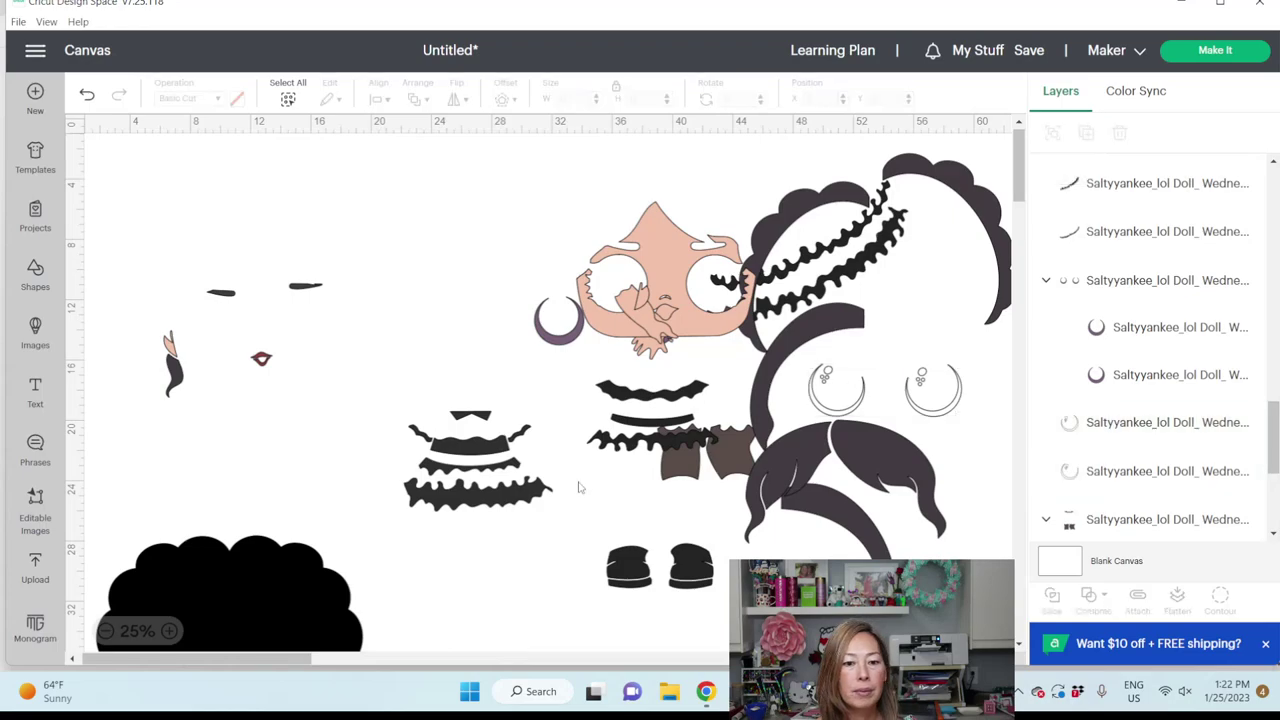
Move the eyebrows, mouth, ear, hair wisp, face and dress pieces farther right to clear the middle of the canvas.
left_click_drag(120, 263, 952, 548)
left_click(250, 363)
left_click_drag(250, 363, 668, 395)
left_click_drag(130, 262, 481, 395)
left_click_drag(265, 360, 1008, 357)
left_click_drag(446, 222, 892, 520)
left_click_drag(465, 482, 848, 421)
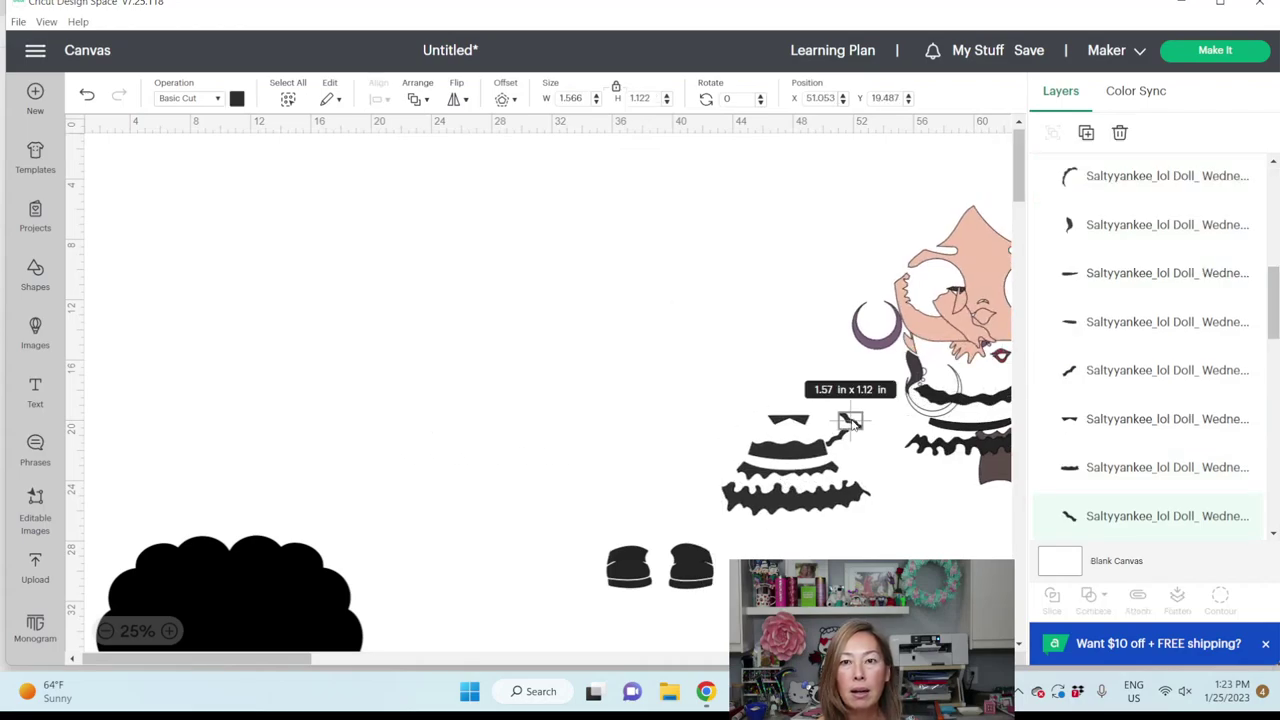
Return the black silhouette to the empty upper area and shift the remaining dress and boot pieces away to the right.
left_click_drag(267, 582, 314, 217)
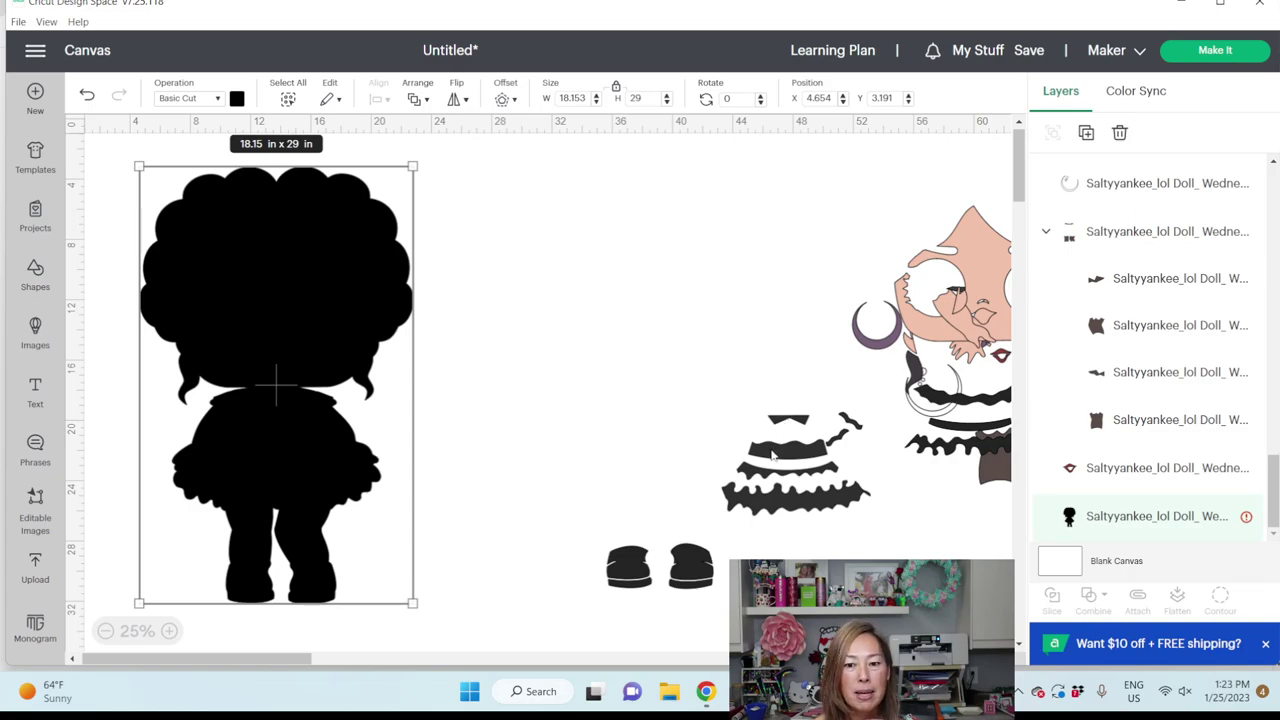
left_click_drag(773, 455, 662, 296)
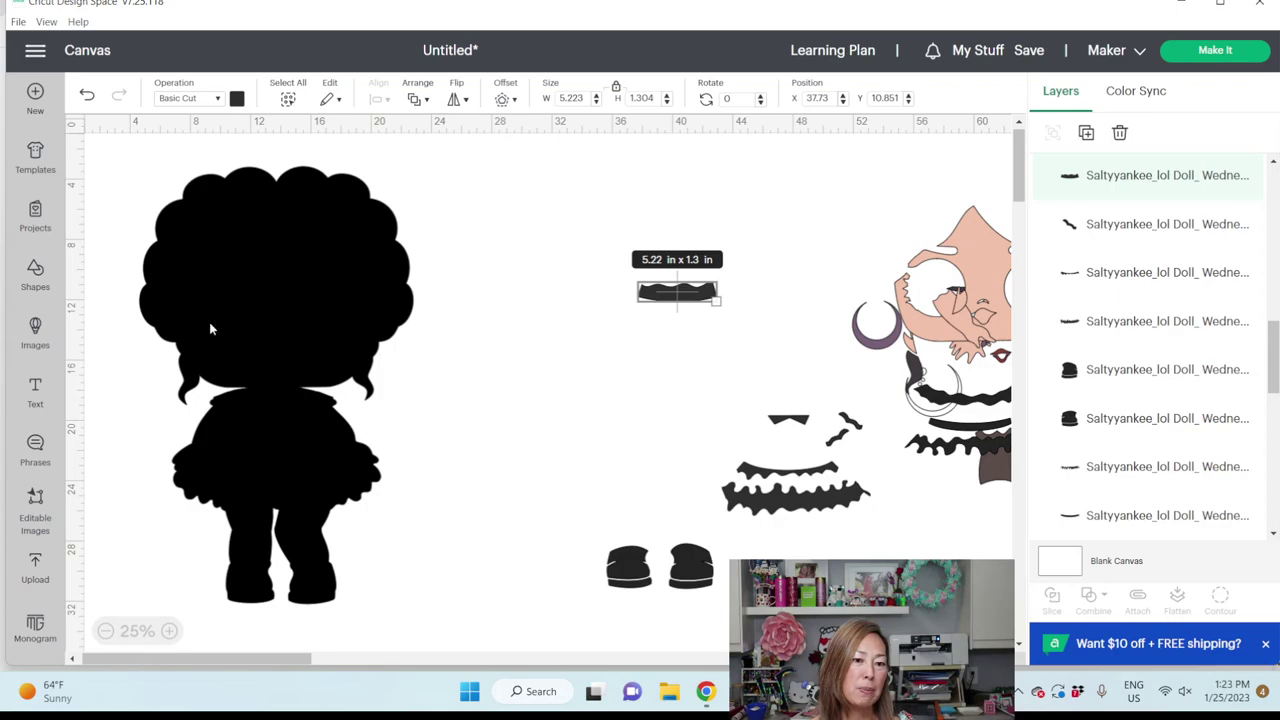
left_click_drag(530, 193, 985, 650)
left_click_drag(626, 566, 958, 535)
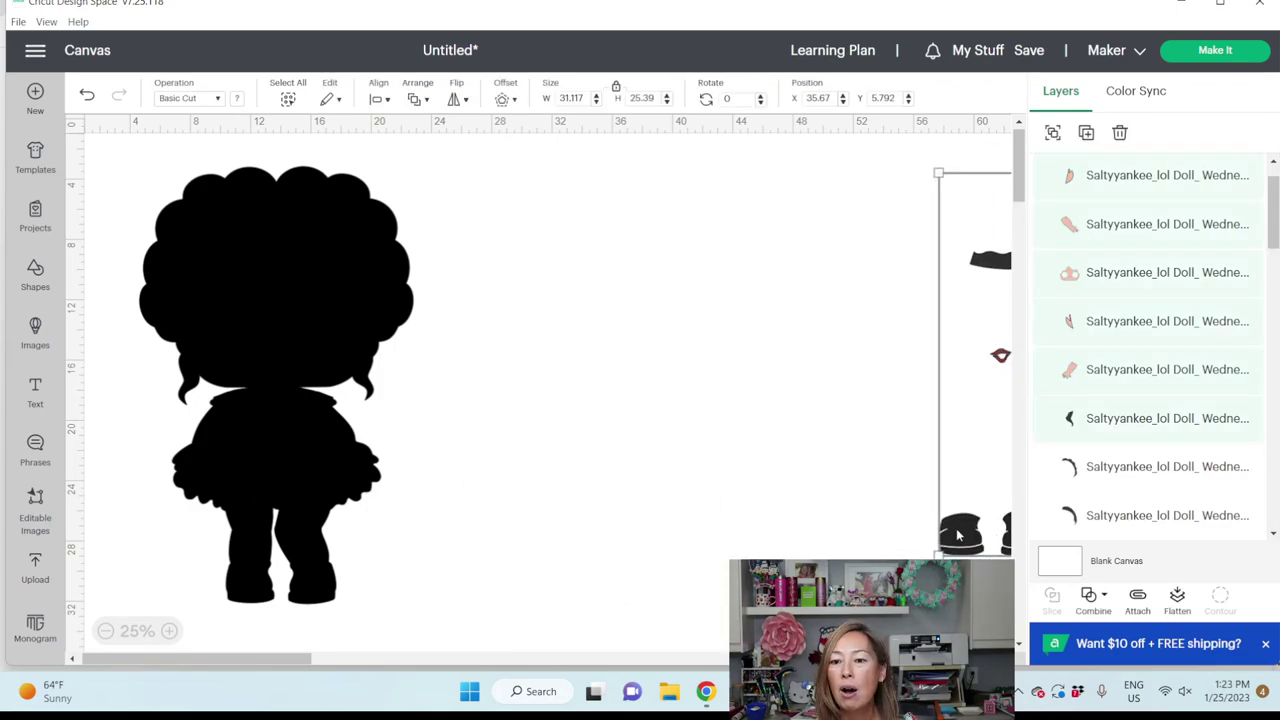
Reposition the black silhouette within the cleared area and deselect it.
left_click(228, 280)
left_click_drag(240, 285, 258, 310)
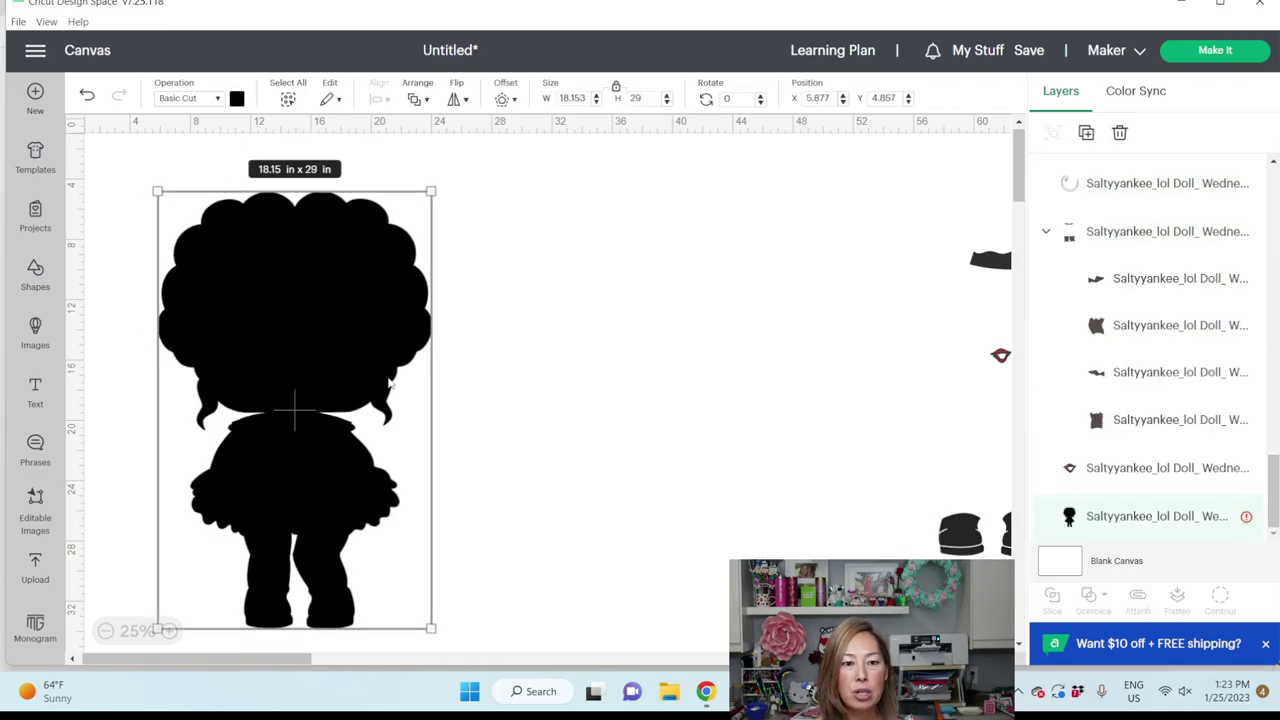
left_click_drag(372, 480, 360, 452)
left_click(532, 436)
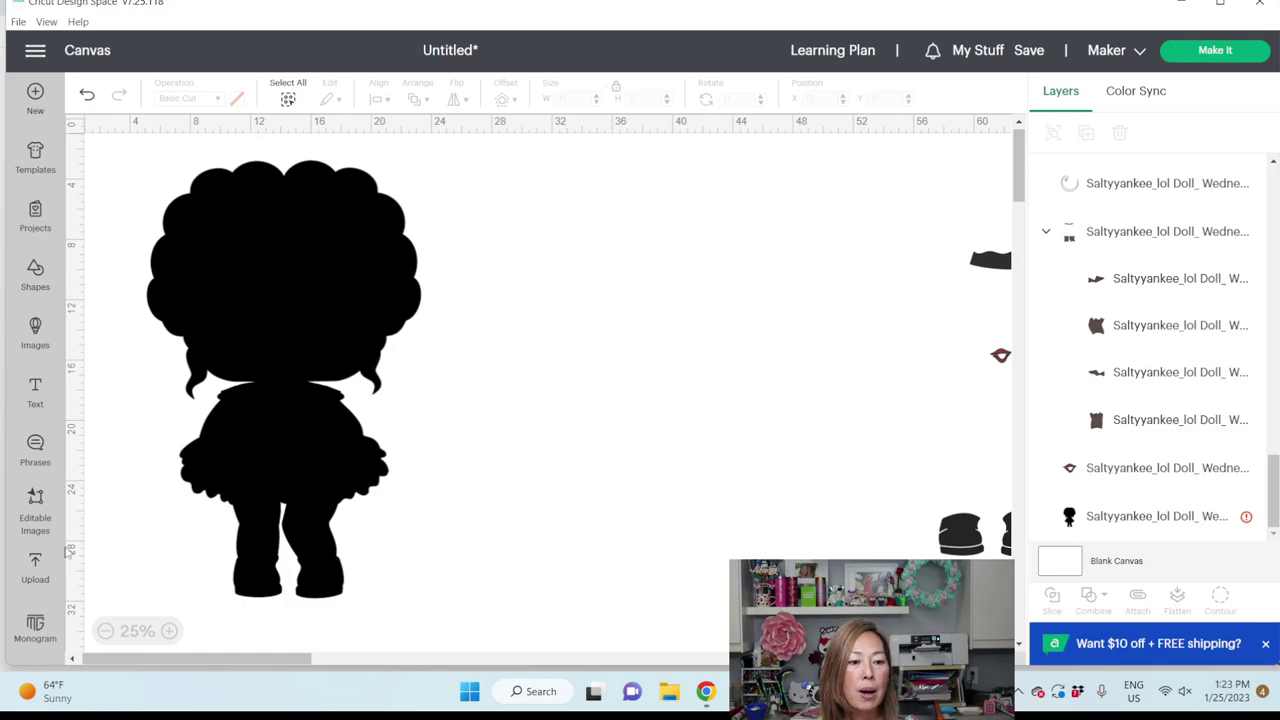
Add the uploaded Wednesday doll image to the canvas again and move it beside the black silhouette.
left_click(36, 567)
left_click(161, 499)
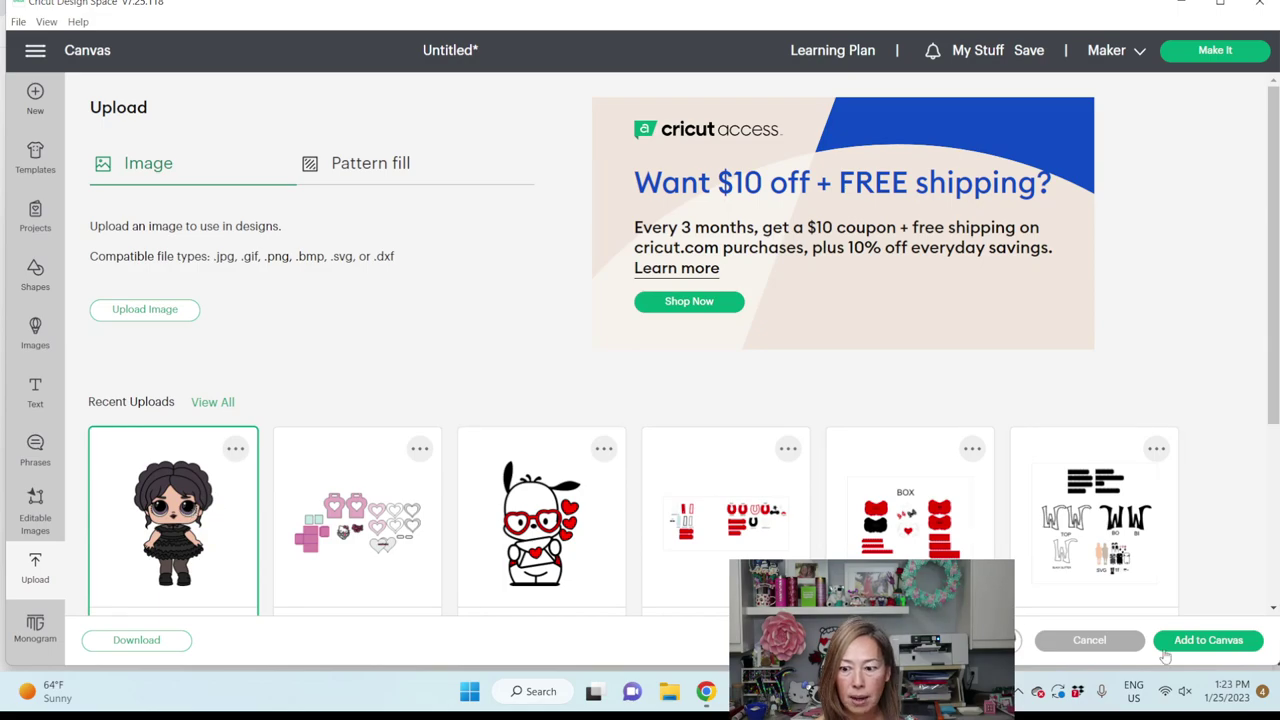
left_click(1198, 650)
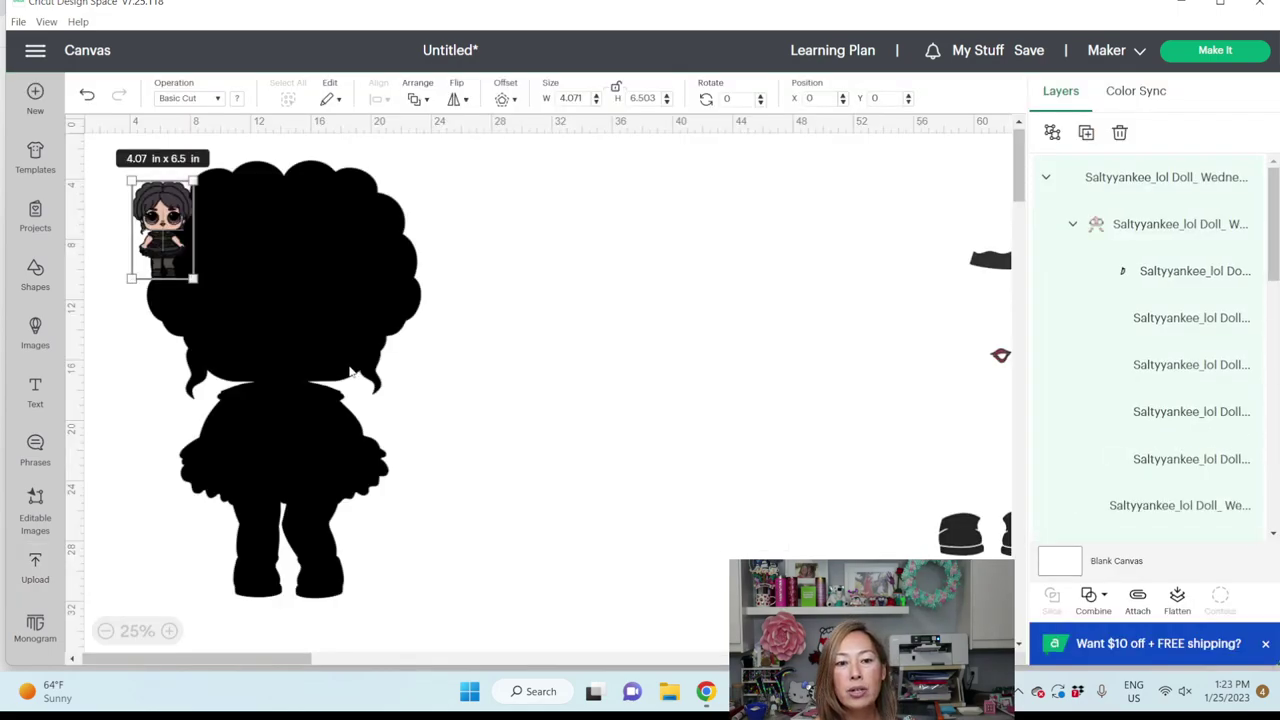
left_click_drag(179, 246, 683, 305)
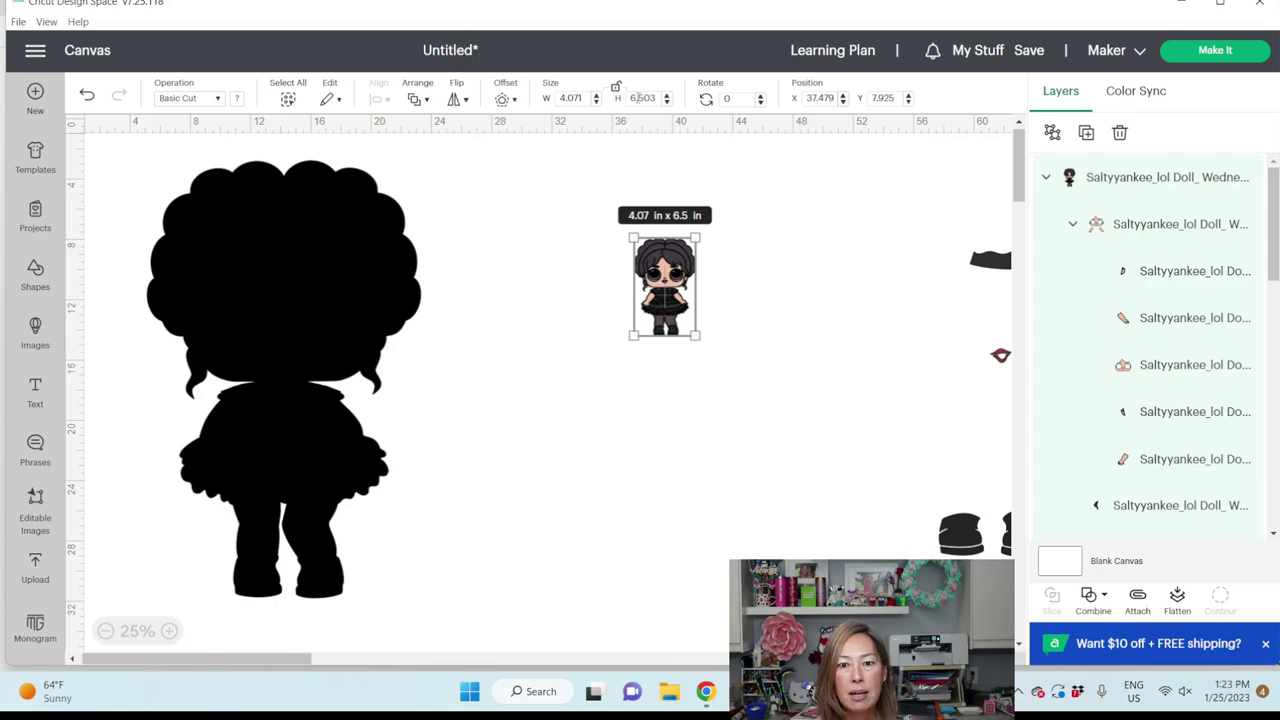
Set the new doll's height to 29 in and place it next to the black silhouette.
left_click(643, 99)
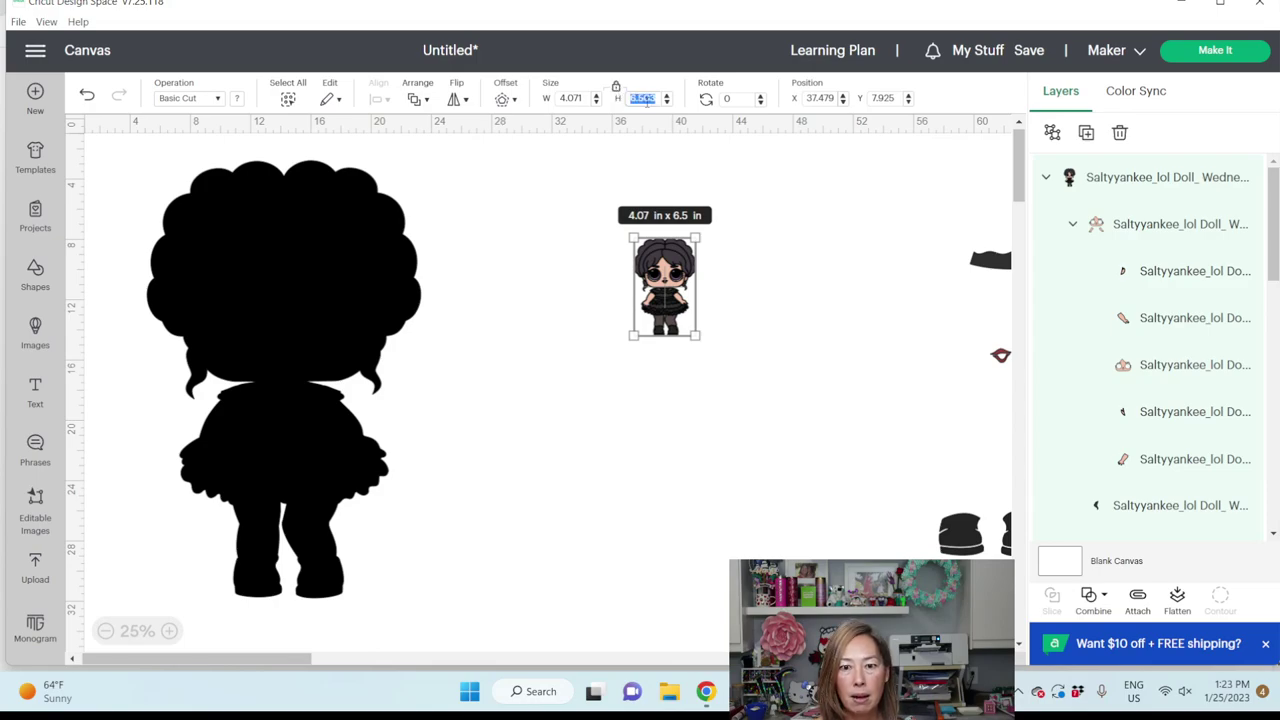
type("29")
key("Return")
left_click_drag(737, 305, 628, 231)
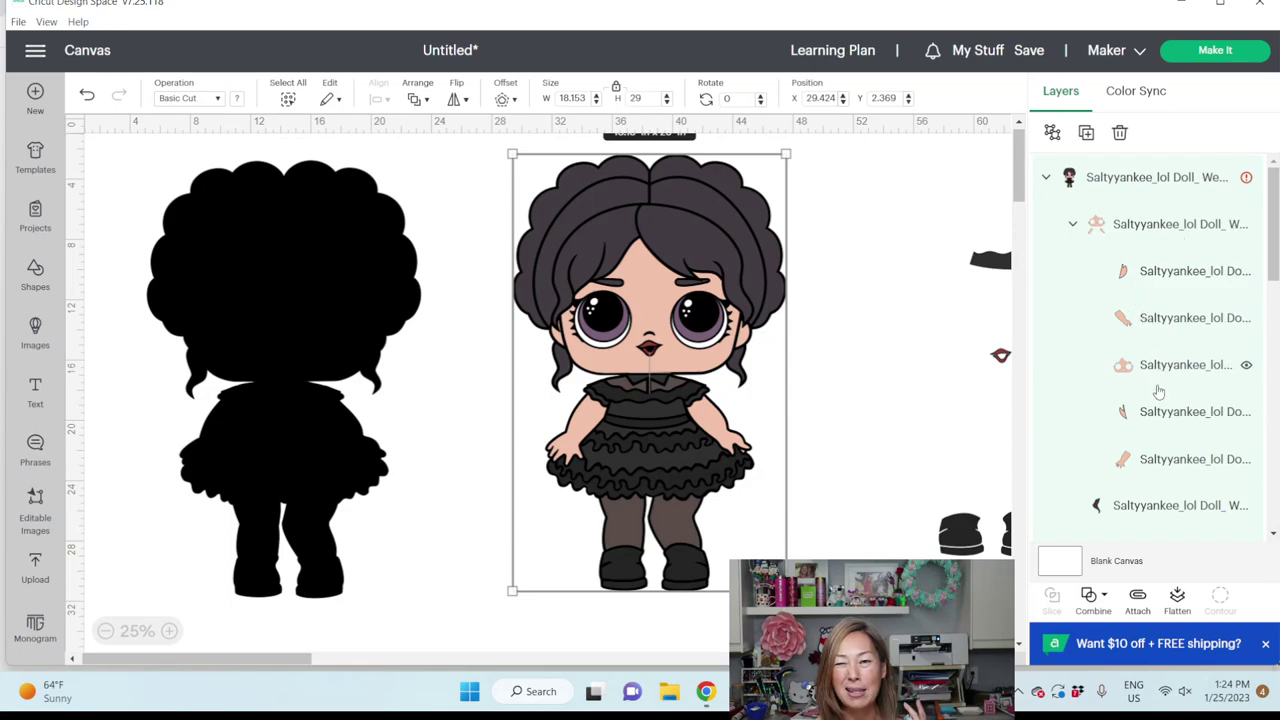
Flatten the new doll into a Print Then Cut image and space it farther from the black silhouette.
left_click(1180, 600)
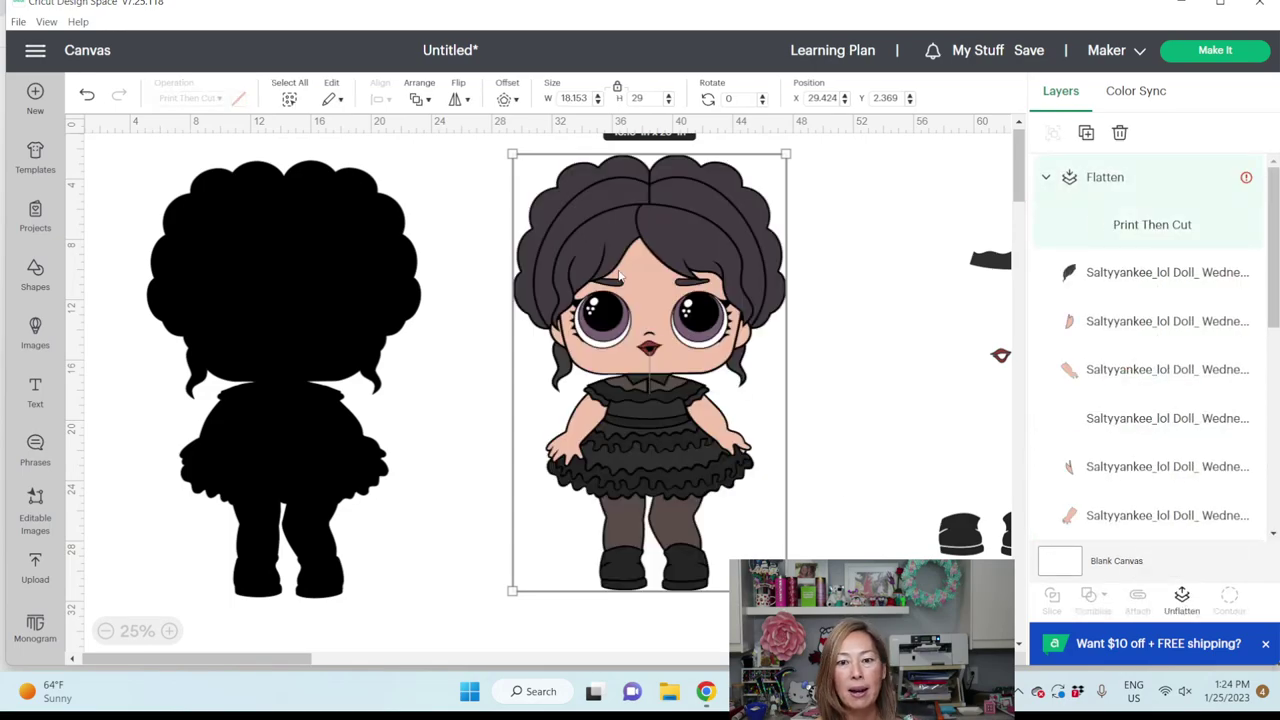
mouse_move(652, 267)
left_mouse_down()
mouse_move(655, 292)
mouse_move(646, 284)
left_mouse_up()
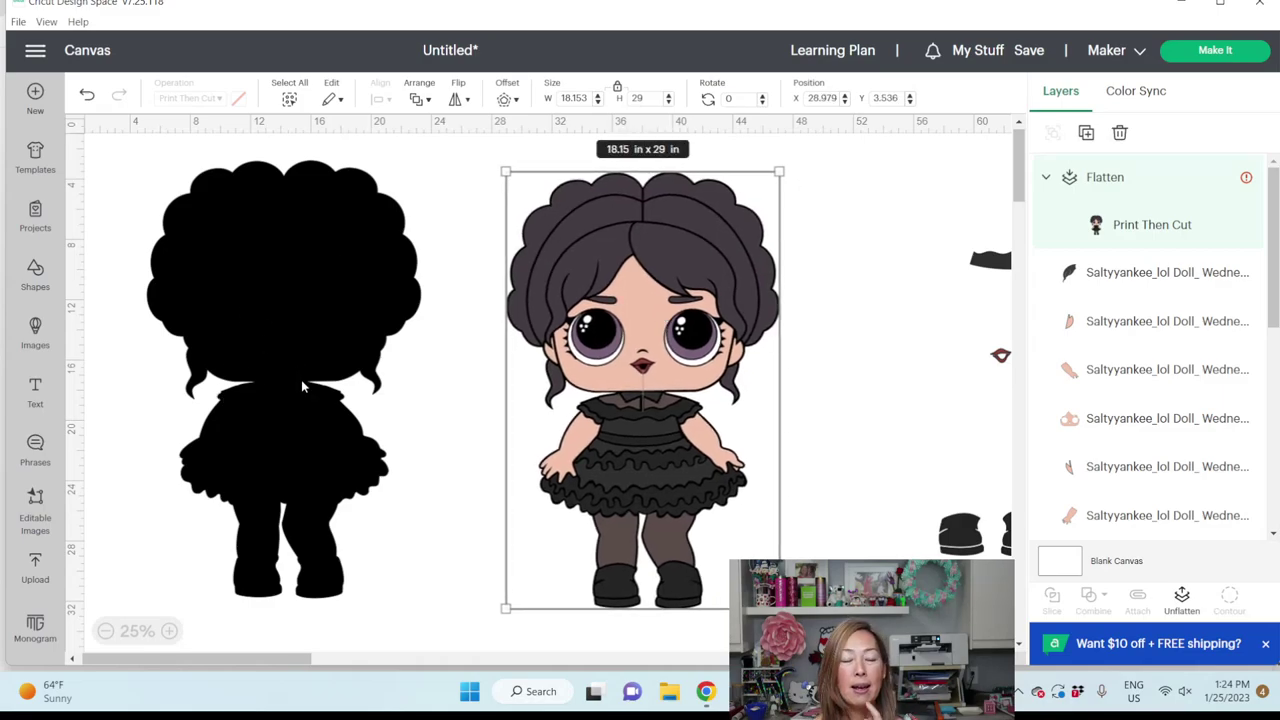
mouse_move(303, 312)
left_mouse_down()
mouse_move(300, 334)
mouse_move(298, 318)
left_mouse_up()
left_click_drag(640, 300, 745, 300)
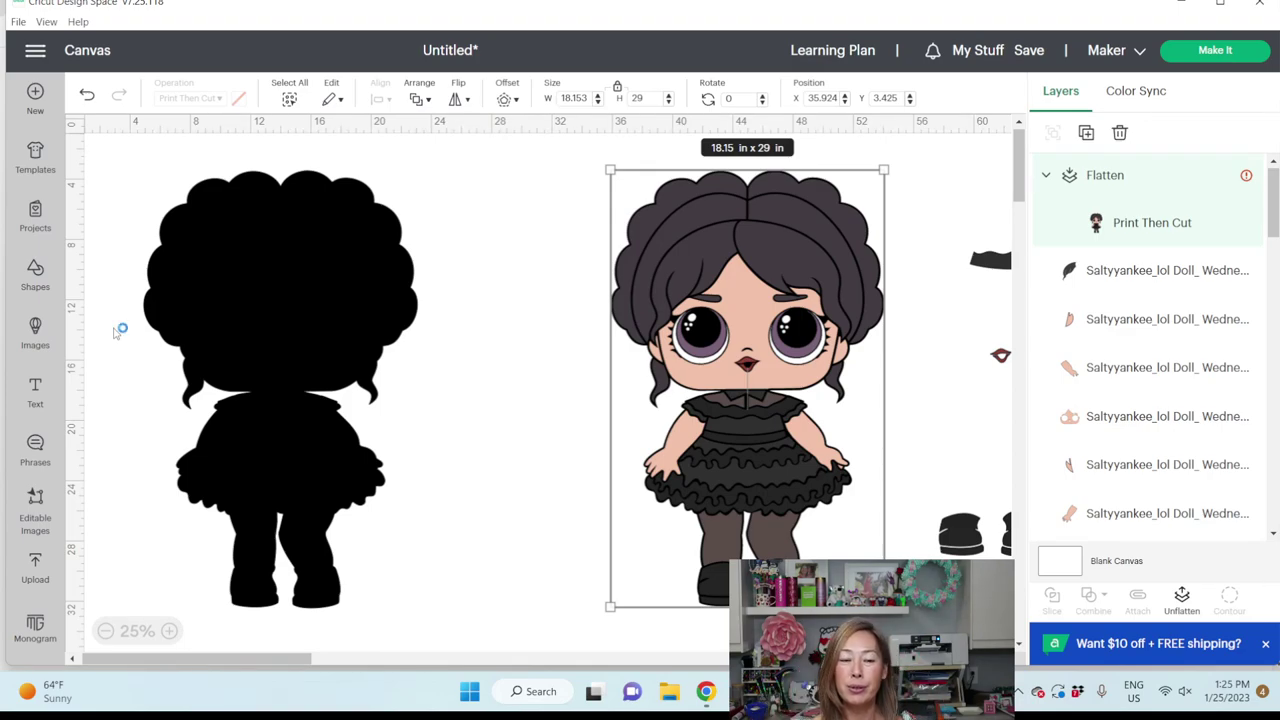
Search the images for GRID, filter to uploaded ones, and add the 3x3 grid of squares to the canvas.
left_click(37, 334)
type("GRID")
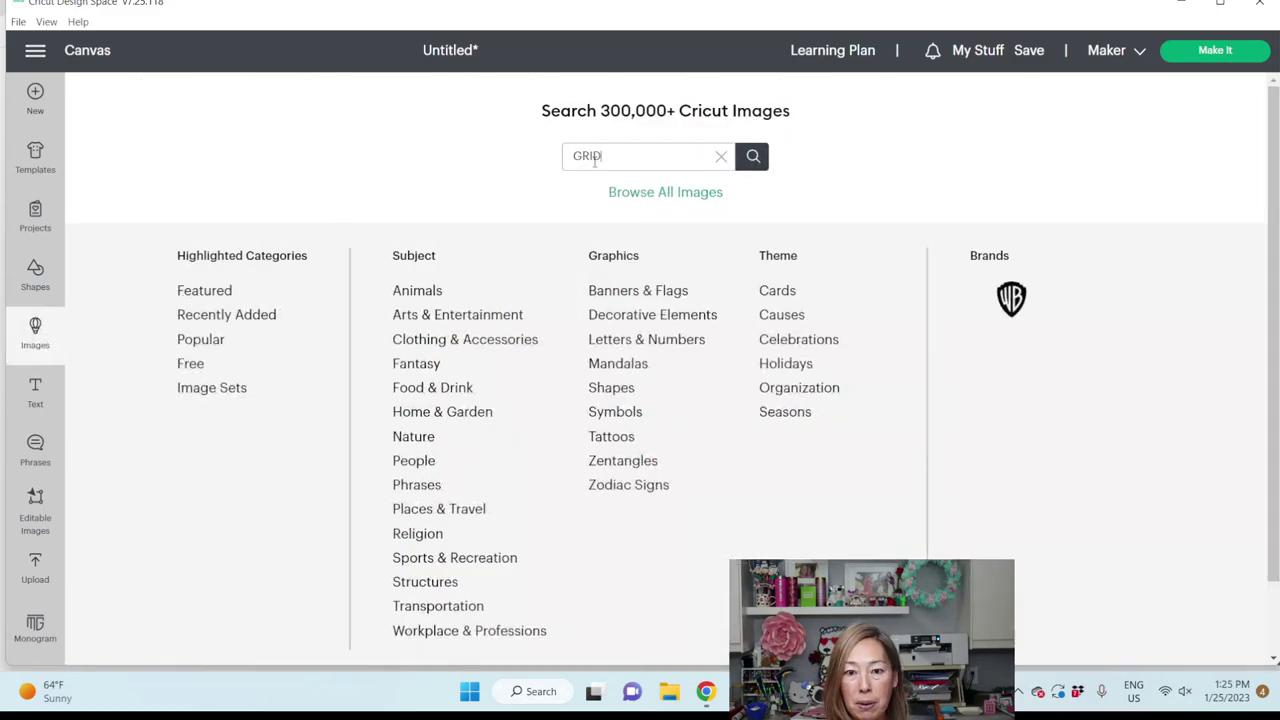
key("Return")
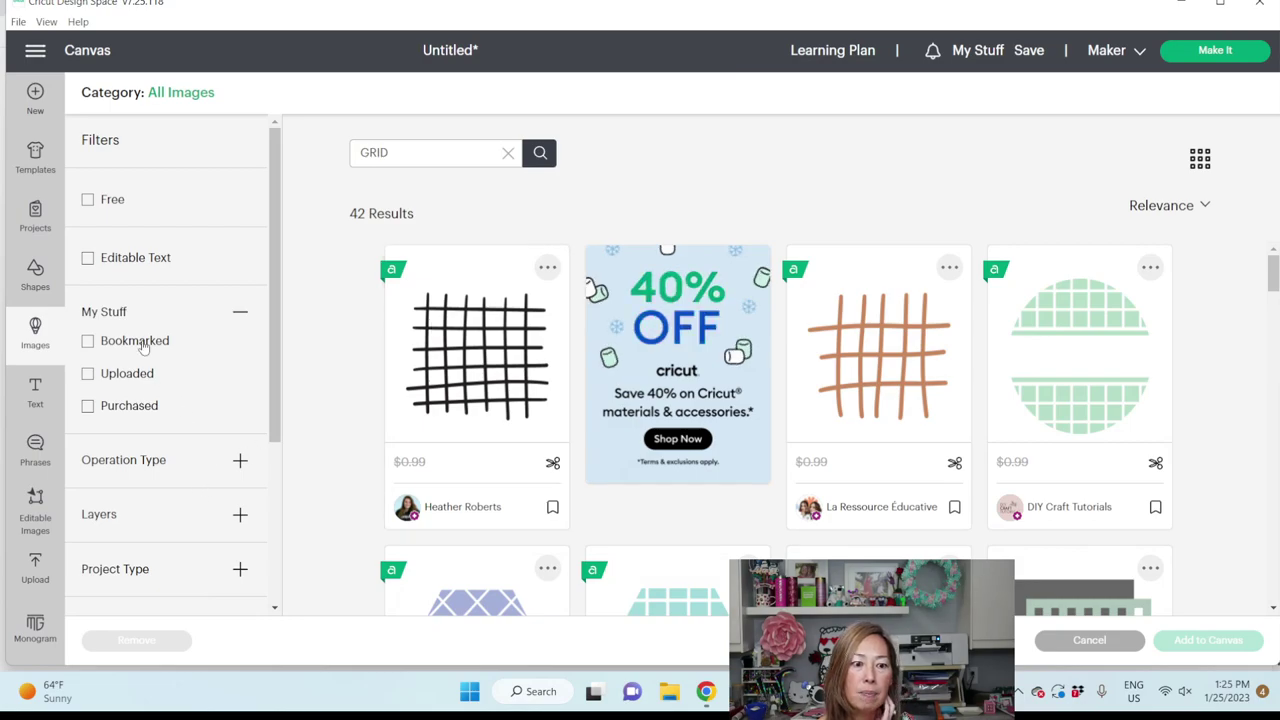
left_click(128, 405)
left_click(88, 405)
left_click(88, 373)
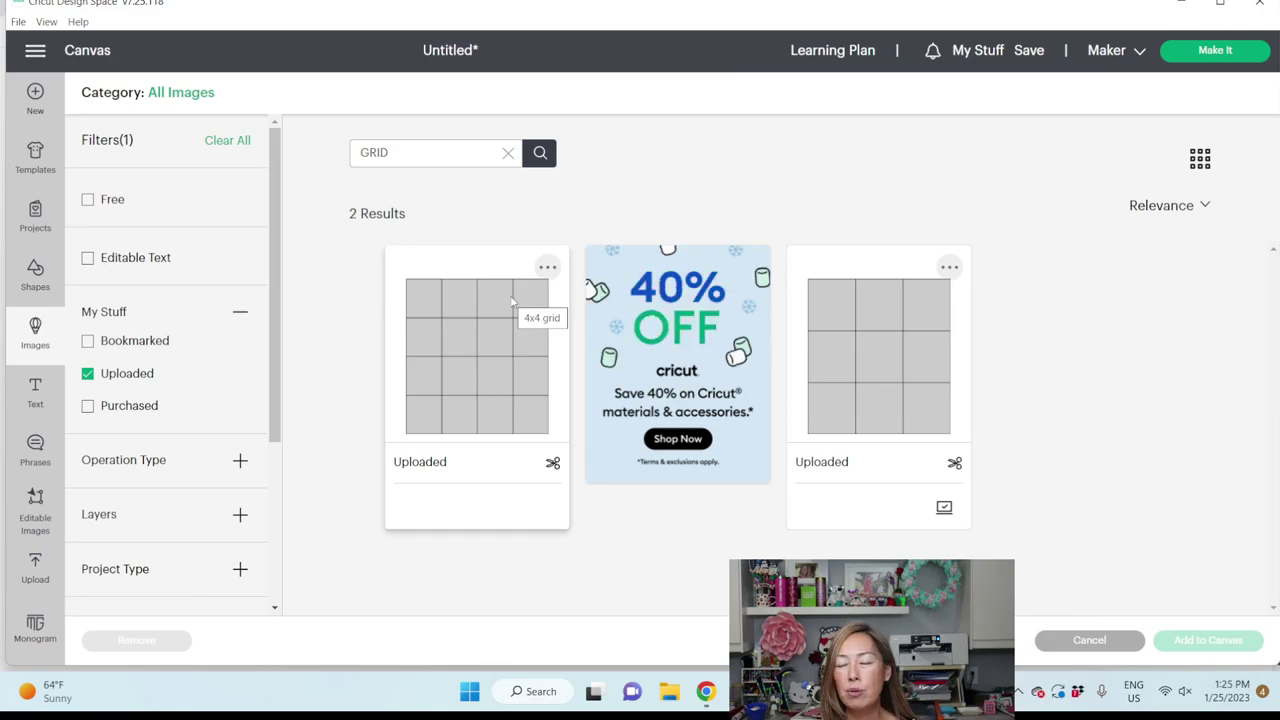
left_click(915, 352)
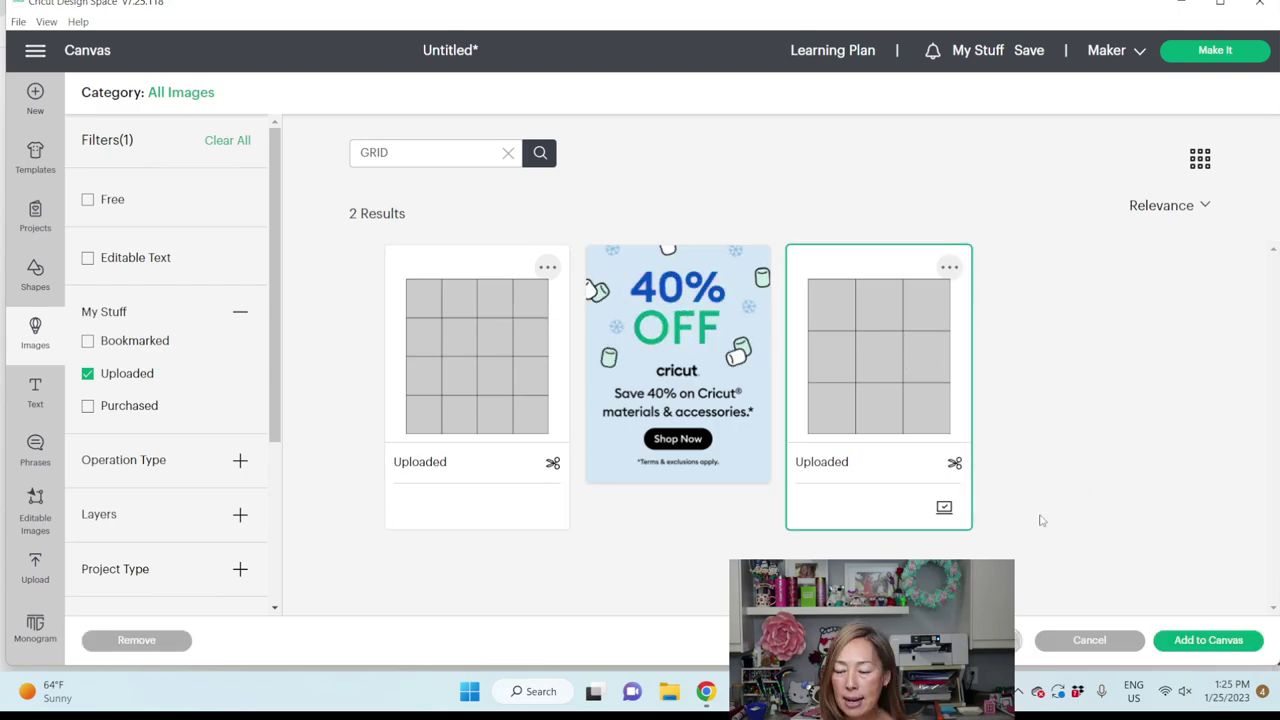
left_click(1233, 638)
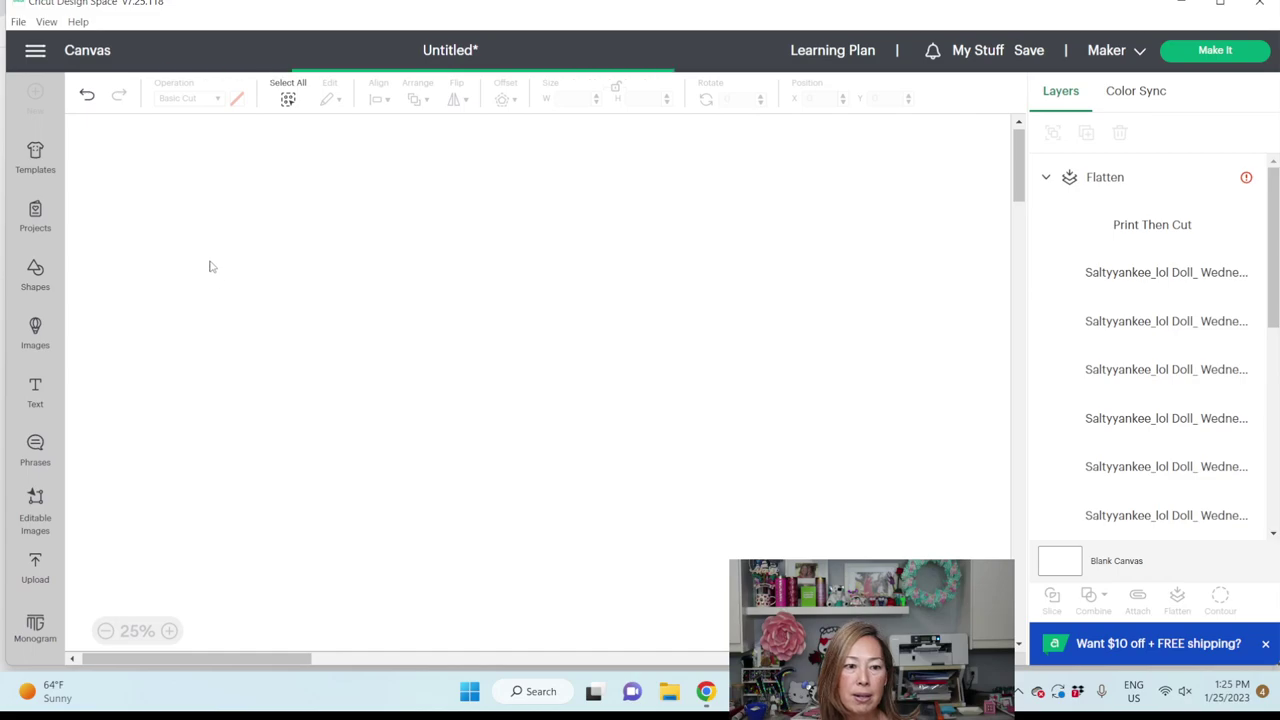
Position the 3x3 grid over the black silhouette at X 2 and Y 3.
mouse_move(206, 272)
left_mouse_down()
mouse_move(205, 289)
mouse_move(200, 277)
left_mouse_up()
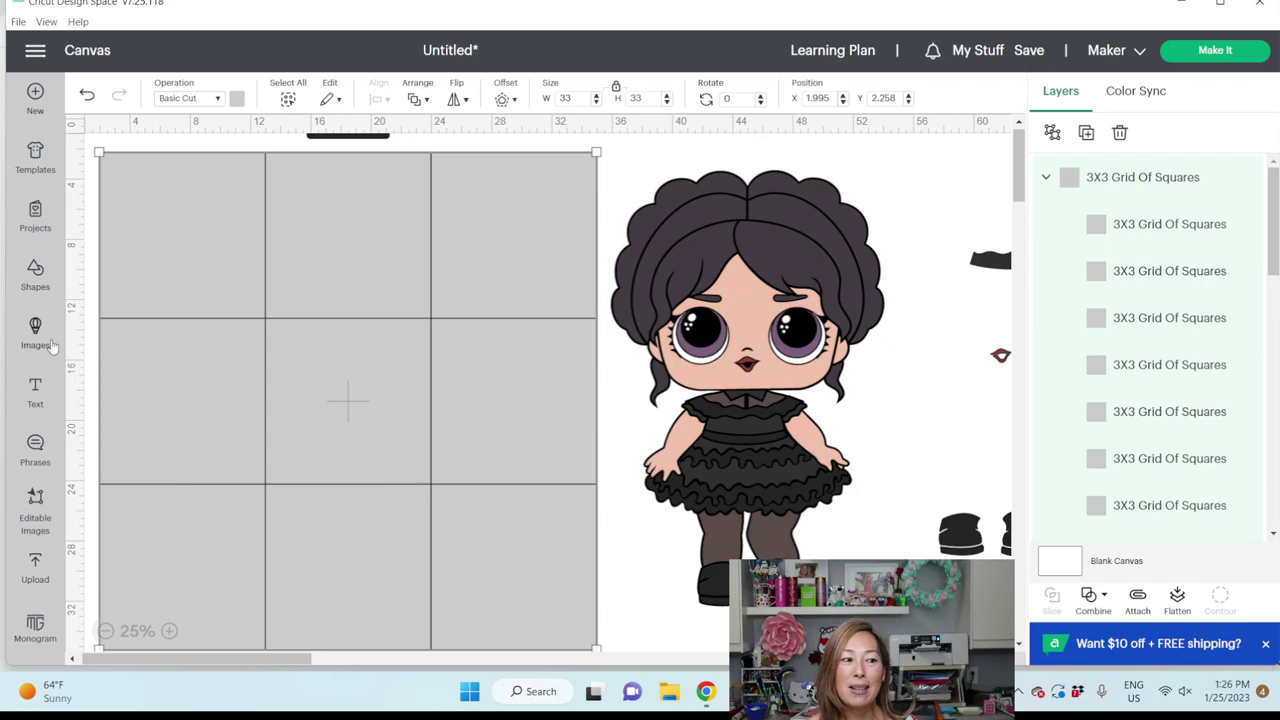
mouse_move(221, 256)
left_mouse_down()
mouse_move(242, 297)
mouse_move(224, 255)
left_mouse_up()
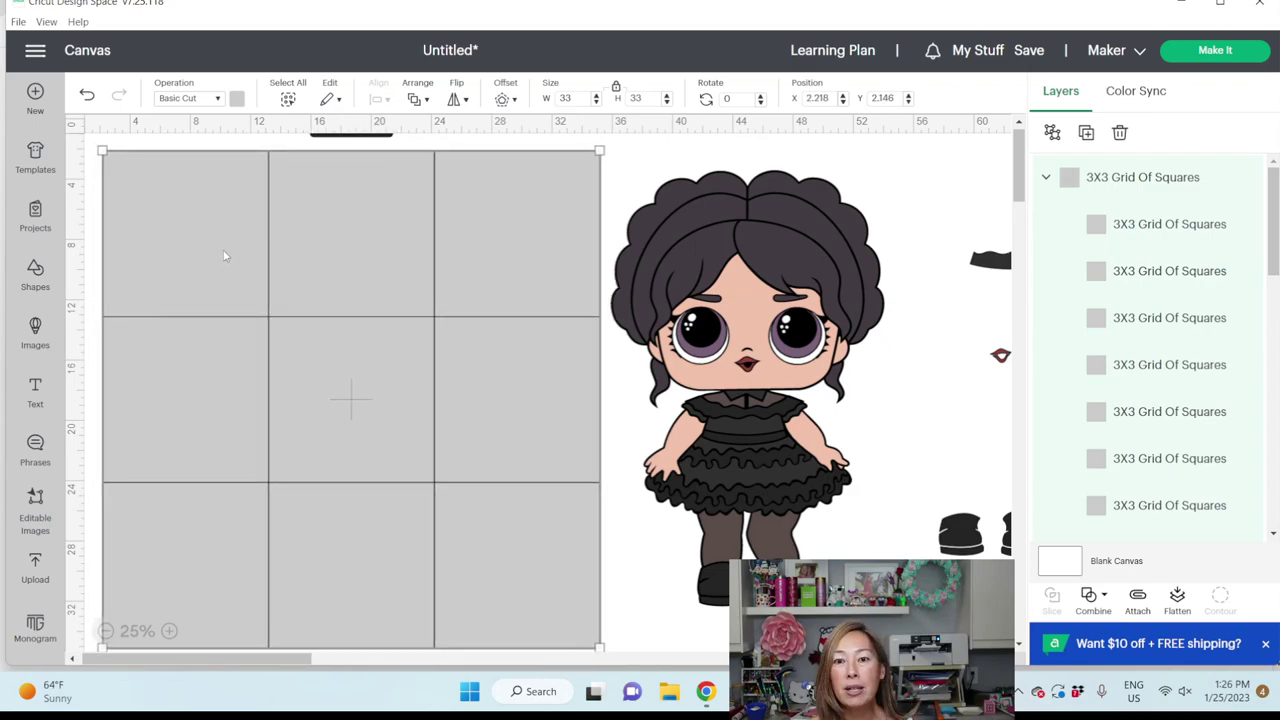
left_click(818, 97)
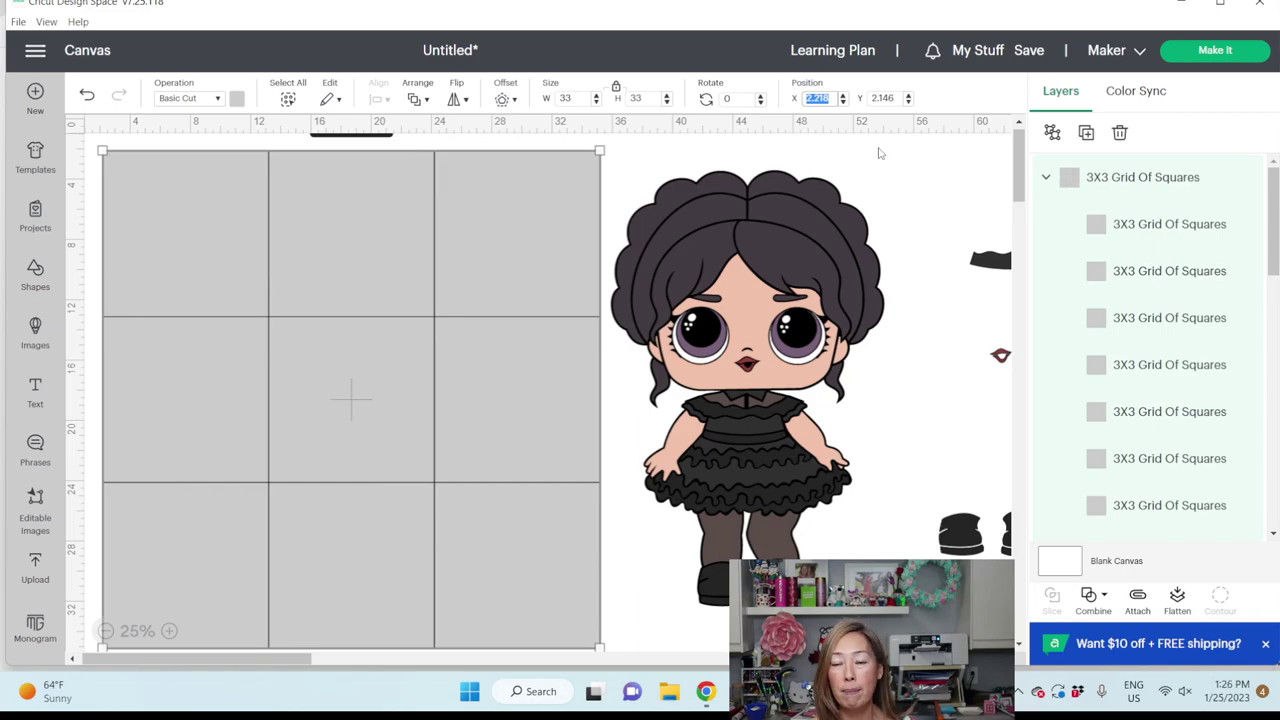
type("2")
key("Tab")
type("3")
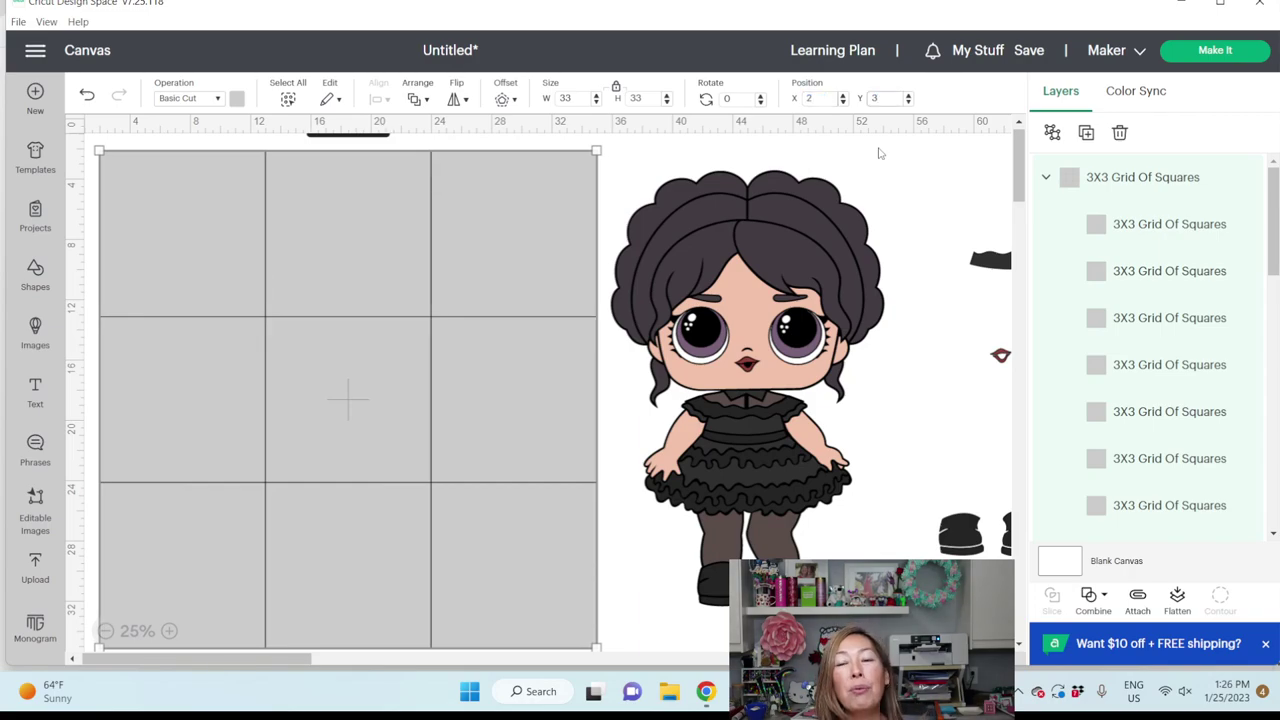
key("Return")
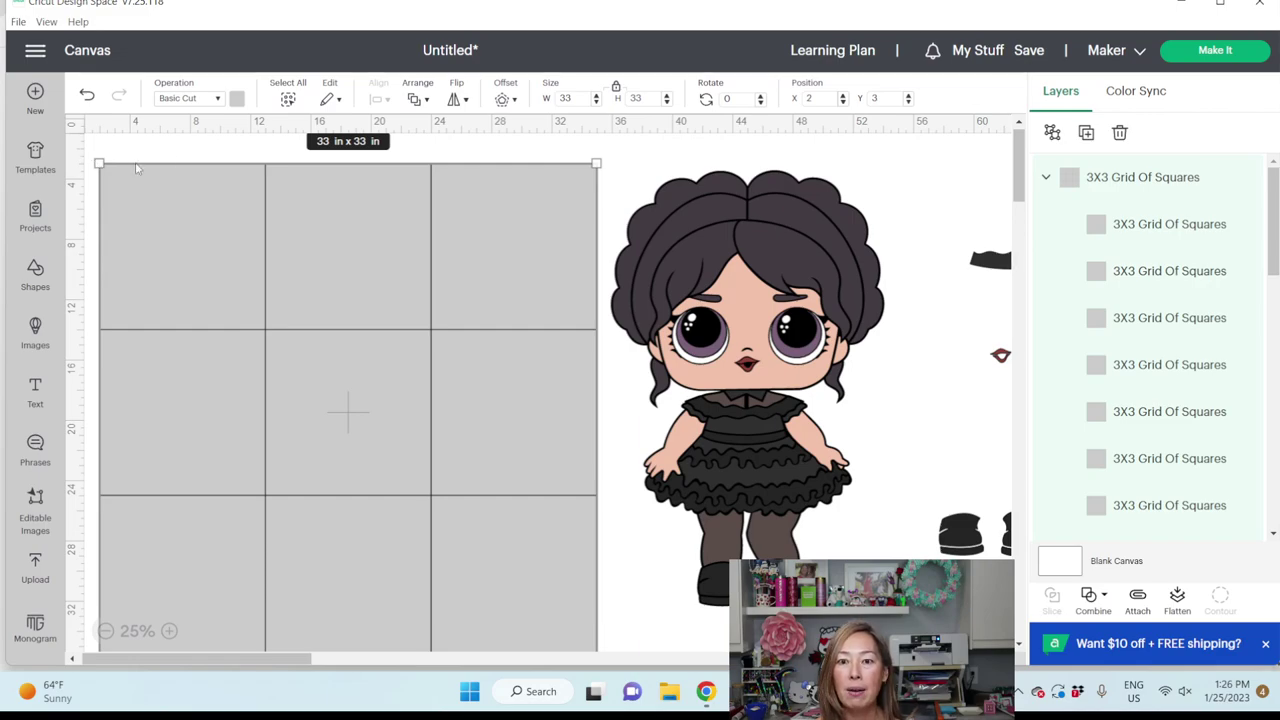
Bring the black silhouette in front of the grid and move it down to about X 4.9, Y 6.
left_click_drag(1267, 203, 1273, 492)
left_click(1165, 518)
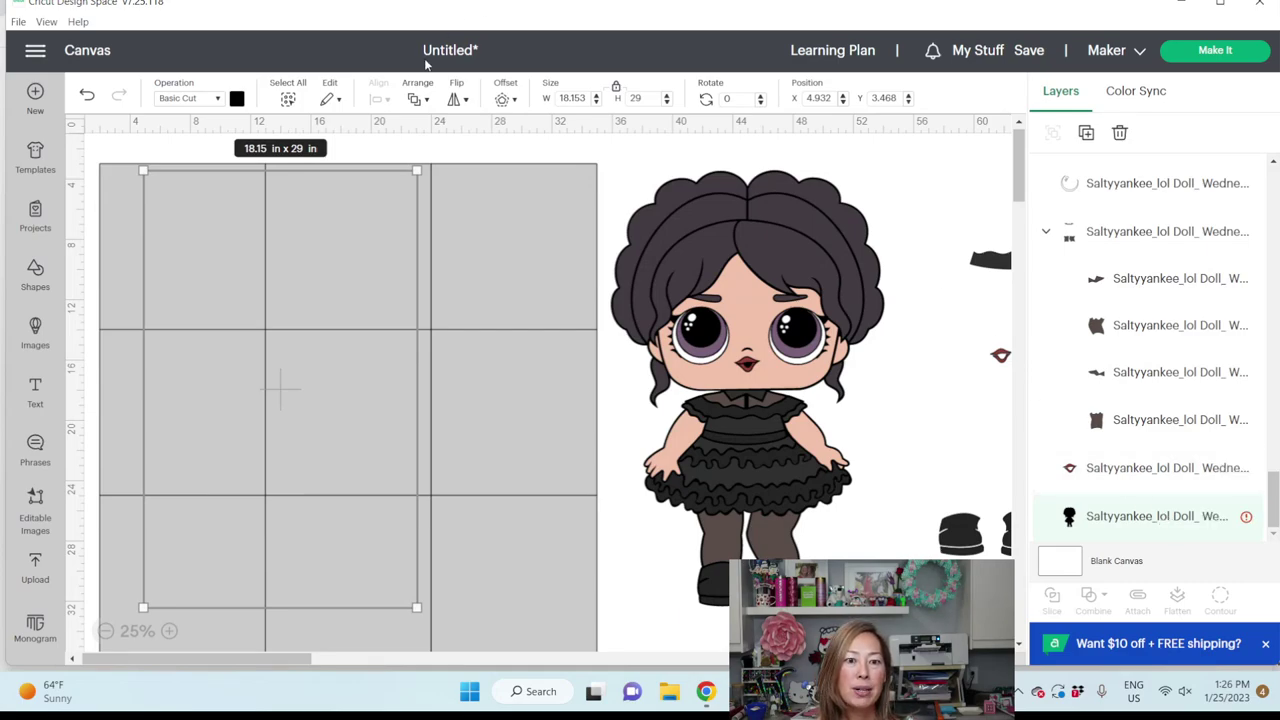
left_click(416, 100)
left_click(440, 122)
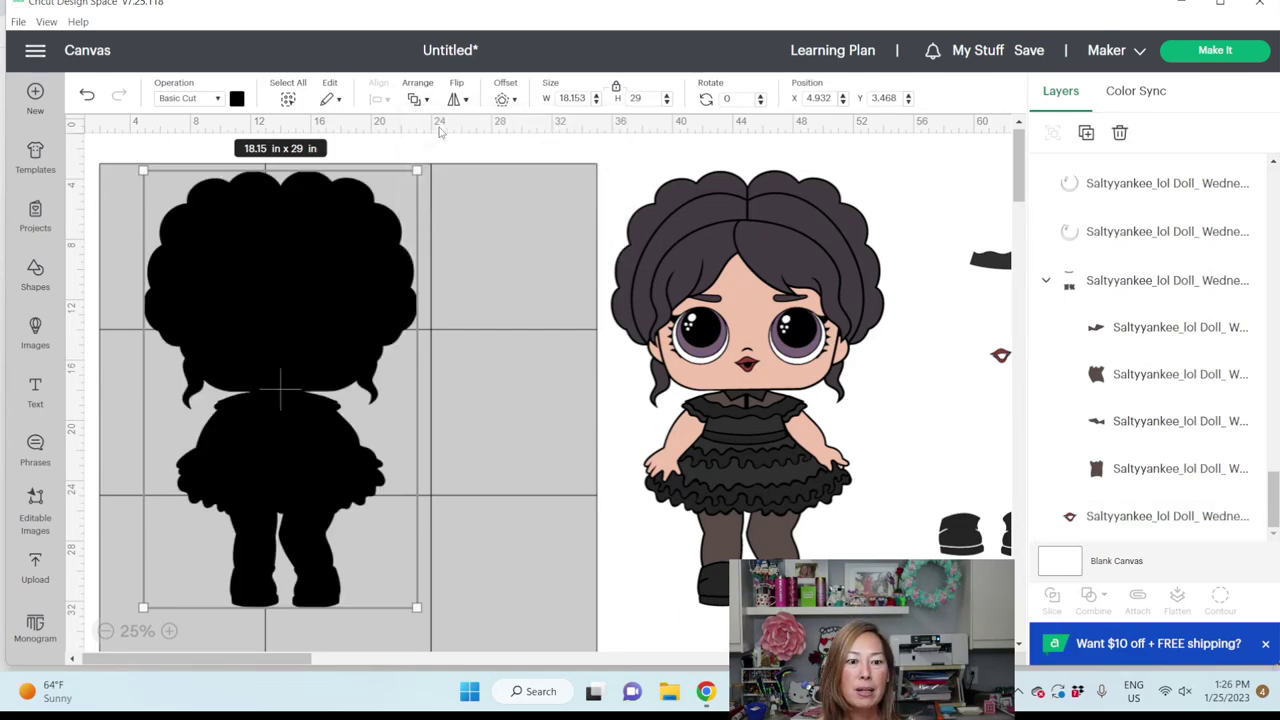
left_click_drag(318, 238, 316, 277)
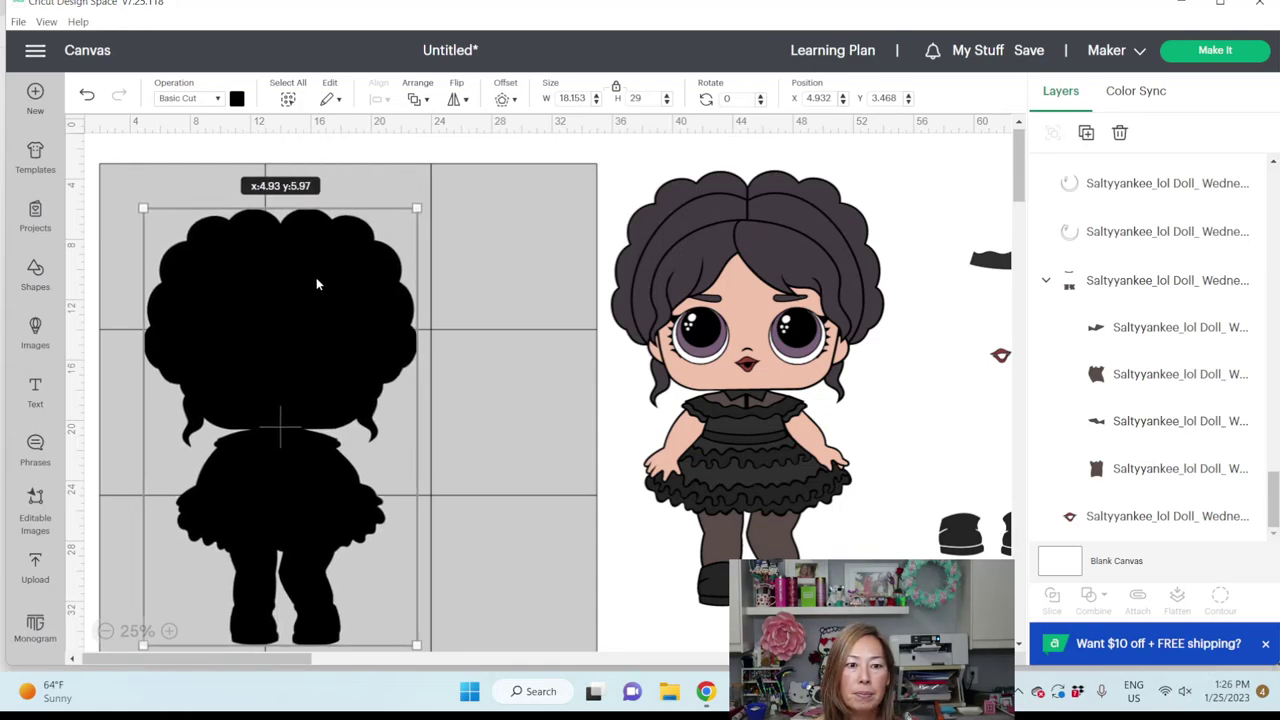
Ungroup the 3x3 grid into separate squares and place them together at X 2 and Y 3.
left_click(577, 187)
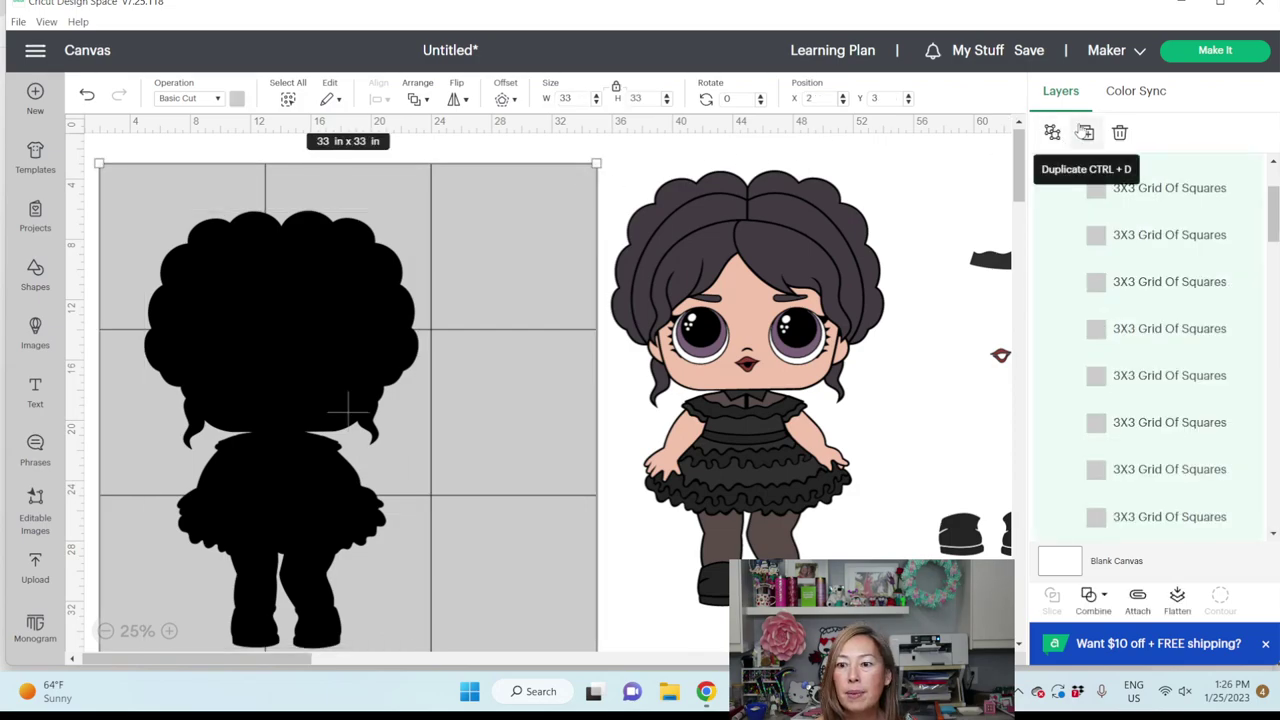
left_click(1052, 132)
left_click_drag(269, 310, 313, 304)
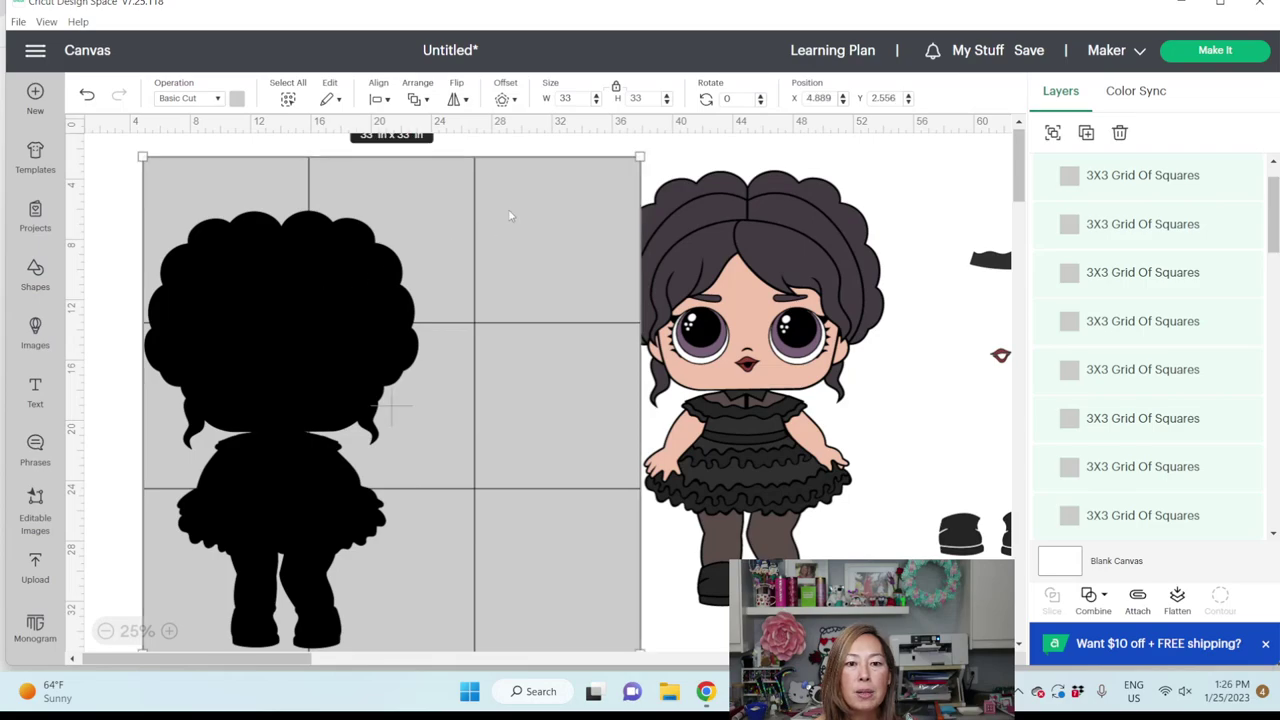
left_click(818, 98)
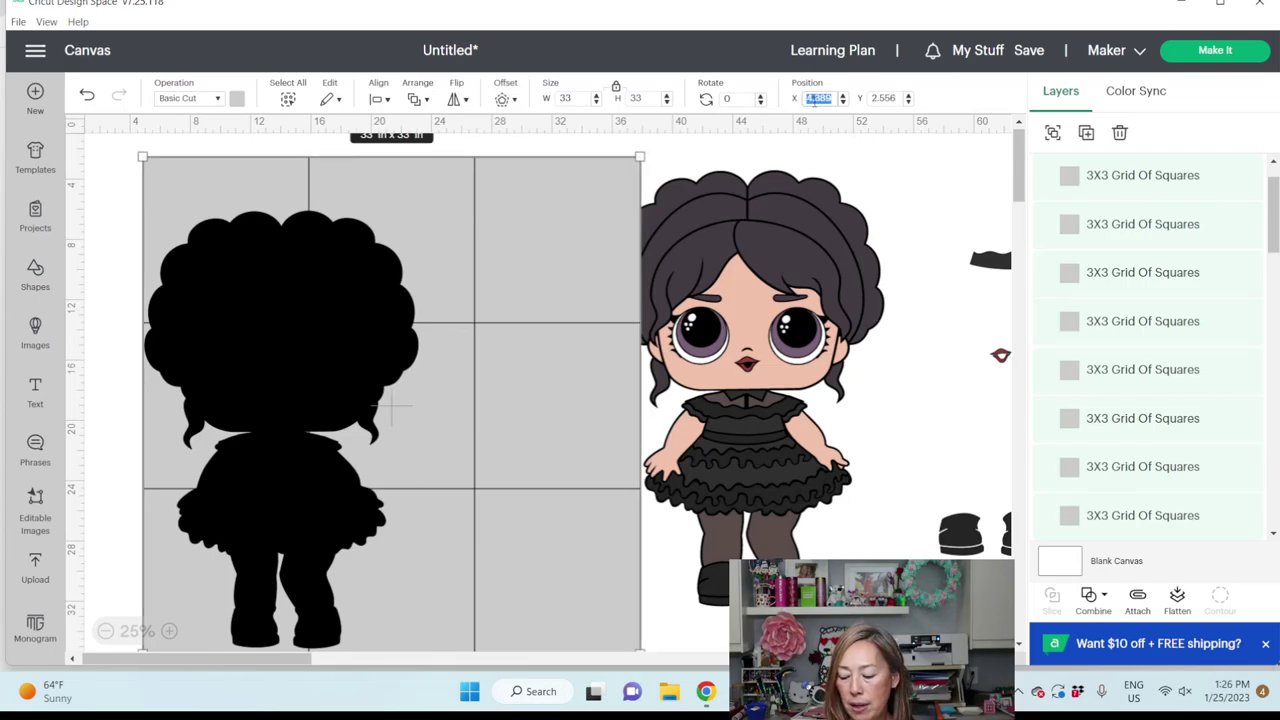
type("2")
key("Tab")
type("3")
key("Tab")
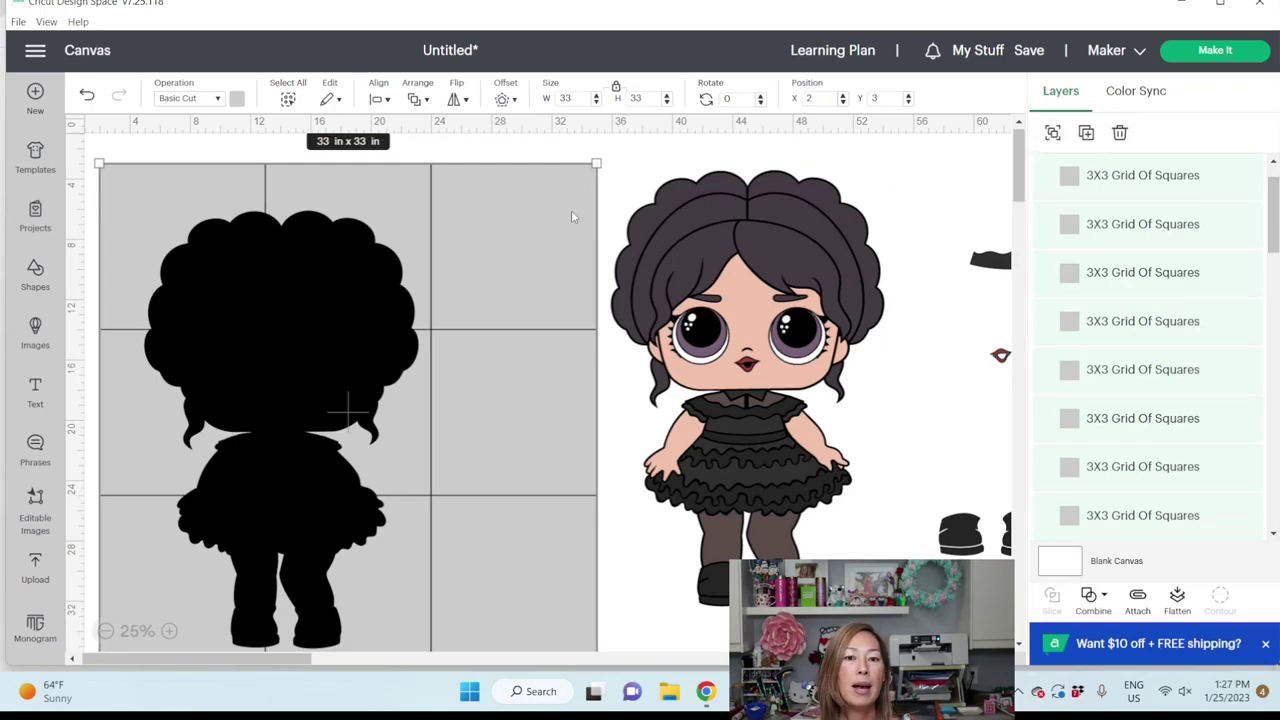
Try different placements of the black silhouette over the squares, ending near the grid's upper edge at about X 4.1, Y 3.4.
left_click(318, 284)
left_click_drag(318, 284, 358, 336)
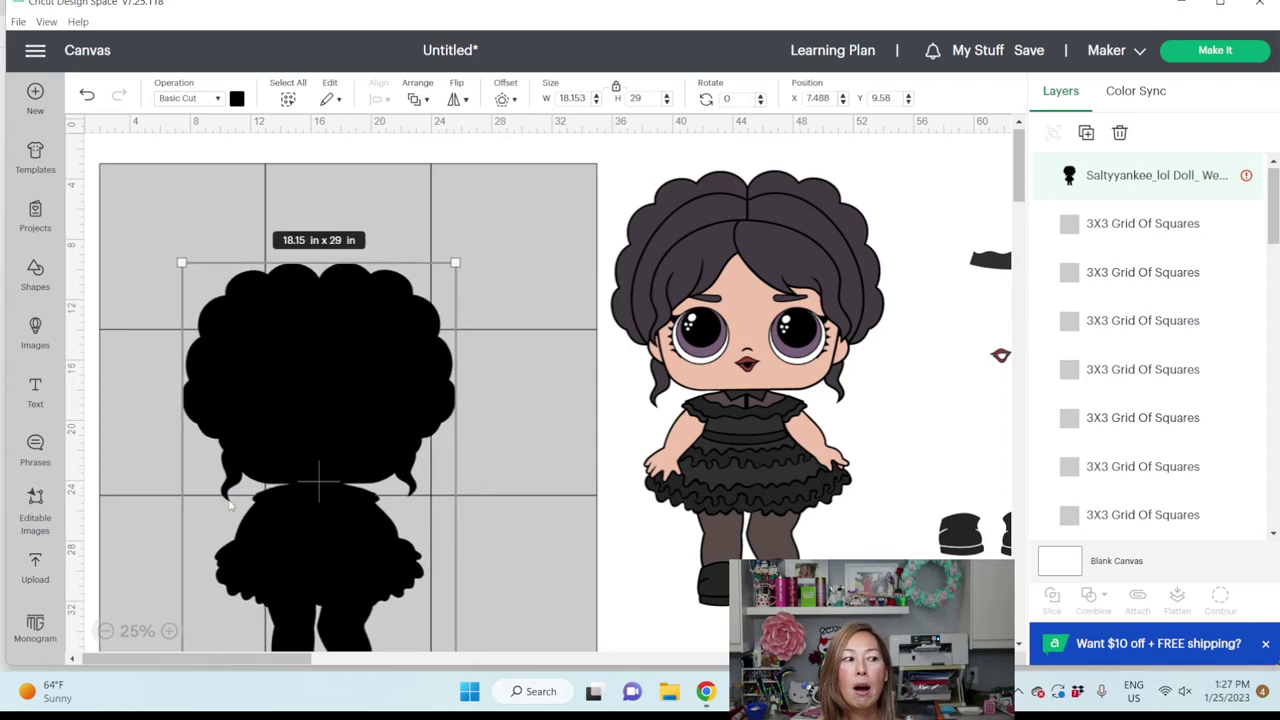
left_click_drag(368, 348, 367, 310)
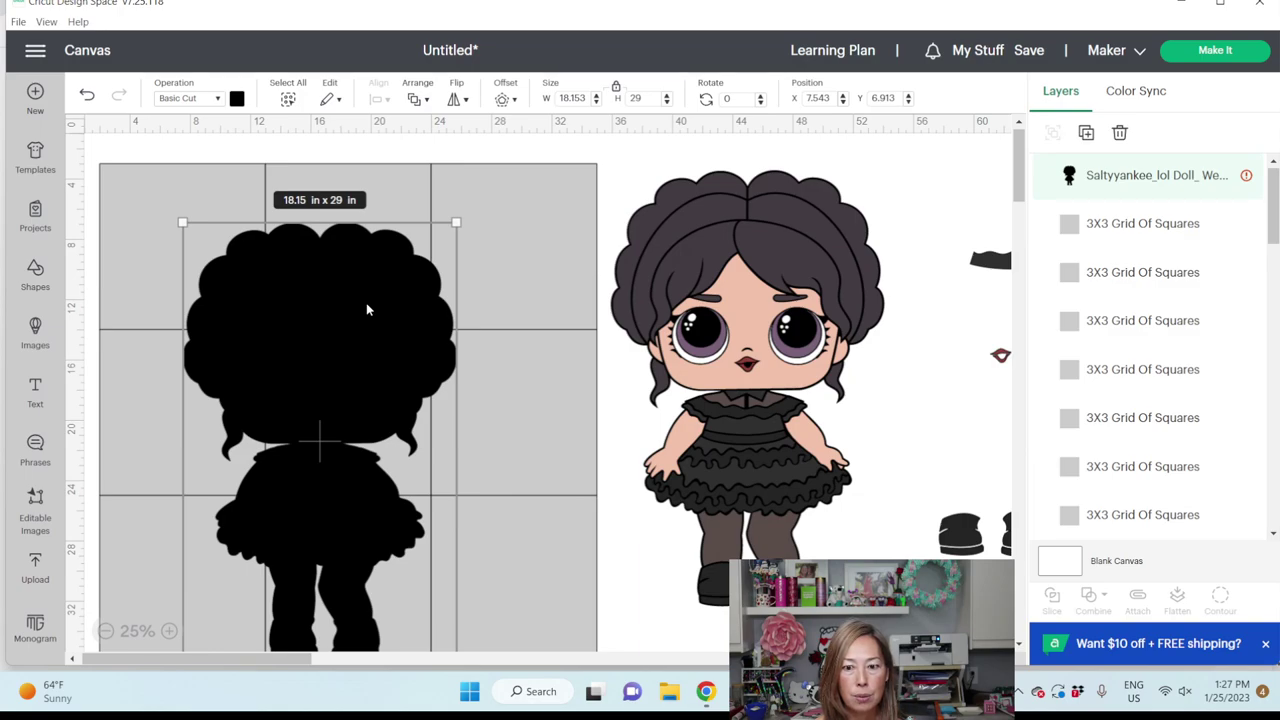
left_click(367, 310)
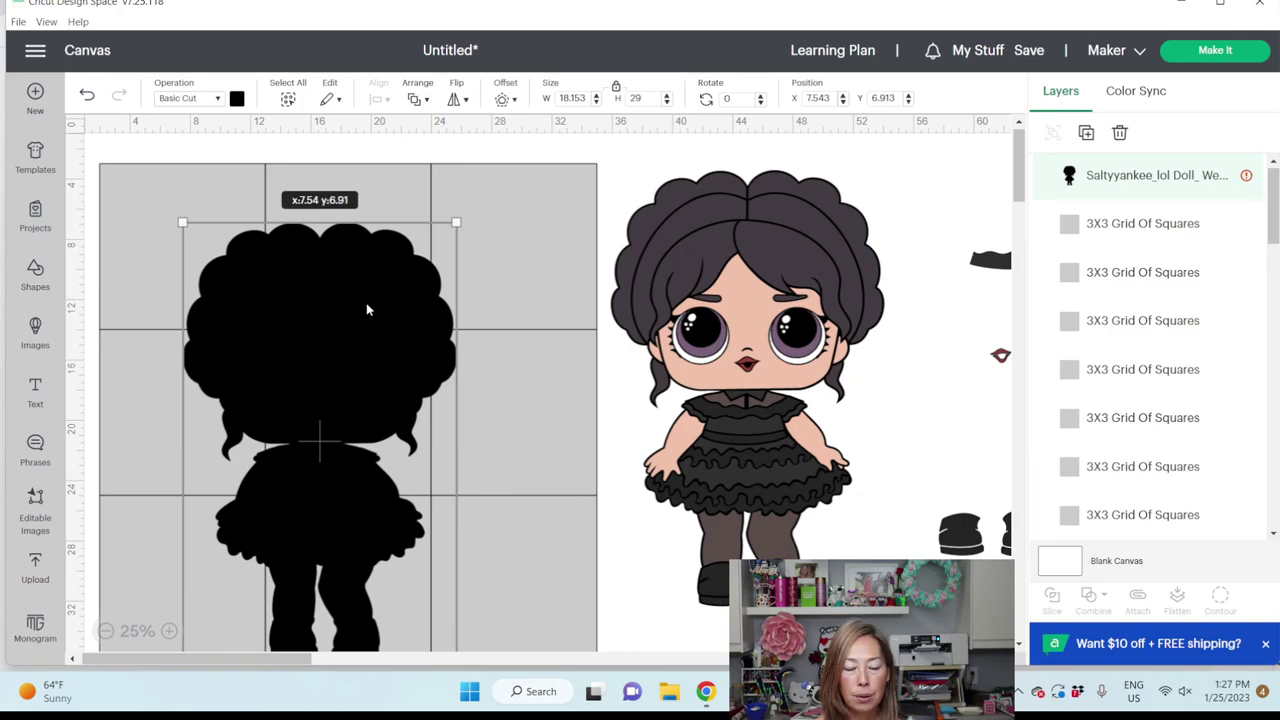
left_click_drag(367, 310, 315, 253)
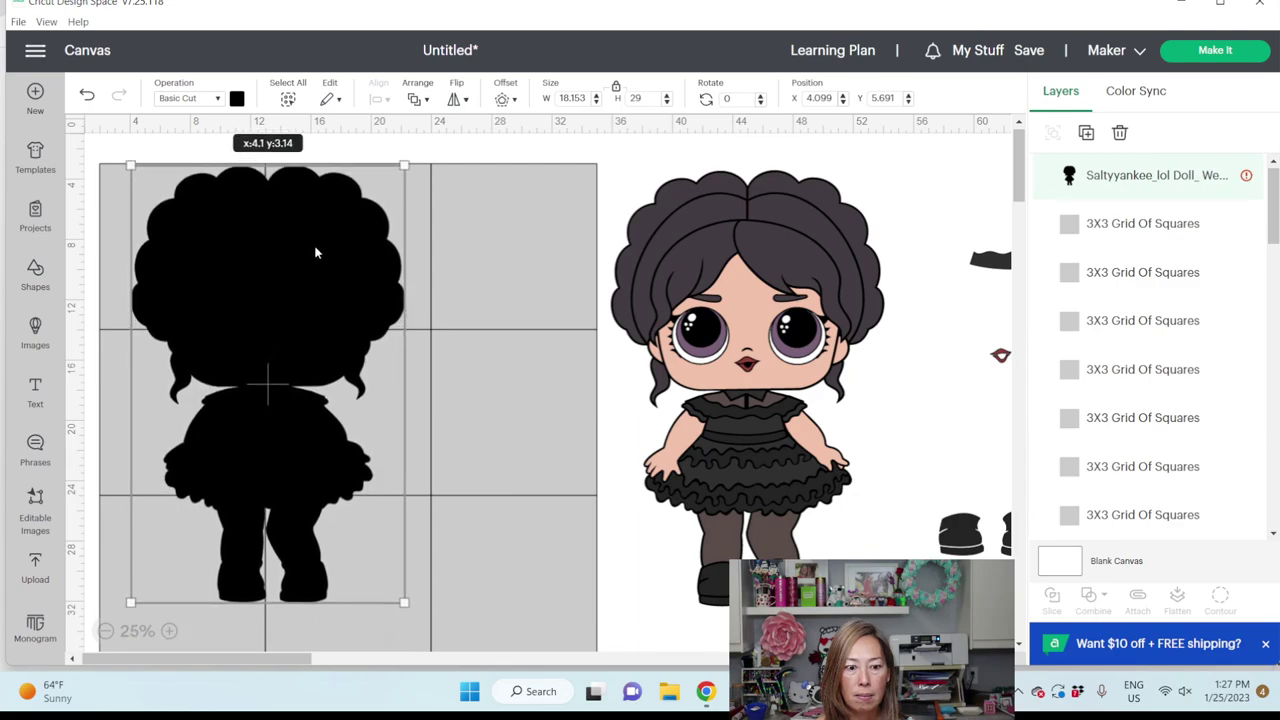
mouse_move(315, 253)
left_mouse_down()
mouse_move(380, 251)
mouse_move(314, 255)
left_mouse_up()
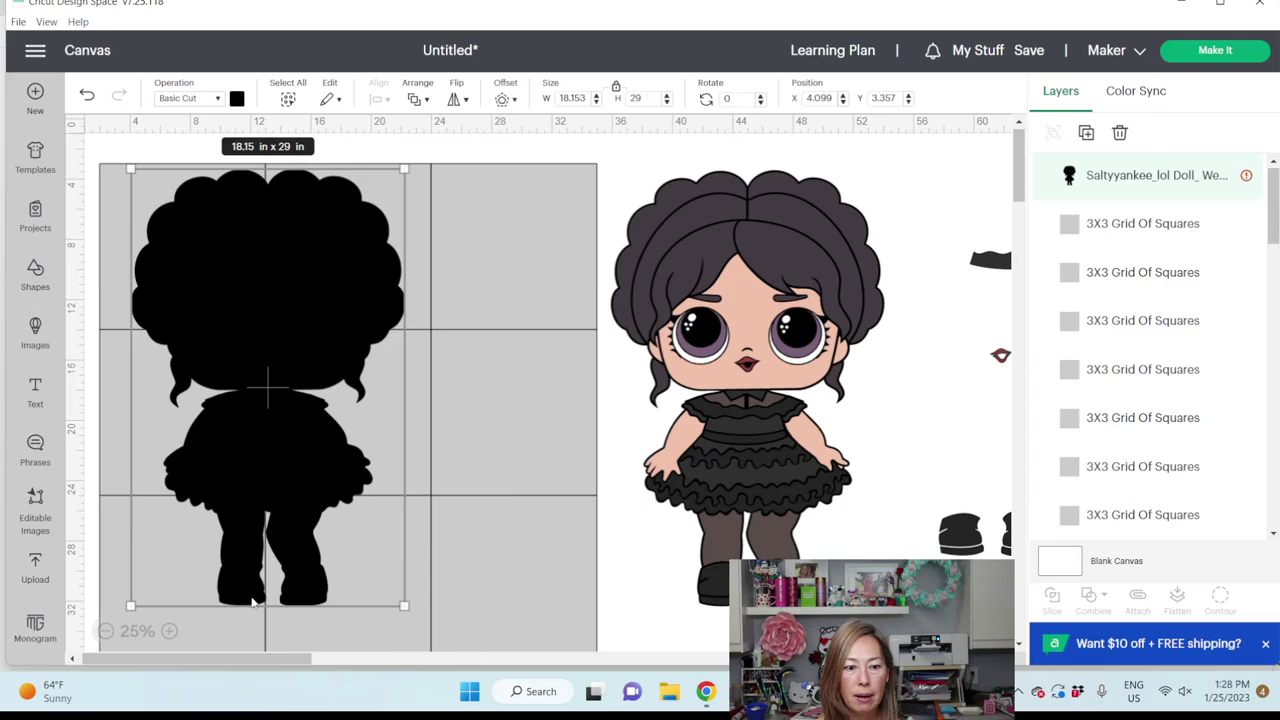
Delete the middle and right squares of the lowest row and move the remaining one under the silhouette's legs at about X 7.1, Y 24.9.
left_click(646, 550)
scroll(646, 550, "down", 3)
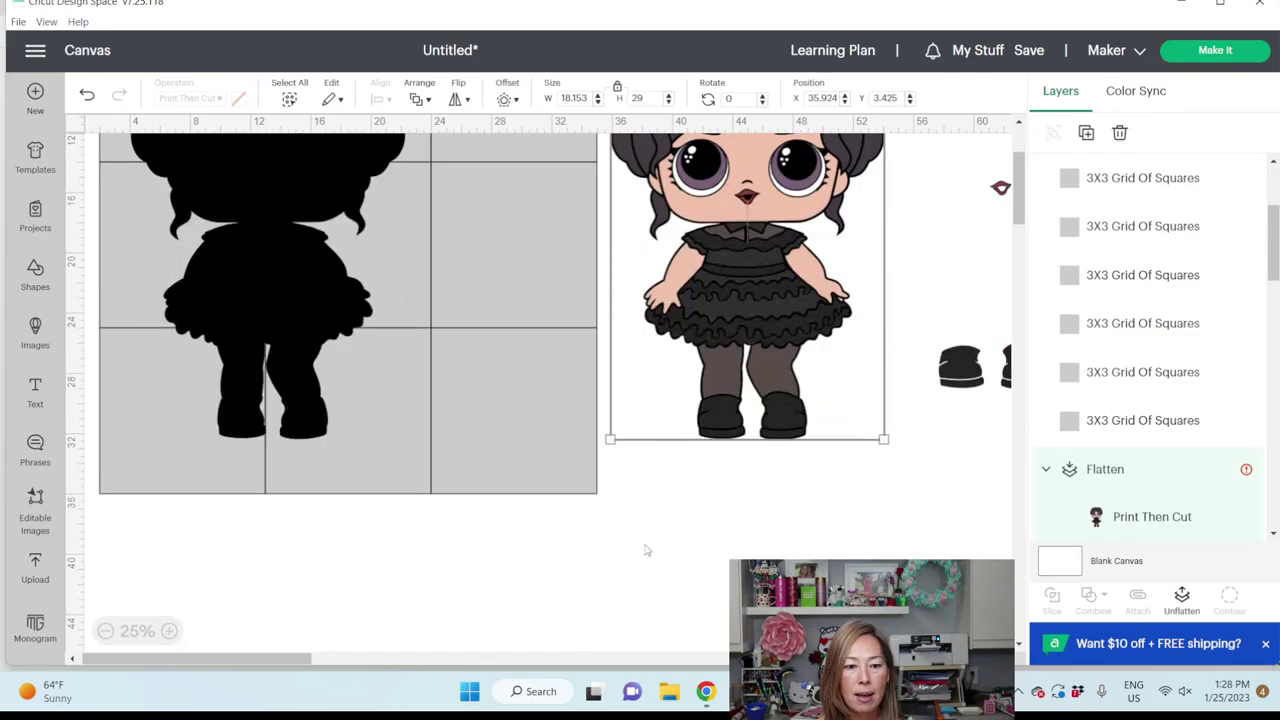
left_click(487, 437)
left_click_drag(489, 434, 256, 482)
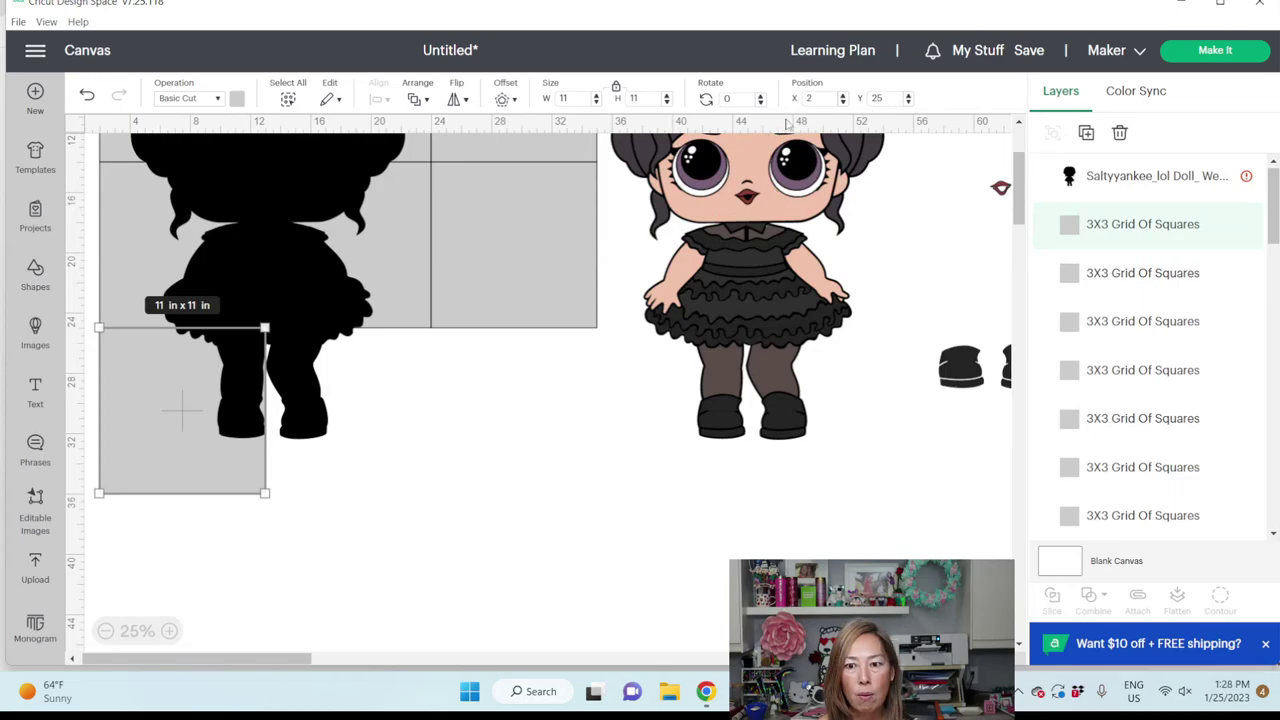
left_click_drag(150, 461, 230, 460)
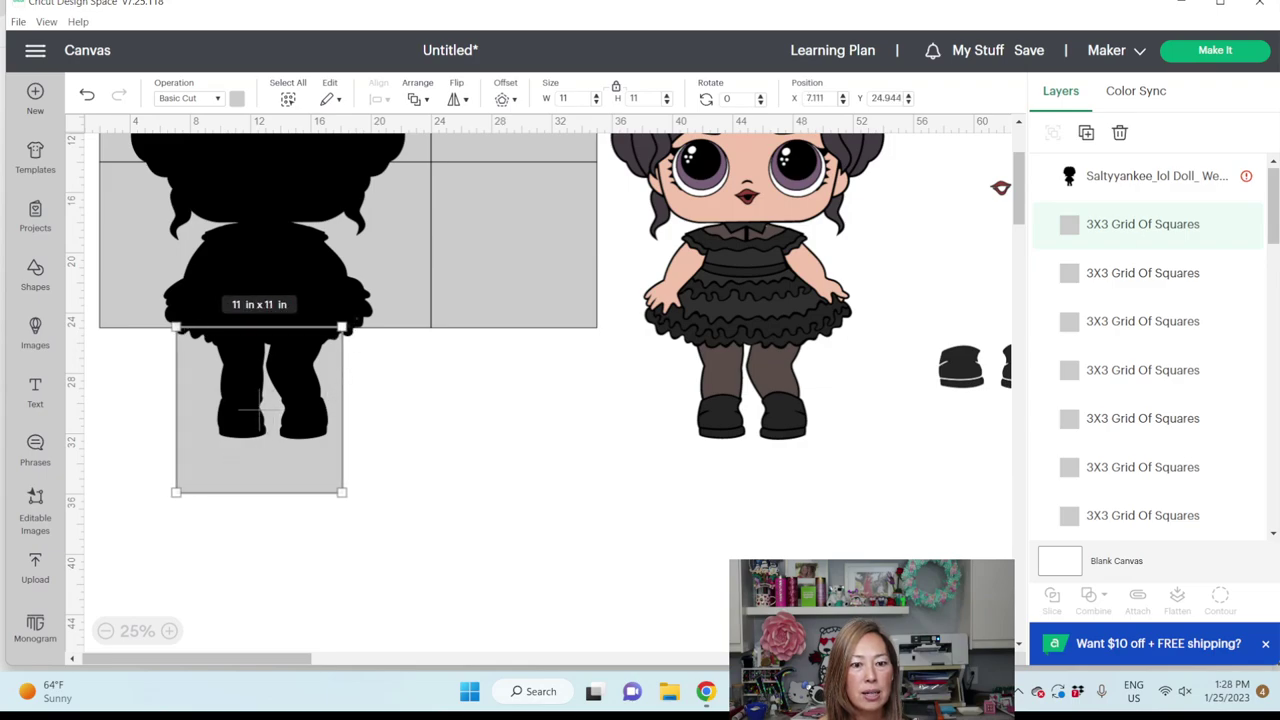
Raise the silhouette to the grid's upper edge at about X 4.1, Y 3 and shift the lower square slightly right beneath the legs.
left_click(398, 433)
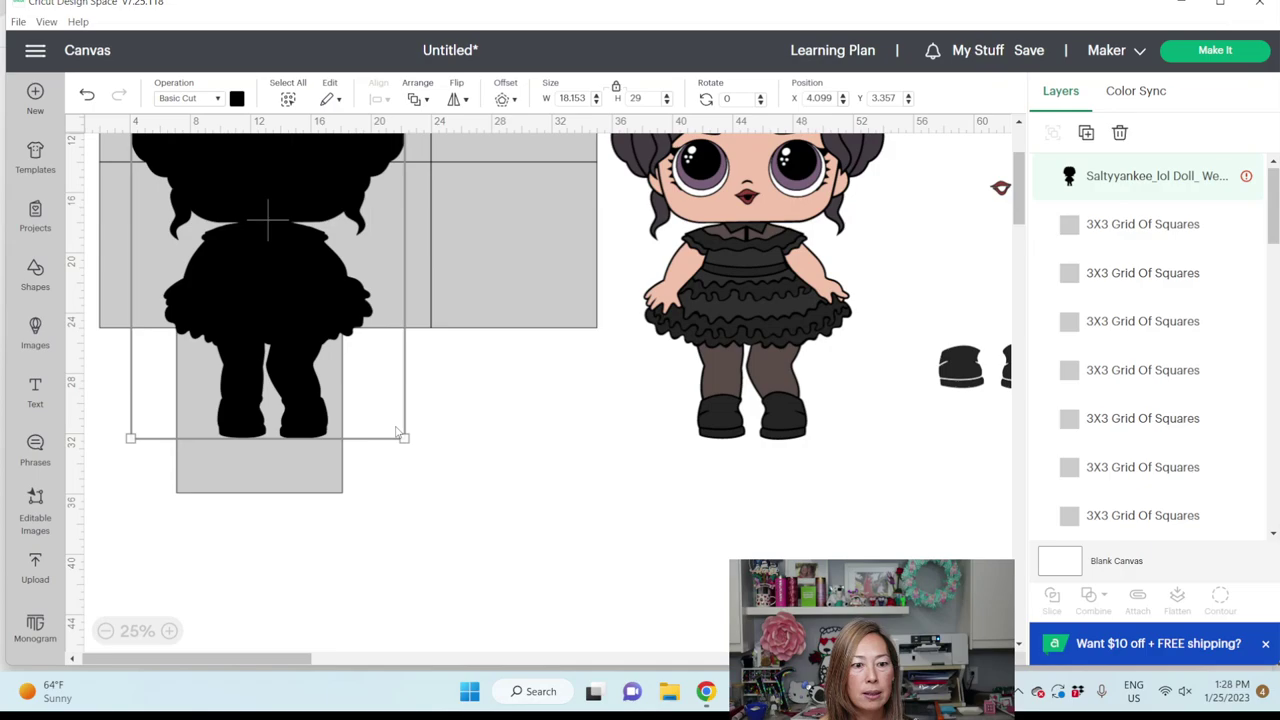
scroll(395, 425, "up", 3)
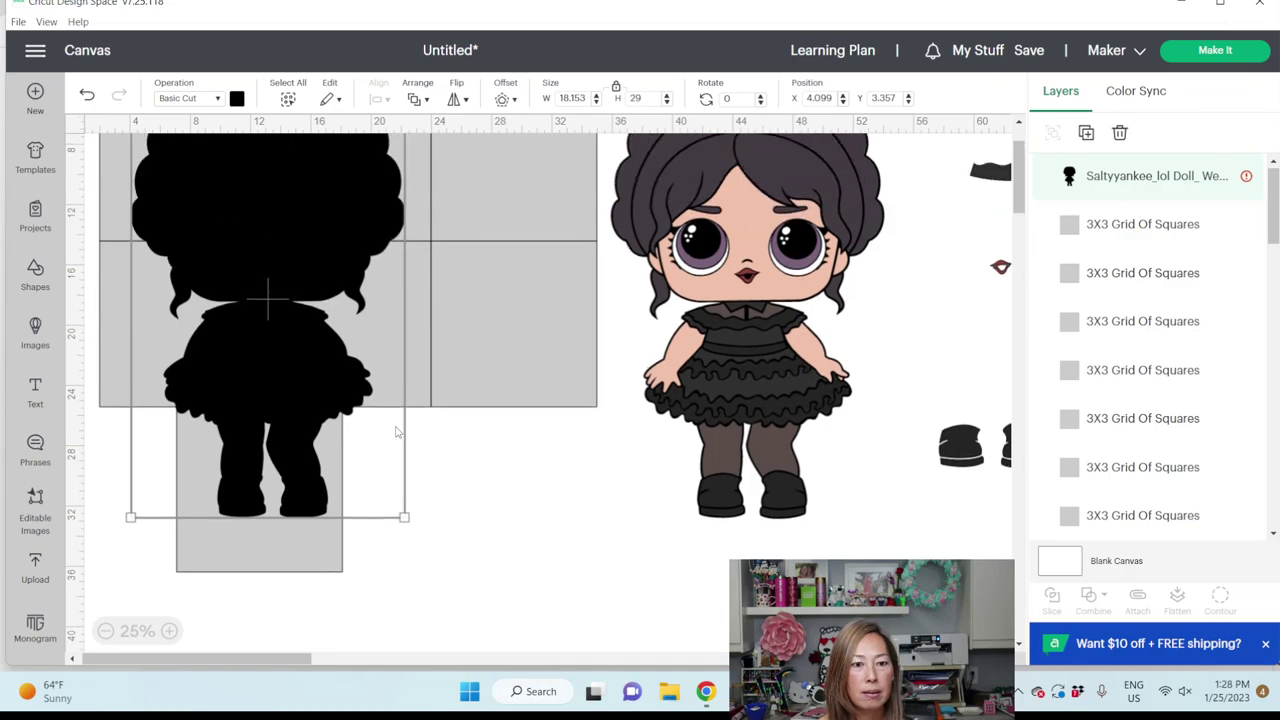
left_click(279, 381)
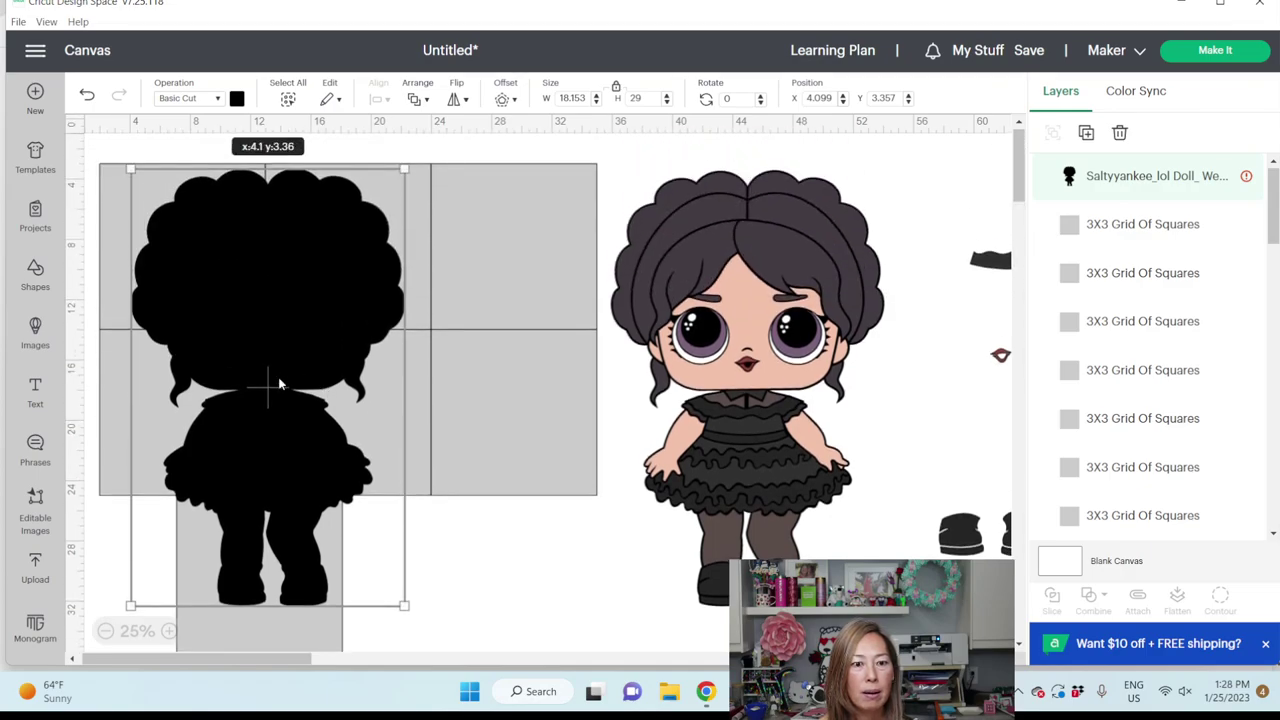
left_click_drag(279, 382, 279, 378)
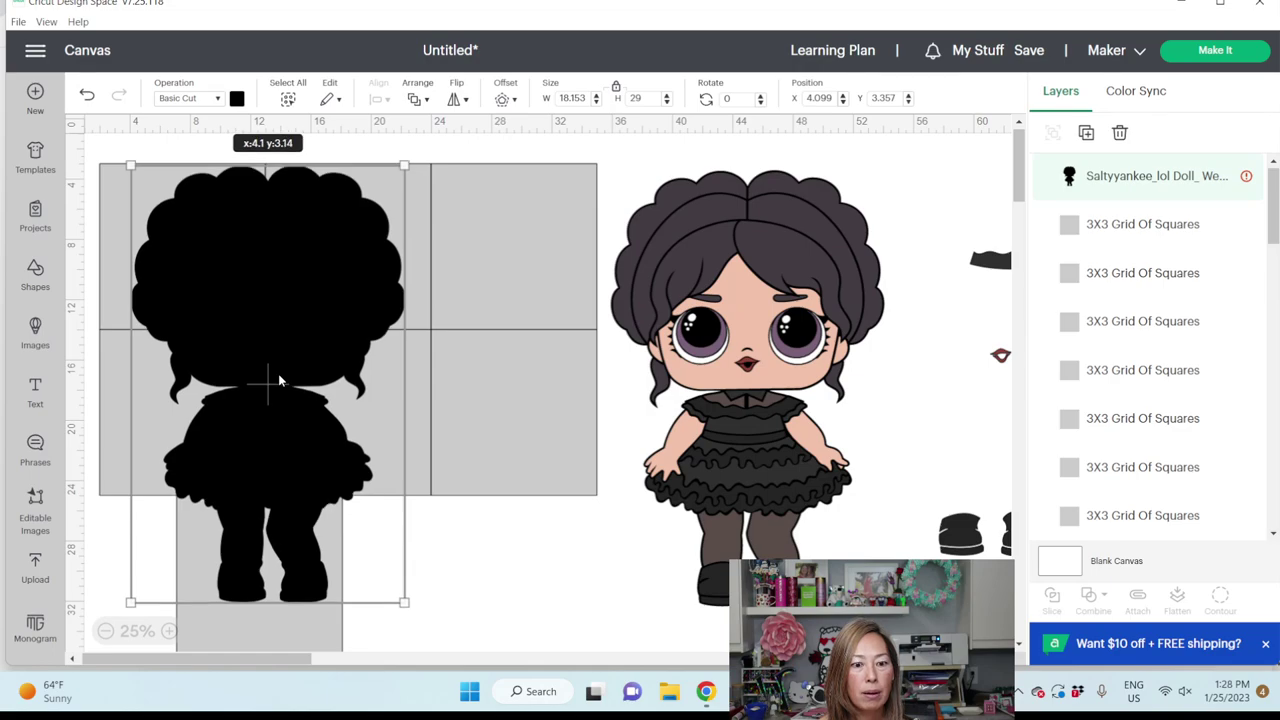
left_click_drag(278, 373, 278, 372)
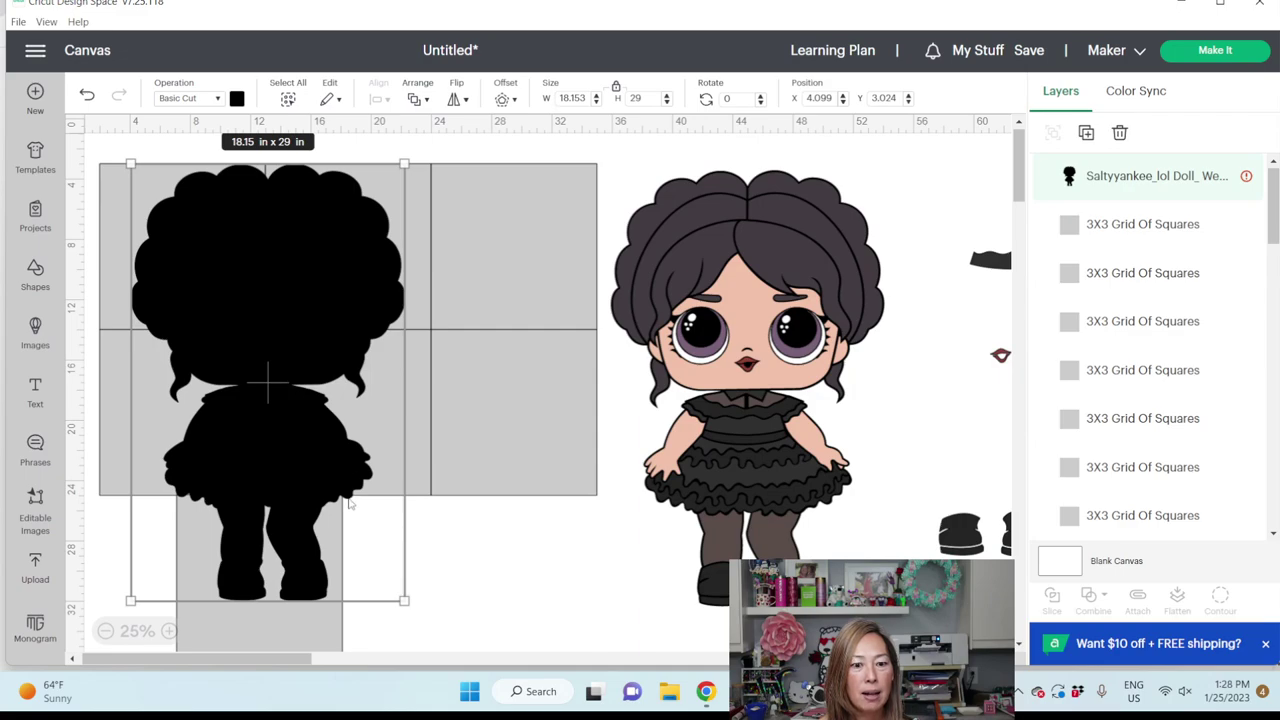
left_click(455, 571)
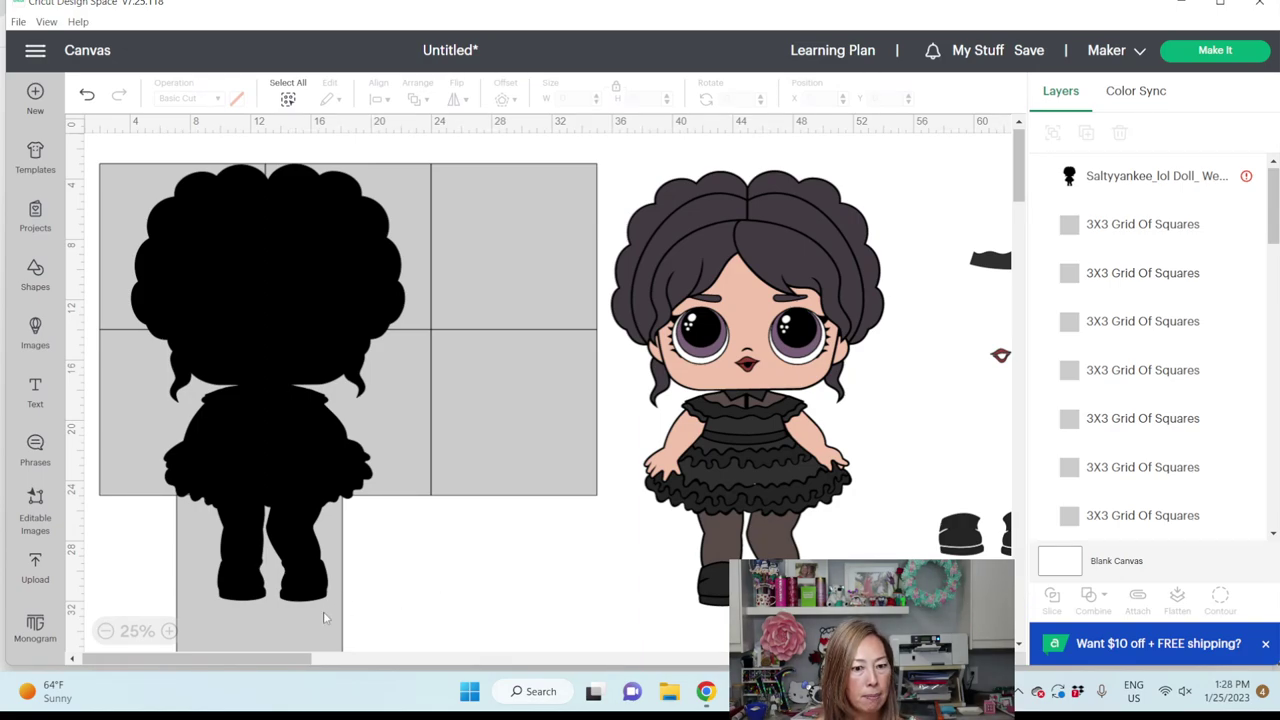
mouse_move(326, 618)
left_mouse_down()
mouse_move(330, 645)
mouse_move(334, 620)
left_mouse_up()
left_click(380, 608)
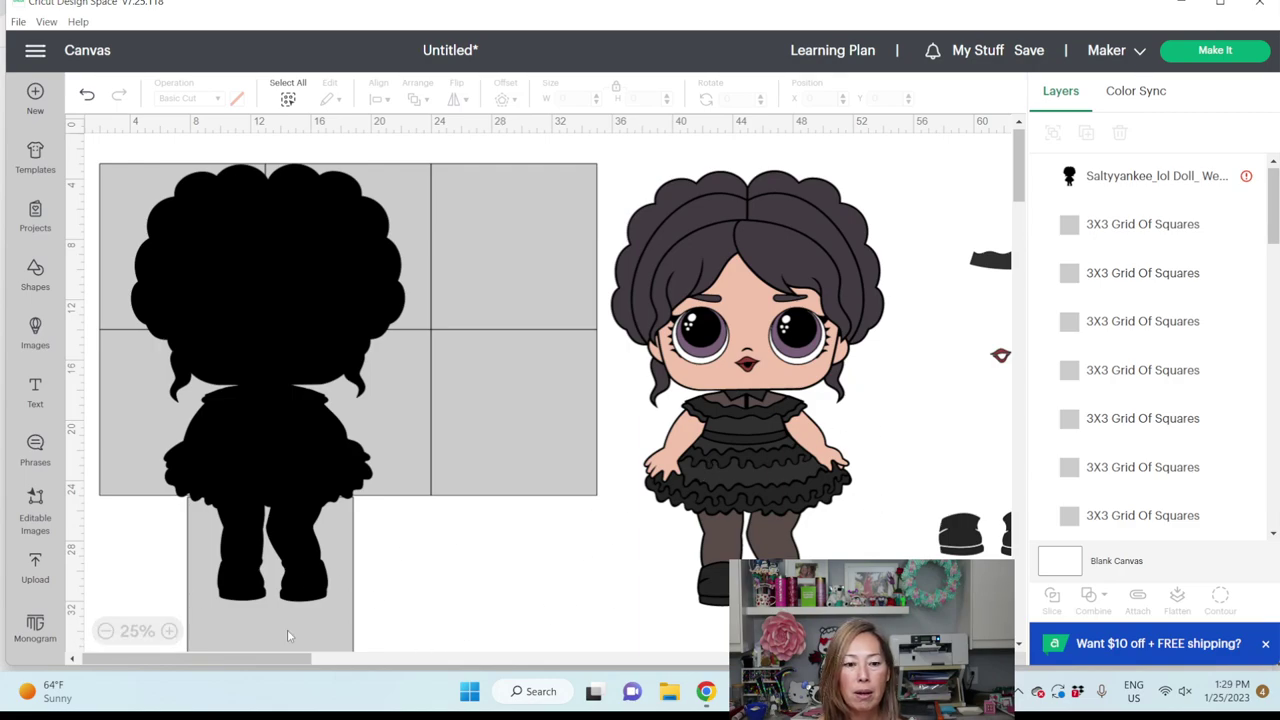
Select all the separated doll layers to the right of the flattened doll and center them horizontally.
left_click_drag(290, 658, 442, 658)
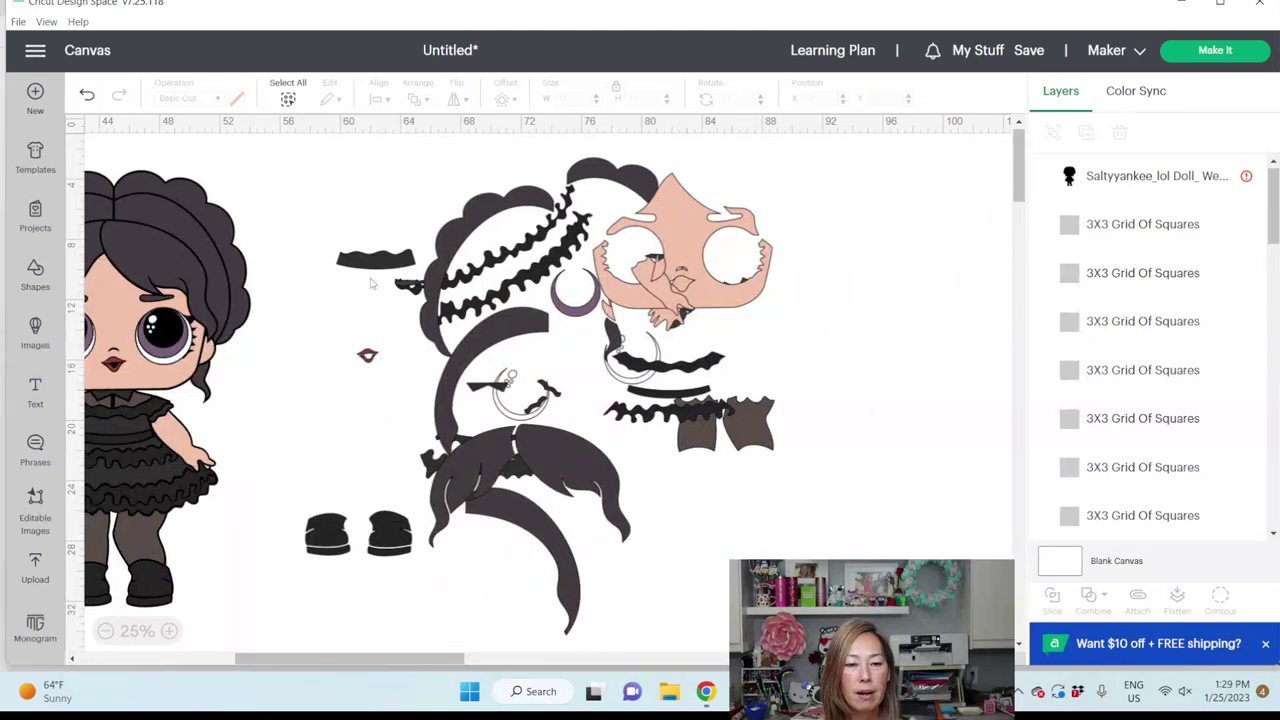
left_click_drag(323, 180, 870, 635)
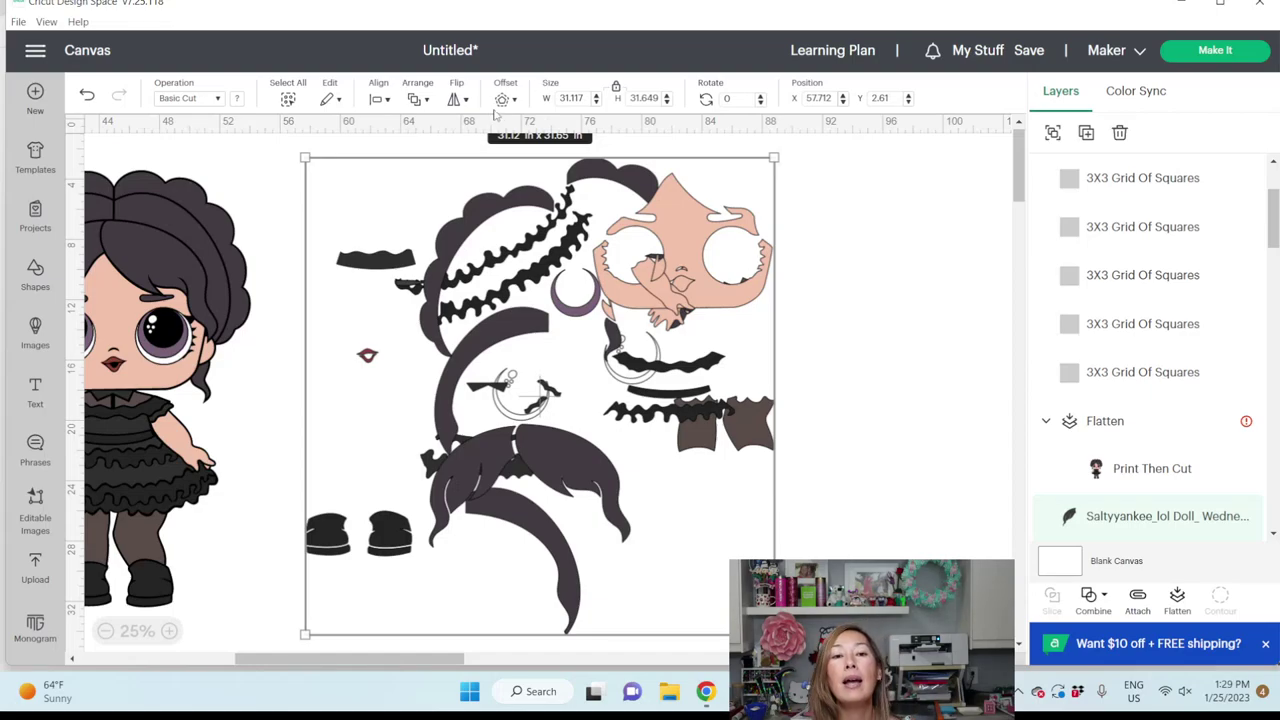
left_click(380, 99)
left_click(403, 166)
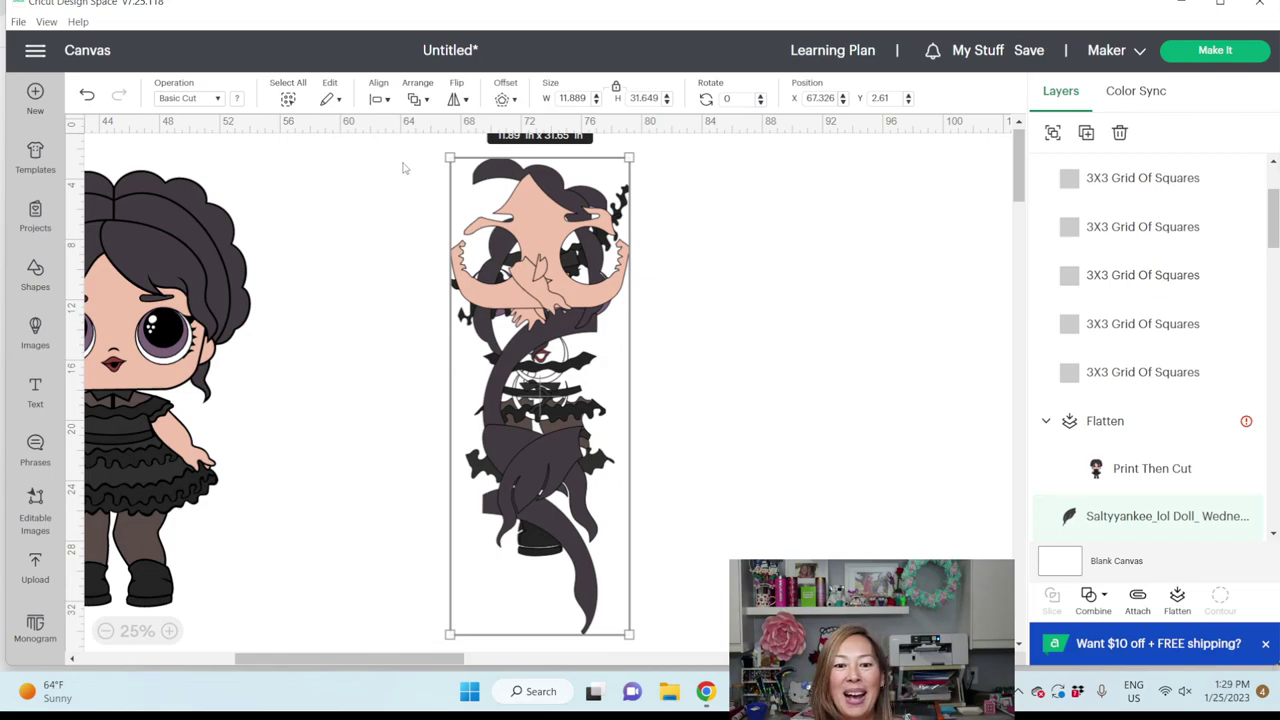
Move the low-hanging hair pieces and the boot up into the stacked doll layers and group the whole stack.
left_click(778, 366)
left_click_drag(552, 492, 520, 318)
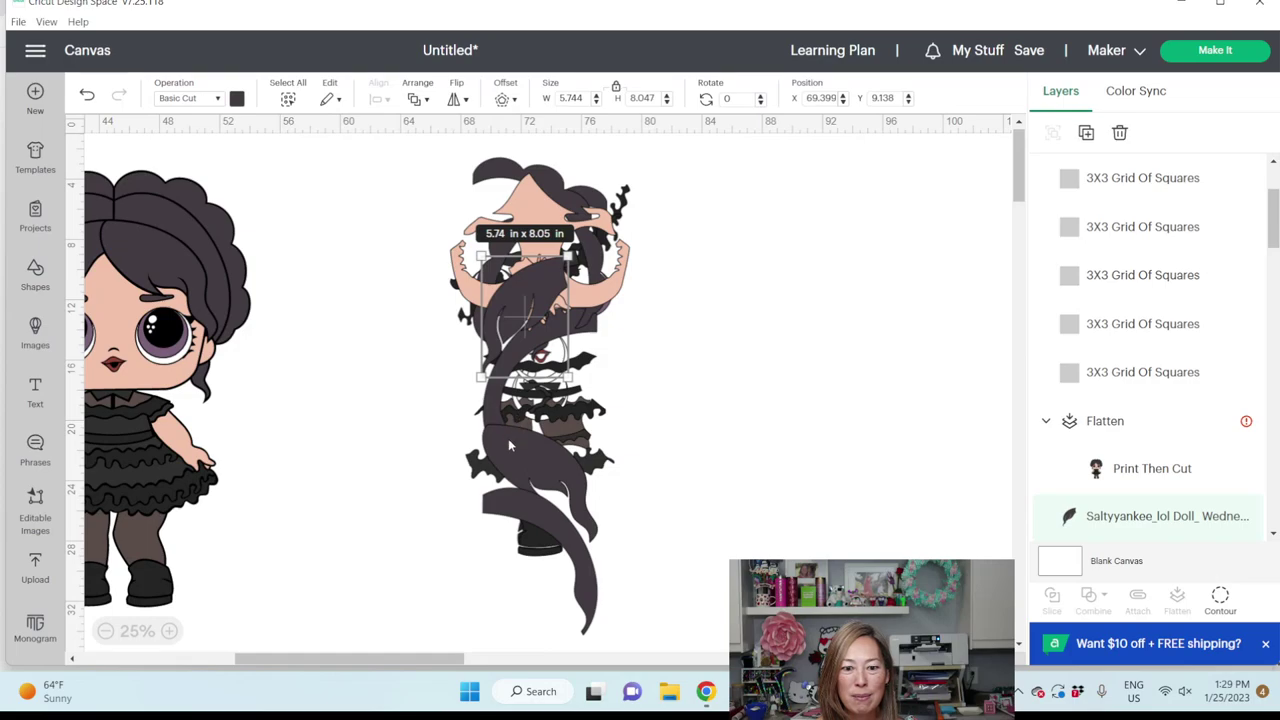
left_click_drag(510, 446, 553, 328)
left_click(550, 281)
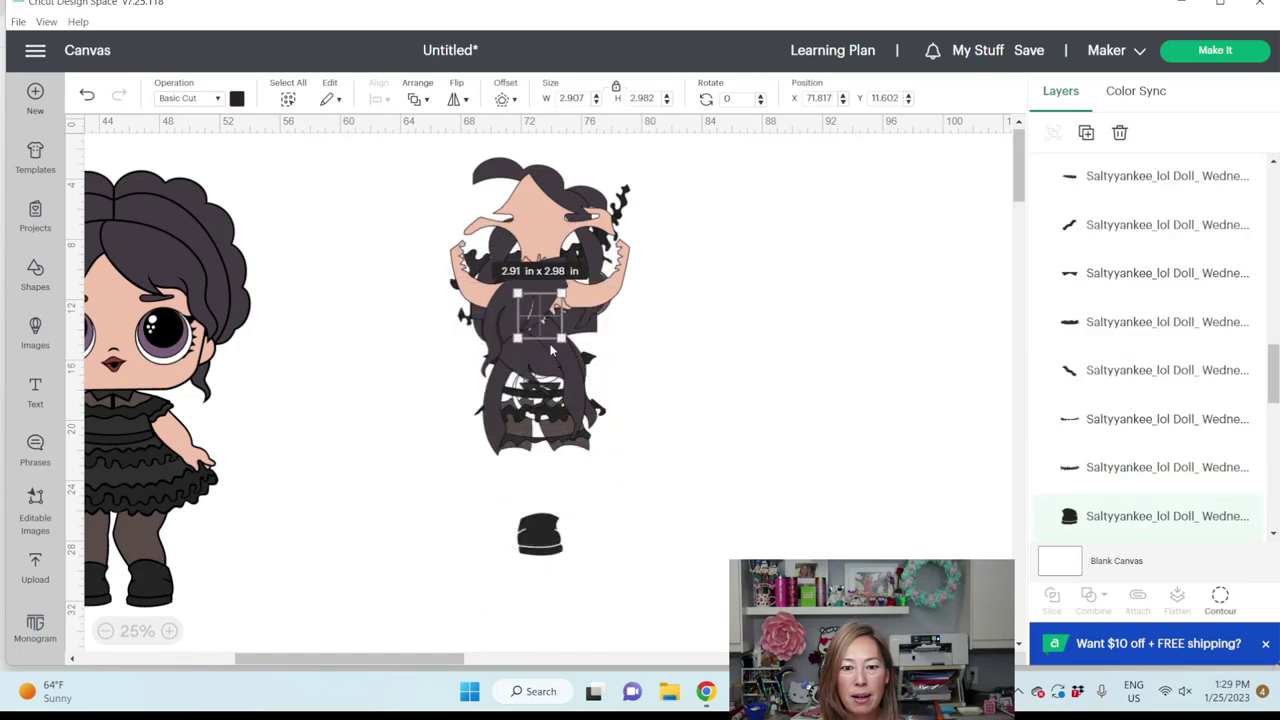
left_click_drag(434, 160, 730, 456)
left_click(1052, 132)
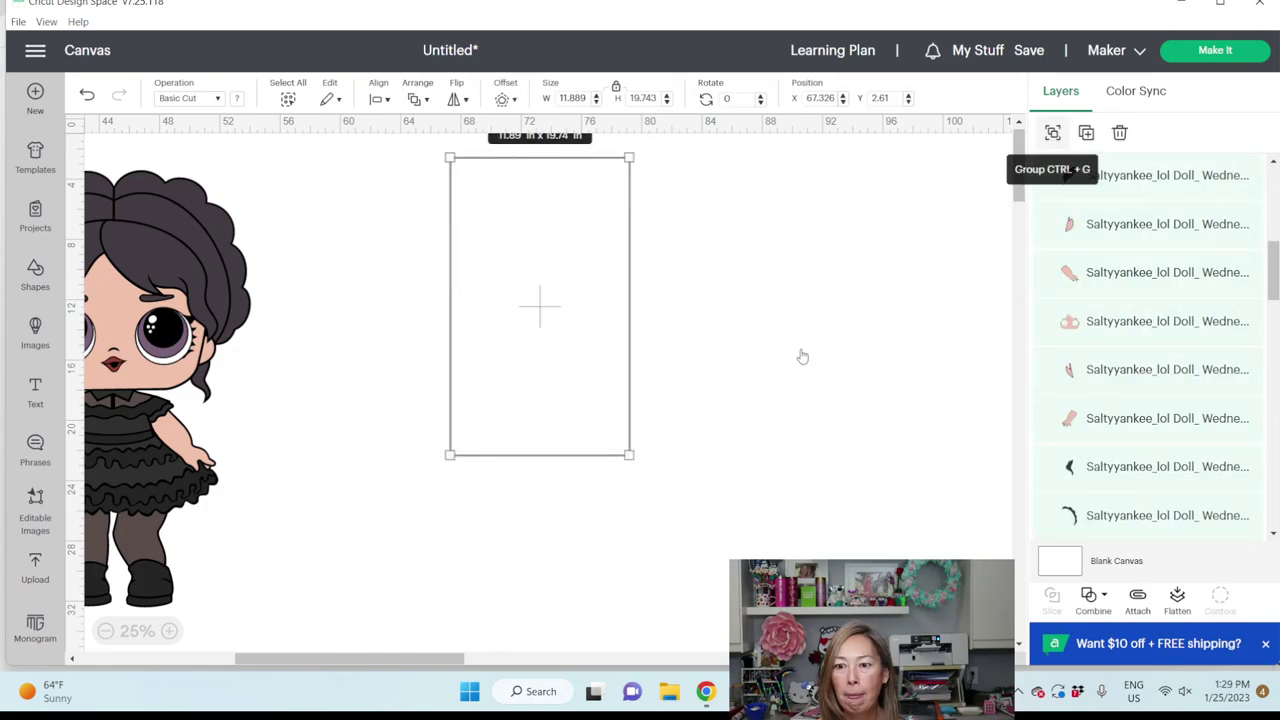
Move the grouped doll layers onto the black silhouette at about X 7.5, Y 5.2.
left_click_drag(550, 290, 386, 362)
left_click_drag(365, 662, 245, 663)
left_click_drag(862, 380, 153, 333)
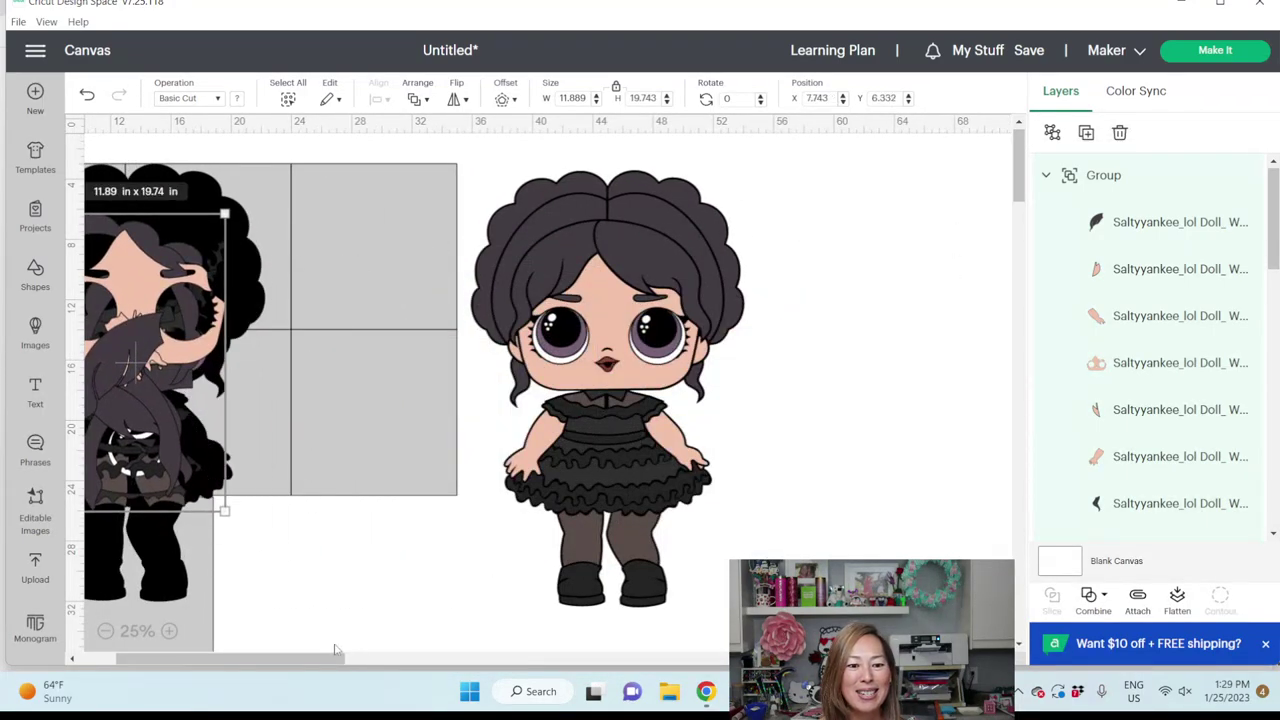
left_click_drag(334, 662, 299, 663)
left_click_drag(316, 388, 306, 353)
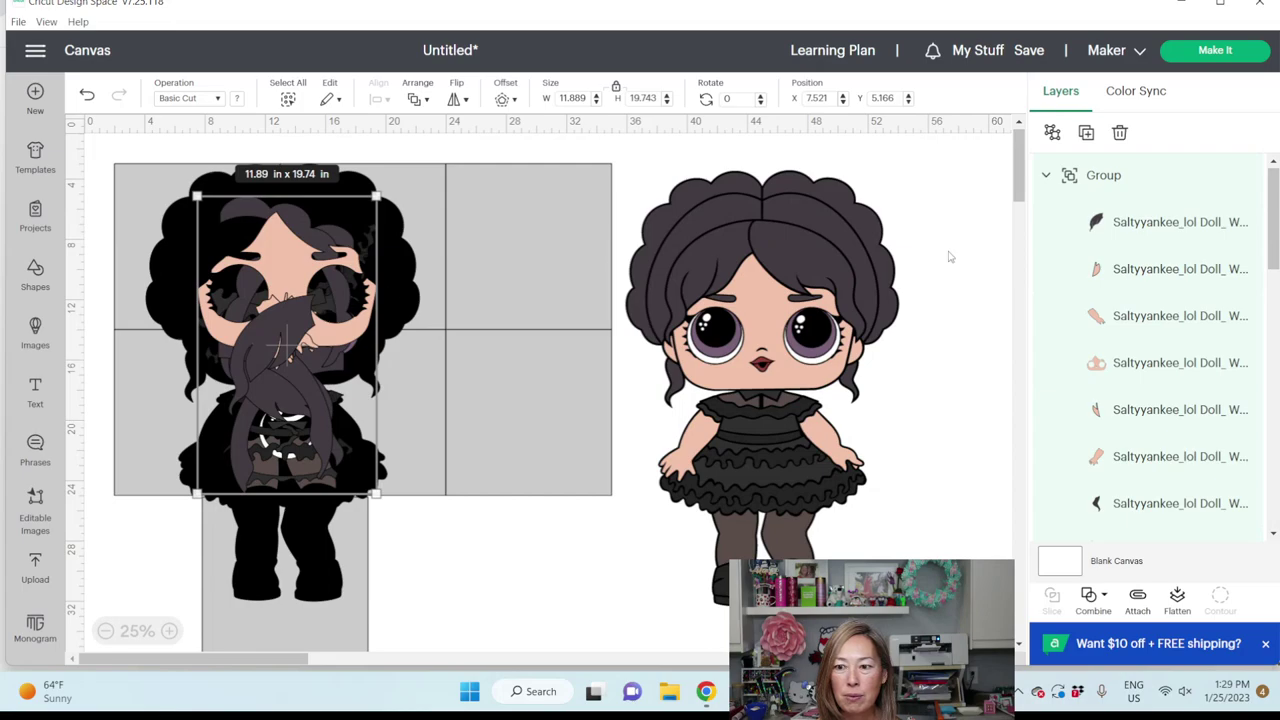
Select the black silhouette together with the layer group and set their overall height to 28 inches.
scroll(1117, 270, "down", 10)
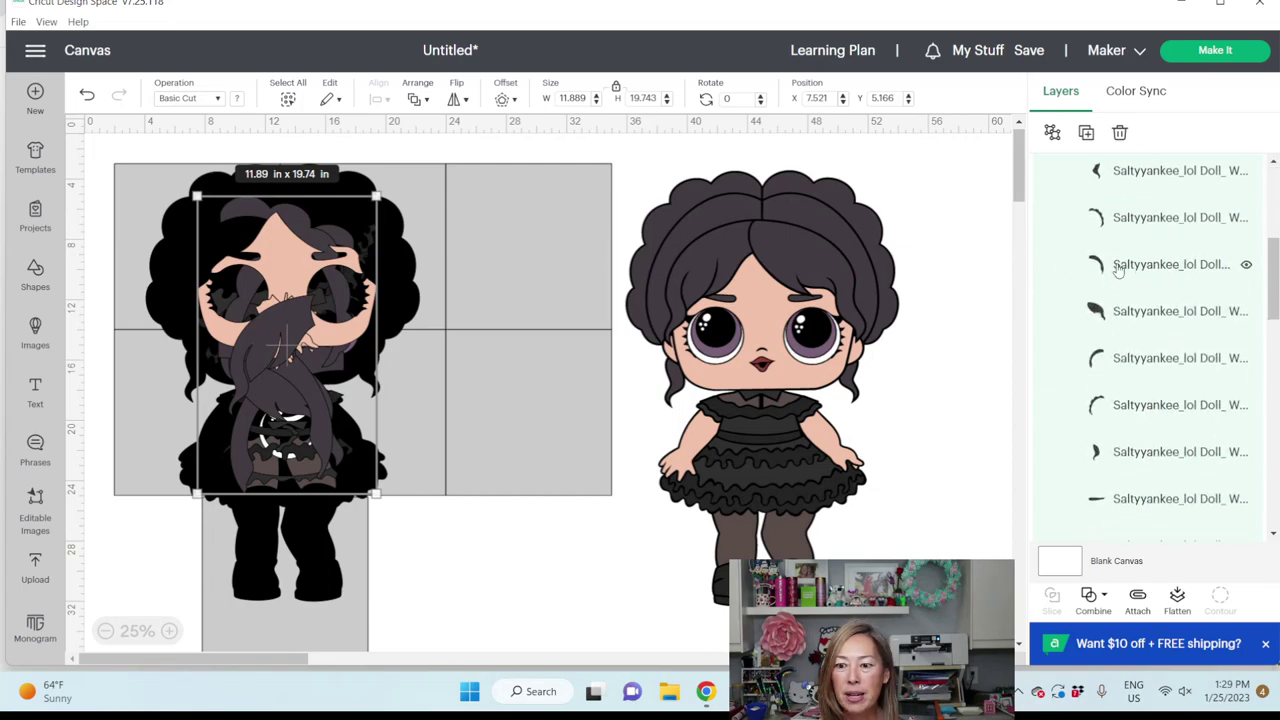
scroll(1115, 300, "down", 7)
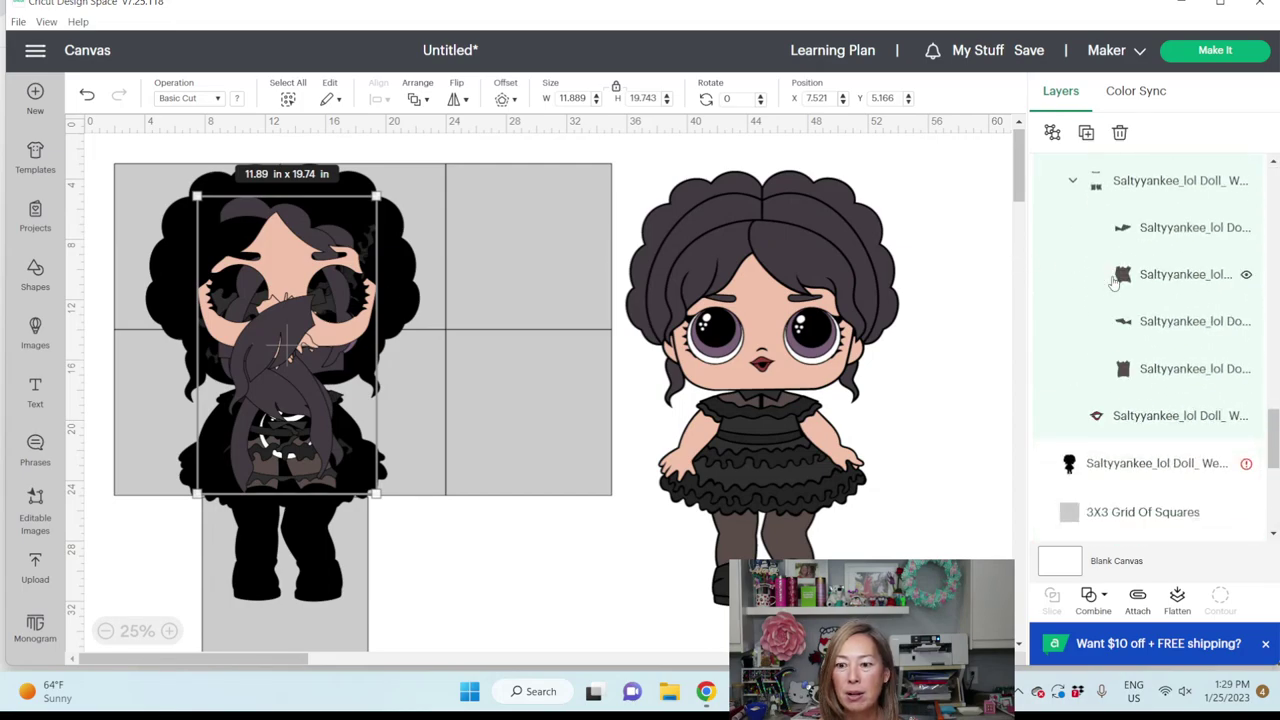
scroll(1108, 460, "up", 2)
left_click(1108, 462)
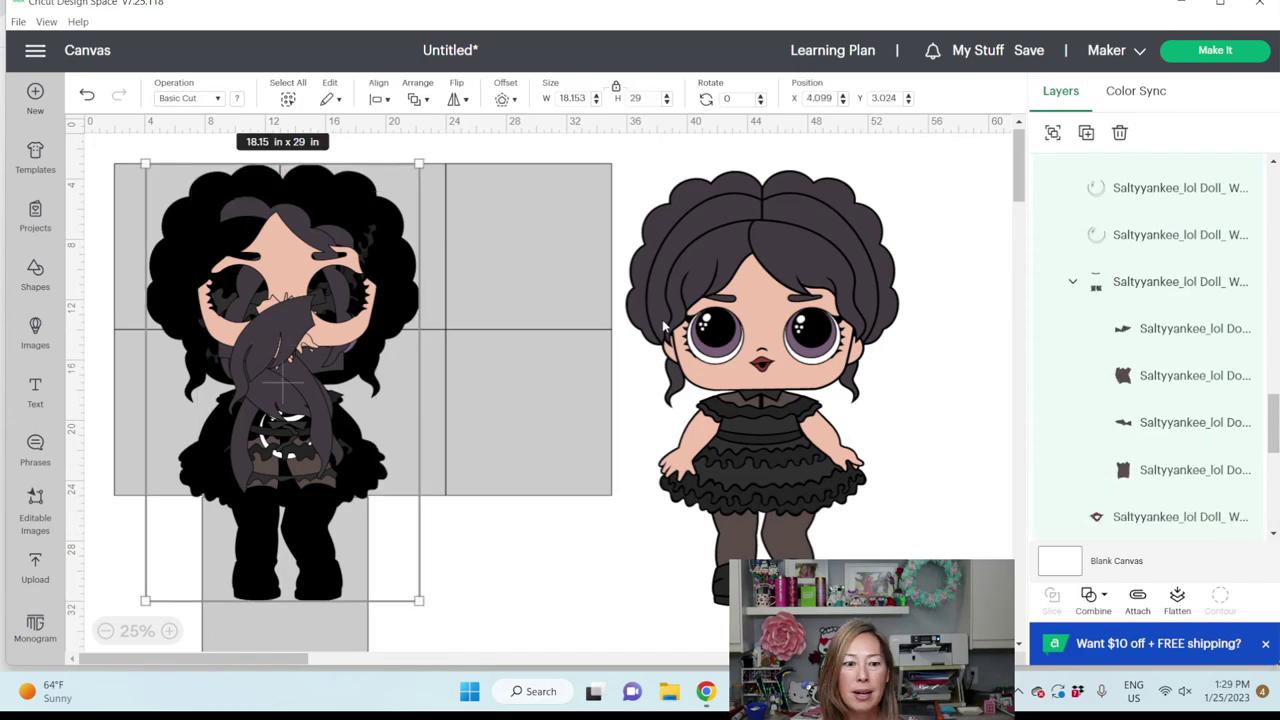
left_click(647, 101)
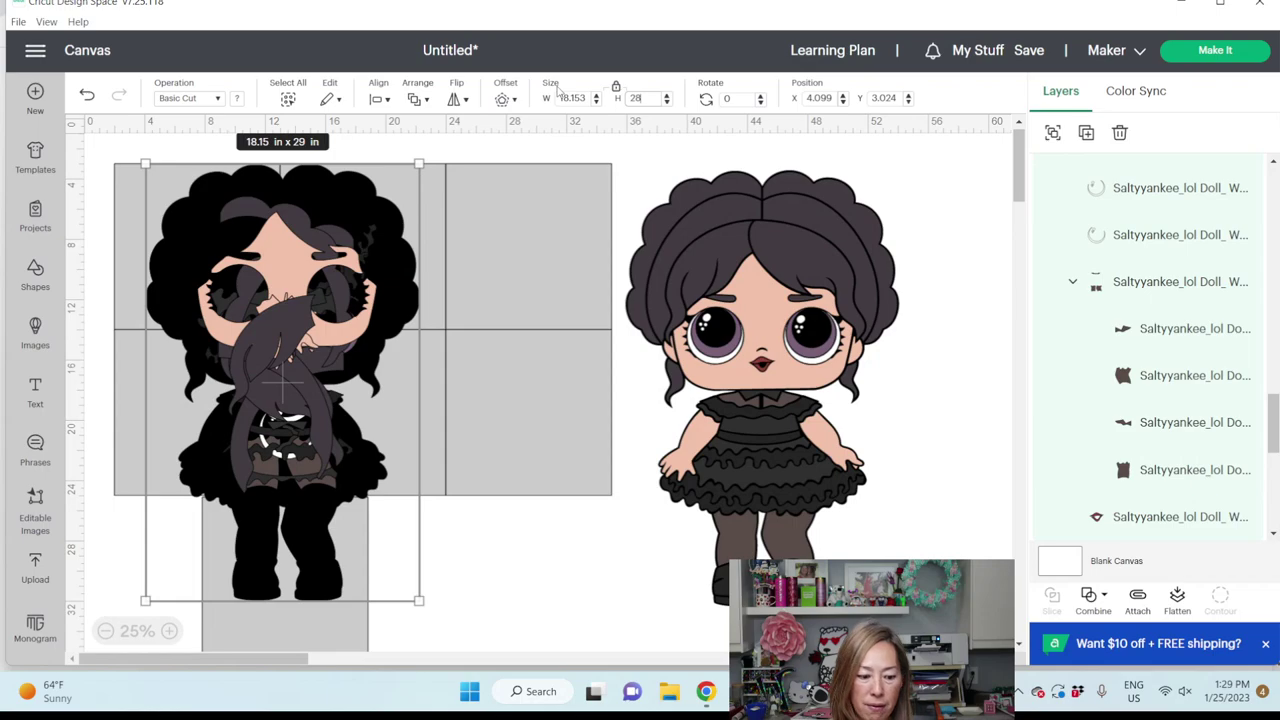
type("28")
key("Tab")
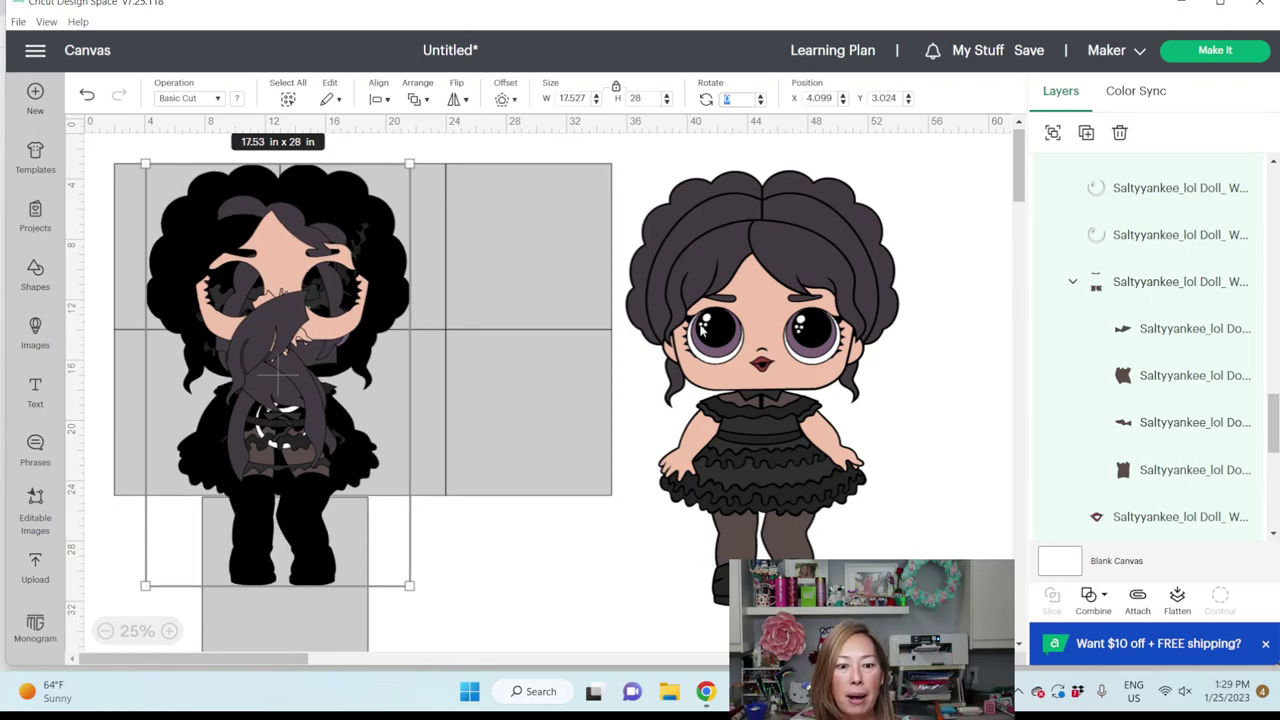
Position the lower square flush beneath the grid under the silhouette's legs, at X 8, Y 25.
left_click(563, 551)
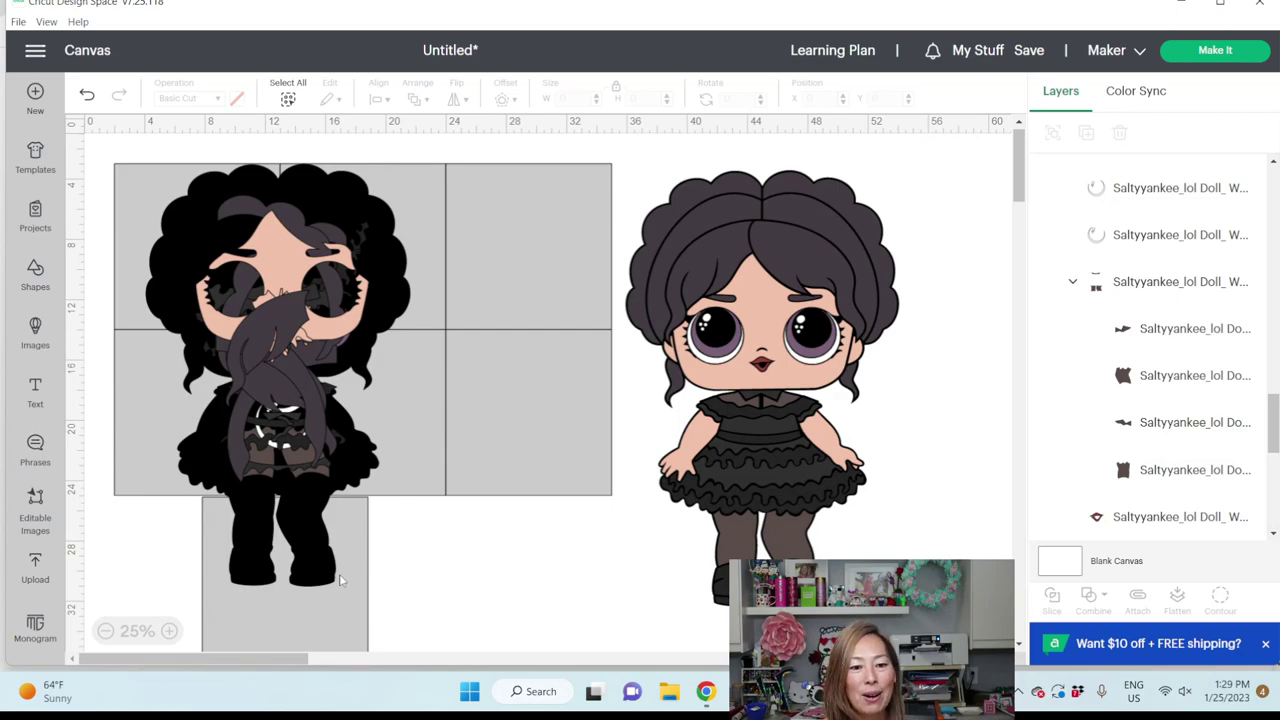
left_click(344, 601)
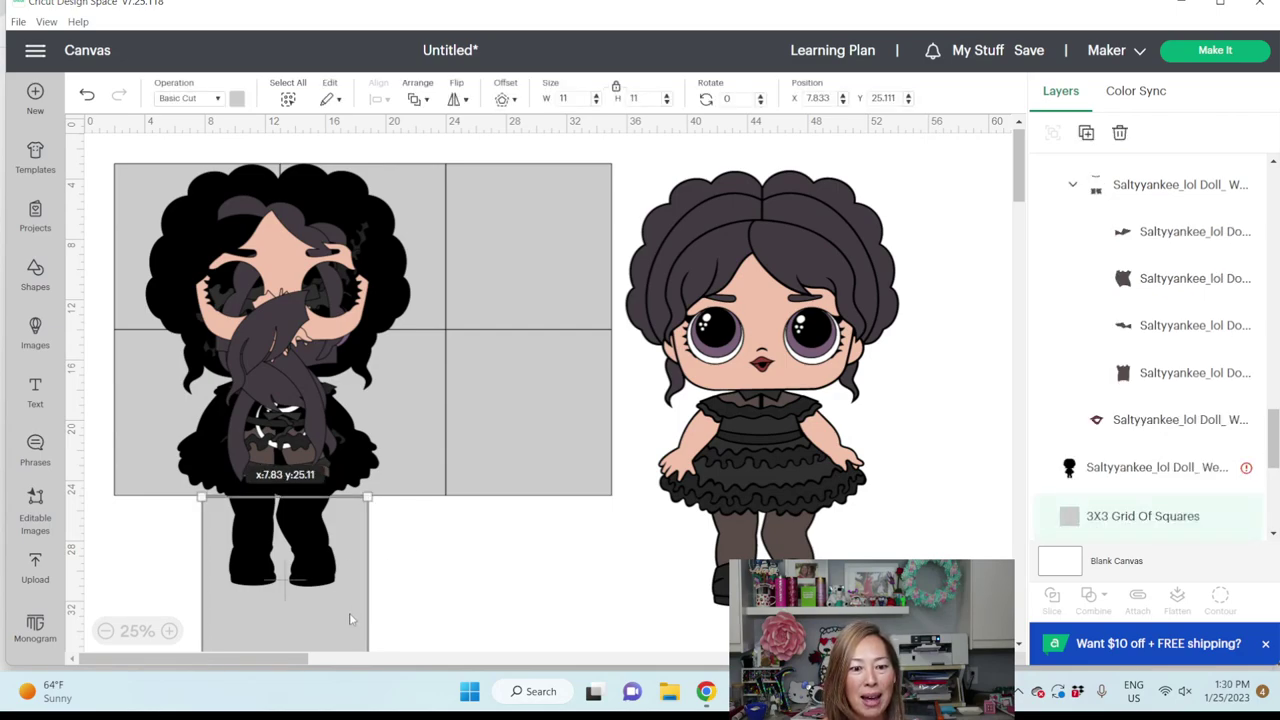
left_click_drag(350, 618, 350, 616)
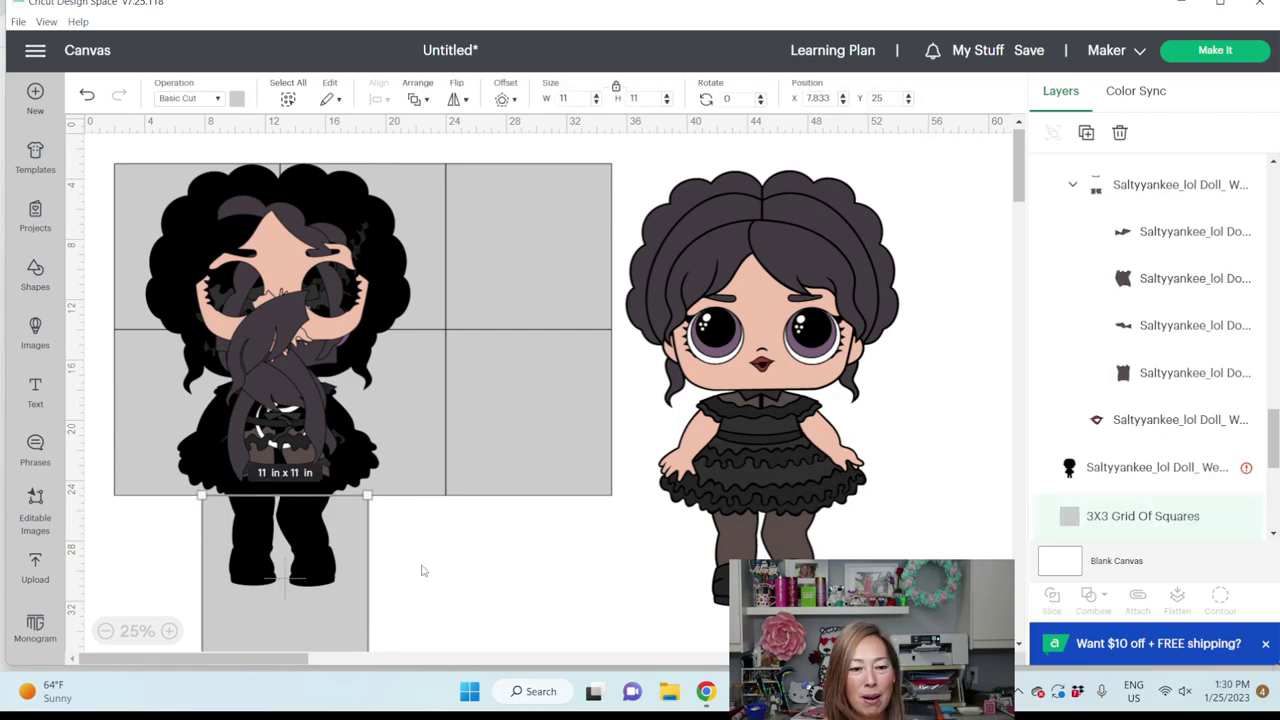
left_click(831, 97)
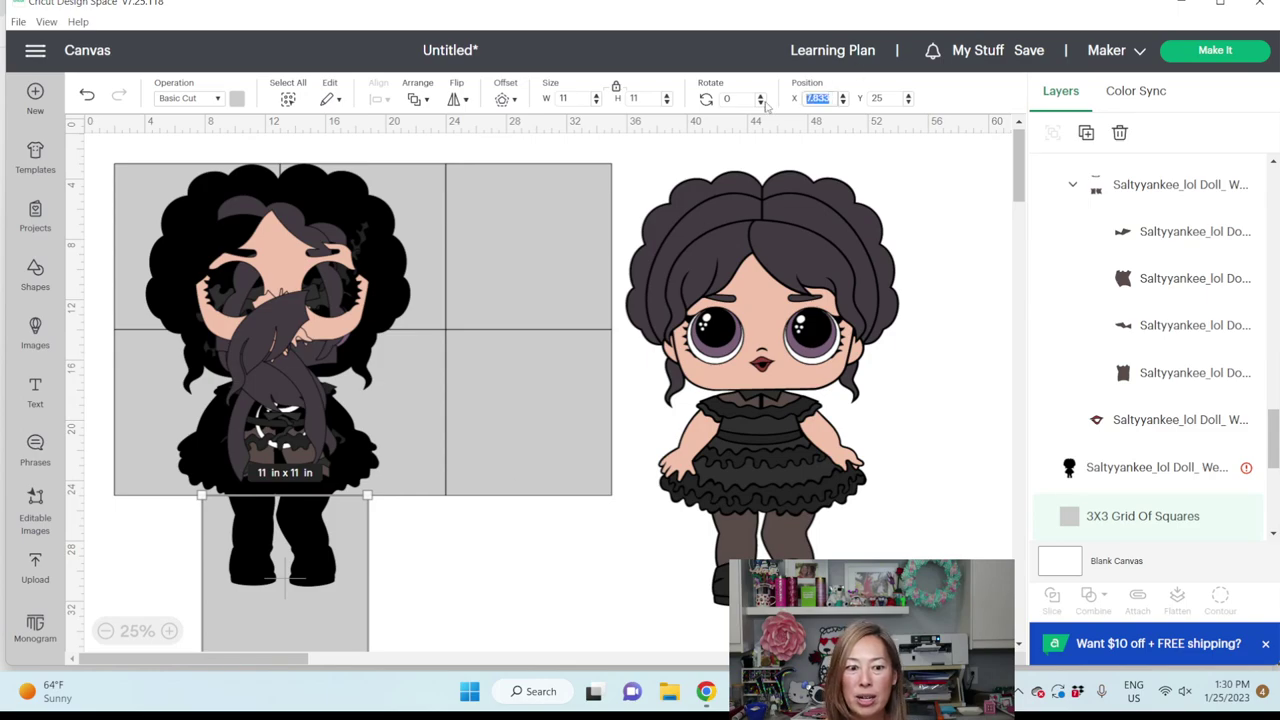
type("8")
key("Tab")
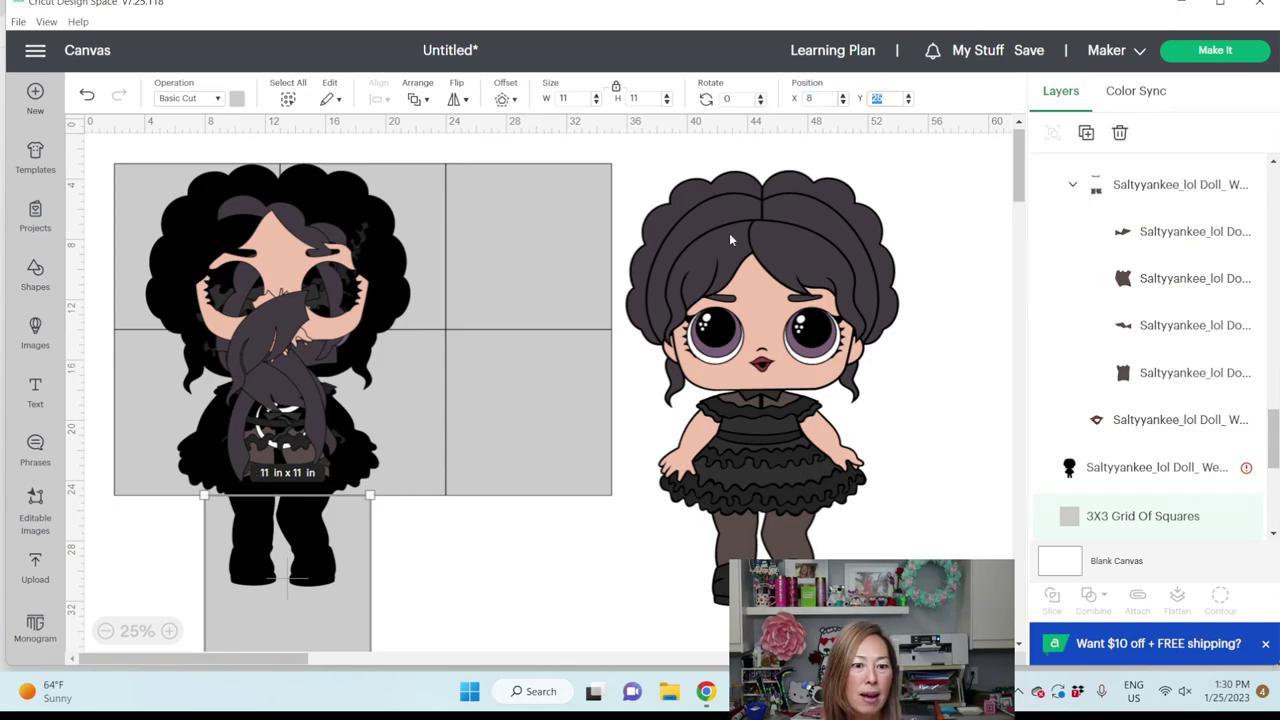
Select the black silhouette with the lower square and slice the legs off from the body.
left_click(550, 626)
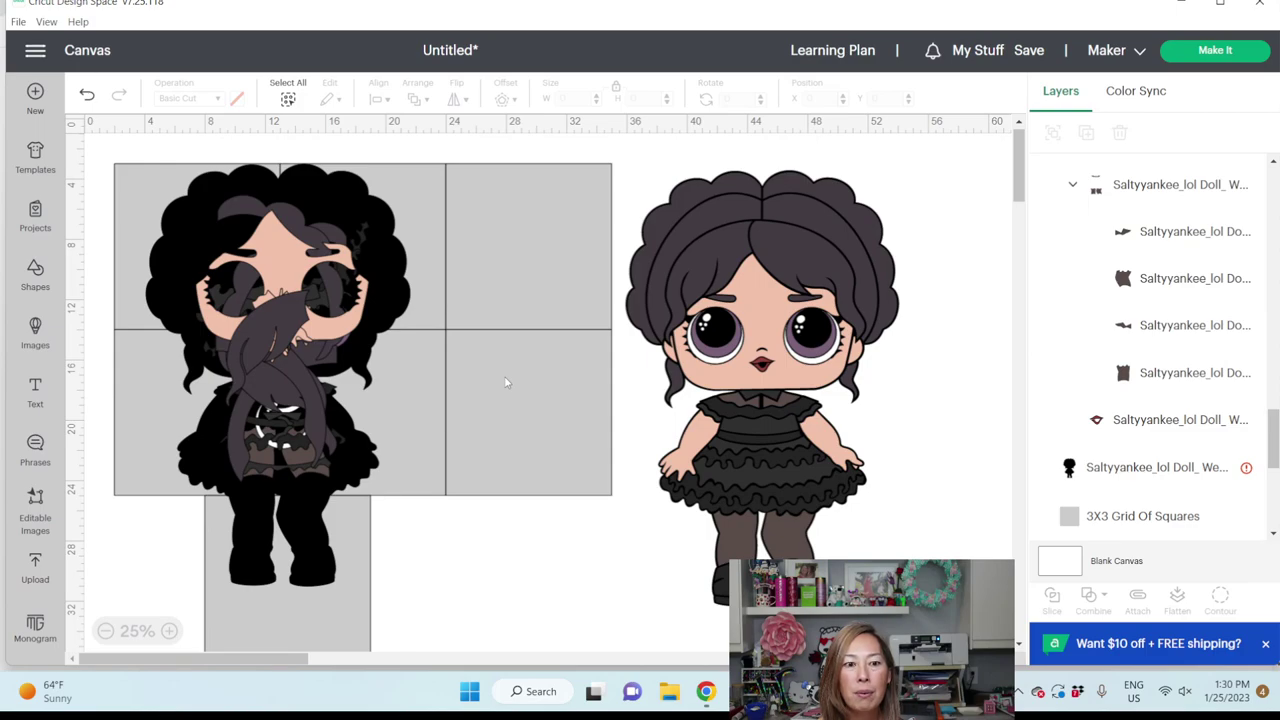
left_click_drag(478, 596, 157, 540)
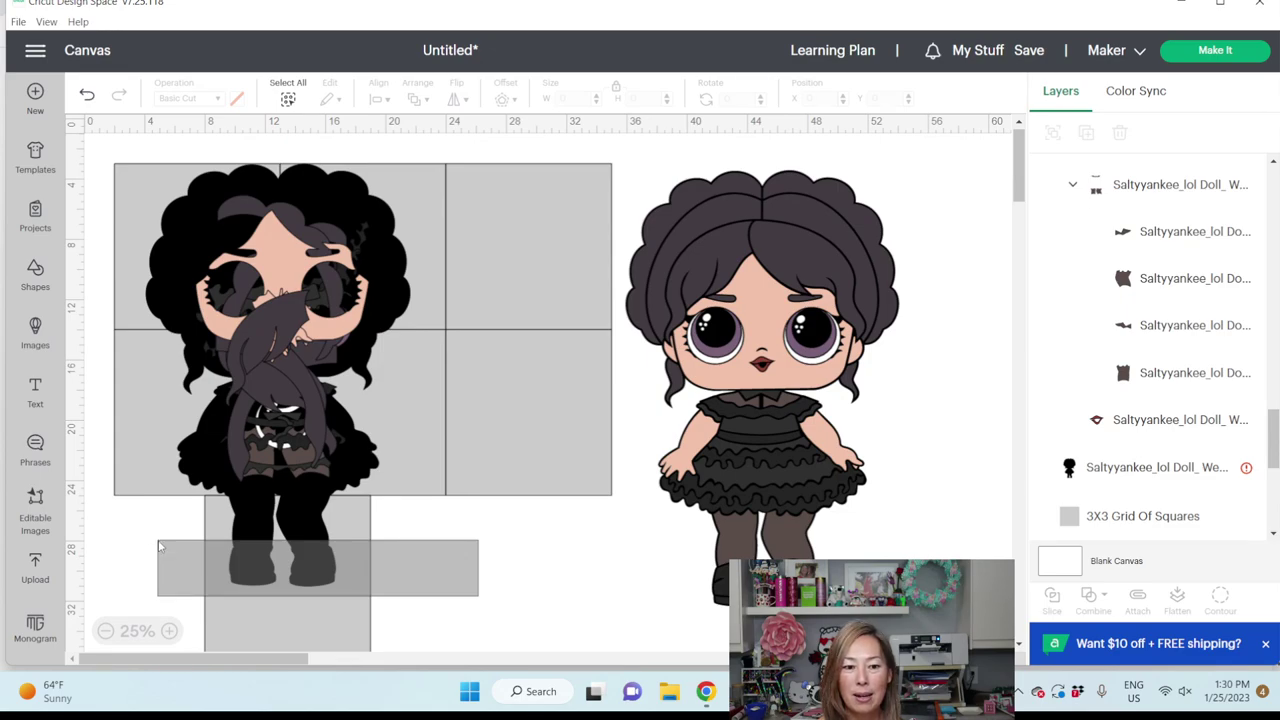
left_click_drag(159, 546, 158, 542)
left_click(1050, 598)
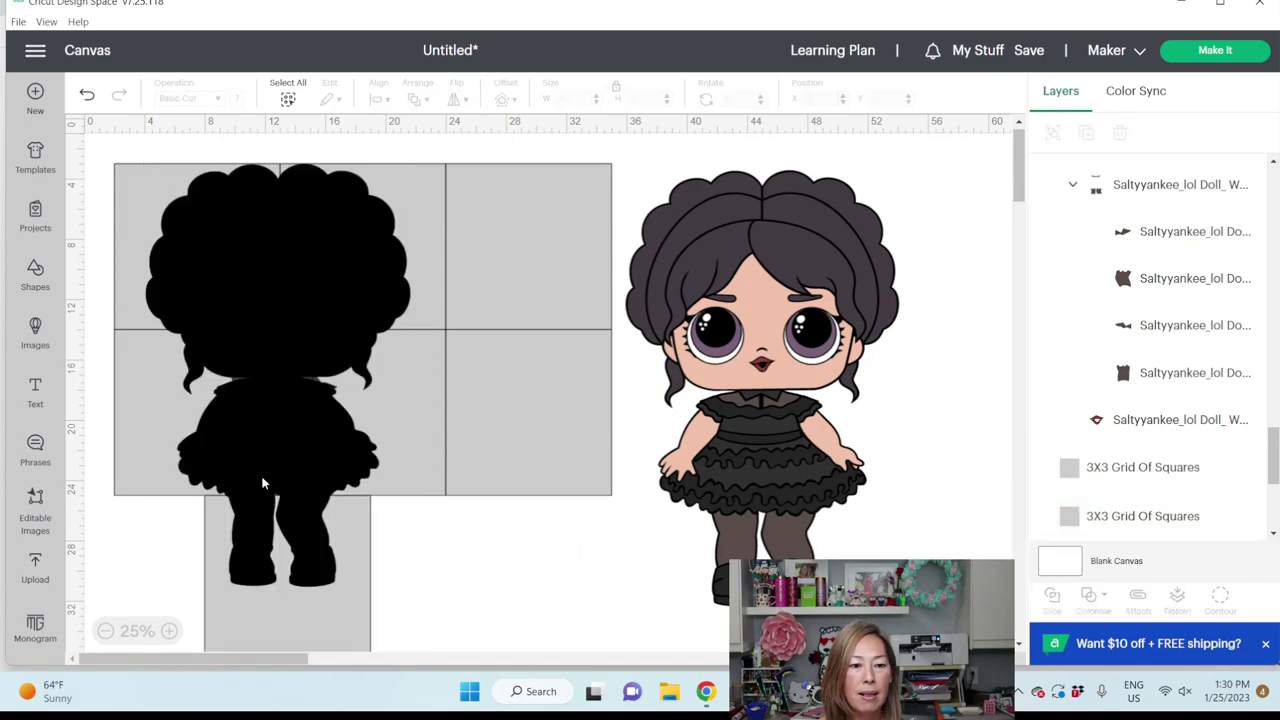
left_click(214, 437)
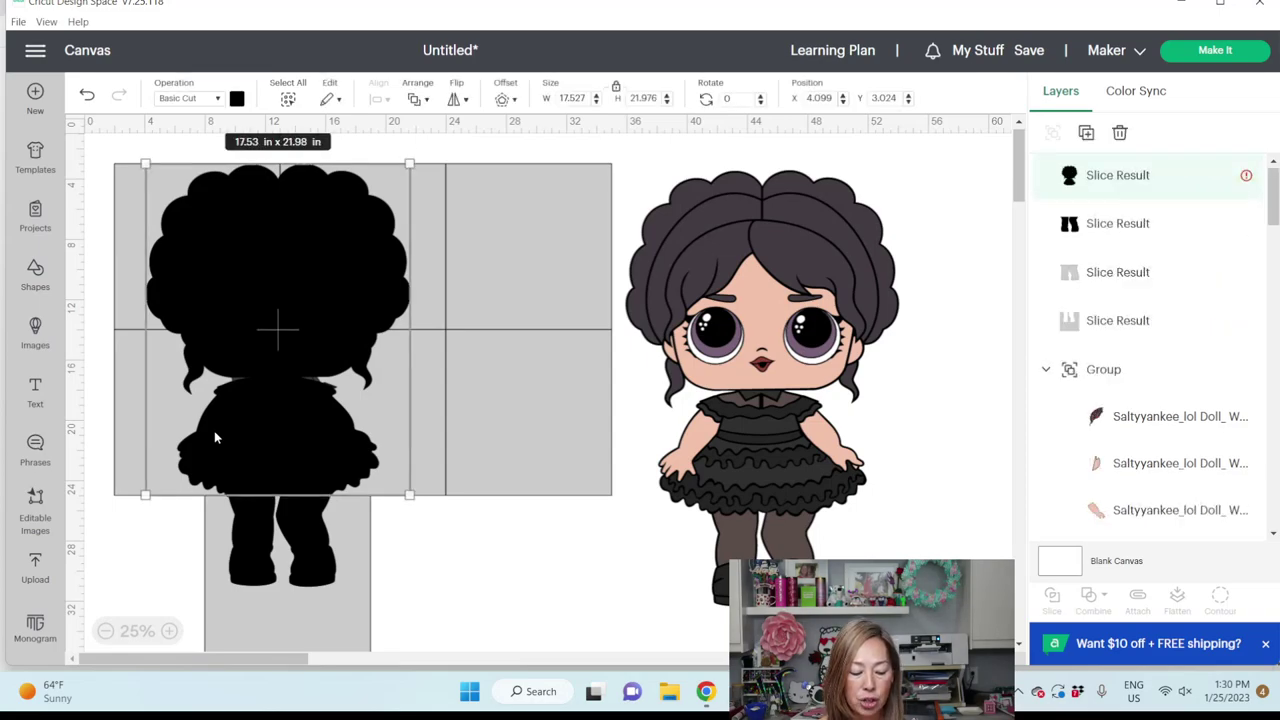
left_click(129, 402)
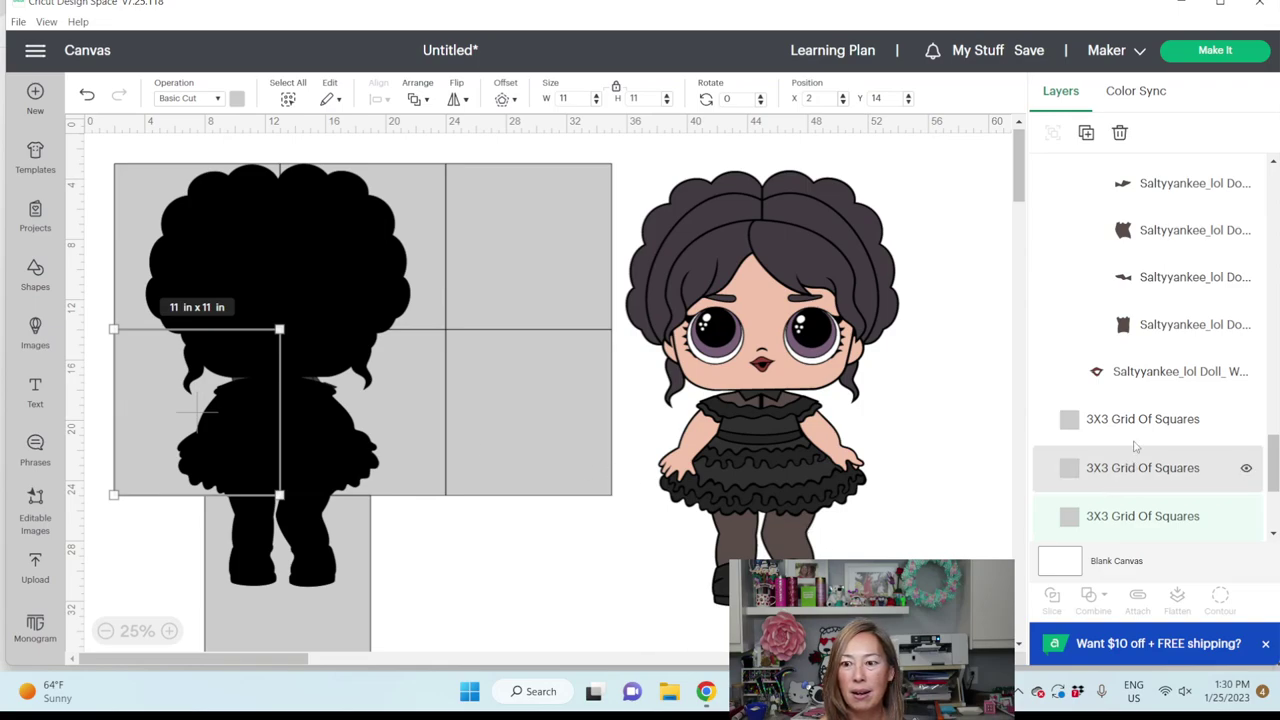
scroll(1140, 372, "up", 3)
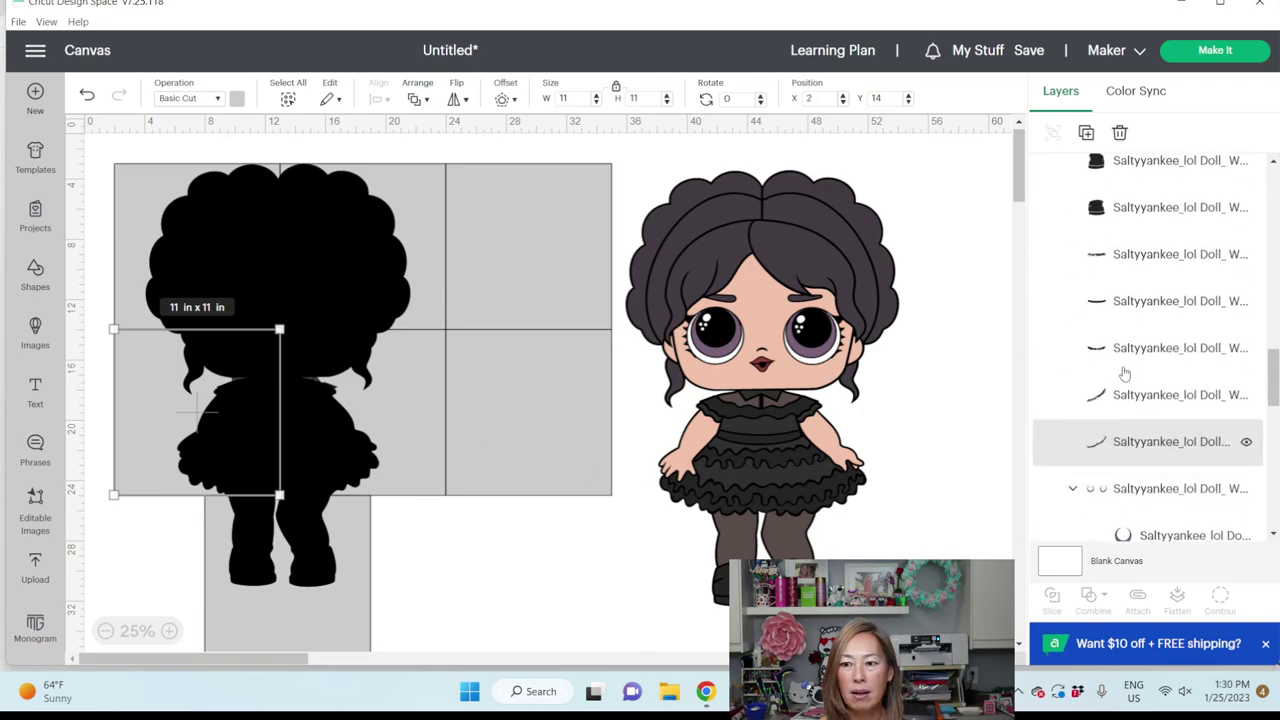
left_click(600, 563)
left_click(243, 385)
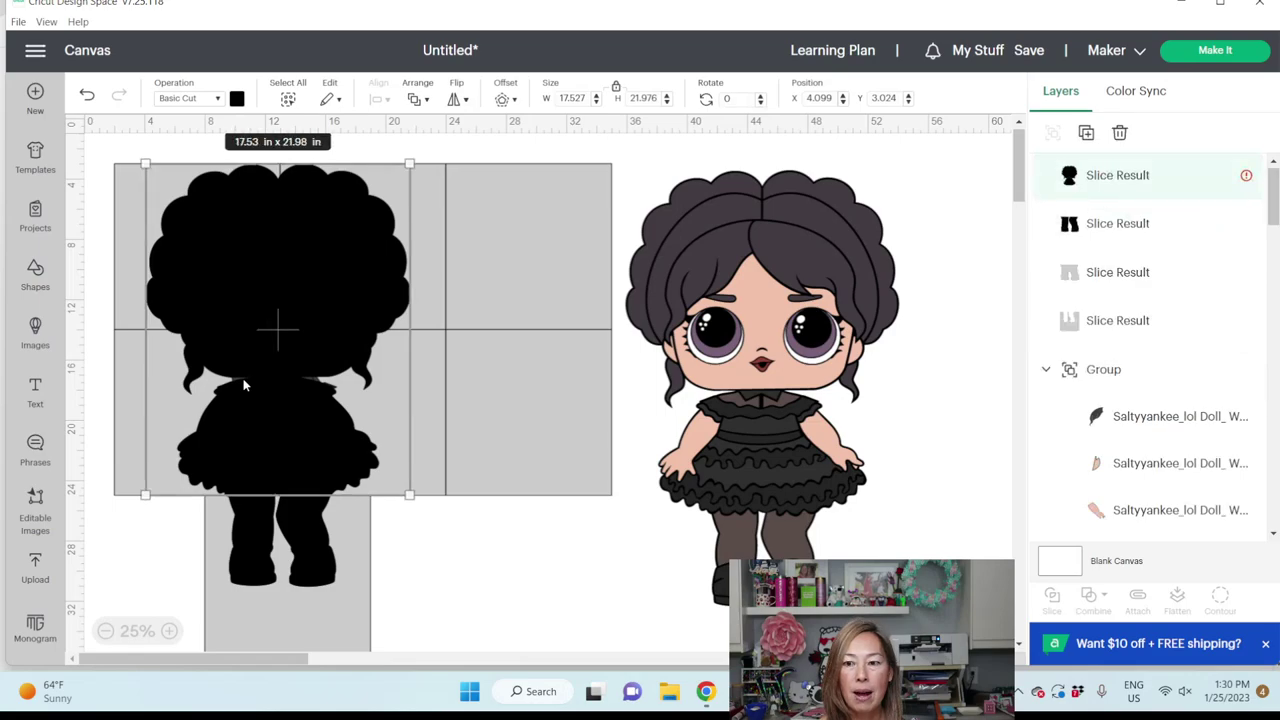
scroll(1211, 309, "down", 3)
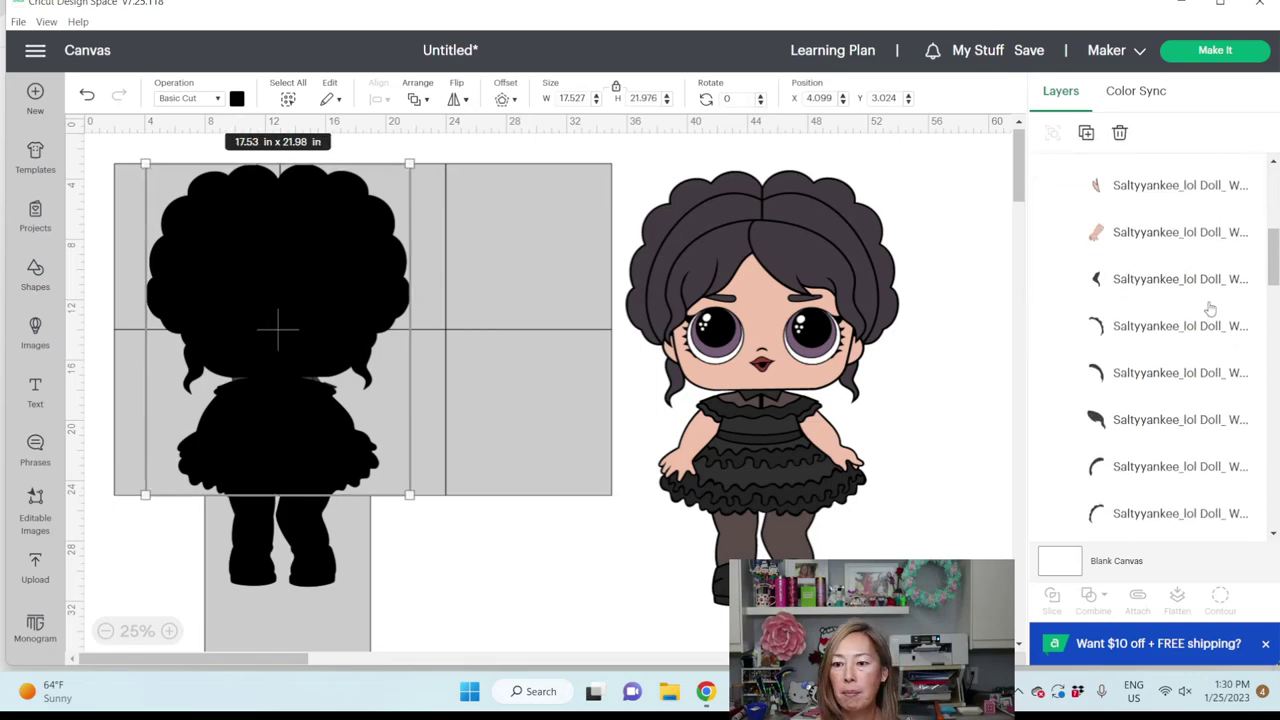
left_click(117, 411)
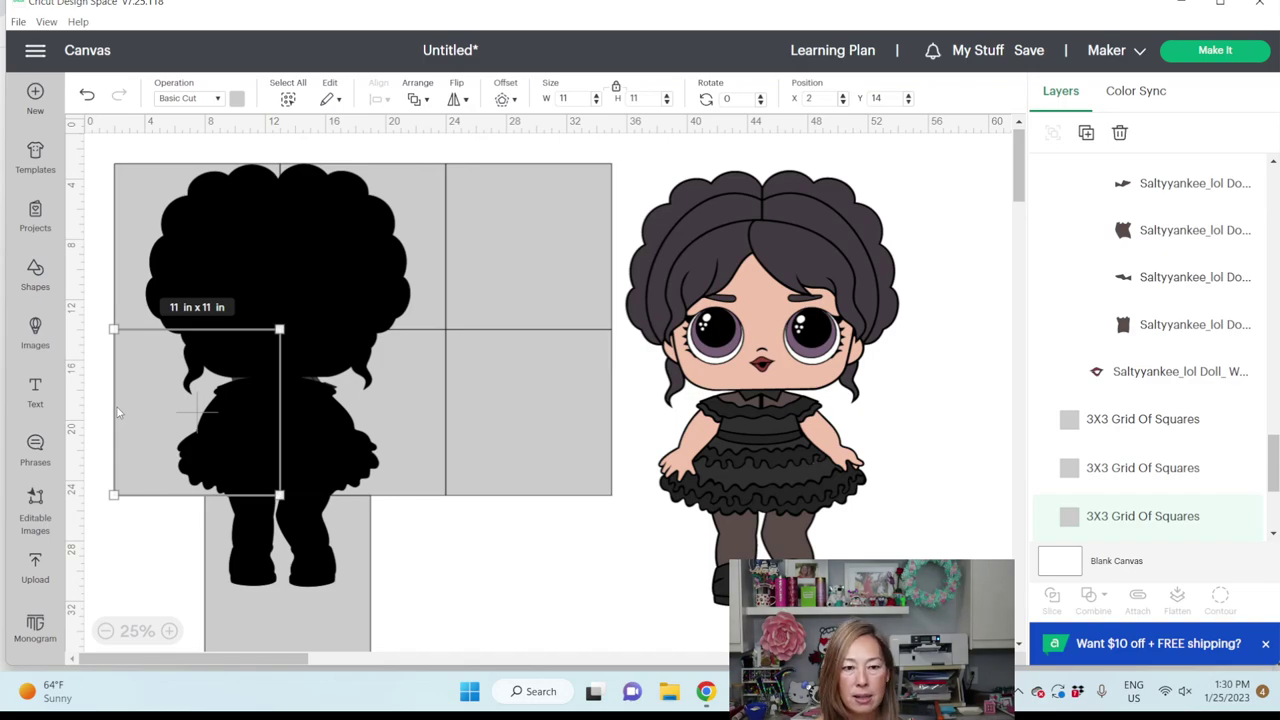
left_click(280, 272)
left_click(118, 382, "shift")
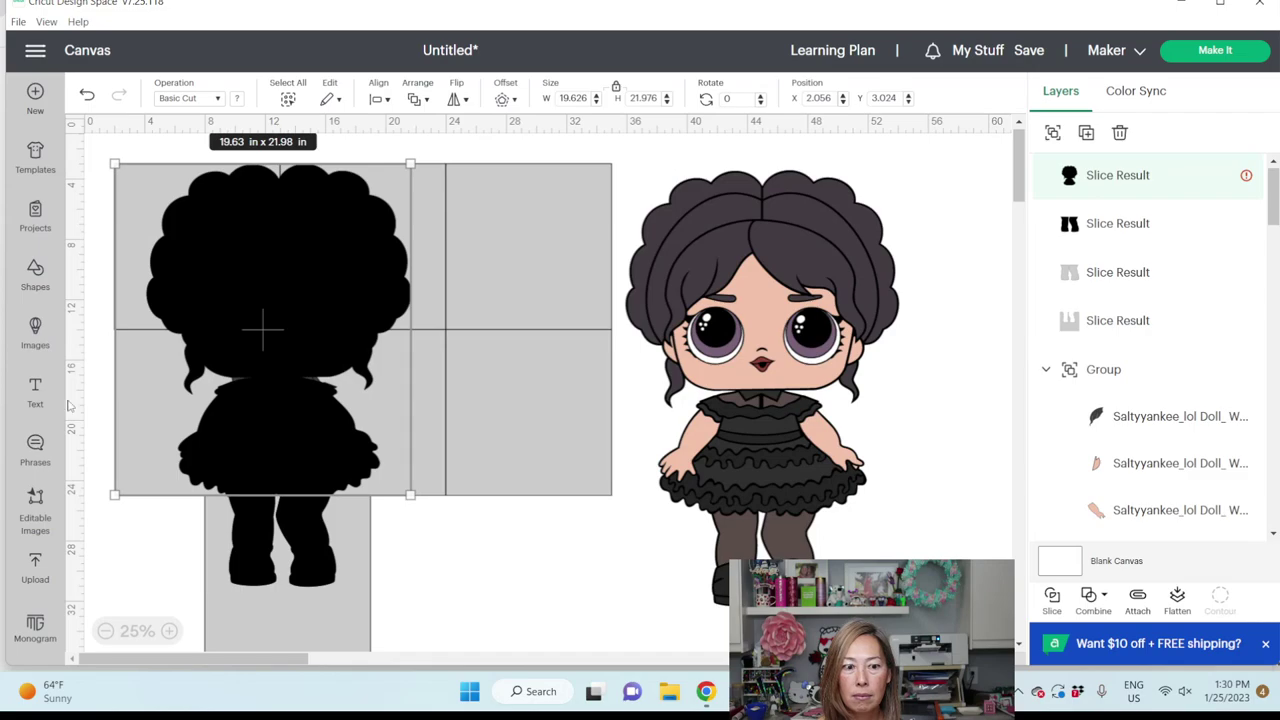
left_click(90, 398)
left_click(127, 390)
left_click_drag(127, 390, 129, 390)
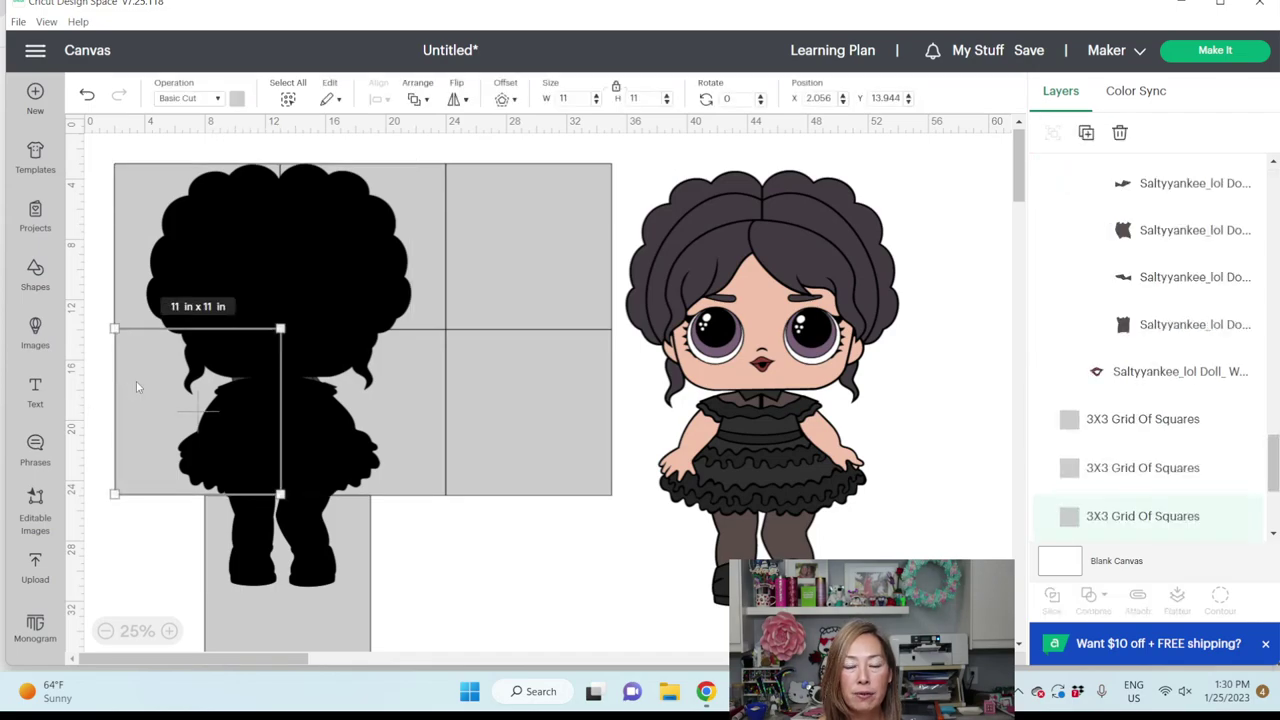
left_click(88, 97)
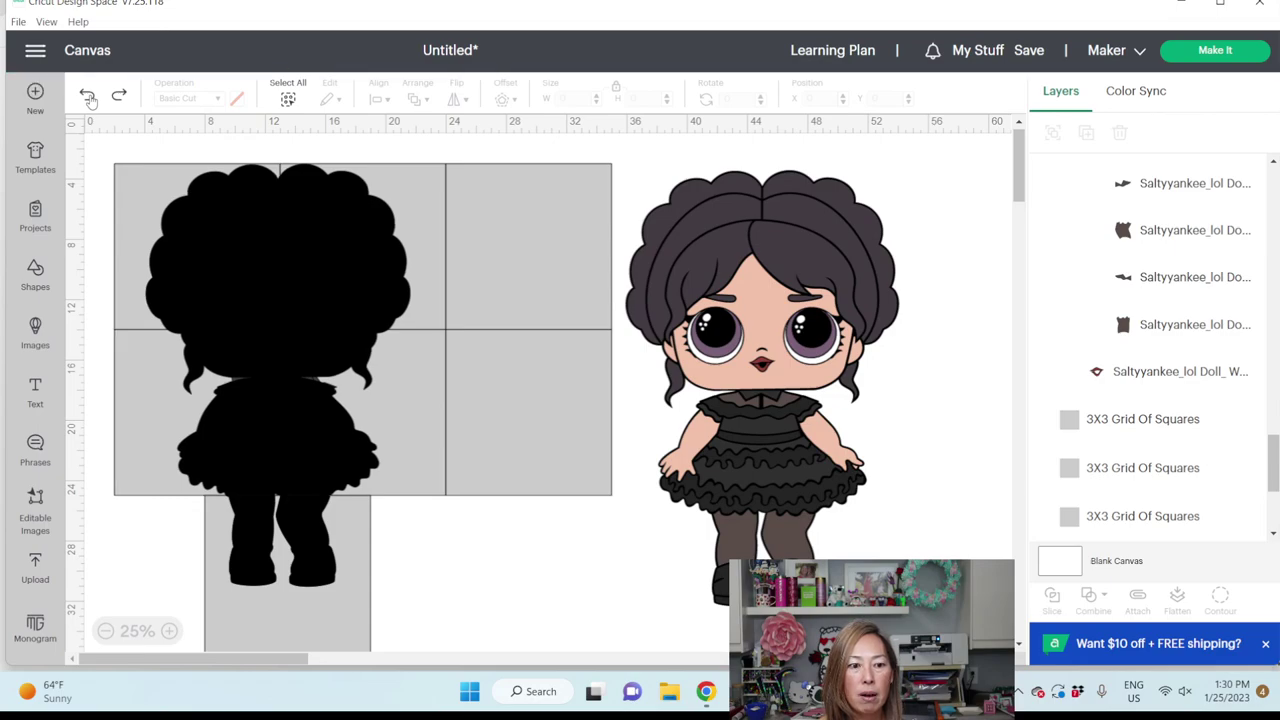
Slice the body silhouette with the second-row left square and slice the remainder with the first-row left square.
left_click(120, 488)
left_click(267, 240)
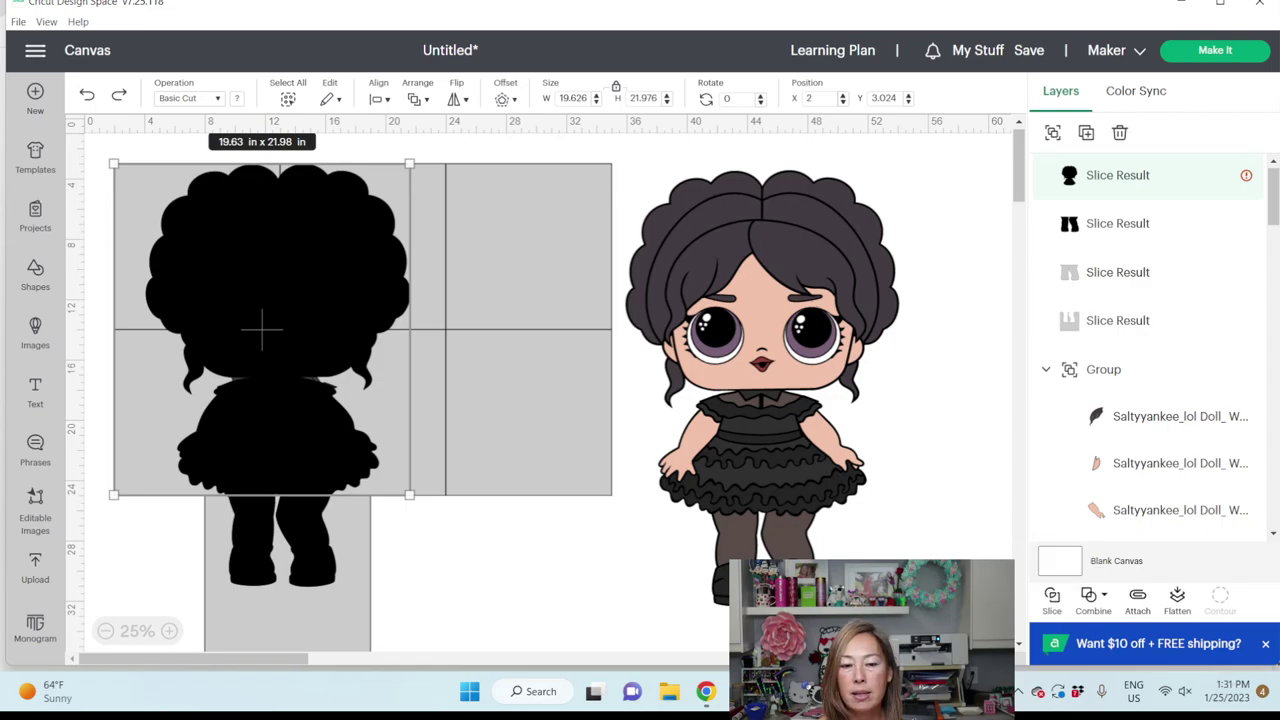
left_click(406, 308)
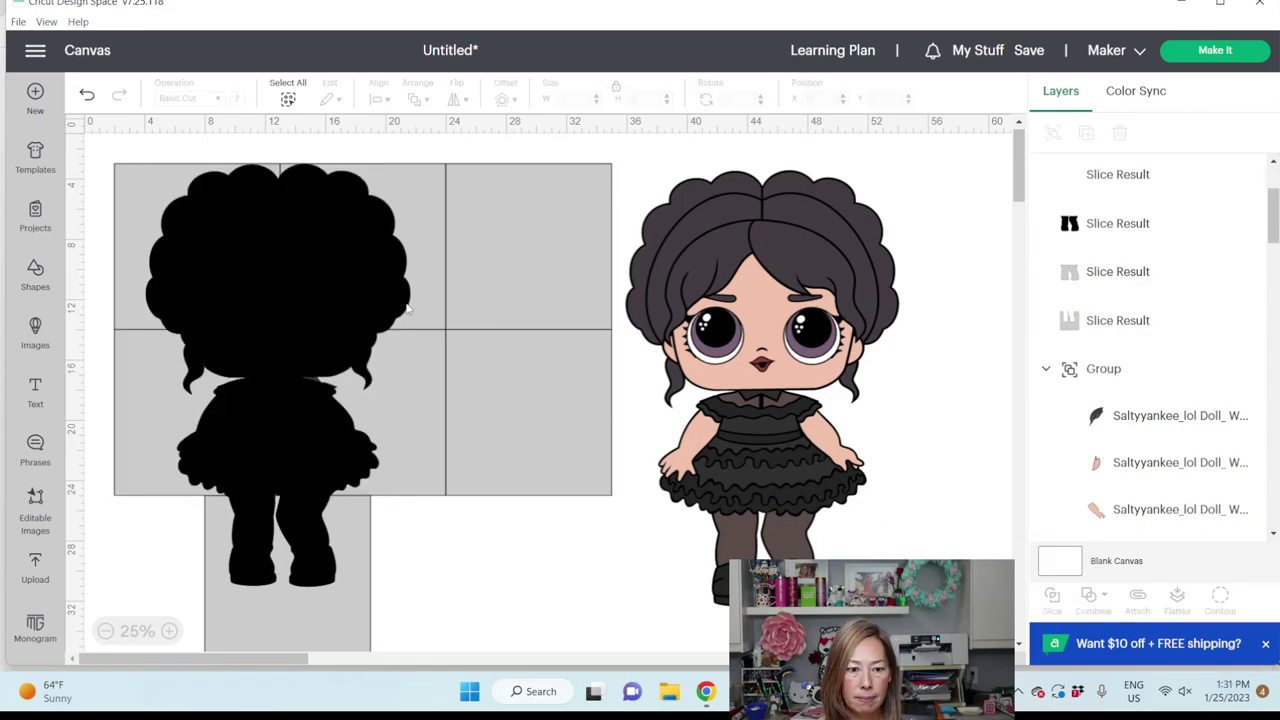
left_click(141, 200)
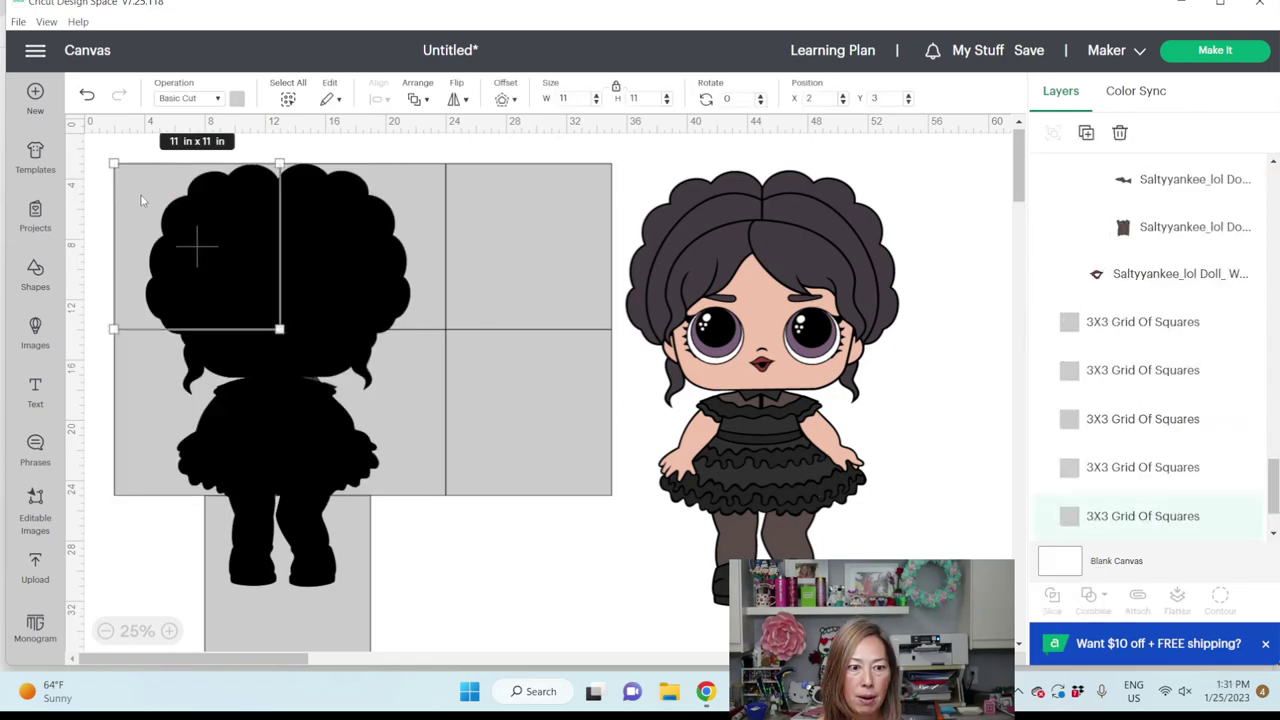
left_click(359, 213)
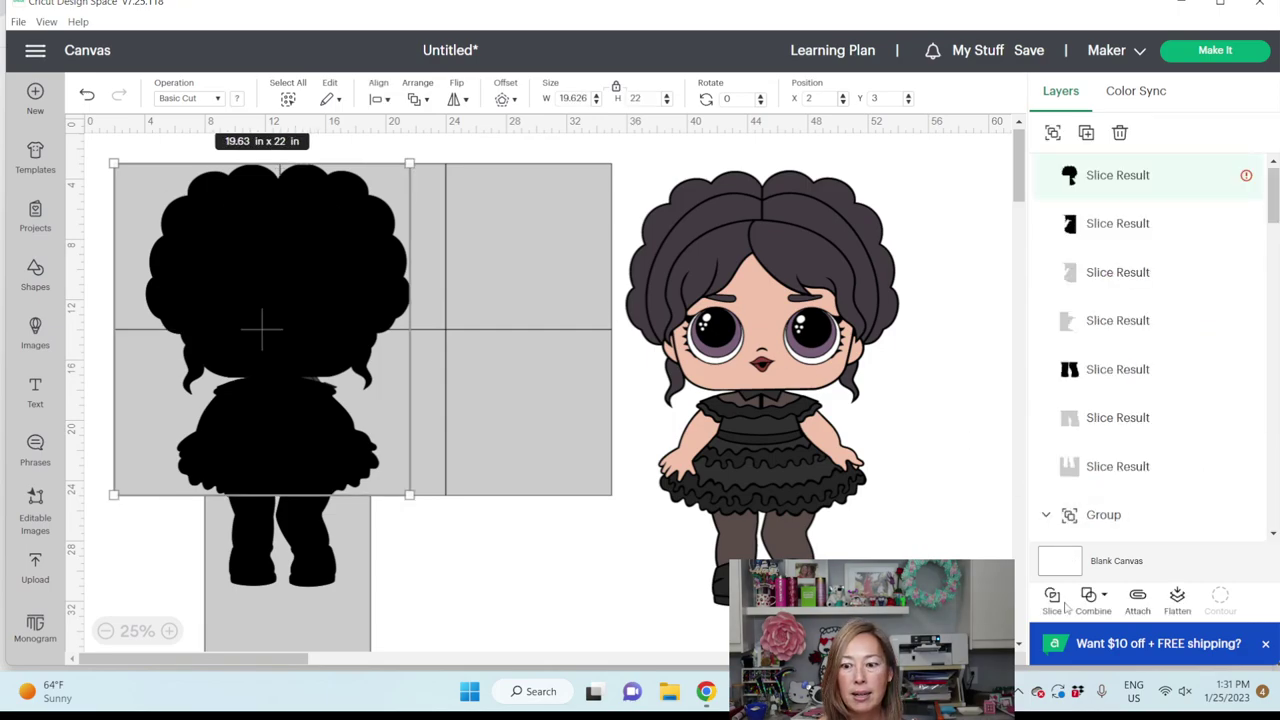
Delete the two unused squares in the grid's right column.
left_click(559, 224)
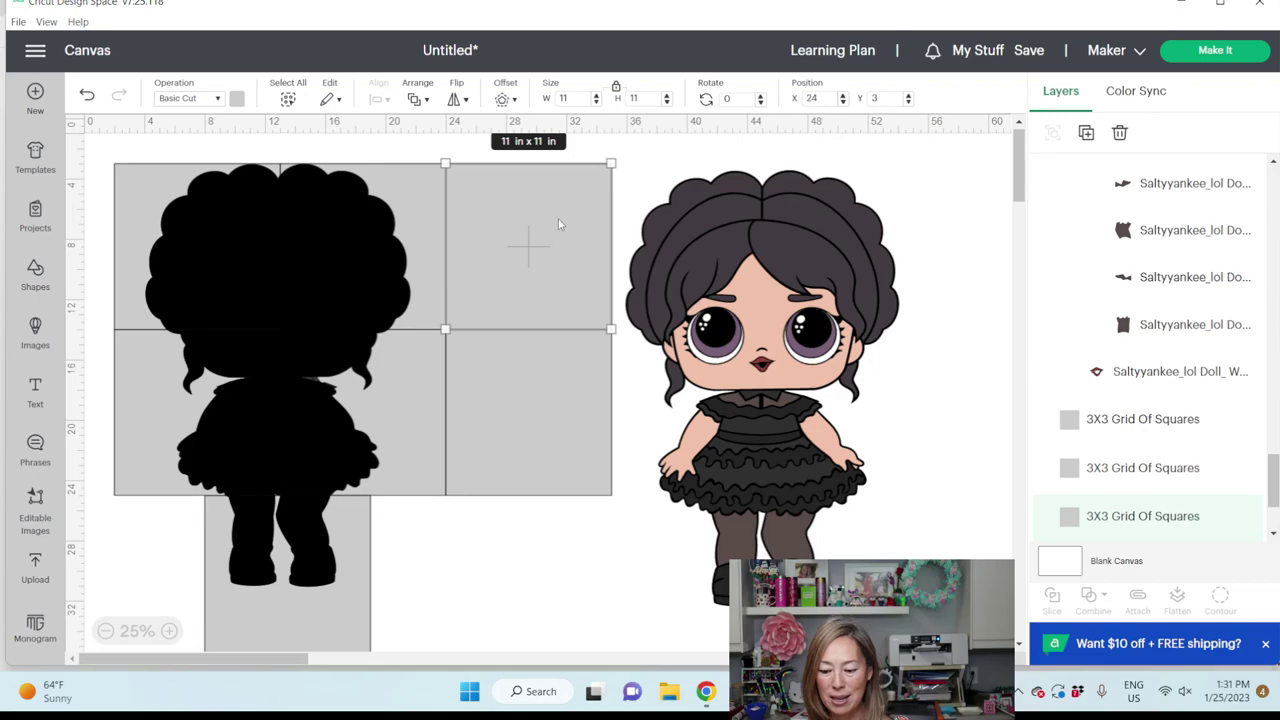
key("Delete")
left_click(529, 408)
key("Delete")
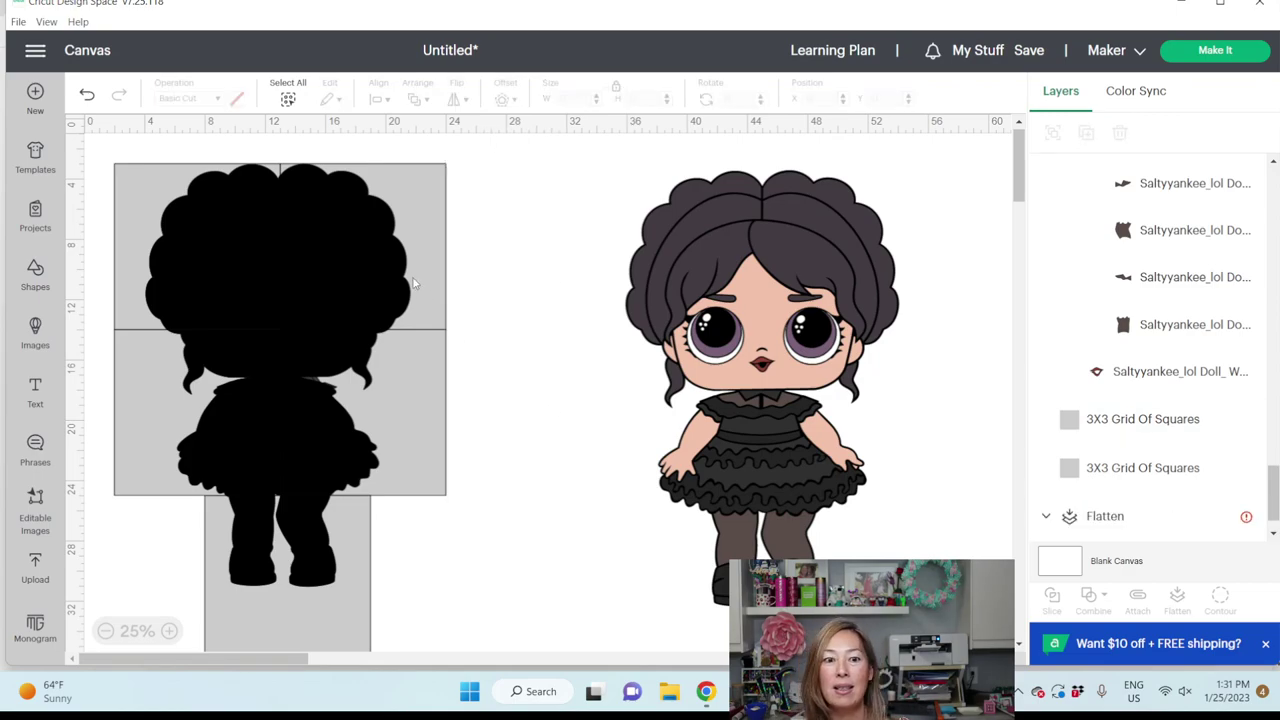
Slice the right half of the body silhouette with the square in the grid's first-row right cell.
left_click(387, 258)
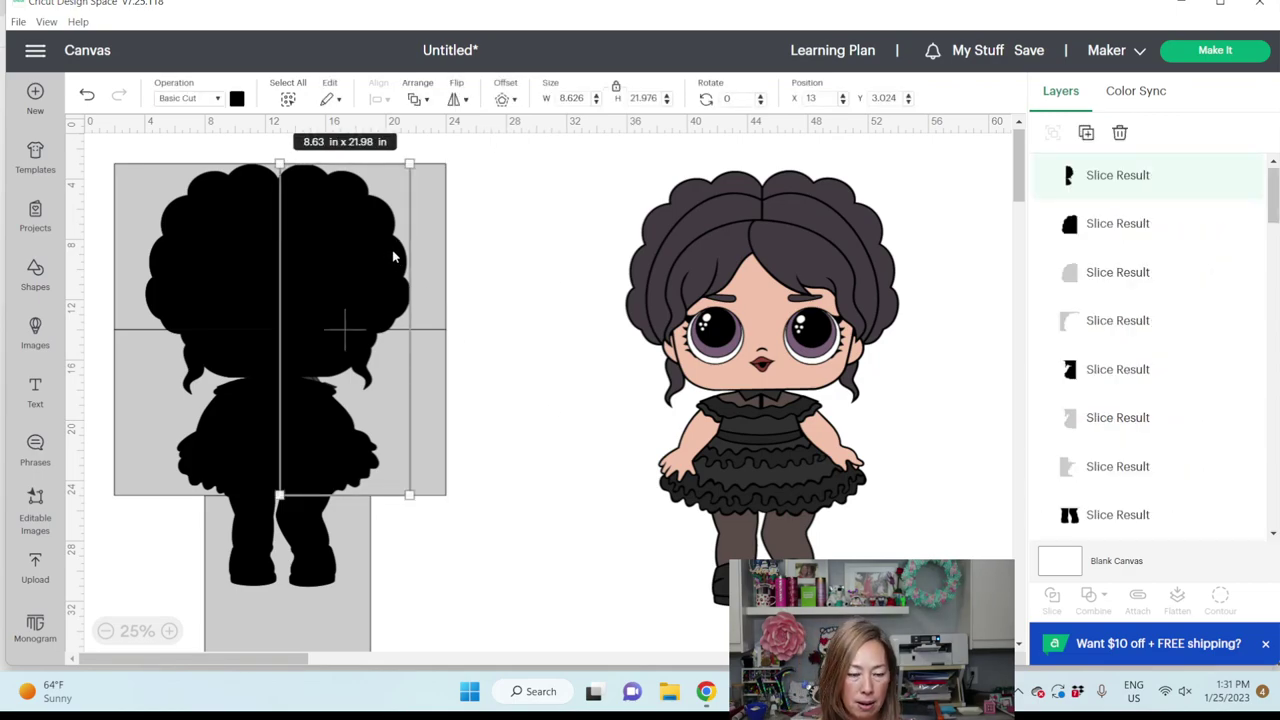
left_click(443, 210, "shift")
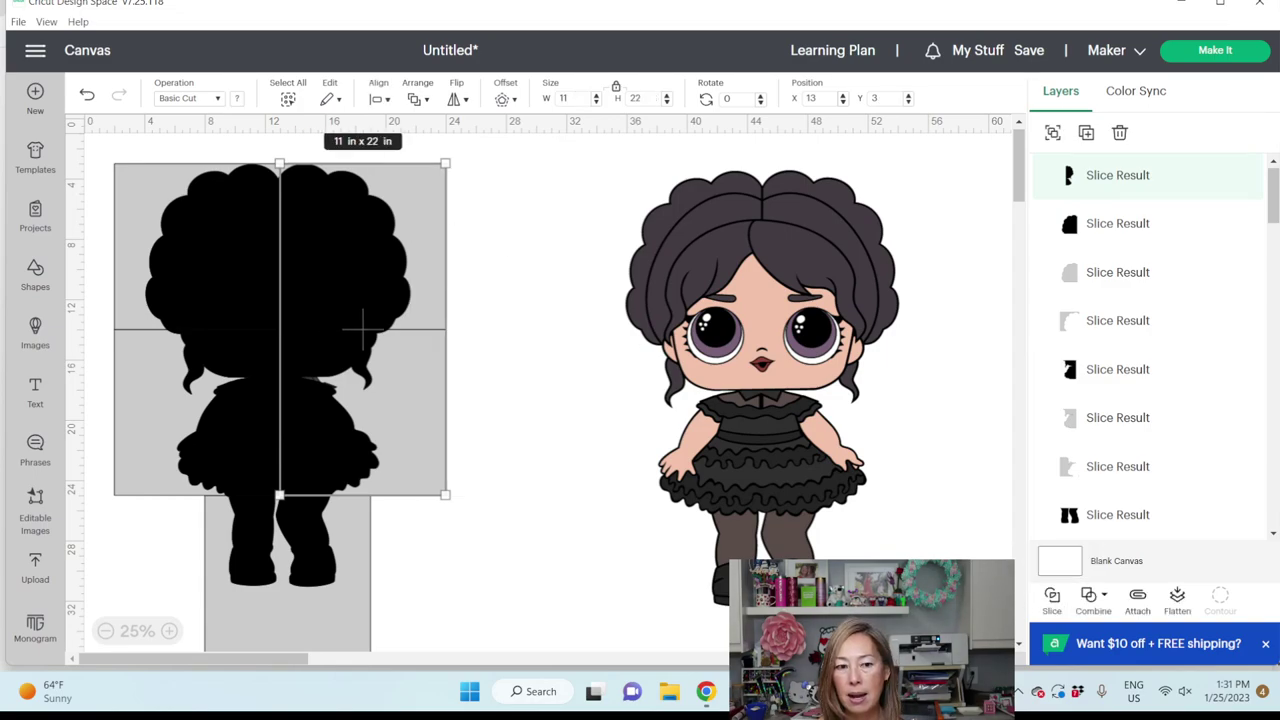
left_click(1052, 596)
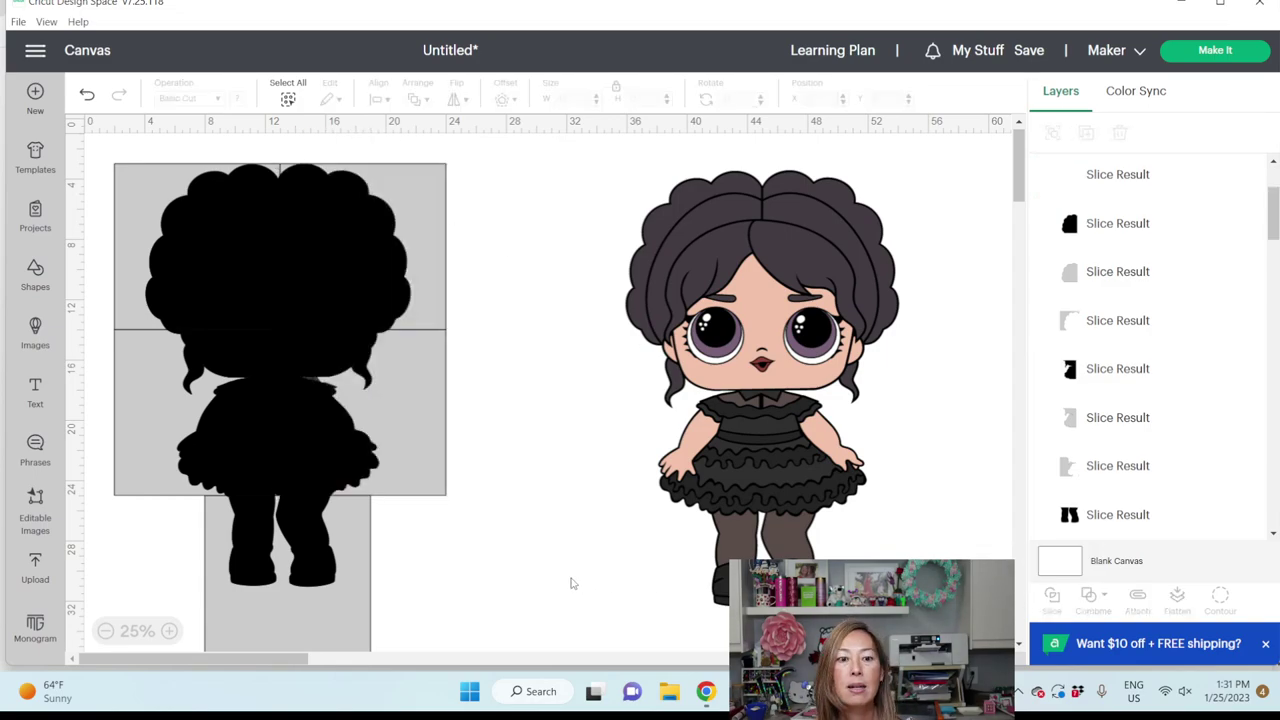
Spread the hair, body and leg pieces of the black silhouette slightly apart to check the cuts.
left_click(325, 291)
left_click_drag(325, 291, 352, 291)
left_click_drag(258, 284, 247, 292)
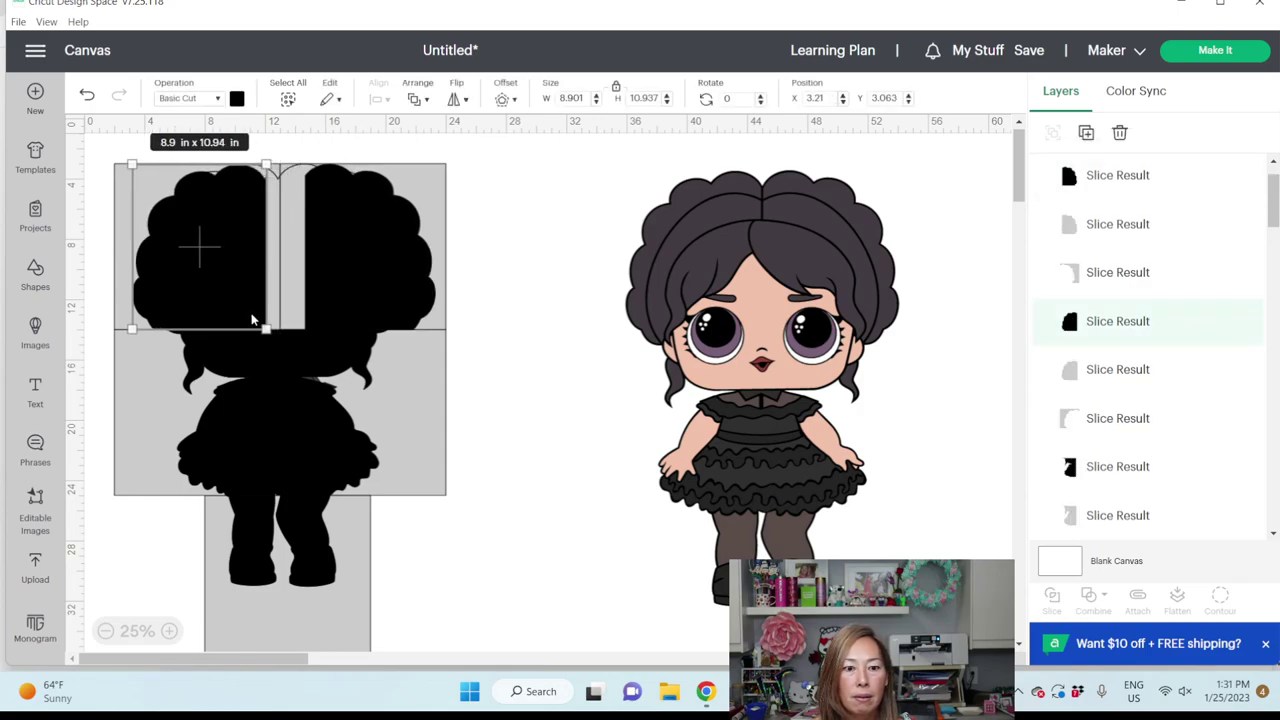
left_click_drag(238, 378, 207, 420)
left_click_drag(330, 410, 354, 414)
left_click_drag(300, 538, 304, 569)
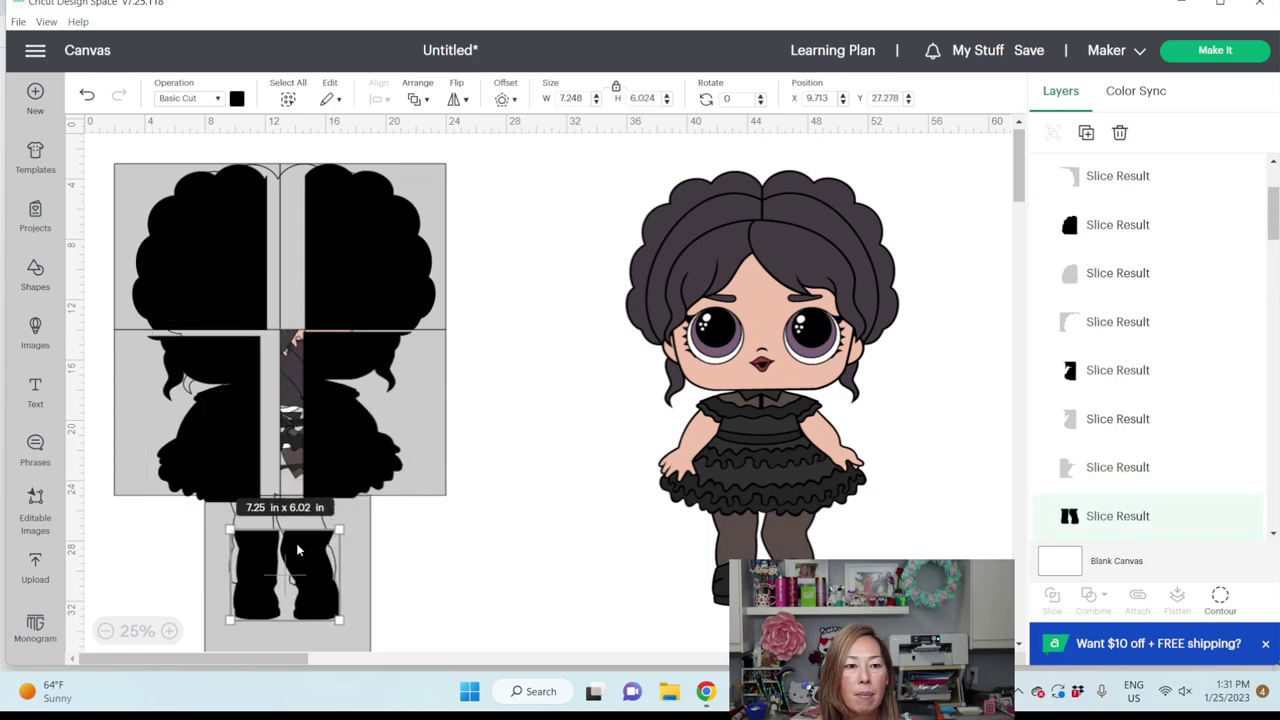
Undo the moves that spread the black silhouette pieces apart.
left_click(88, 96)
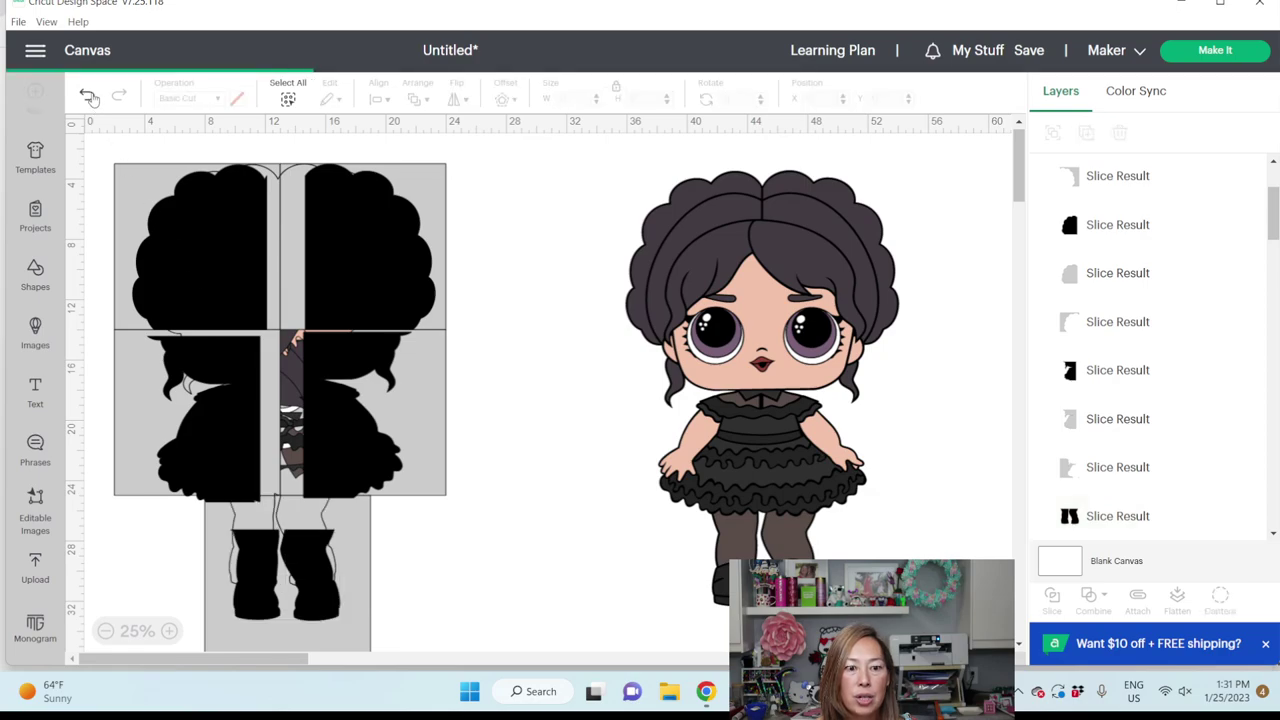
left_click(88, 96)
left_click(88, 96)
left_click(88, 96)
left_click(88, 96)
Bring the flattened doll image to the front and overlay it on the black silhouette for comparison.
left_click_drag(790, 301, 638, 301)
left_click(418, 100)
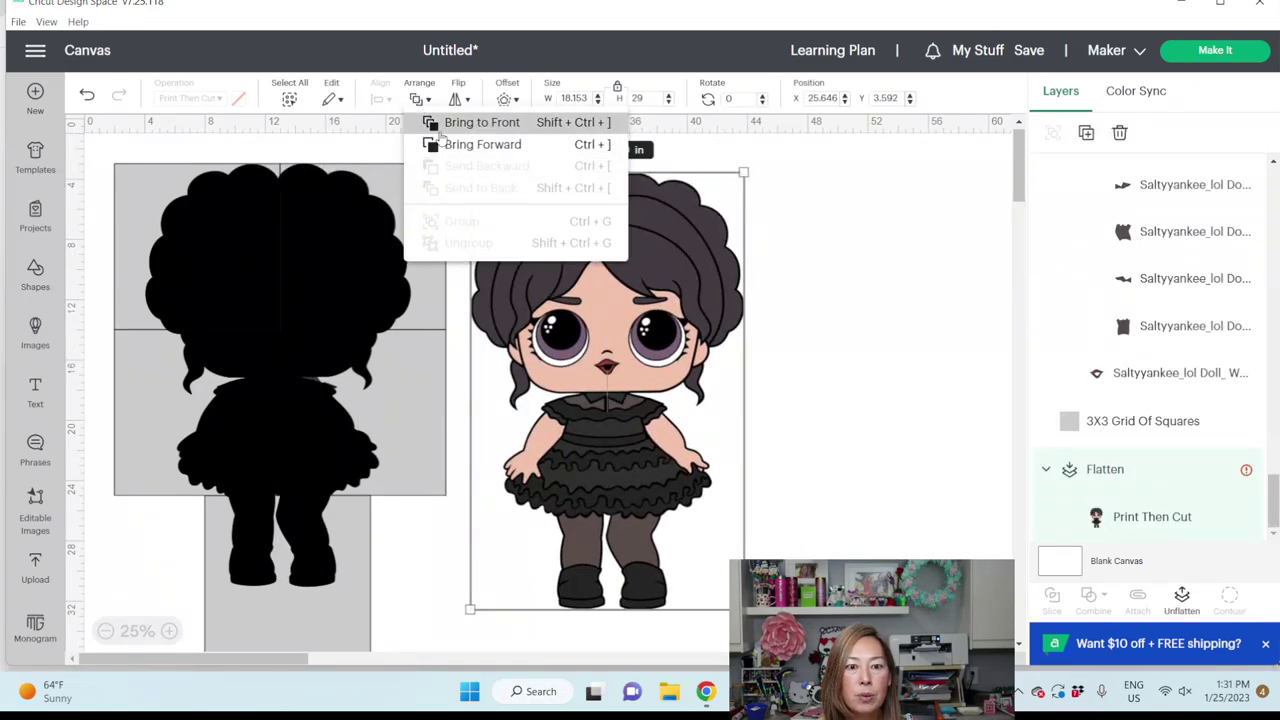
left_click(440, 124)
left_click_drag(643, 310, 318, 300)
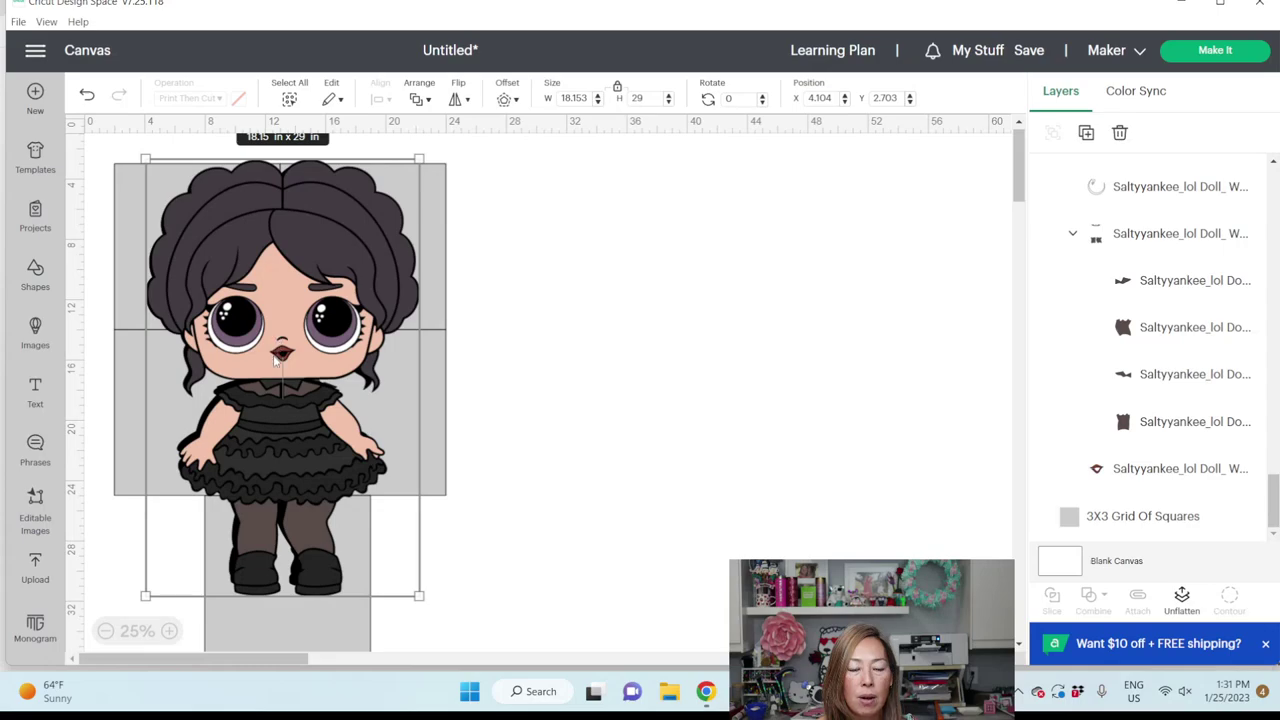
left_click_drag(278, 415, 279, 418)
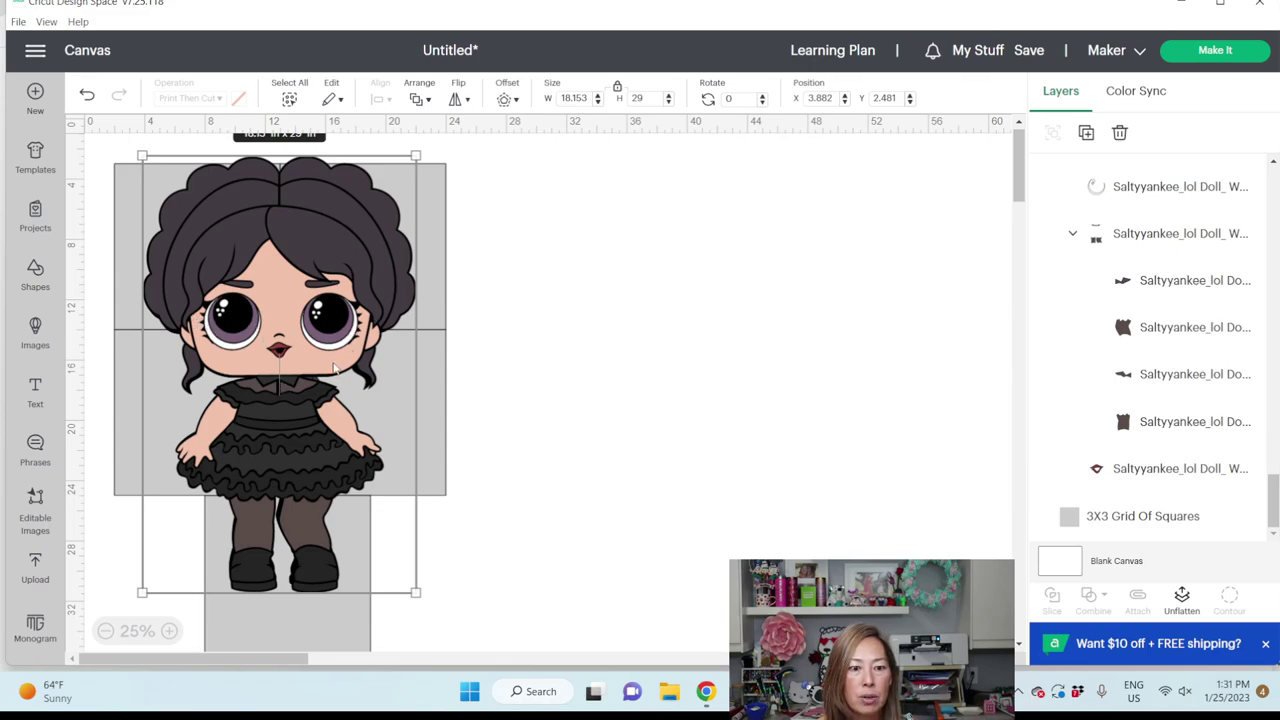
Move the flattened doll image off the silhouette and delete it.
left_click_drag(326, 366, 804, 372)
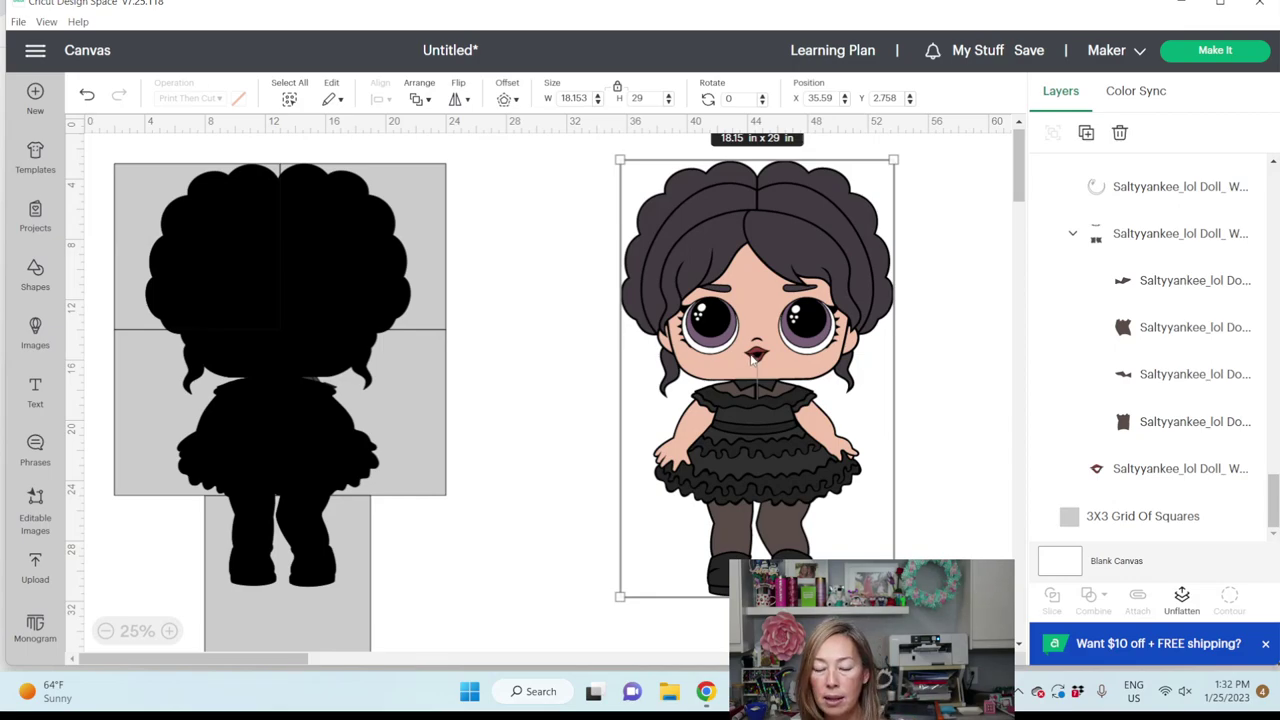
key("Delete")
Move the two hair pieces, two body pieces and the legs off the grid, arranging them as a doll in the empty area.
left_click_drag(349, 249, 907, 265)
left_click_drag(222, 291, 749, 273)
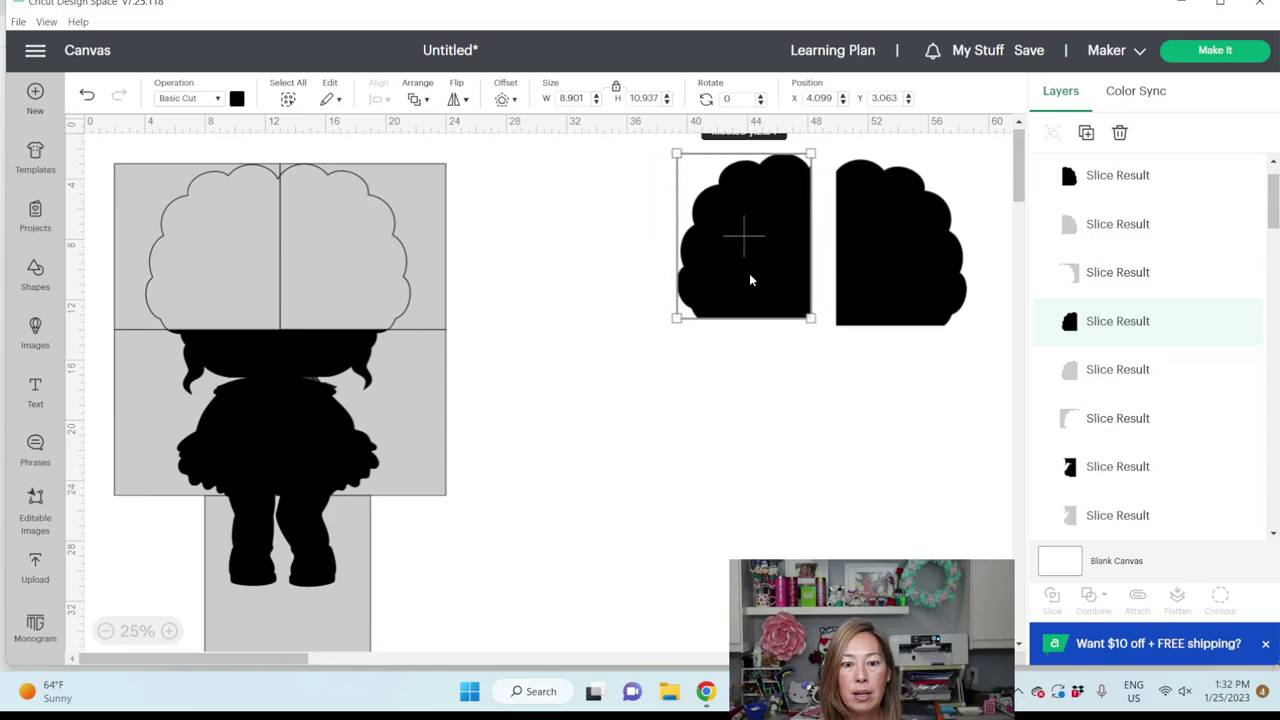
left_click_drag(343, 447, 970, 447)
left_click_drag(918, 452, 912, 448)
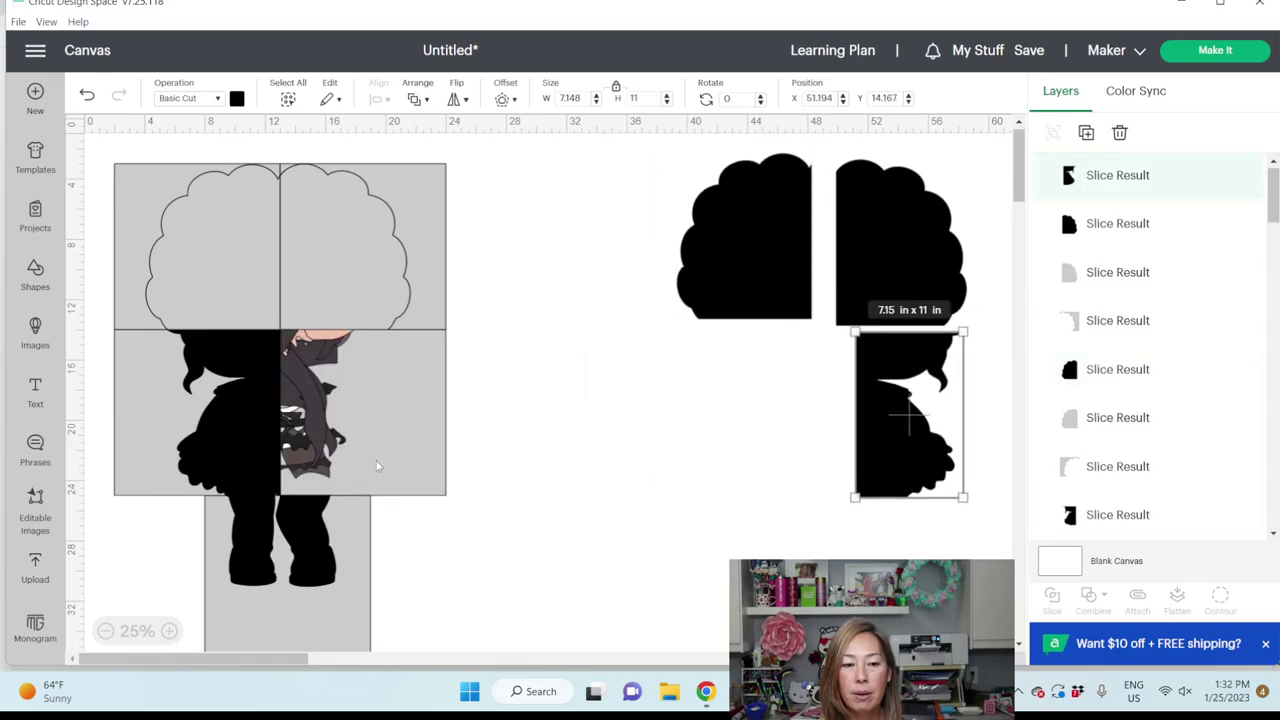
left_click_drag(188, 456, 716, 456)
left_click_drag(283, 540, 864, 558)
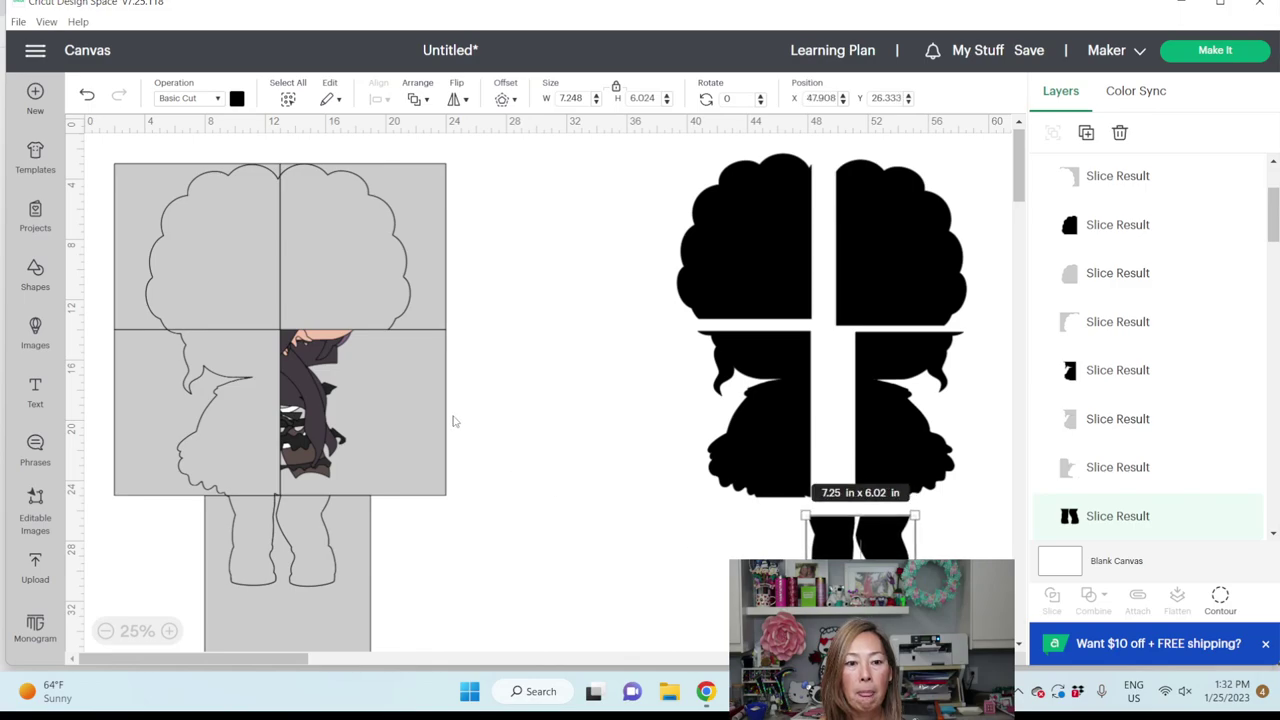
Delete the leftover grey slice pieces from the grid's first row.
left_click(375, 200)
left_click(375, 200)
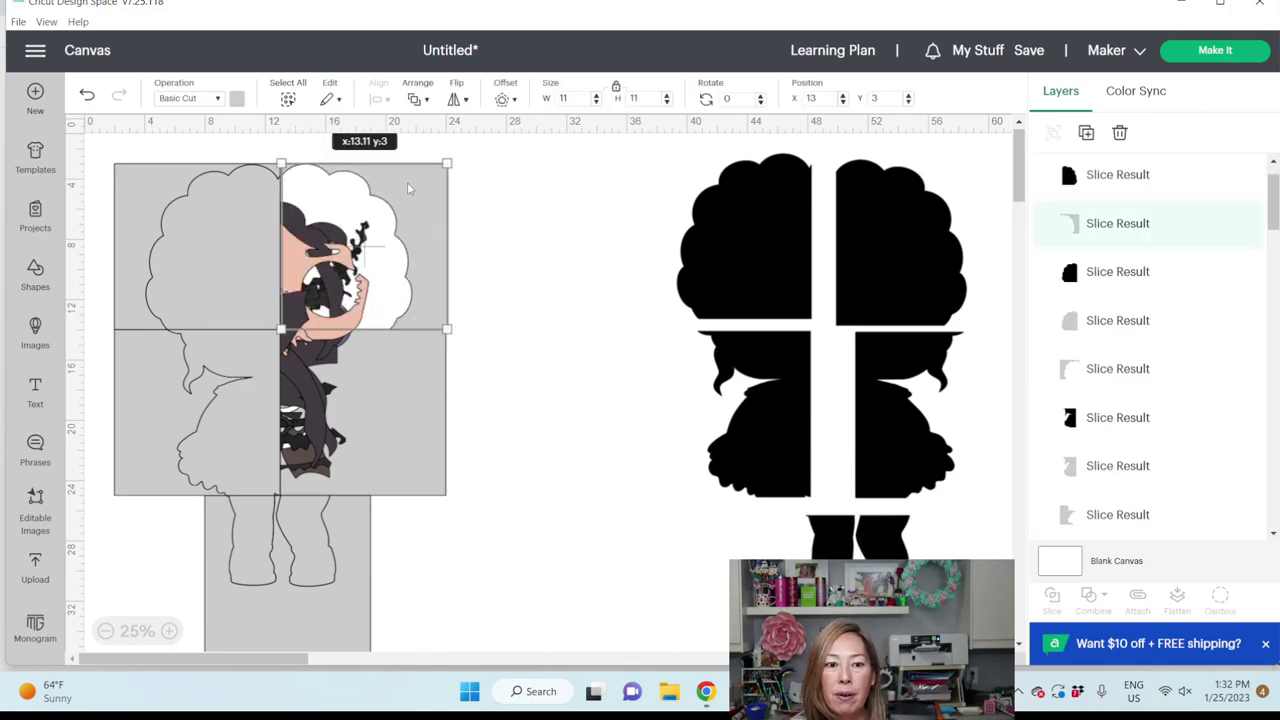
left_click(184, 245)
key("Delete")
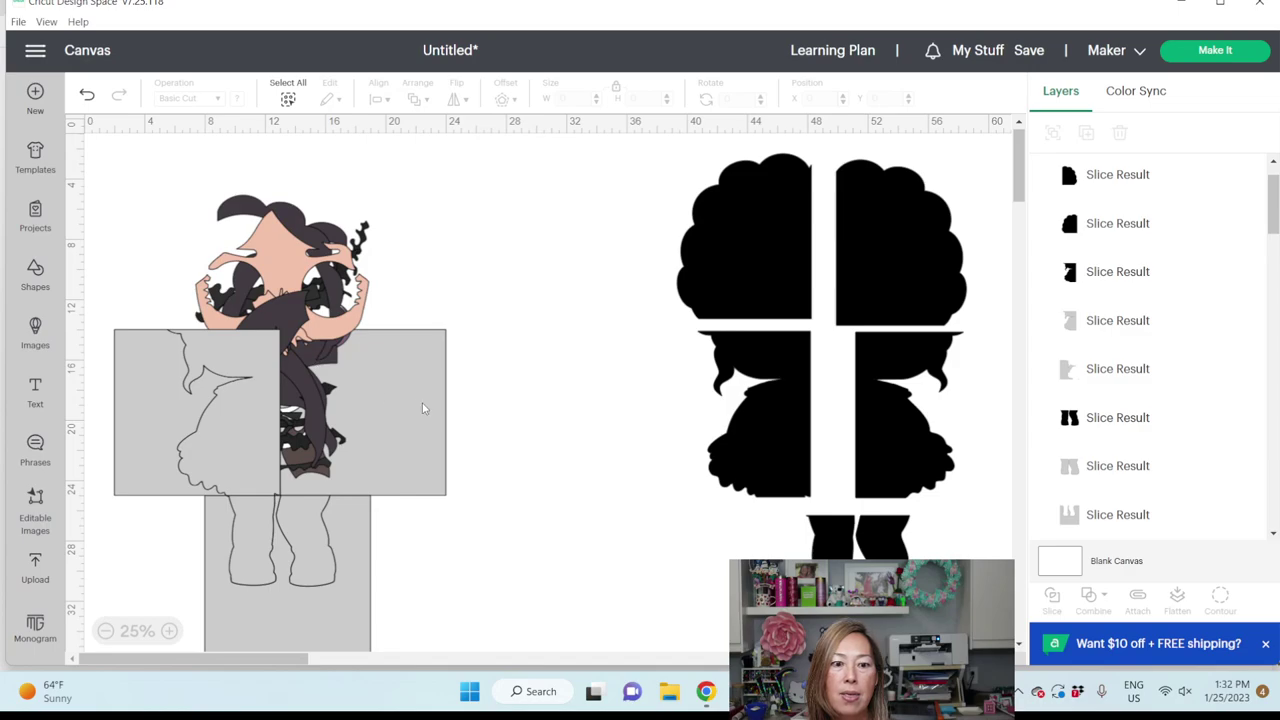
Delete the leftover grey slice pieces from the grid's second row and from the square beneath the legs.
left_click(423, 406)
key("Delete")
left_click(193, 425)
key("Delete")
left_click(150, 425)
key("Delete")
left_click(270, 570)
key("Delete")
left_click(297, 553)
key("Delete")
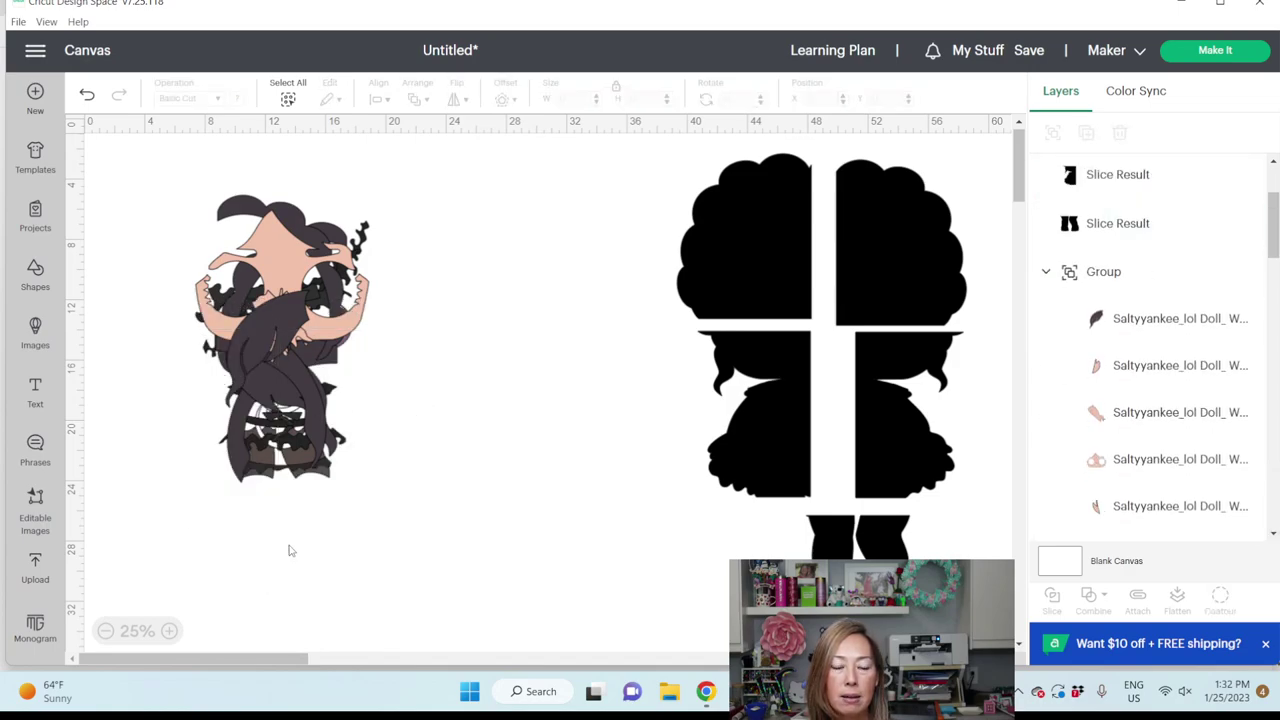
Ungroup the layered doll pieces and move the skin-coloured face piece into the empty area beside them.
left_click_drag(348, 369, 343, 411)
left_click_drag(270, 300, 481, 243)
left_click(1053, 136)
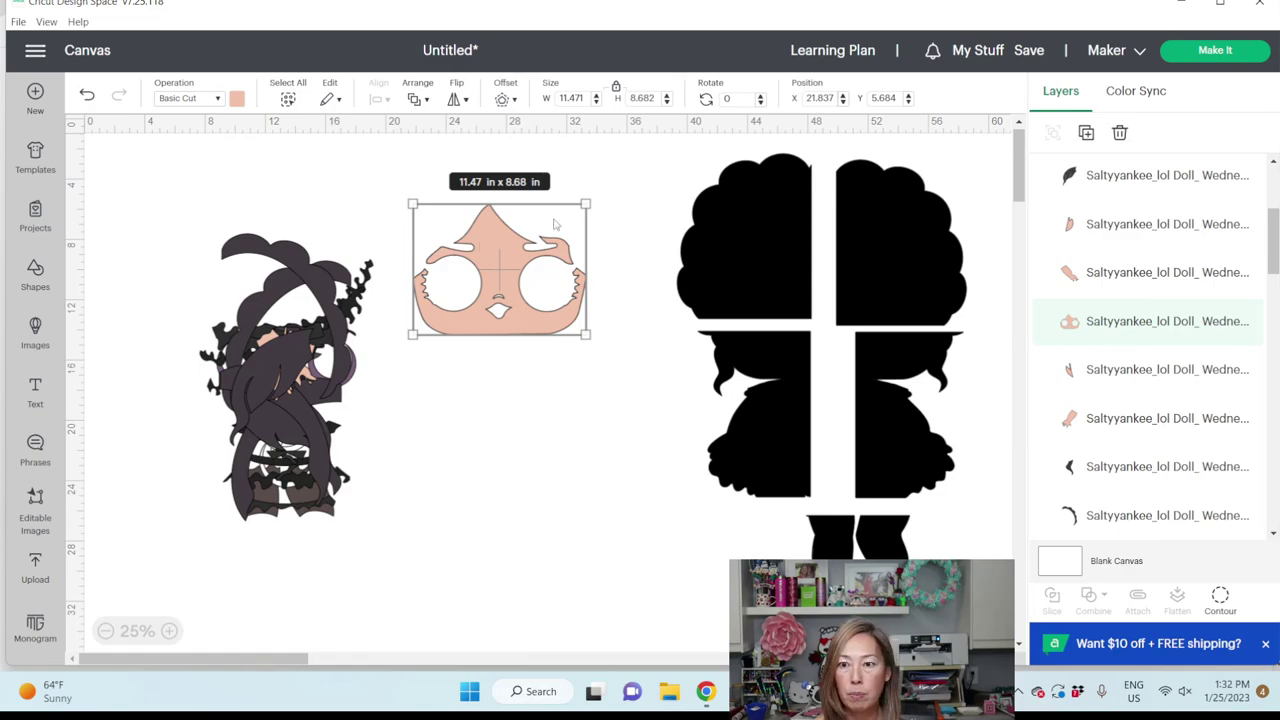
Duplicate the face piece and place the copy directly beneath the original.
left_click(1086, 132)
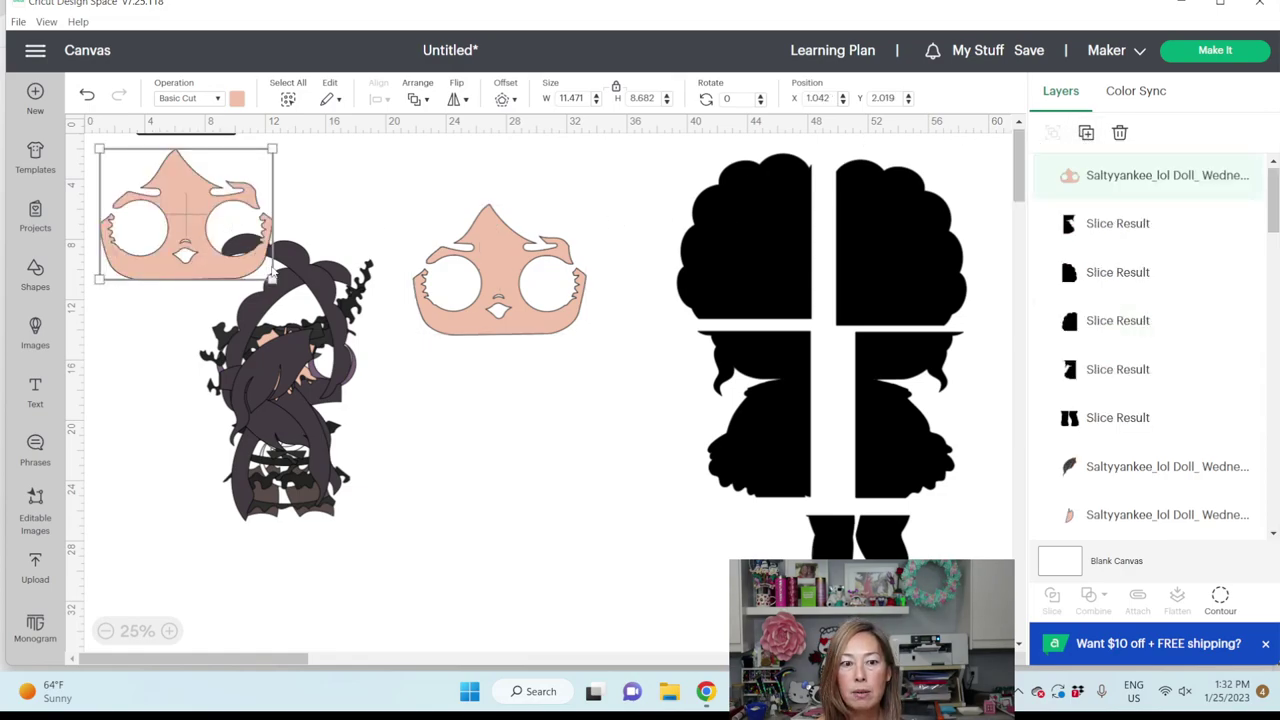
left_click_drag(196, 226, 511, 428)
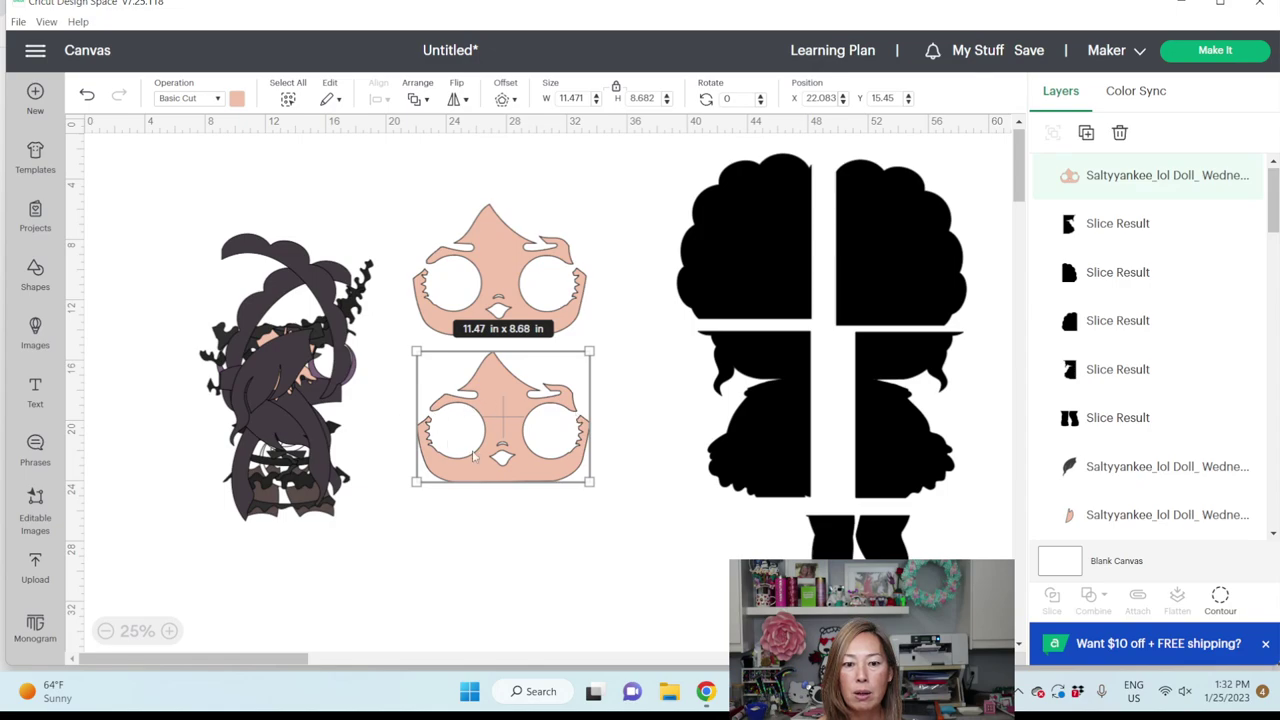
Try a half circle at the outer edge of the lower face's right eye opening, and remove it.
left_click(35, 275)
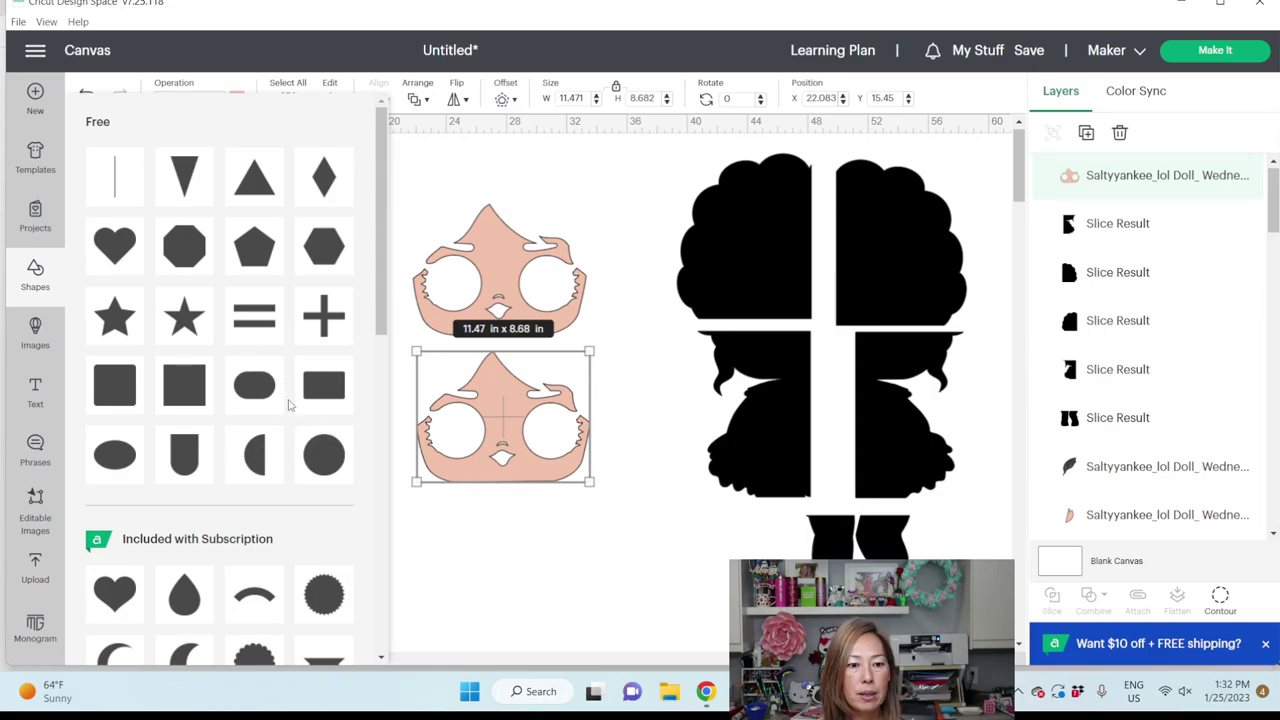
left_click(262, 462)
left_click_drag(143, 198, 580, 407)
left_click(636, 486)
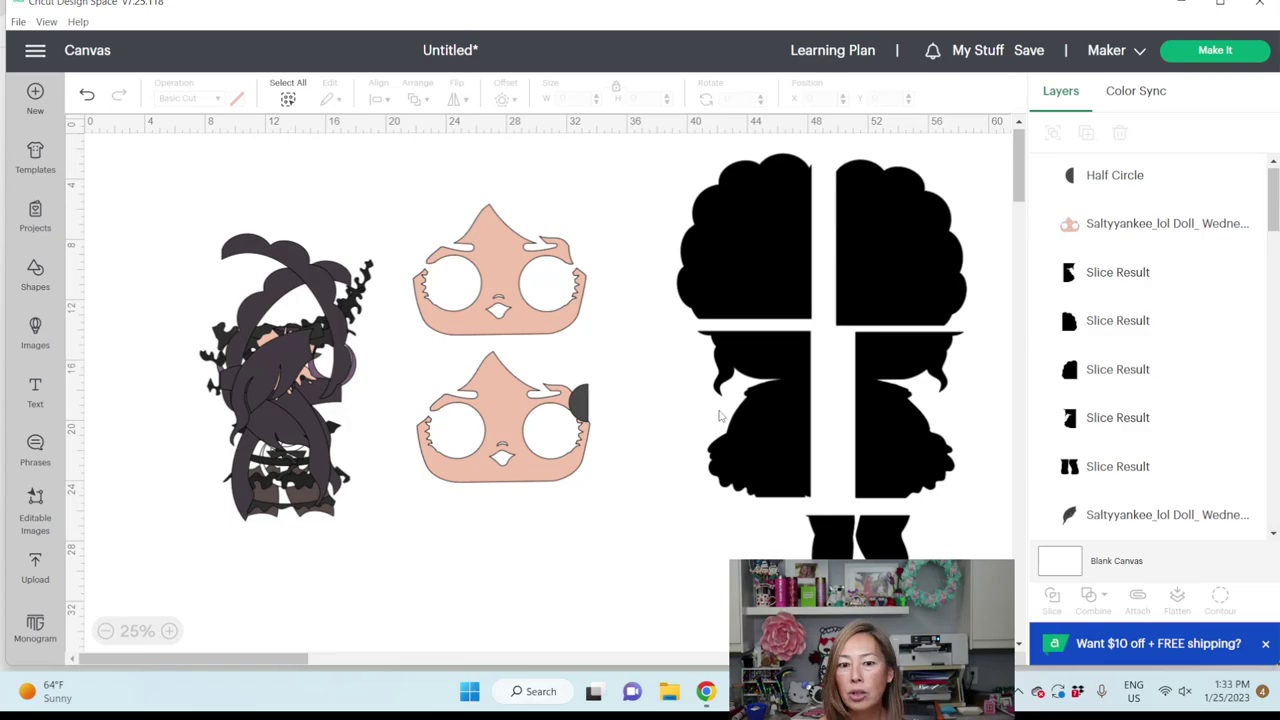
left_click_drag(581, 405, 631, 366)
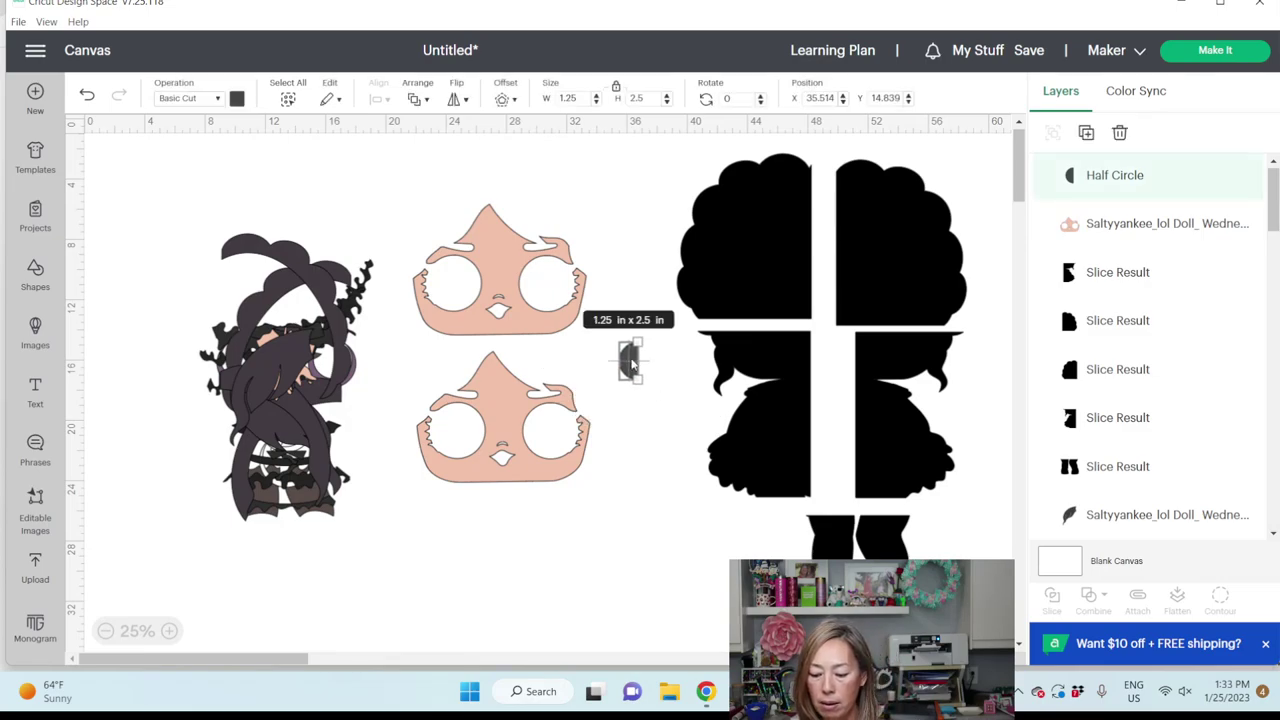
key("Delete")
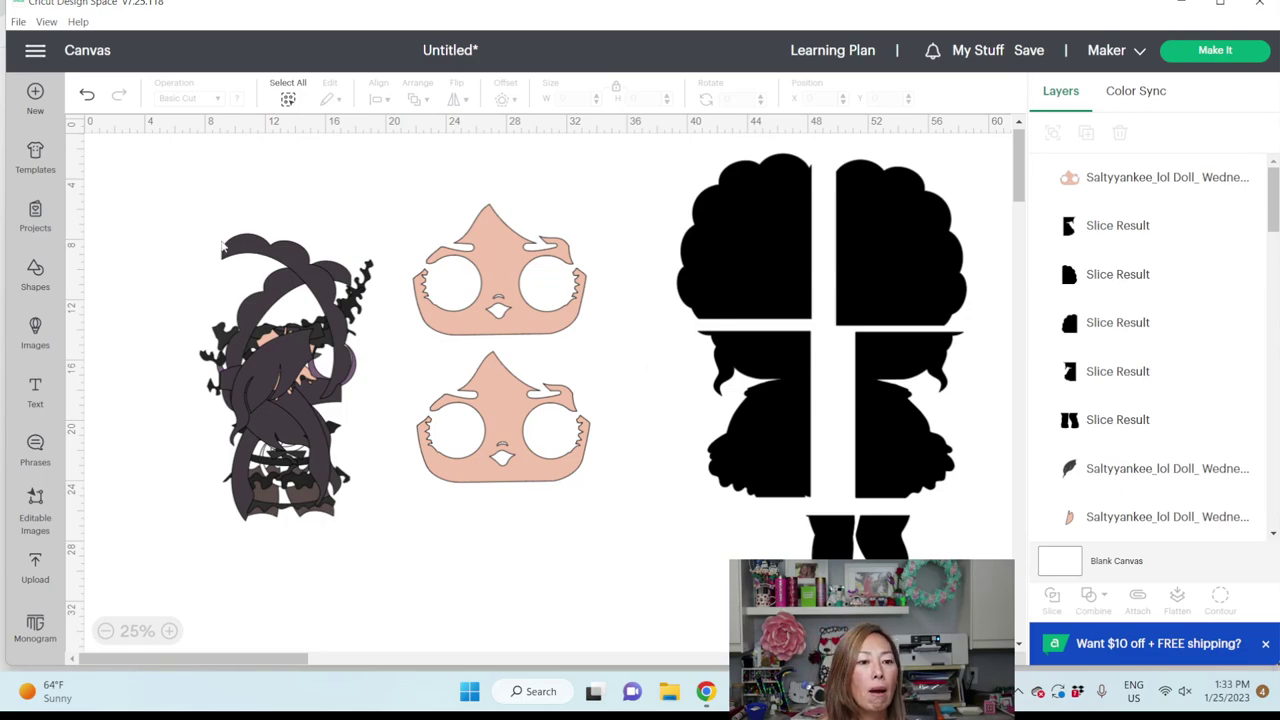
Try an oval about 1.25 by 0.83 in over the gap beside the upper face's right eye opening, and remove it.
left_click(35, 272)
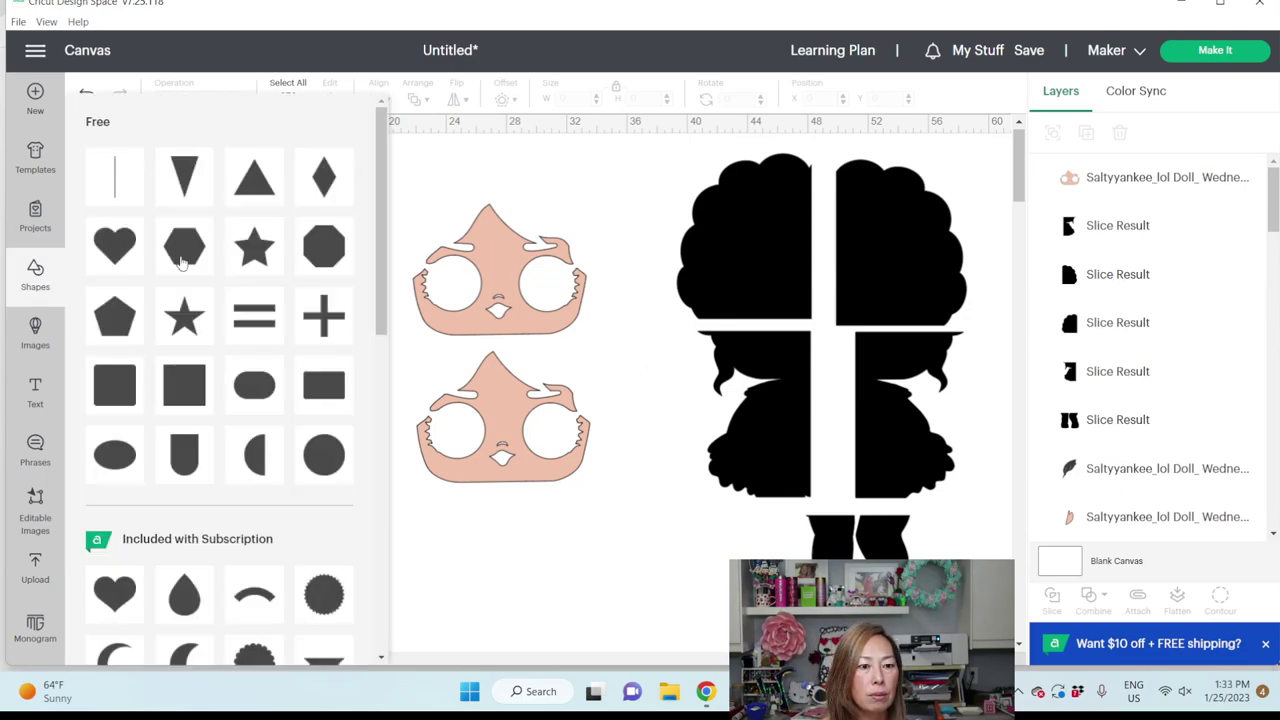
left_click(260, 396)
left_click_drag(185, 230, 573, 262)
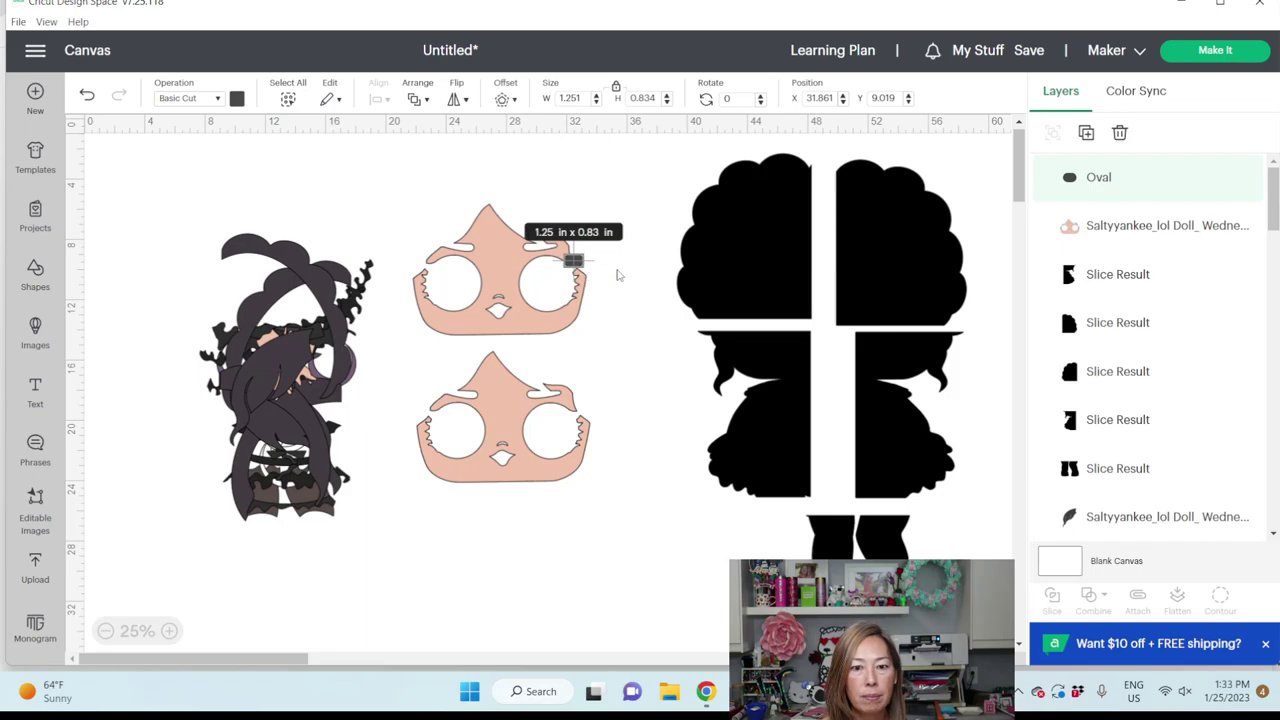
left_click_drag(577, 265, 587, 272)
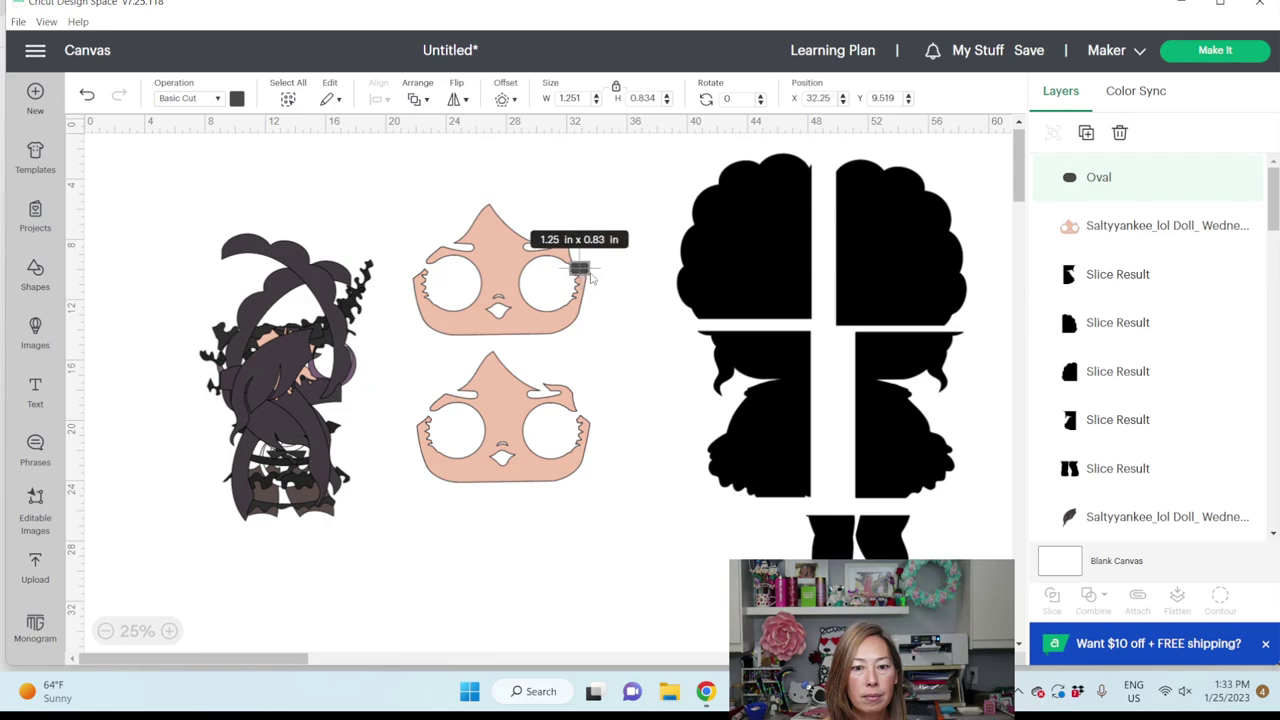
left_click_drag(585, 273, 177, 177)
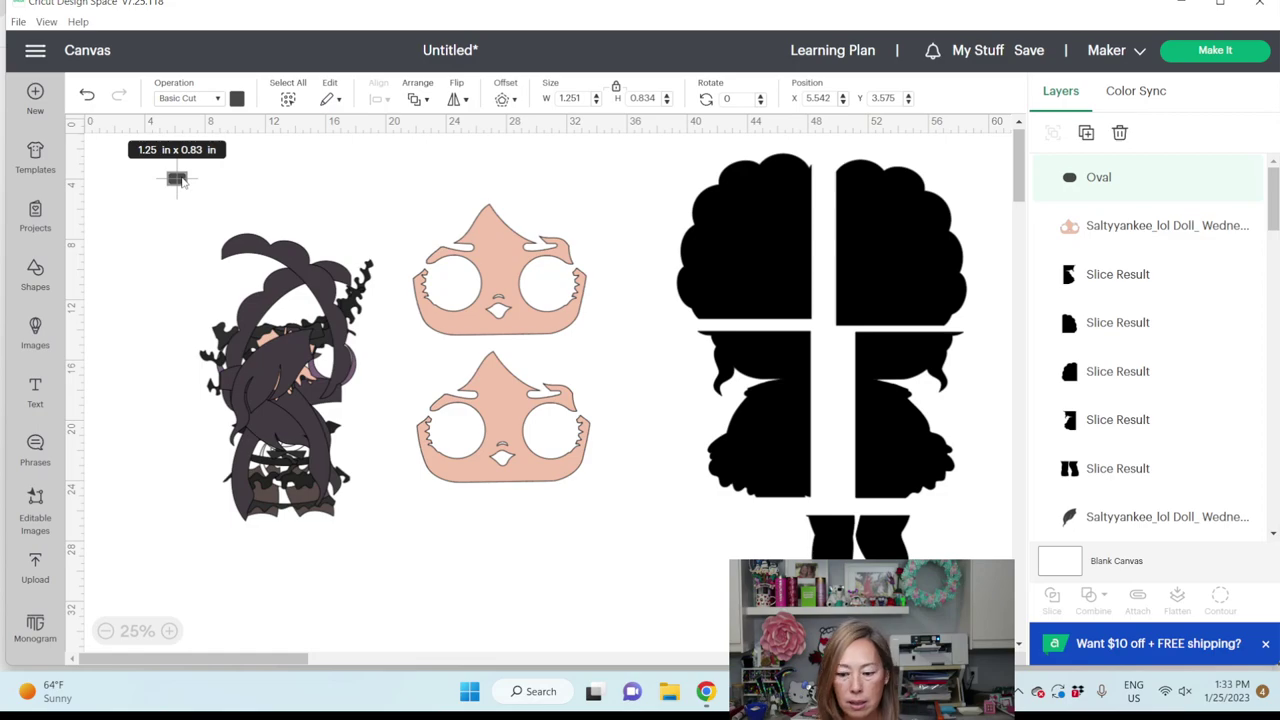
left_click(169, 188)
key("Delete")
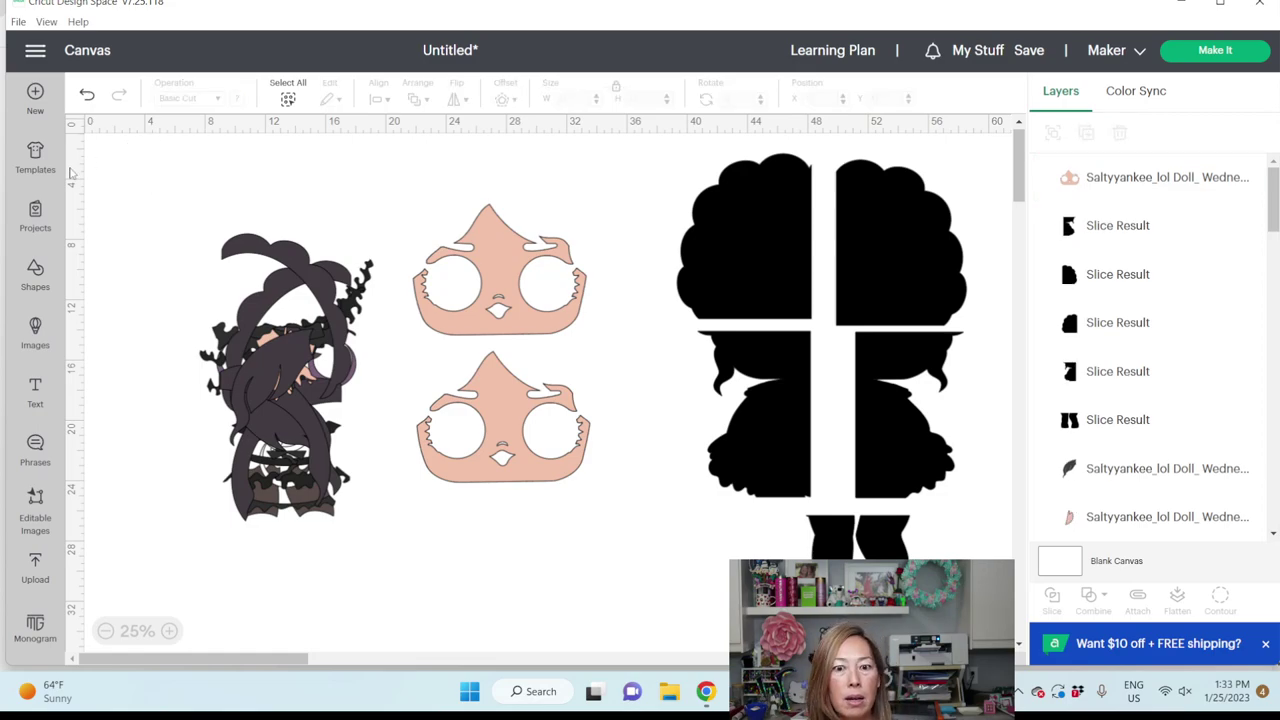
Add a circle, shrink it to about 0.46 in, and place it over the gap beside the upper face's right eye opening.
left_click(48, 280)
left_click(320, 462)
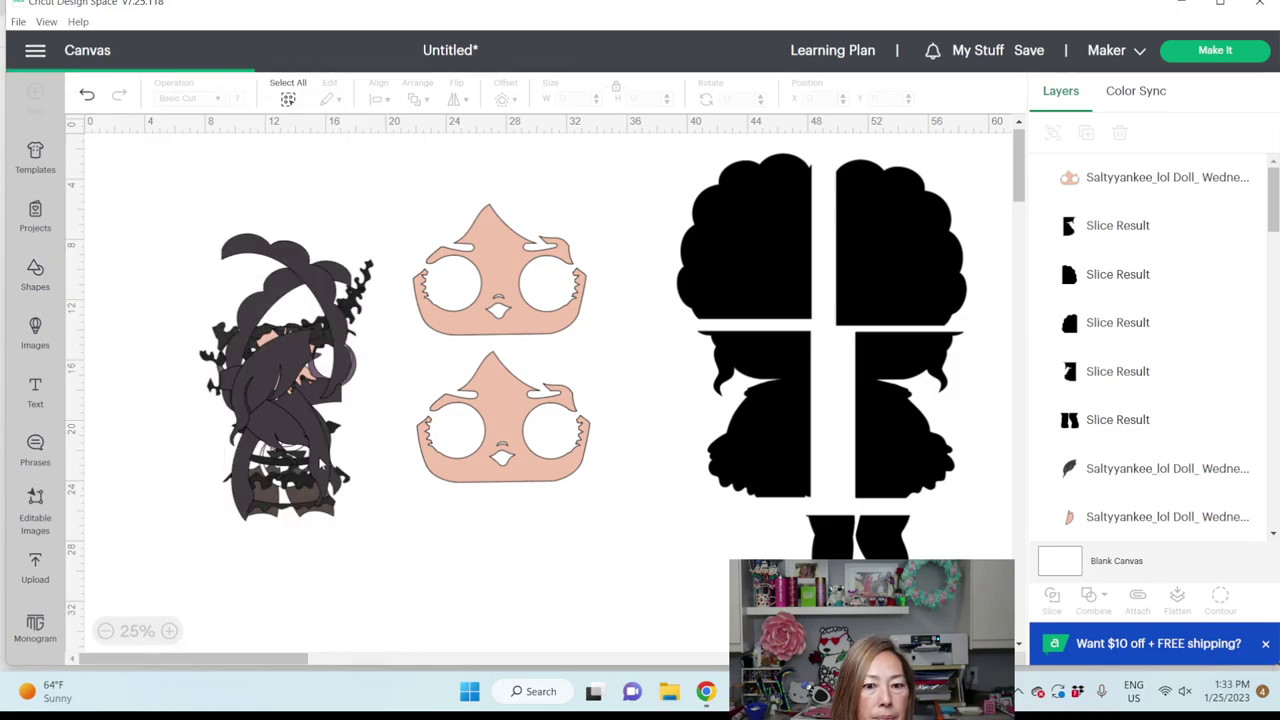
left_click(170, 631)
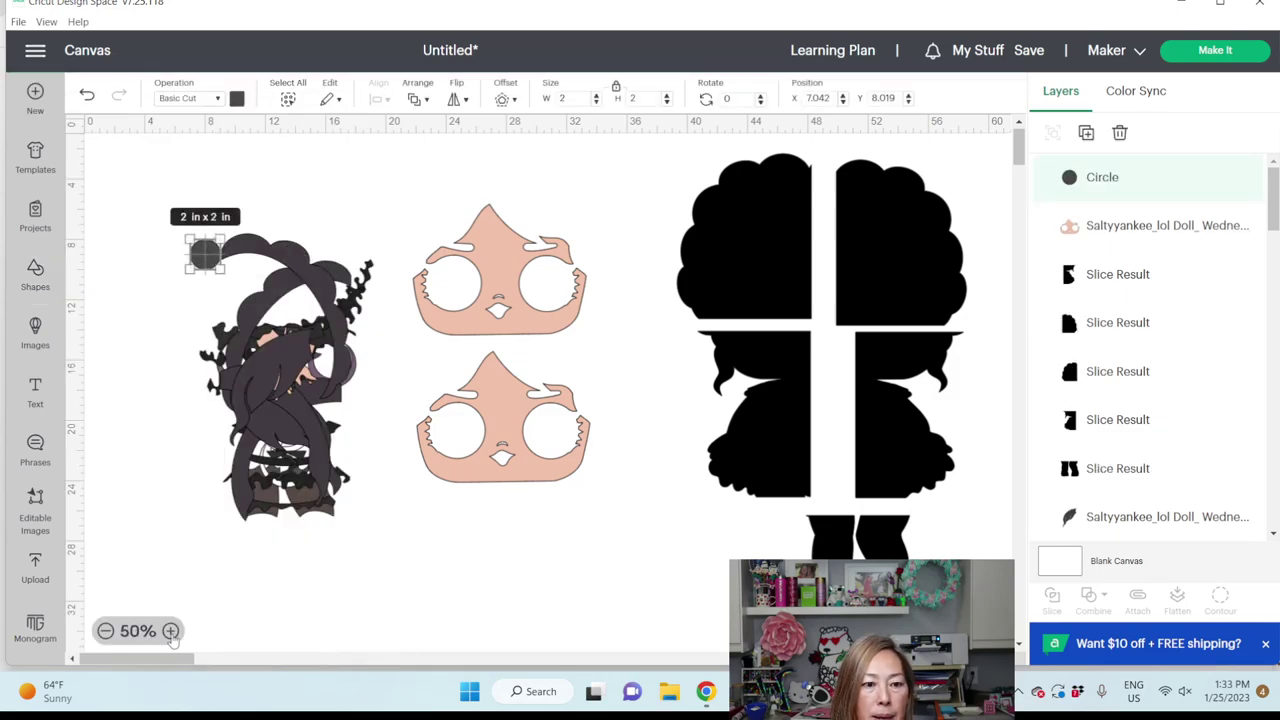
left_click(170, 631)
left_click_drag(213, 411, 715, 409)
left_click_drag(184, 661, 229, 660)
left_click_drag(125, 405, 714, 439)
left_click(707, 352)
left_click(771, 354)
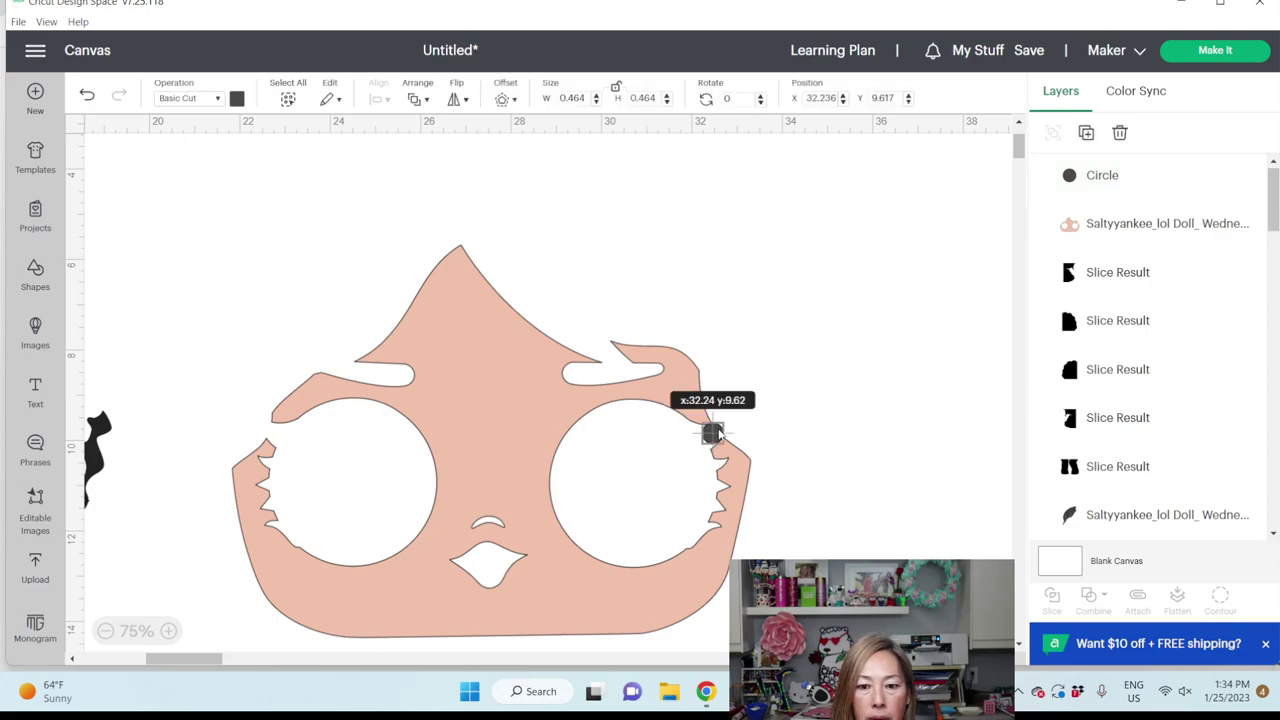
Nudge the circle to about X 32.18, Y 9.66 within the gap and set its size to 0.3 in.
left_click_drag(712, 432, 715, 434)
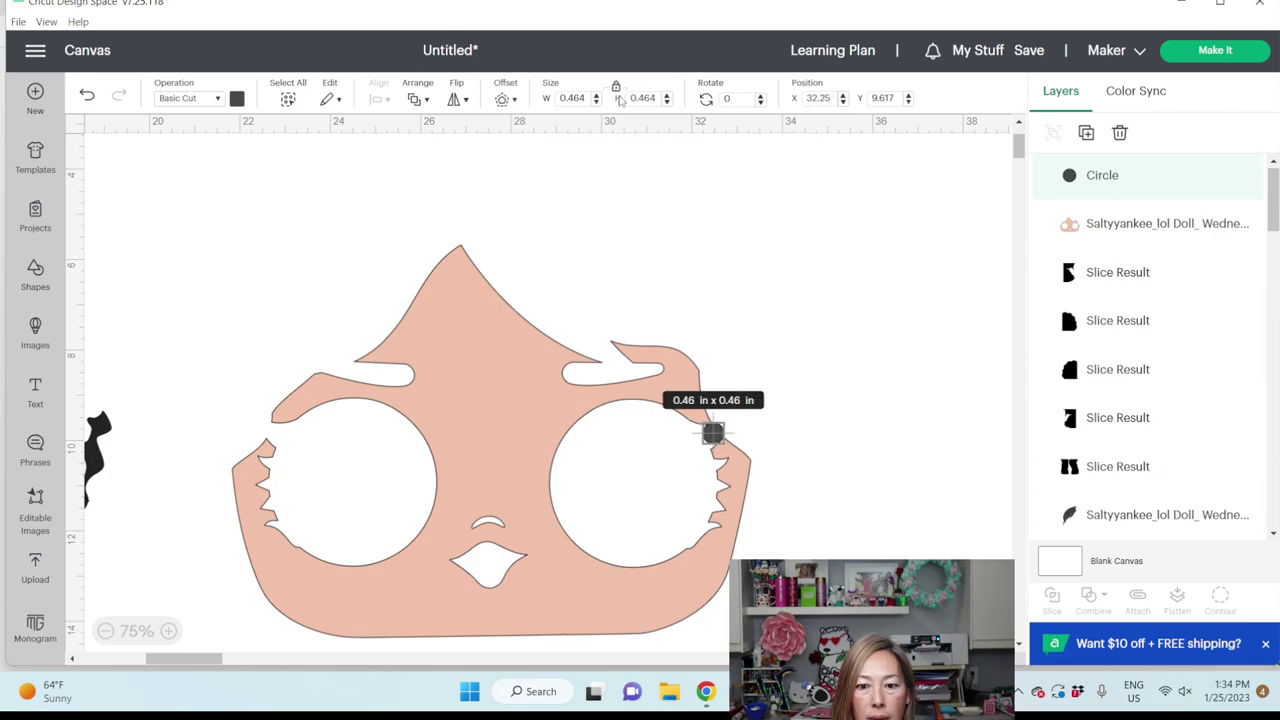
left_click(786, 334)
left_click_drag(712, 433, 714, 440)
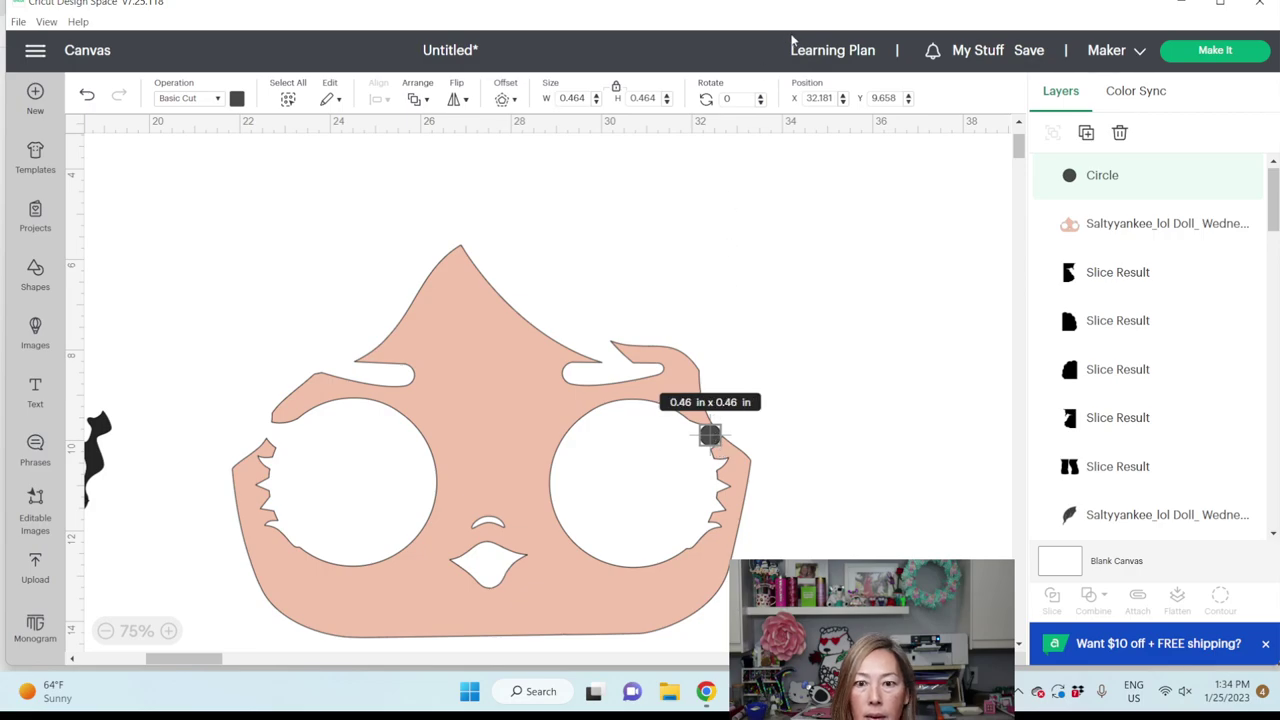
double_click(584, 97)
type("1")
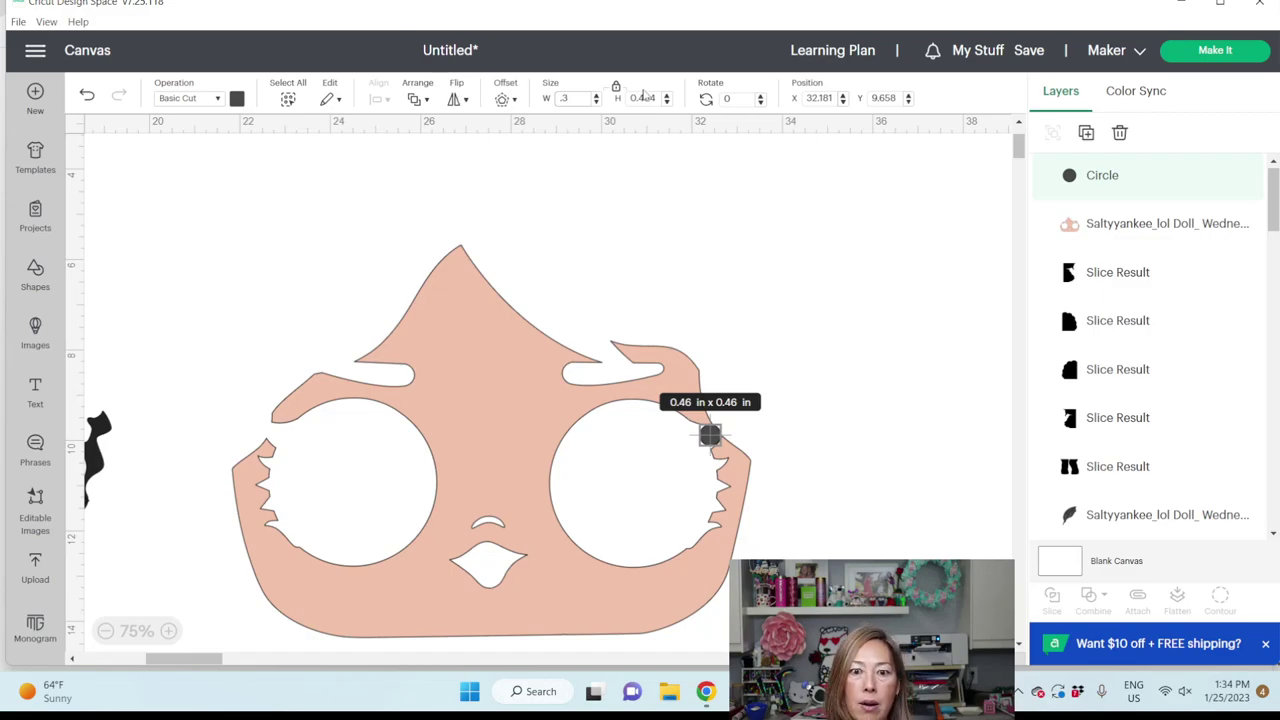
key("Return")
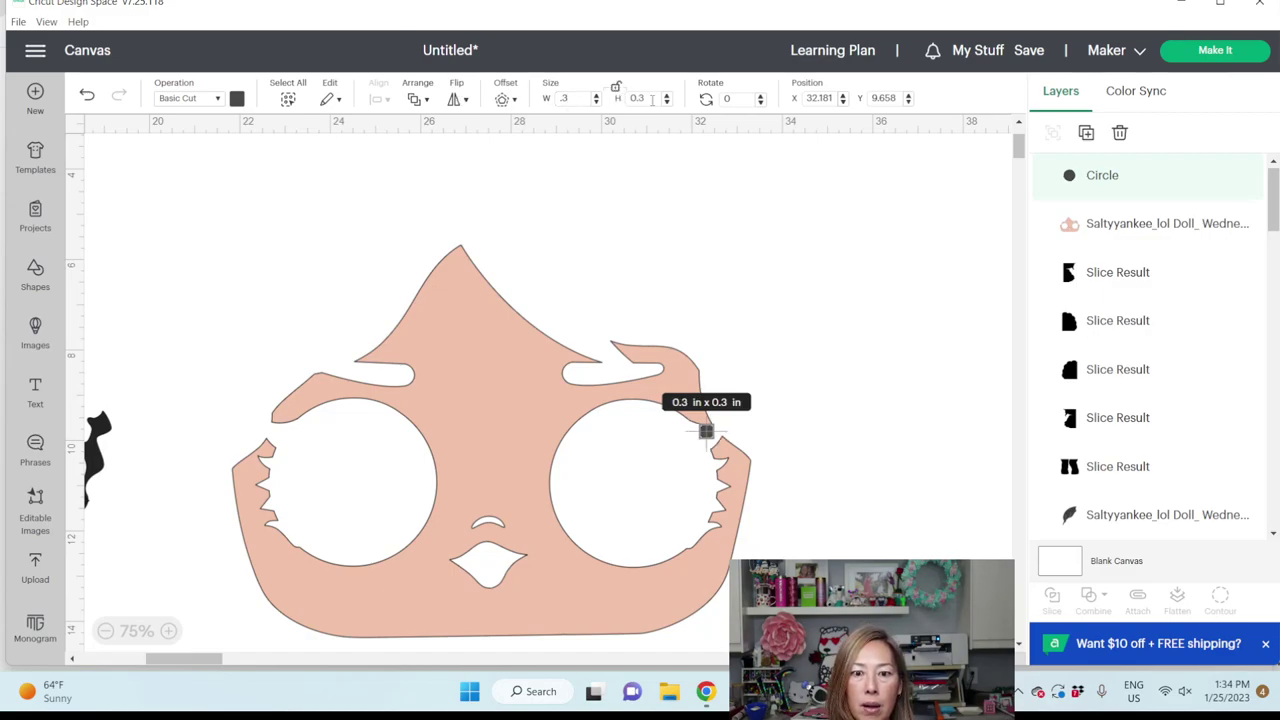
Set the circle's height to 0.4 in and shift it to about X 32.31, Y 9.64 over the gap.
left_click(651, 100)
type("0.4")
key("Tab")
left_click(822, 323)
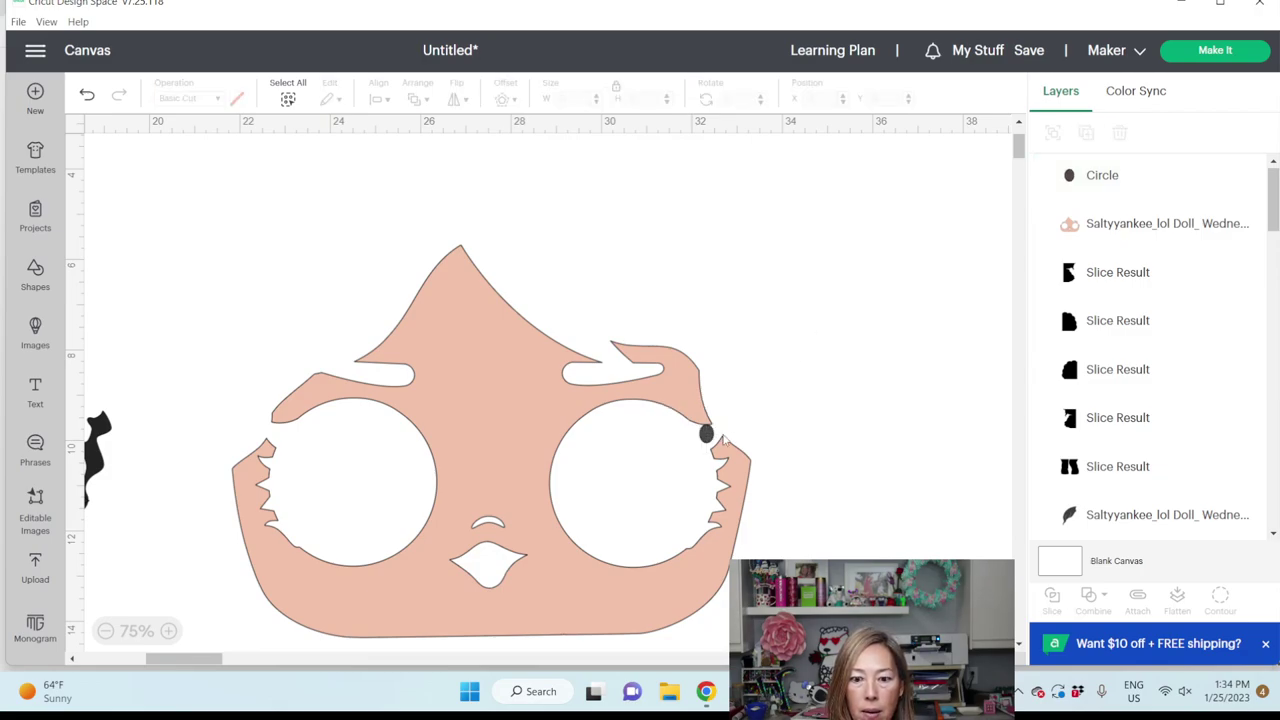
mouse_move(707, 437)
left_mouse_down()
mouse_move(705, 420)
mouse_move(731, 446)
mouse_move(713, 435)
left_mouse_up()
left_click(753, 458)
left_click(780, 391)
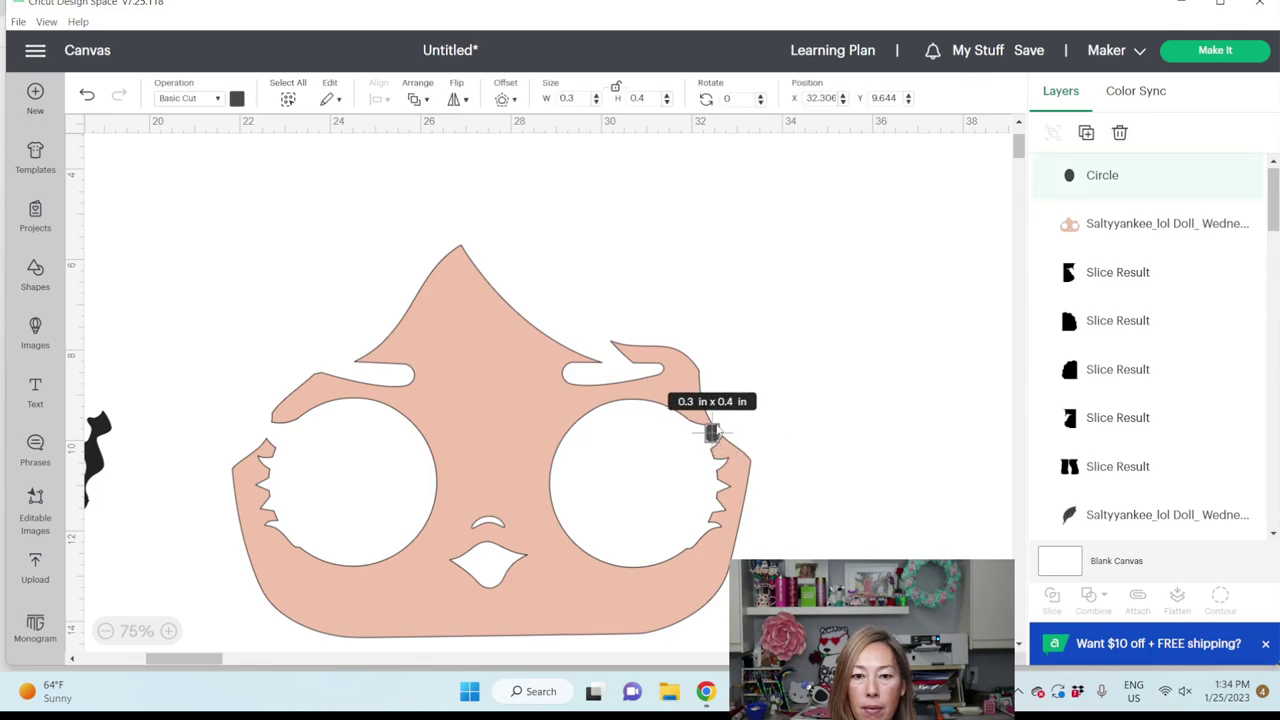
Set the circle's height to 0.5 in, try it over the gap, and move it aside above the face.
left_click(645, 100)
type("0.5")
key("Tab")
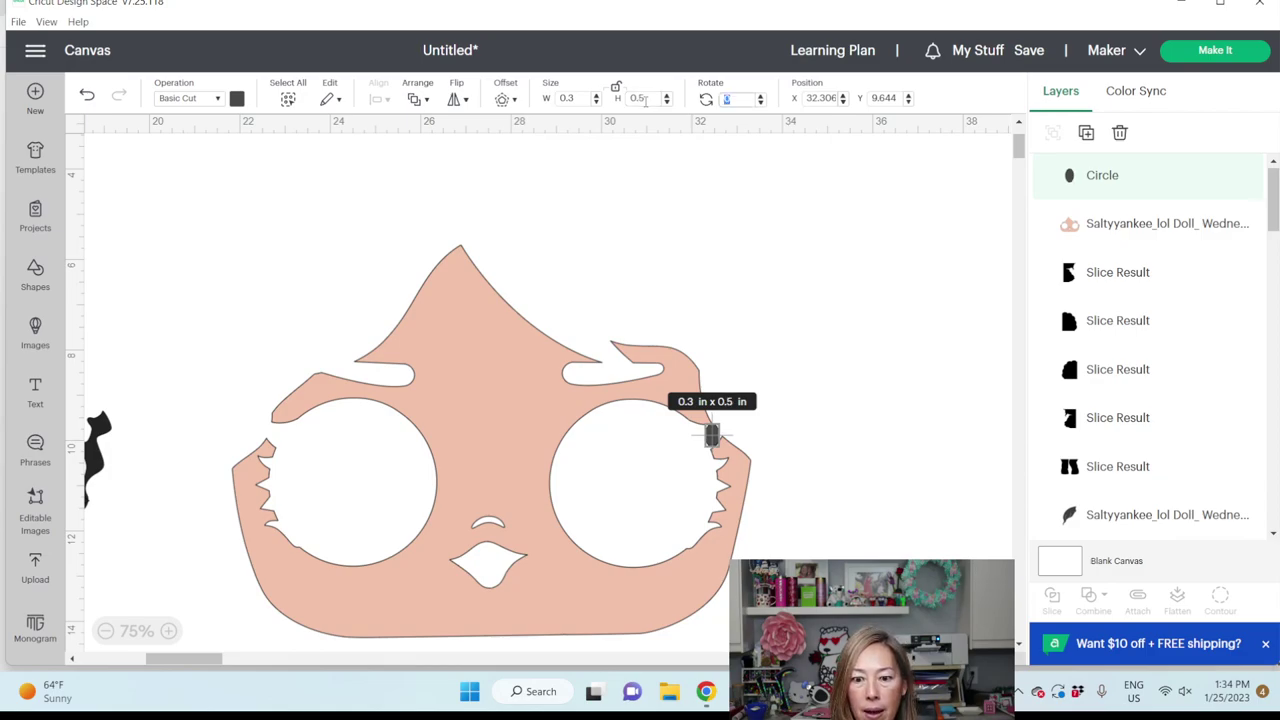
left_click(803, 240)
left_click_drag(714, 434, 716, 440)
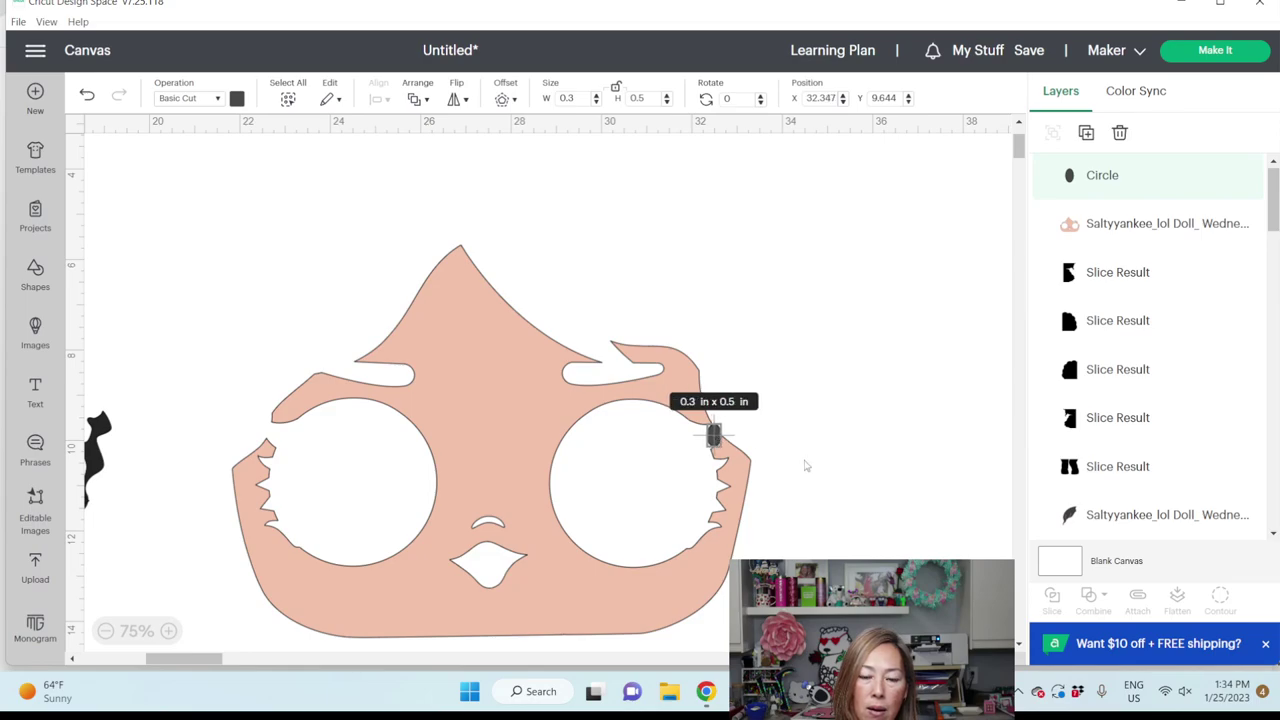
left_click(806, 464)
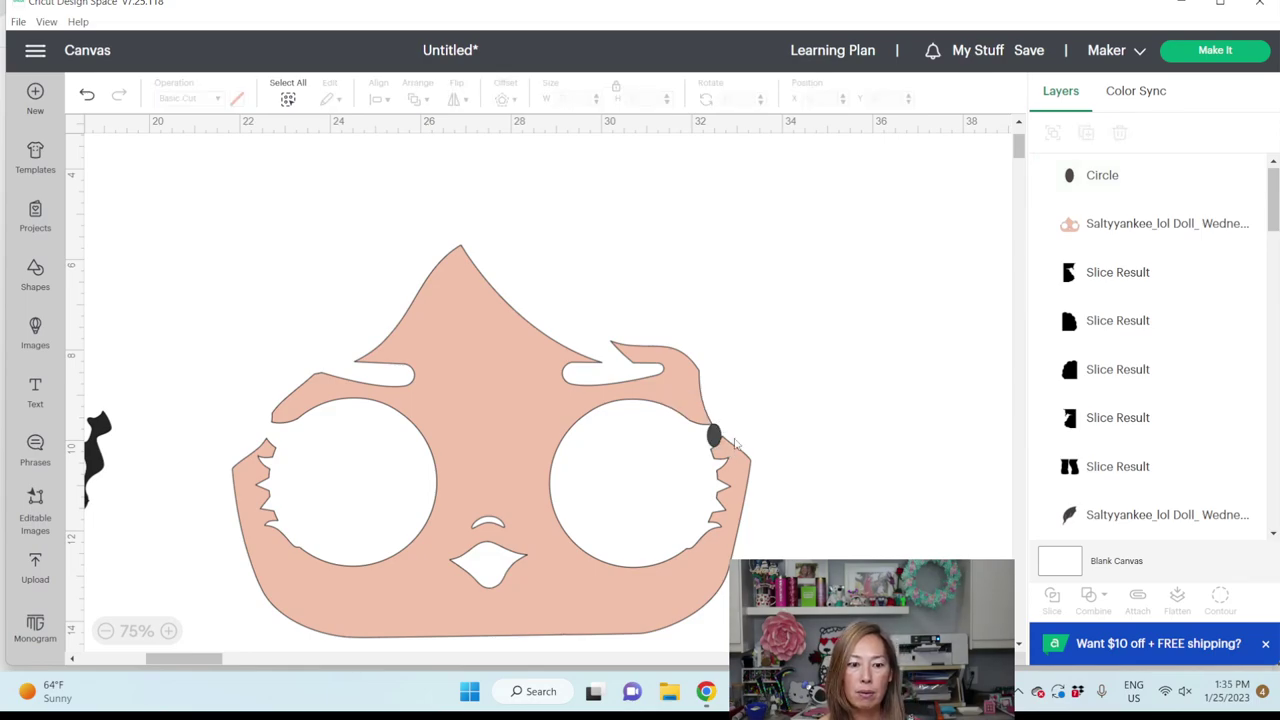
left_click_drag(717, 433, 676, 201)
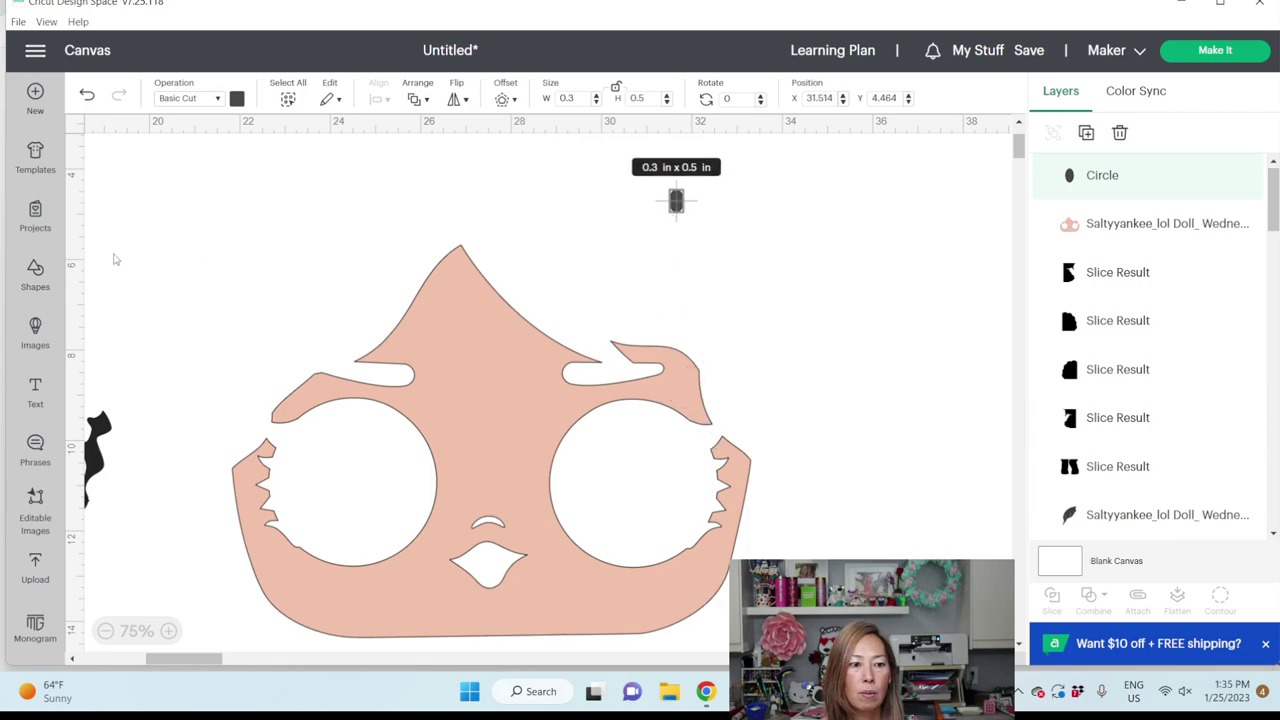
Add a squircle shape, shrink it to about 0.42 by 0.63 in, and angle it over the gap beside the right eye opening.
left_click(35, 272)
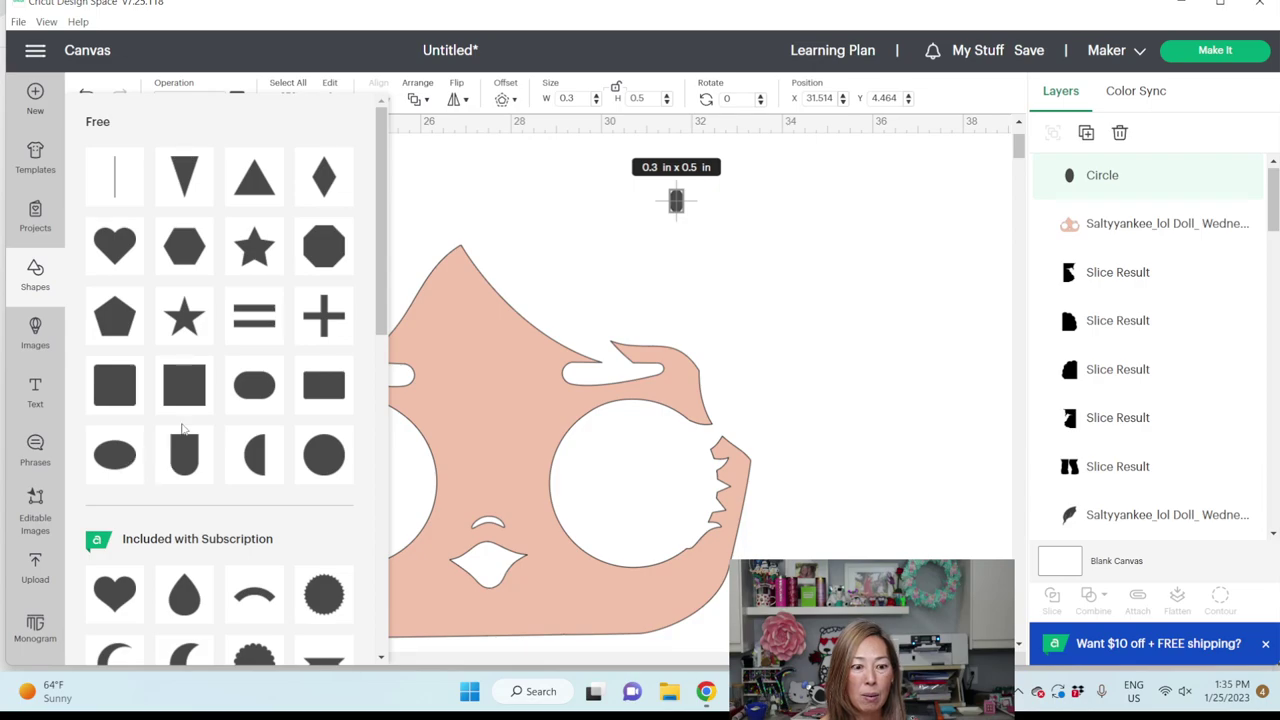
scroll(197, 425, "down", 2)
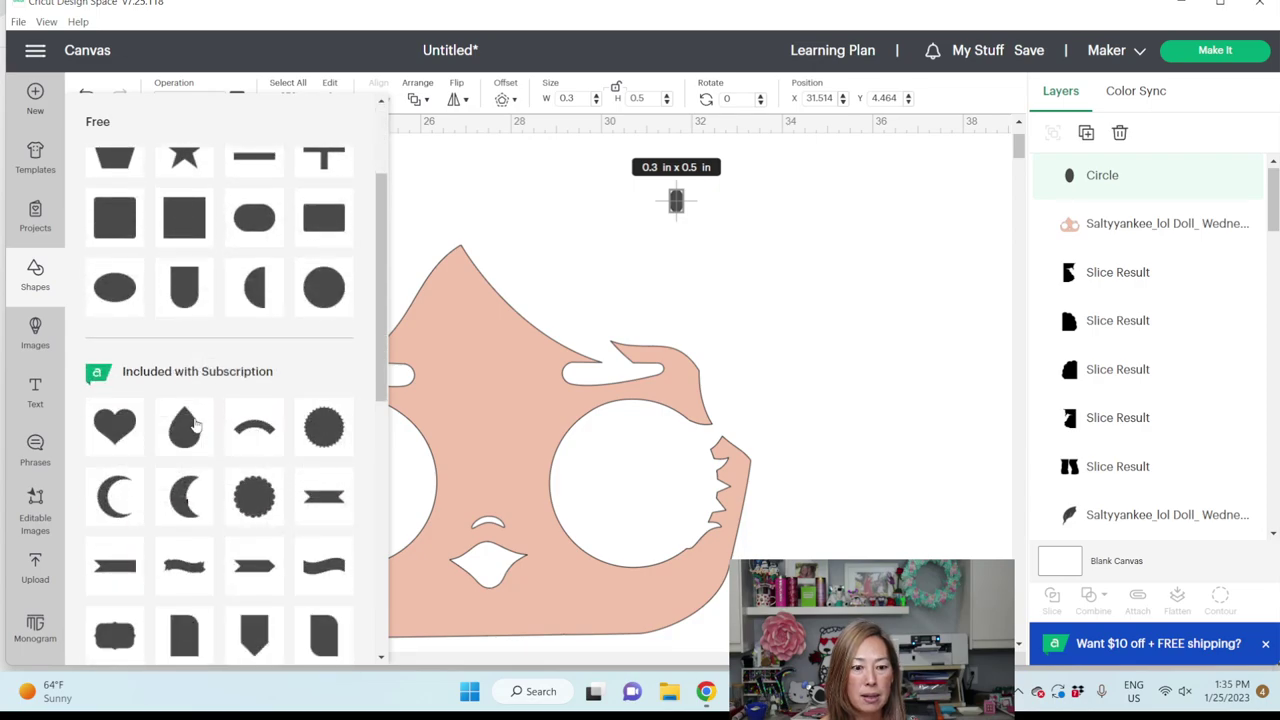
scroll(197, 425, "down", 2)
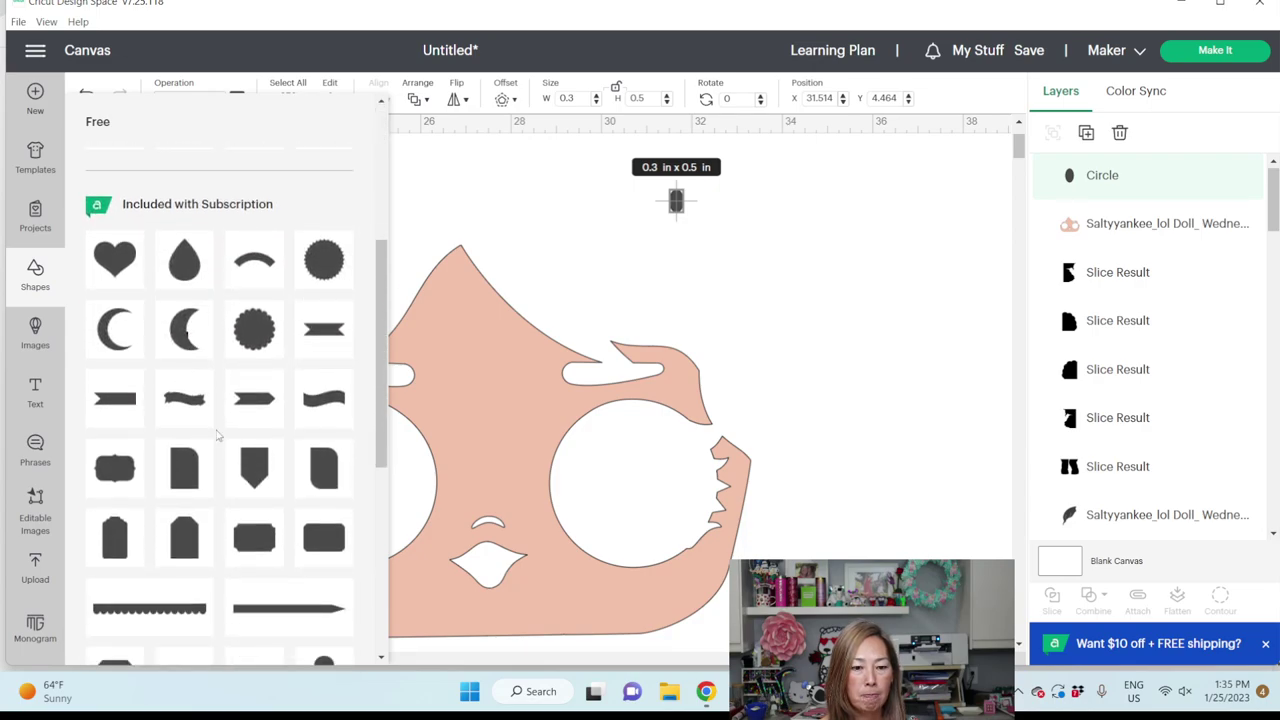
left_click(326, 466)
left_click_drag(145, 220, 761, 418)
left_click_drag(728, 440, 712, 438)
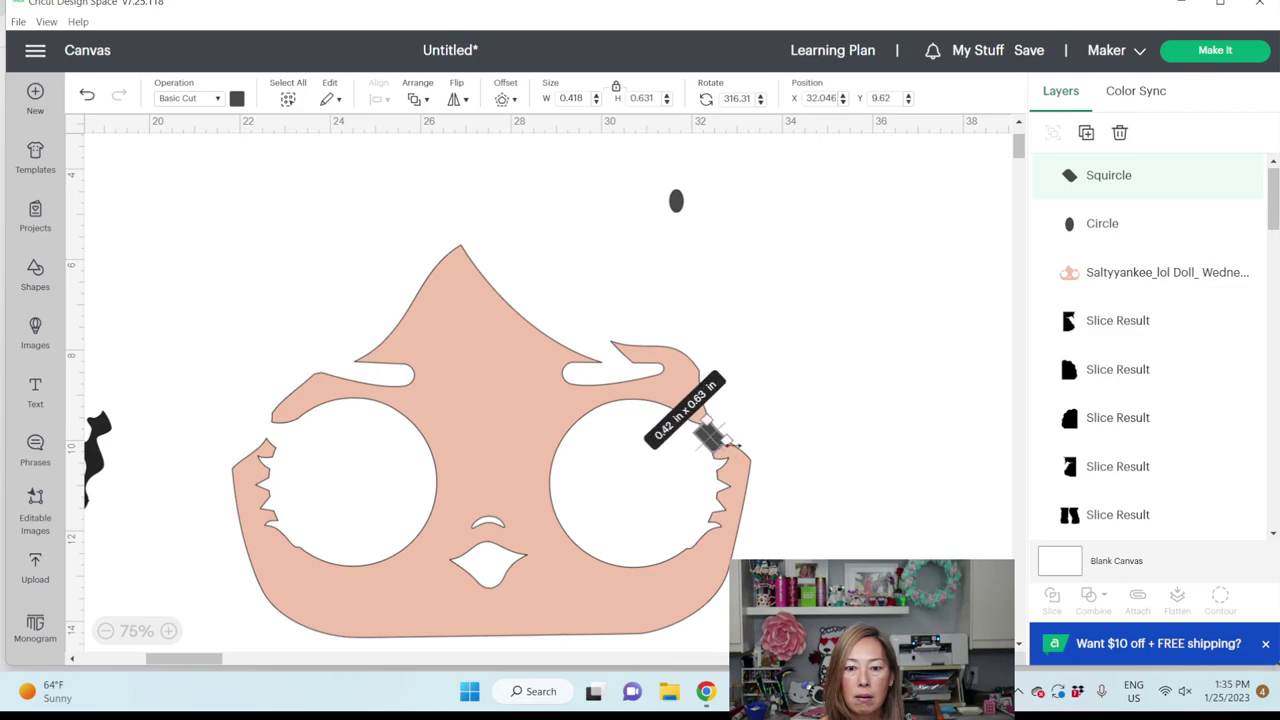
left_click(818, 430)
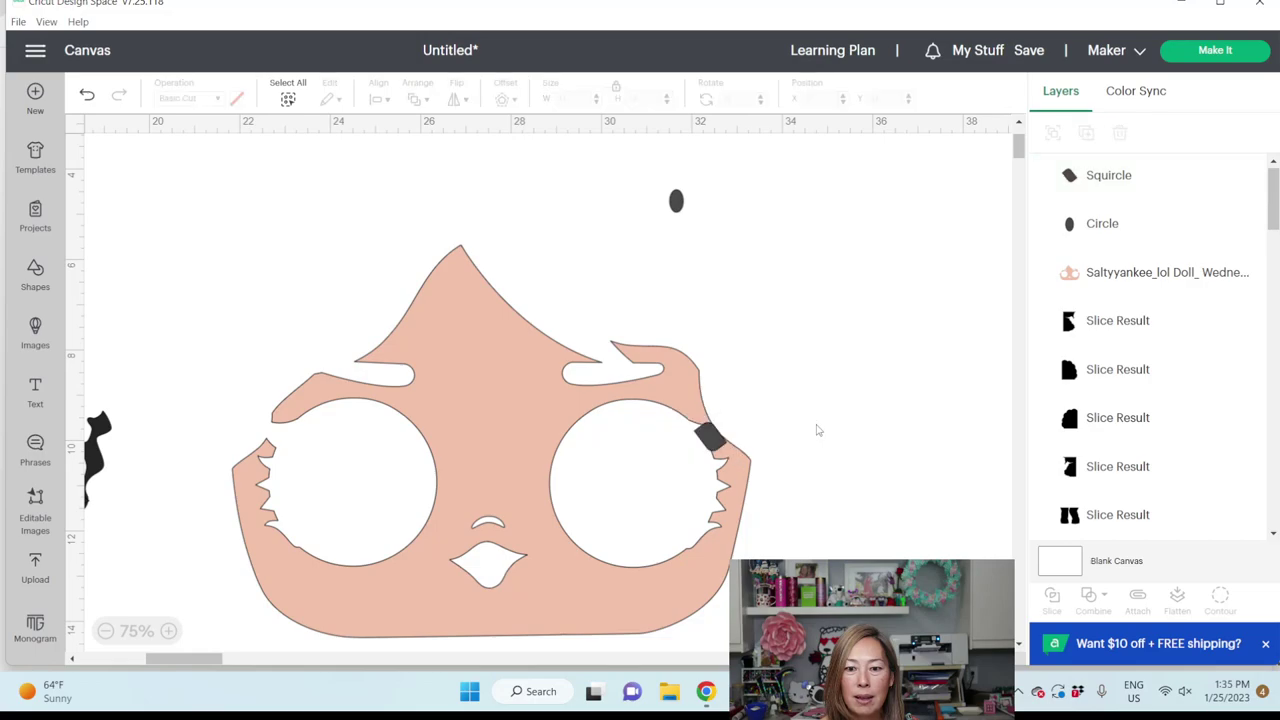
Narrow the squircle to about 0.31 in and rotate it to about 319° so it bridges the right gap along the face's outer edge.
left_click(710, 444)
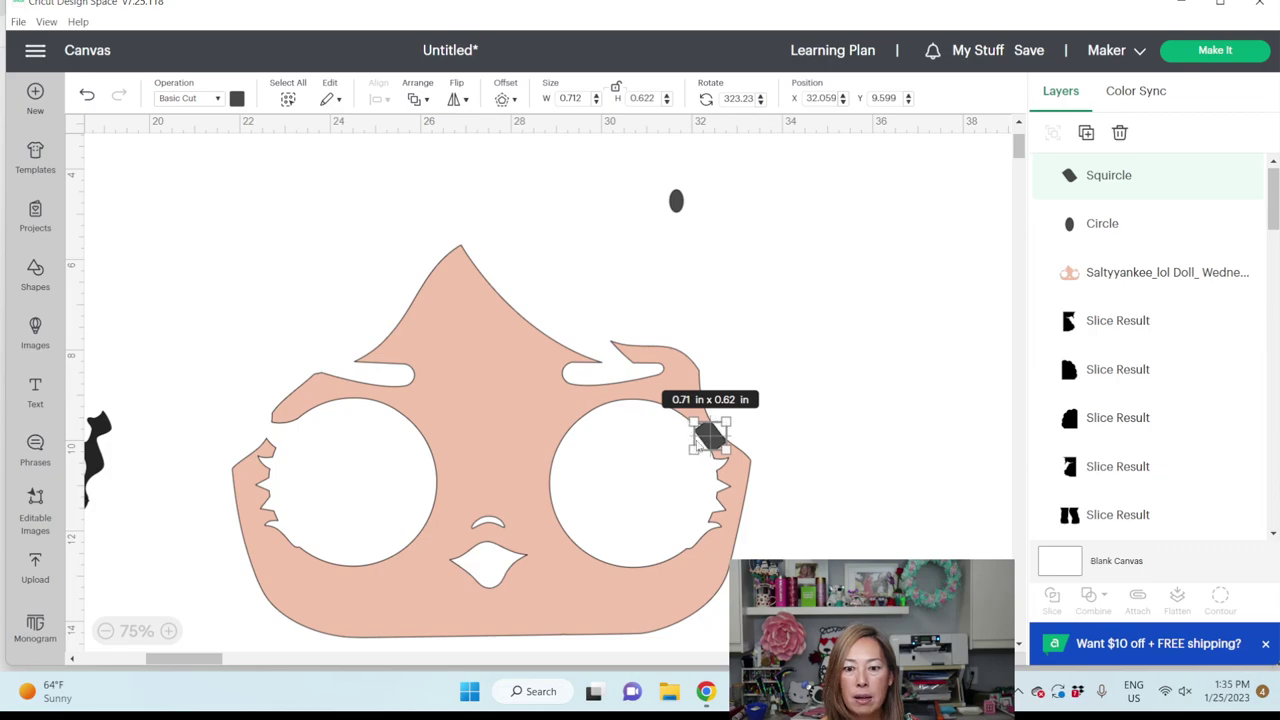
left_click_drag(690, 447, 713, 436)
left_click(808, 408)
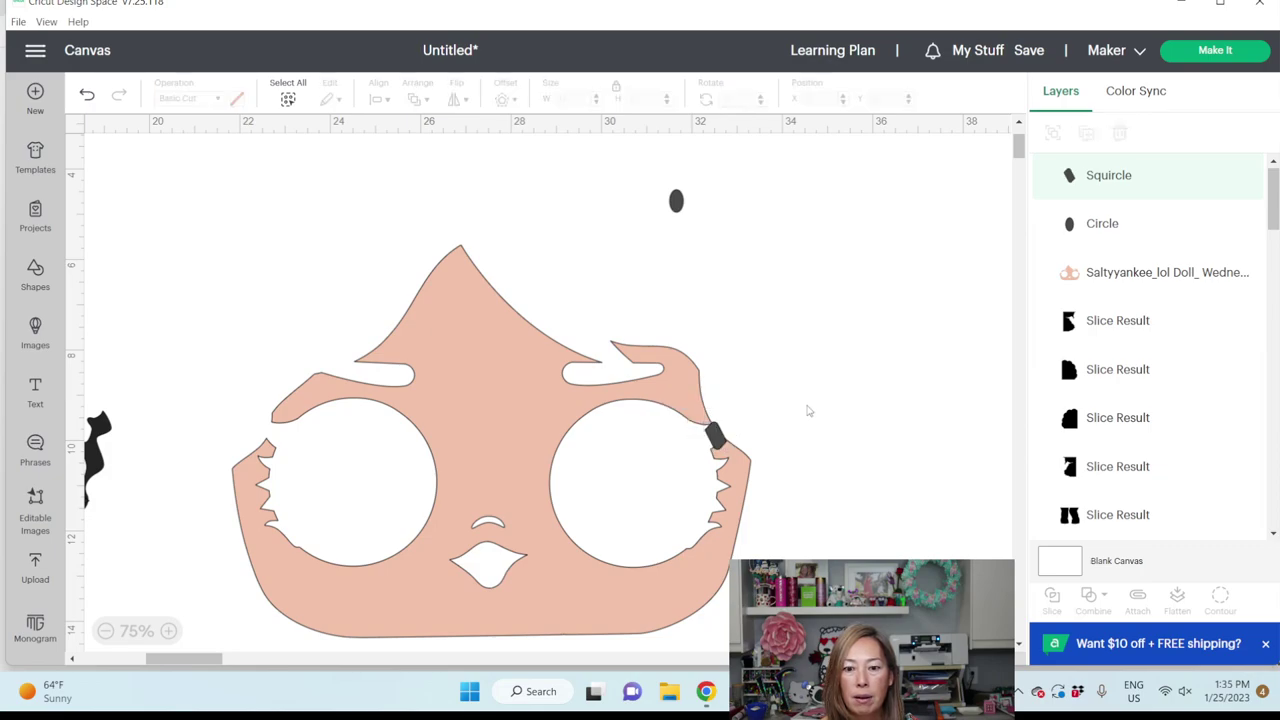
left_click(717, 437)
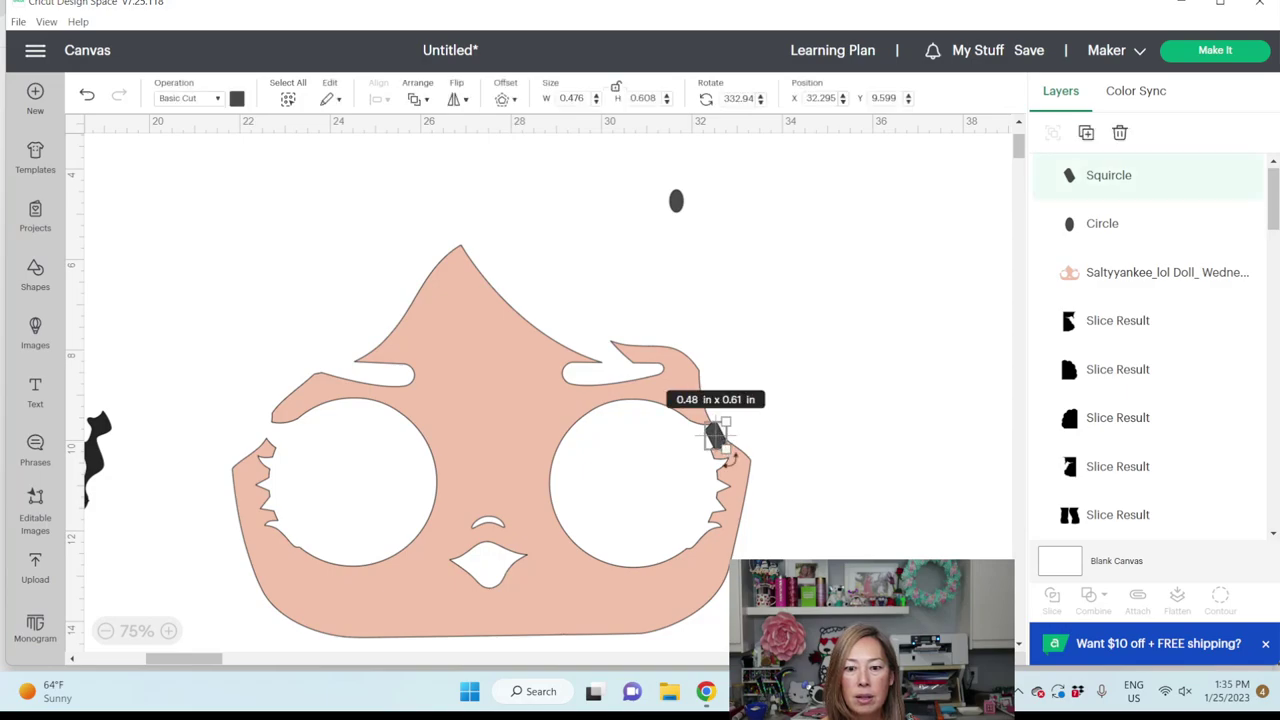
left_click(773, 434)
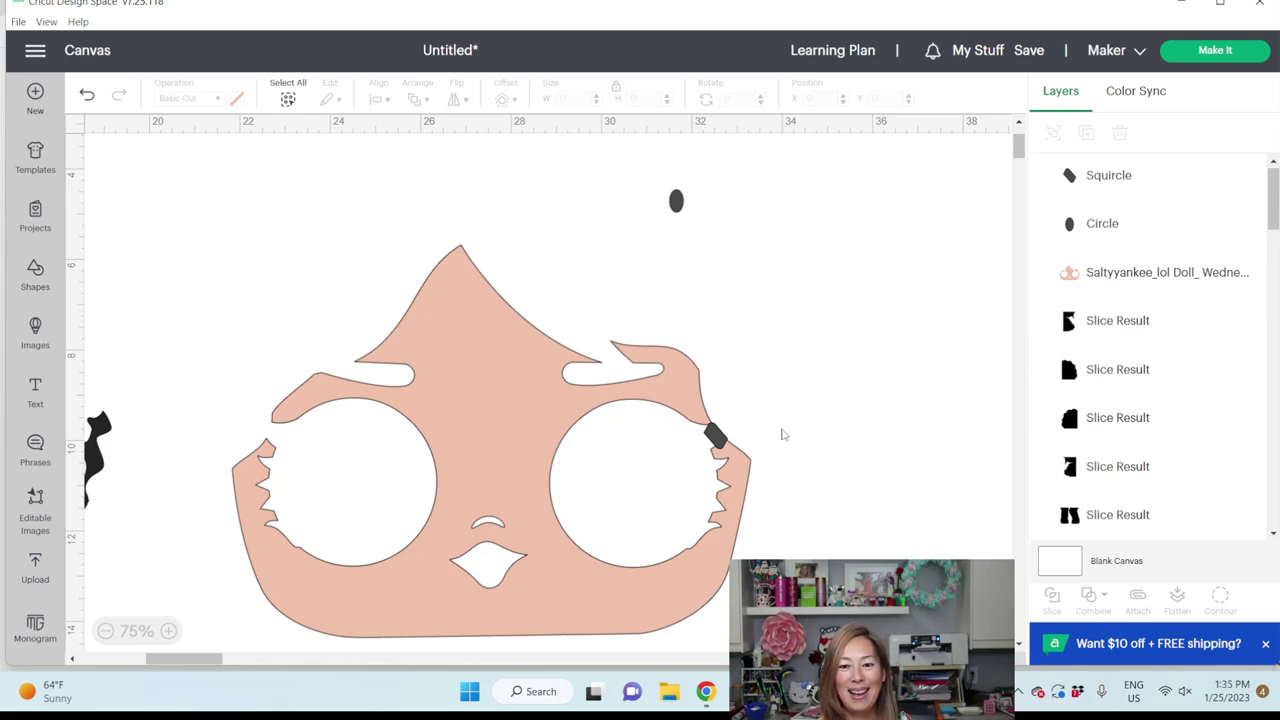
Copy the squircle, rotate the copy to about 27°, and place it over the gap beside the left eye opening.
left_click(714, 434)
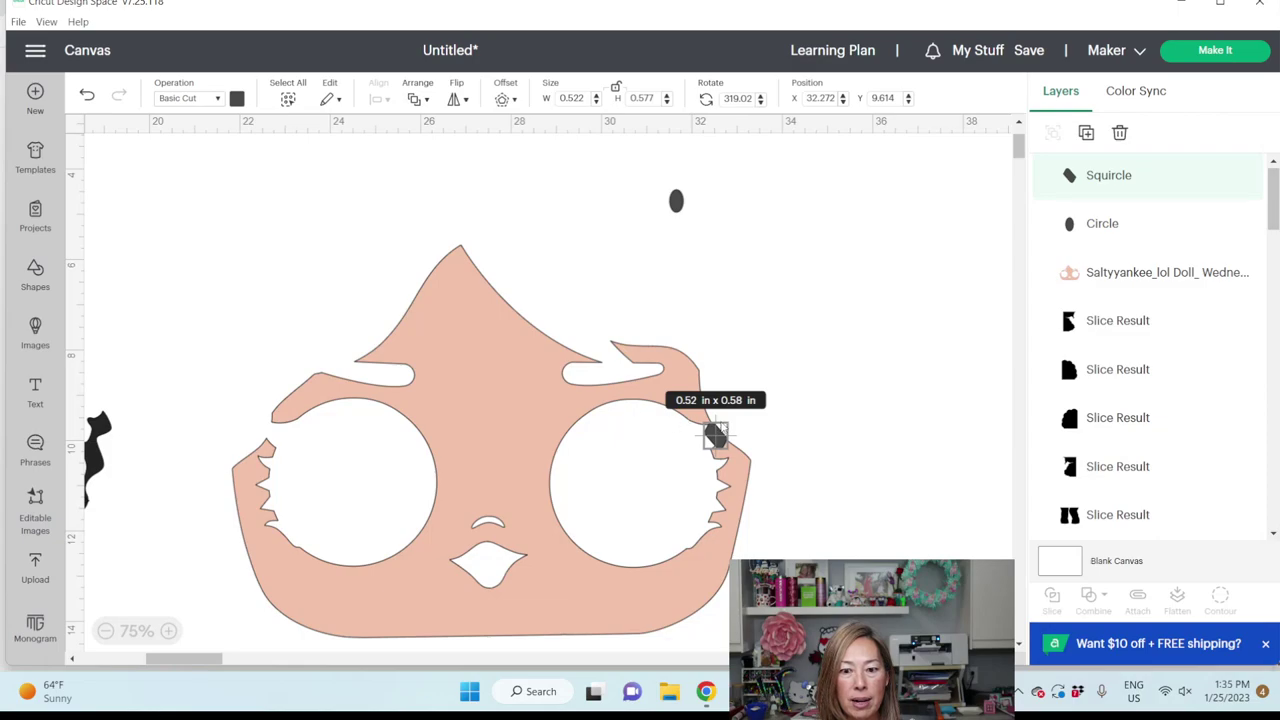
key("ctrl+v")
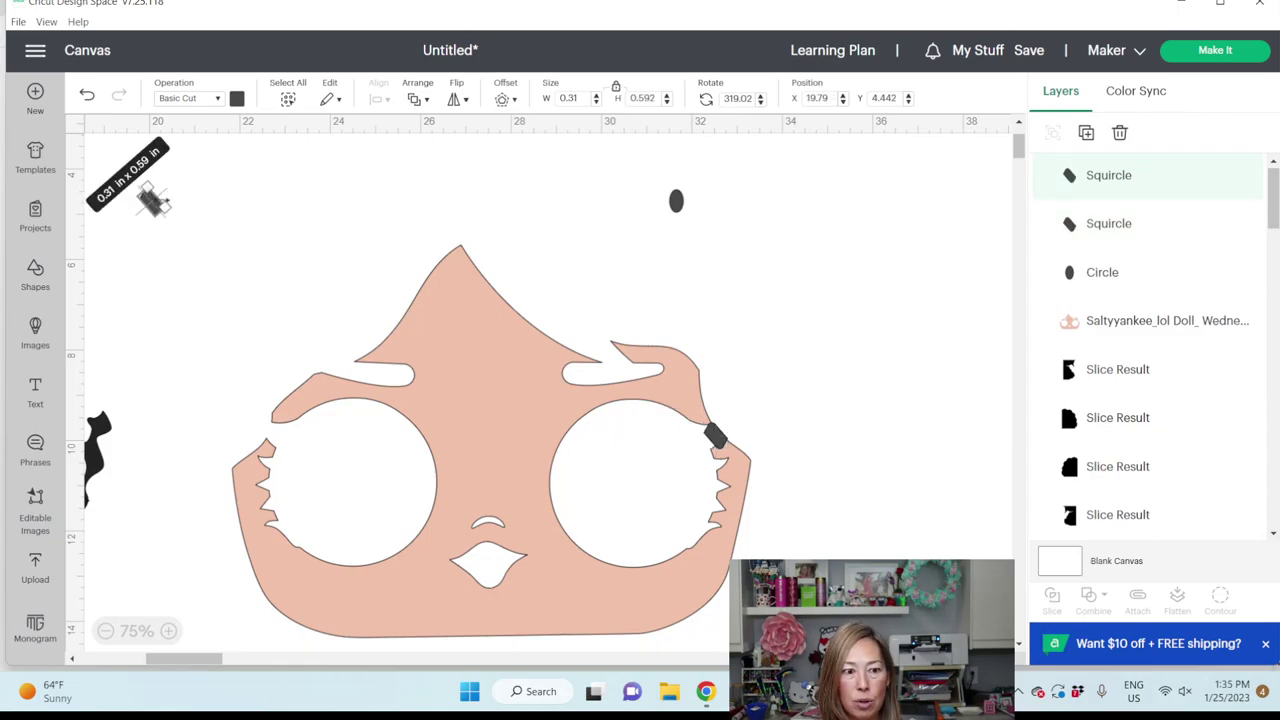
left_click(150, 240)
left_click(152, 205)
left_click_drag(170, 237, 276, 477)
left_click(196, 394)
left_click_drag(276, 430, 277, 432)
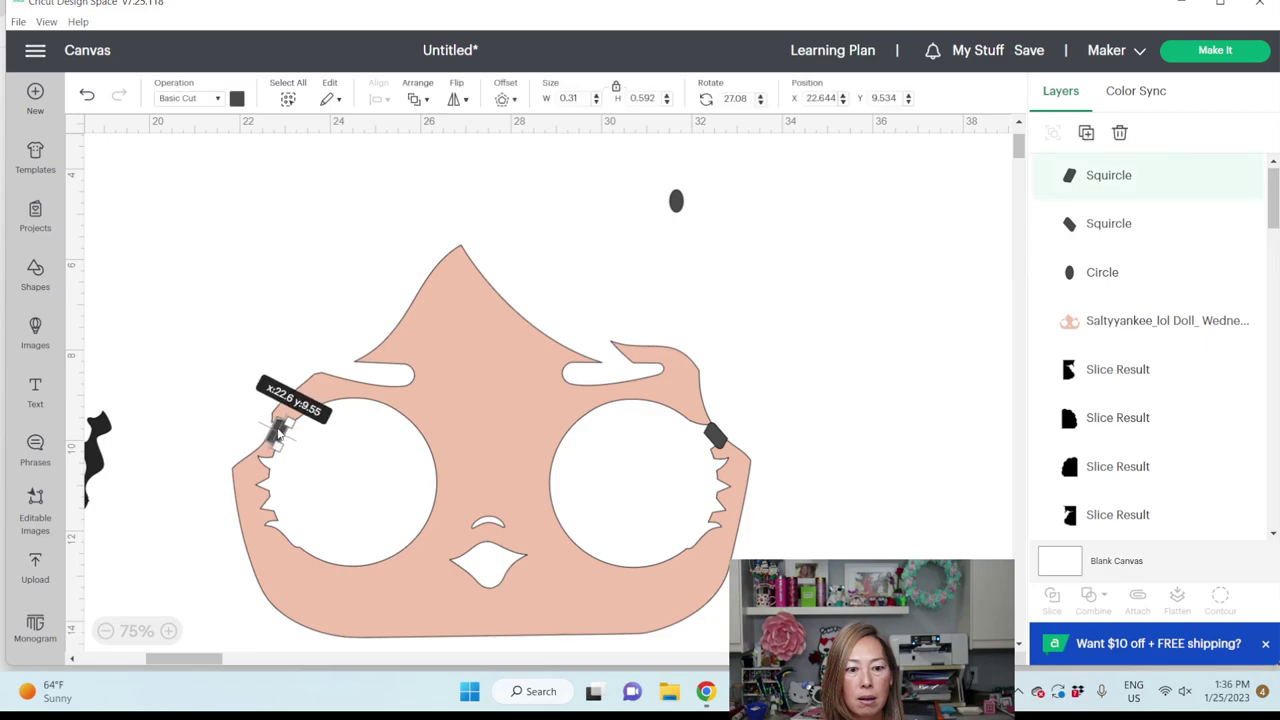
left_click(763, 274)
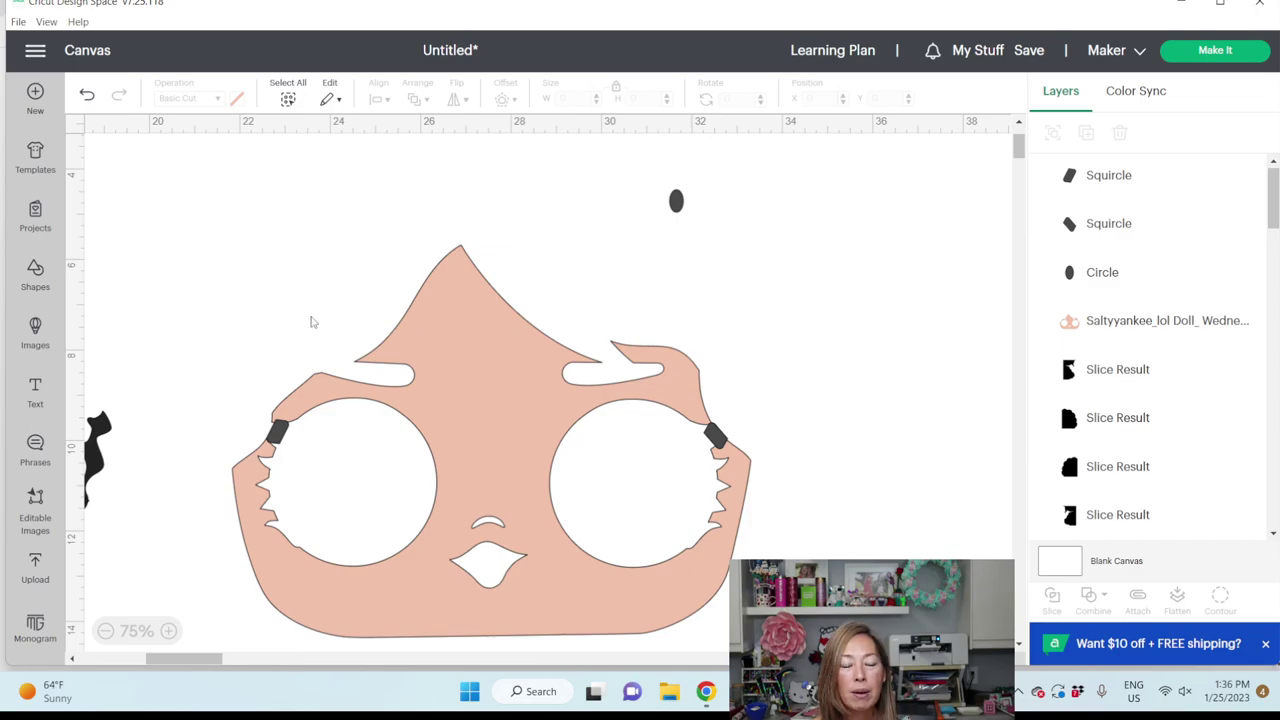
Select the upper face together with both squircles and weld them into one shape.
left_click_drag(237, 346, 493, 465)
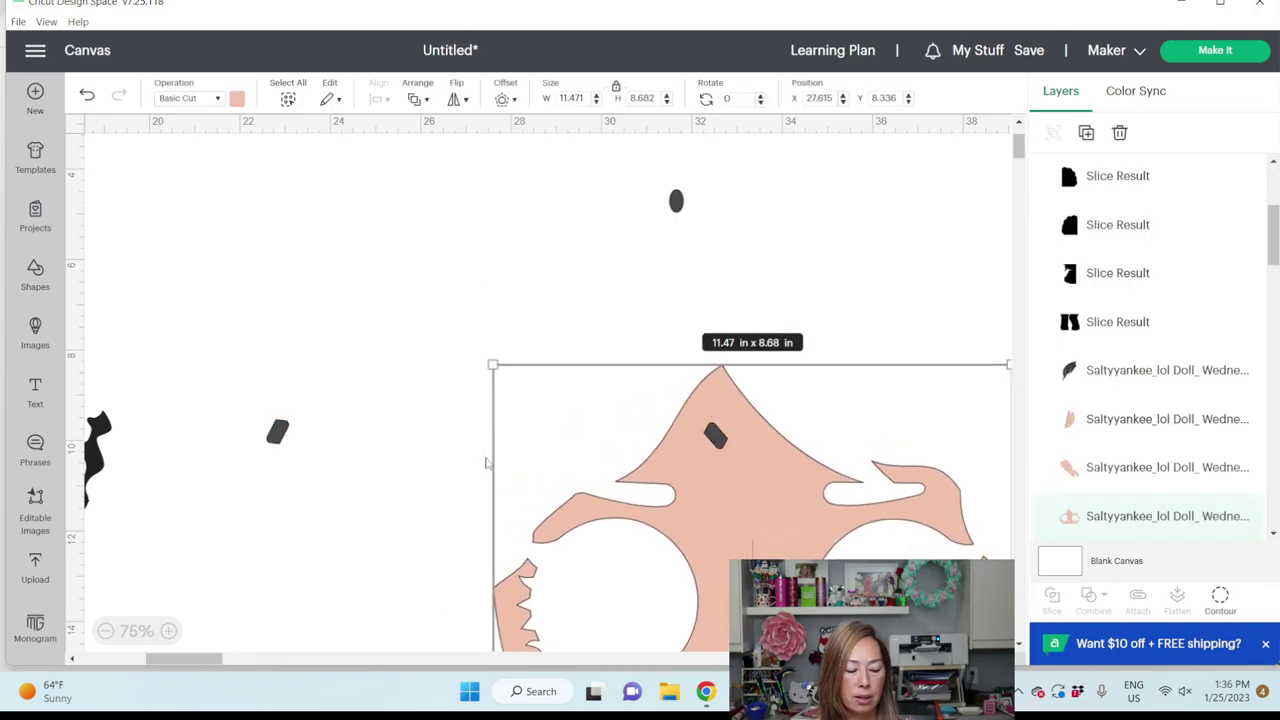
key("ctrl+z")
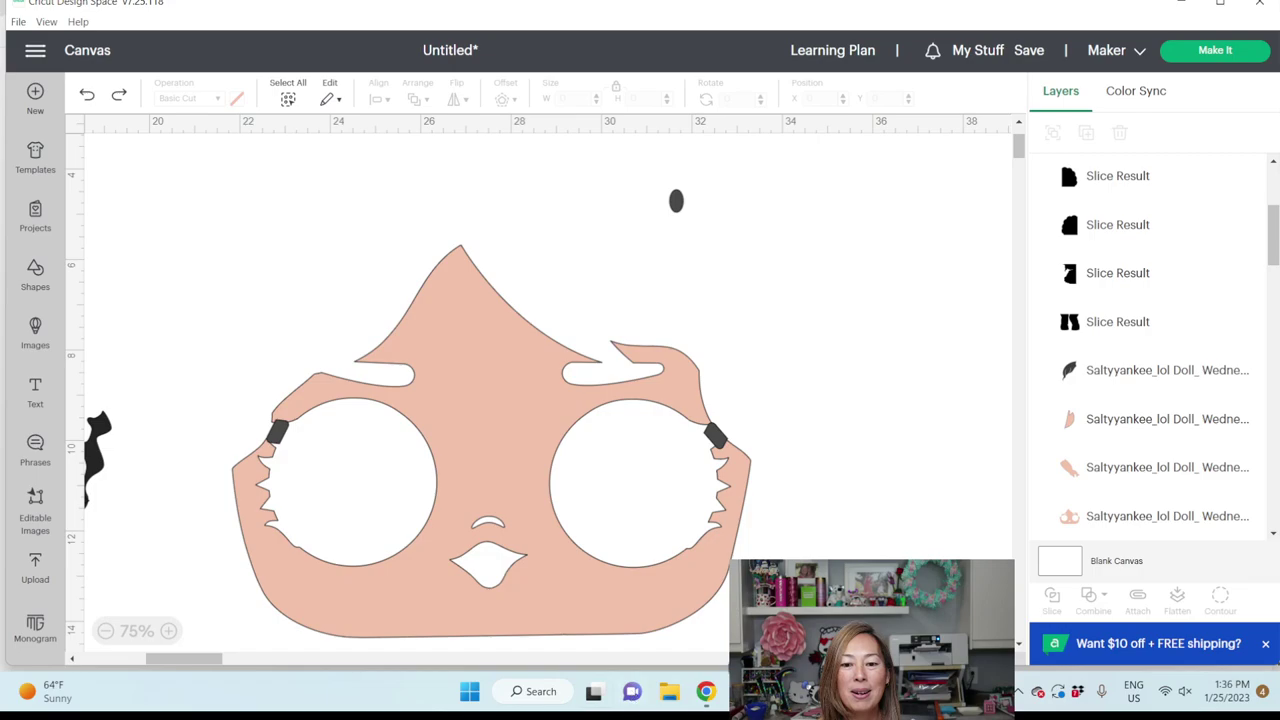
left_click_drag(918, 616, 222, 378)
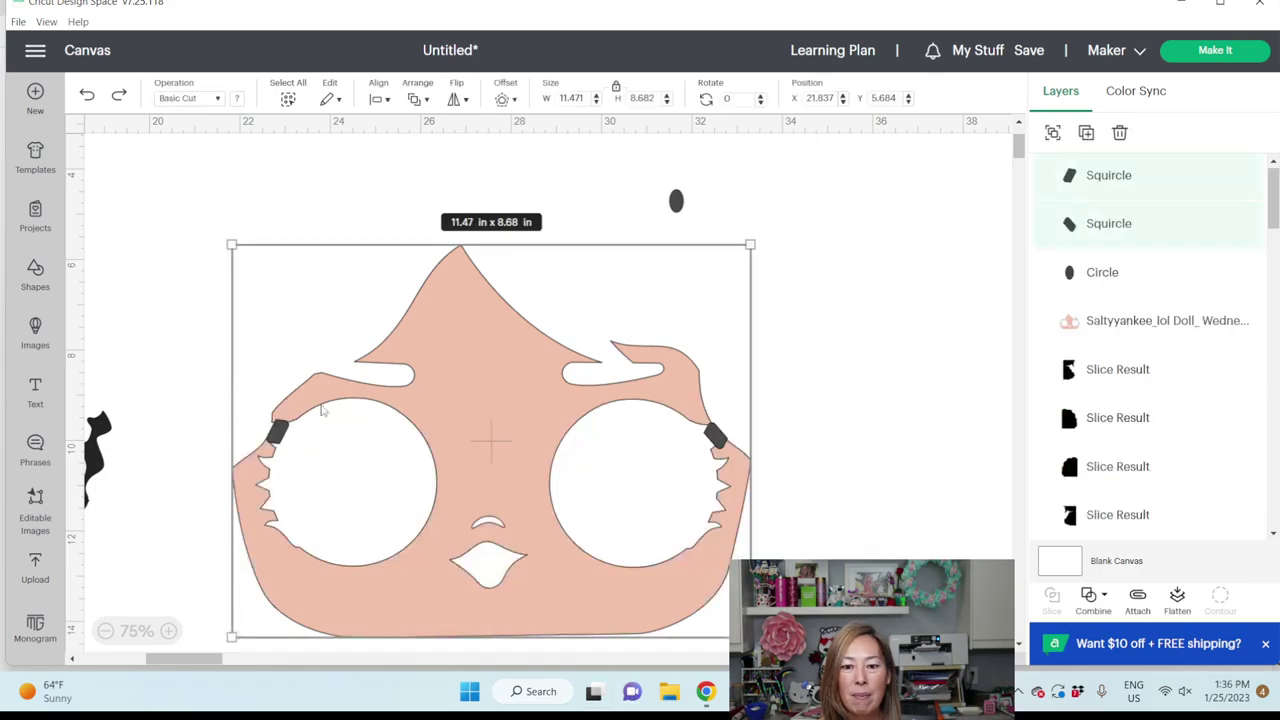
left_click(1090, 603)
left_click(1130, 464)
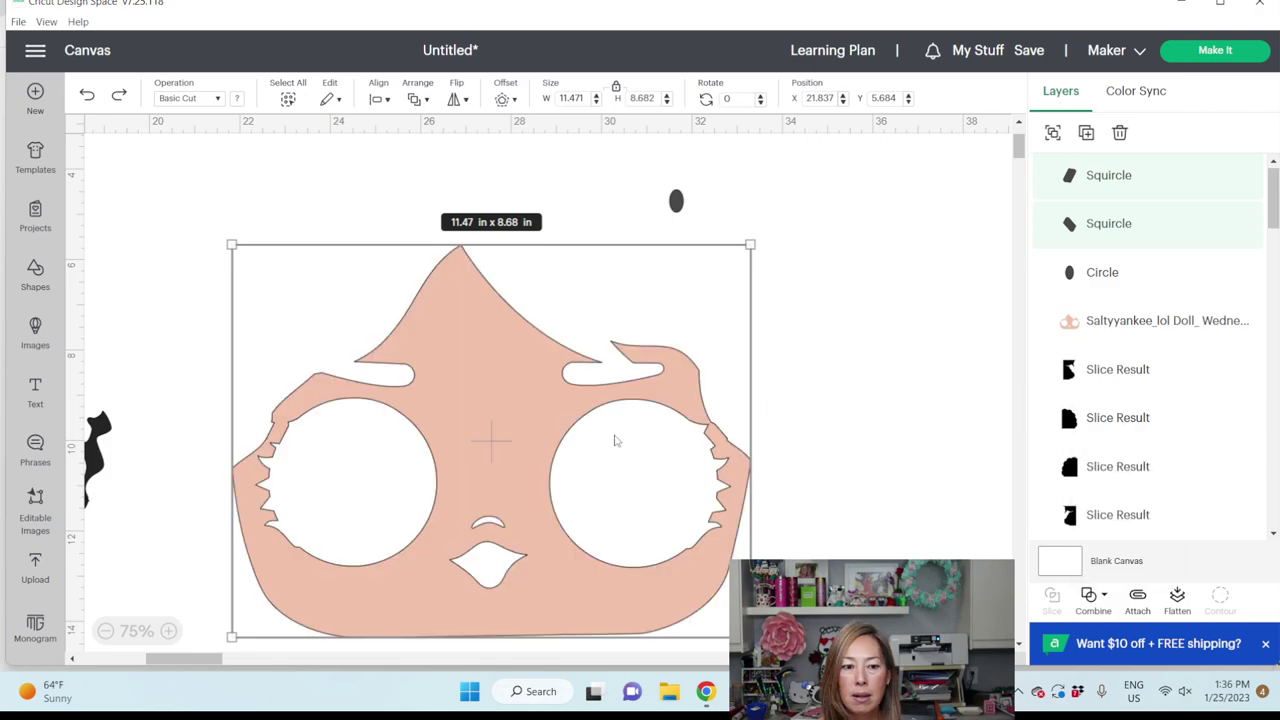
Delete the leftover oval circle above the welded face.
left_click(105, 631)
left_click(105, 631)
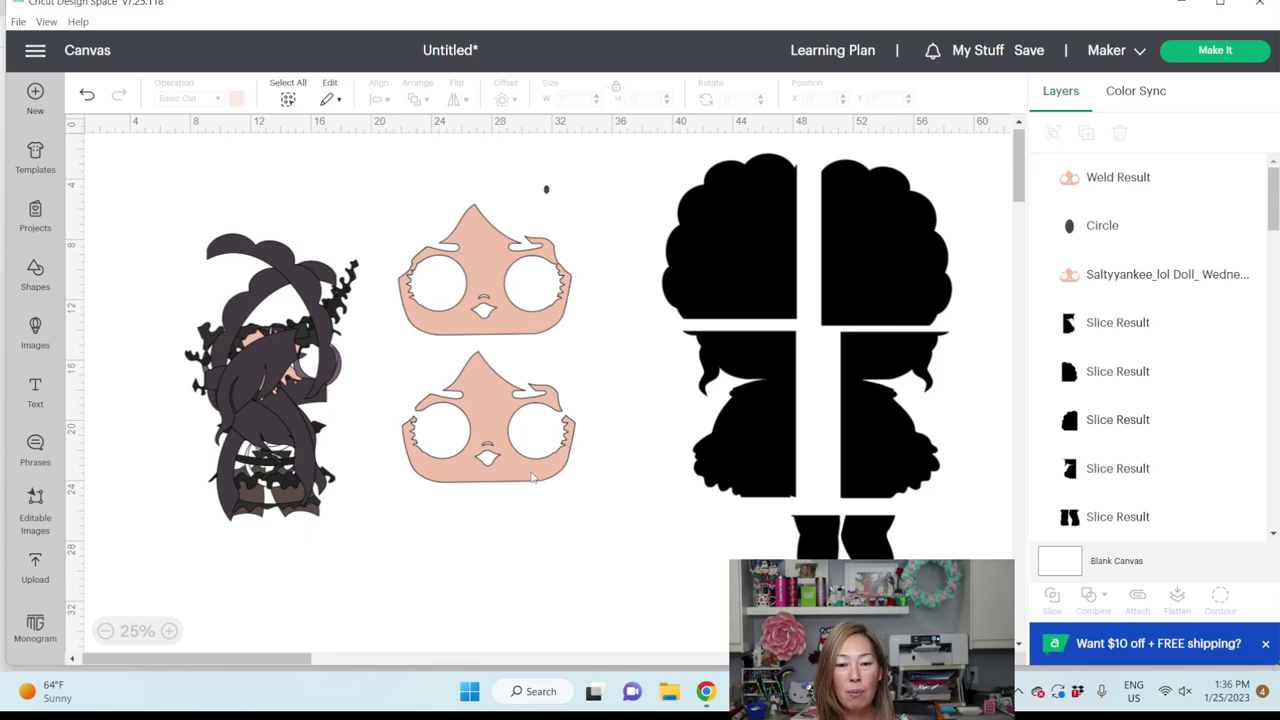
left_click(546, 190)
key("Delete")
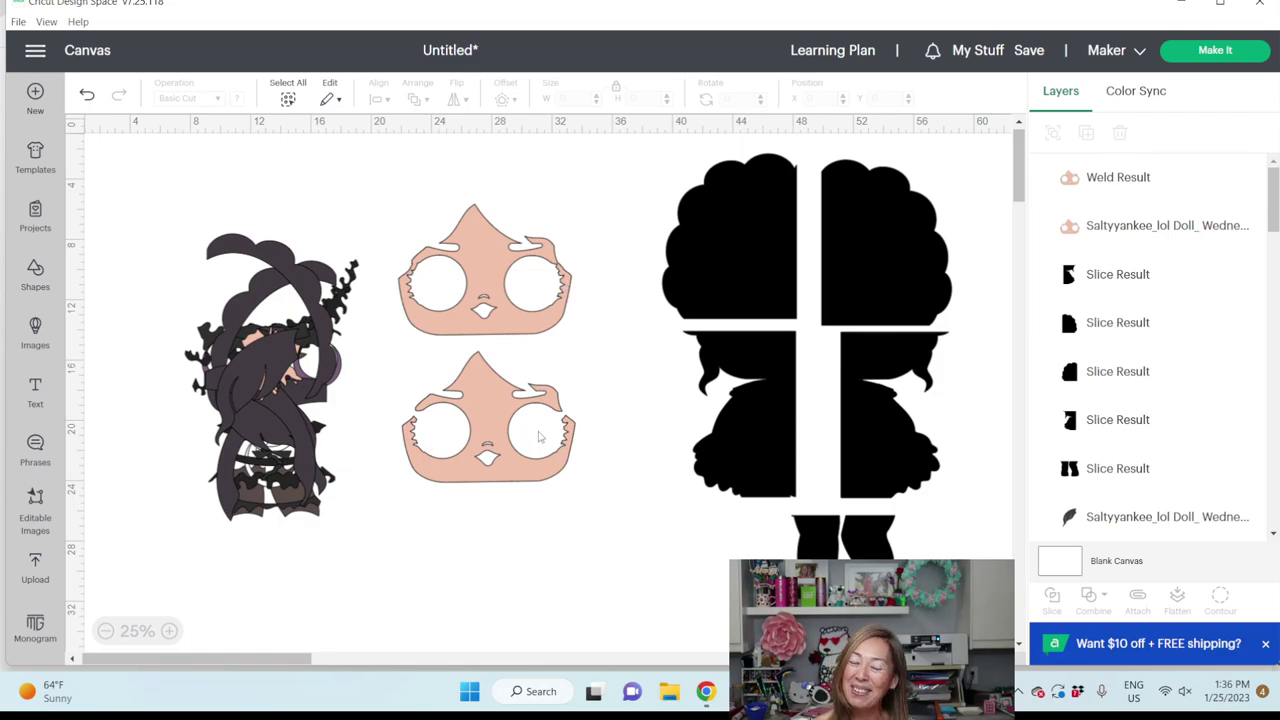
Move the welded face up to about Y 3.46 and delete the original unwelded face below it.
left_click(516, 262)
left_click_drag(508, 297, 506, 267)
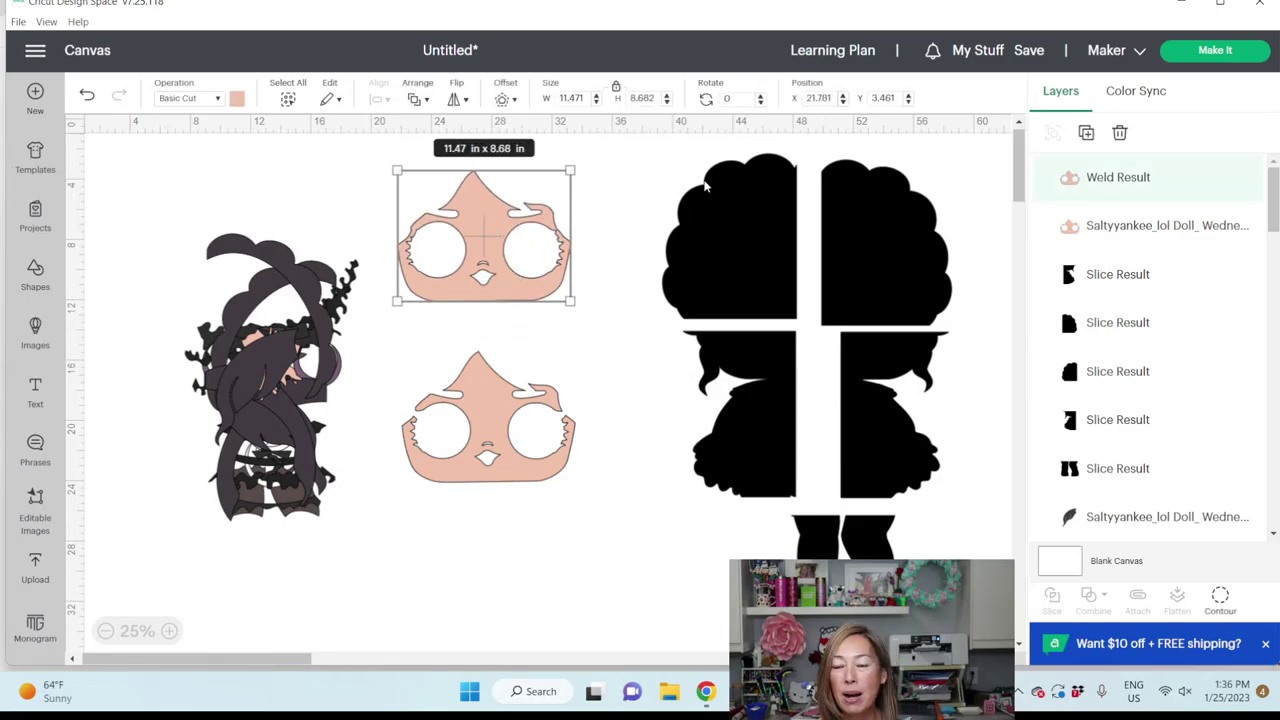
left_click(520, 422)
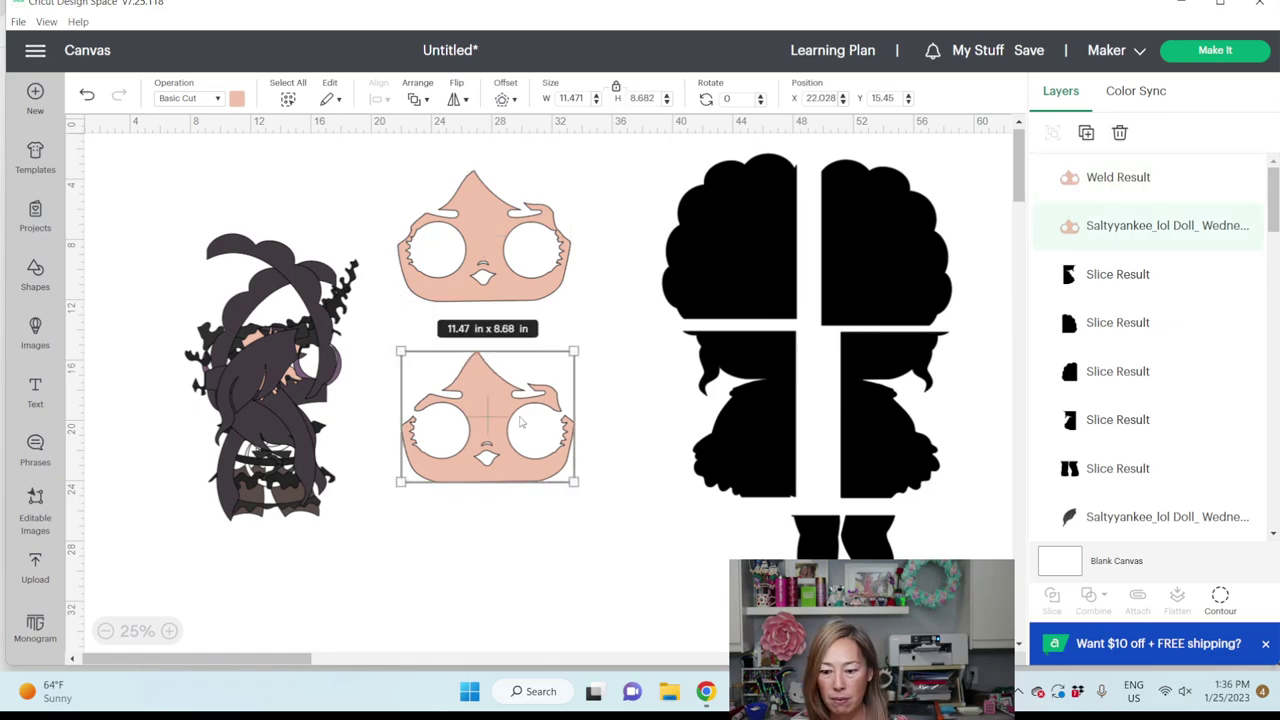
key("Delete")
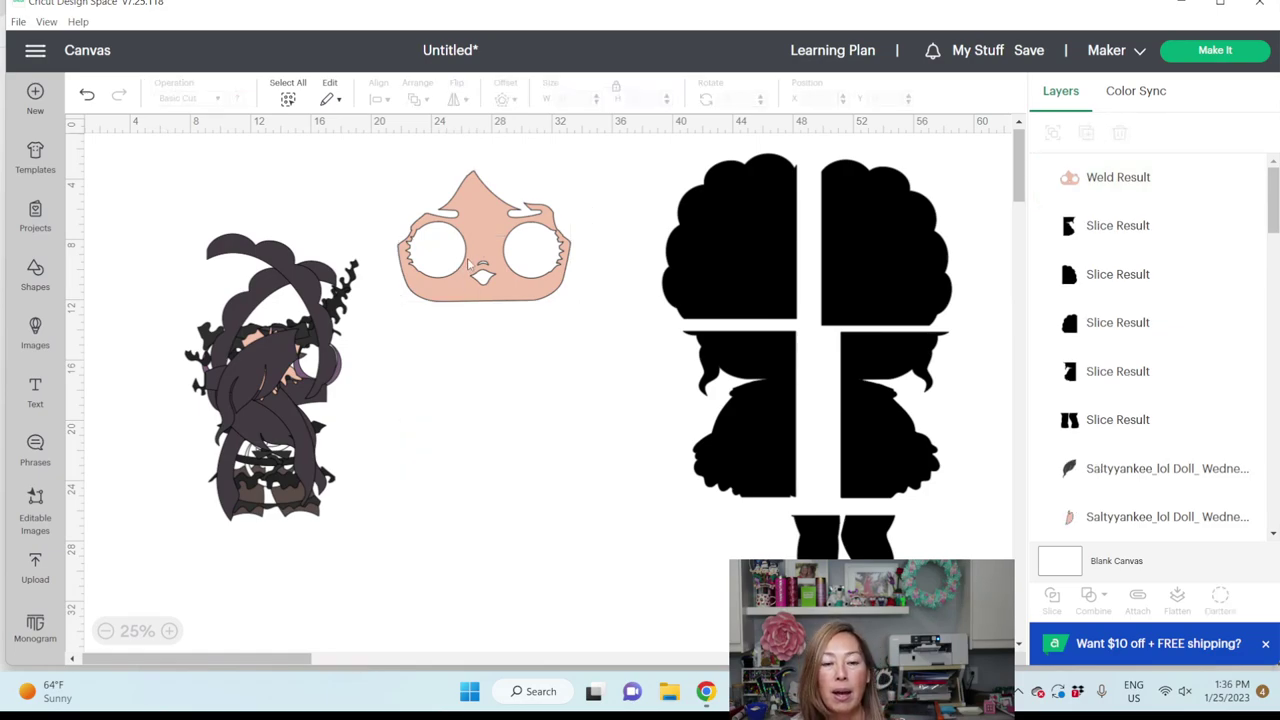
Duplicate the welded face and place the copy below it at about X 23.34, Y 14.56.
left_click(468, 263)
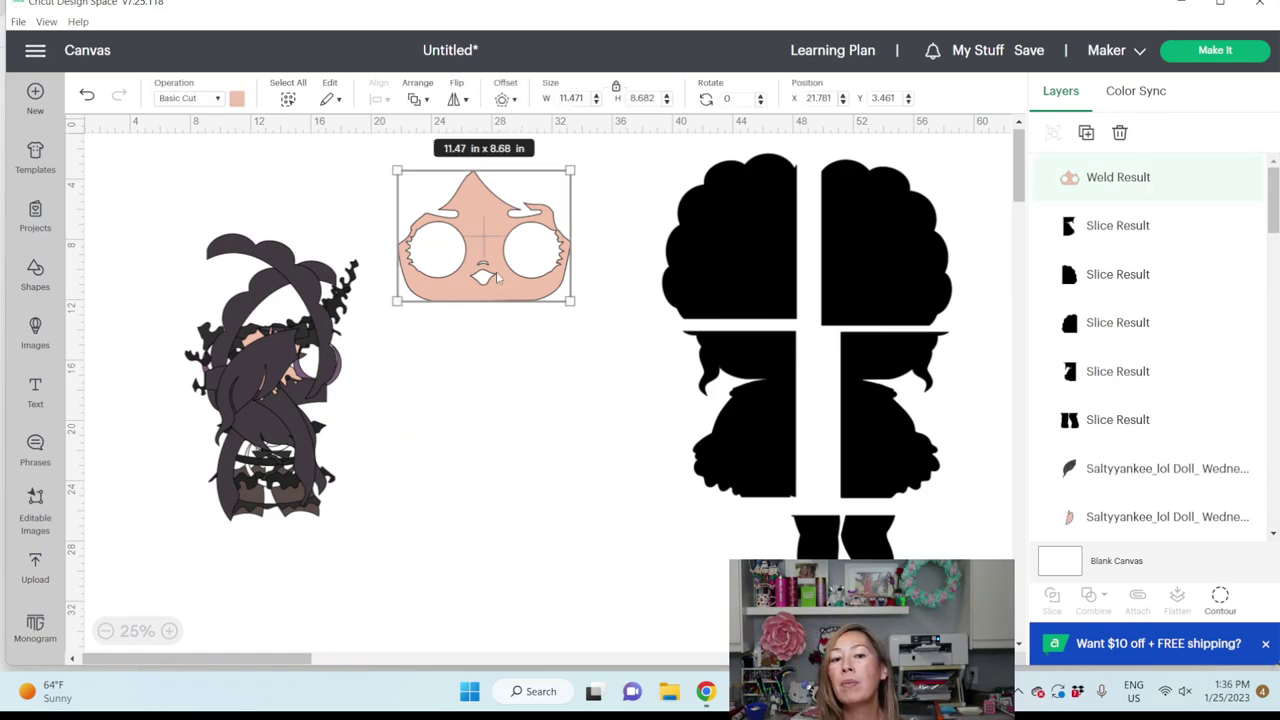
left_click(1086, 134)
left_click_drag(175, 210, 496, 400)
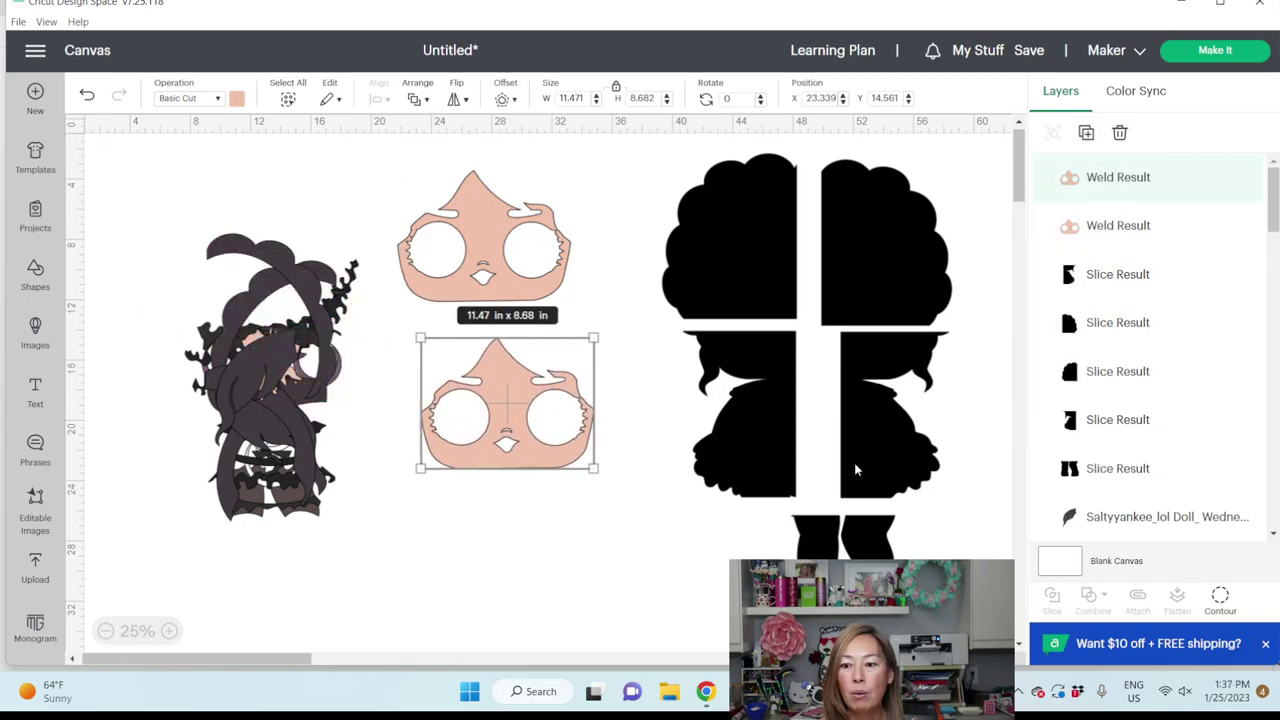
Hide the outer face and nose contours of the duplicate, keeping only the two eye shapes and the mouth.
left_click(1220, 597)
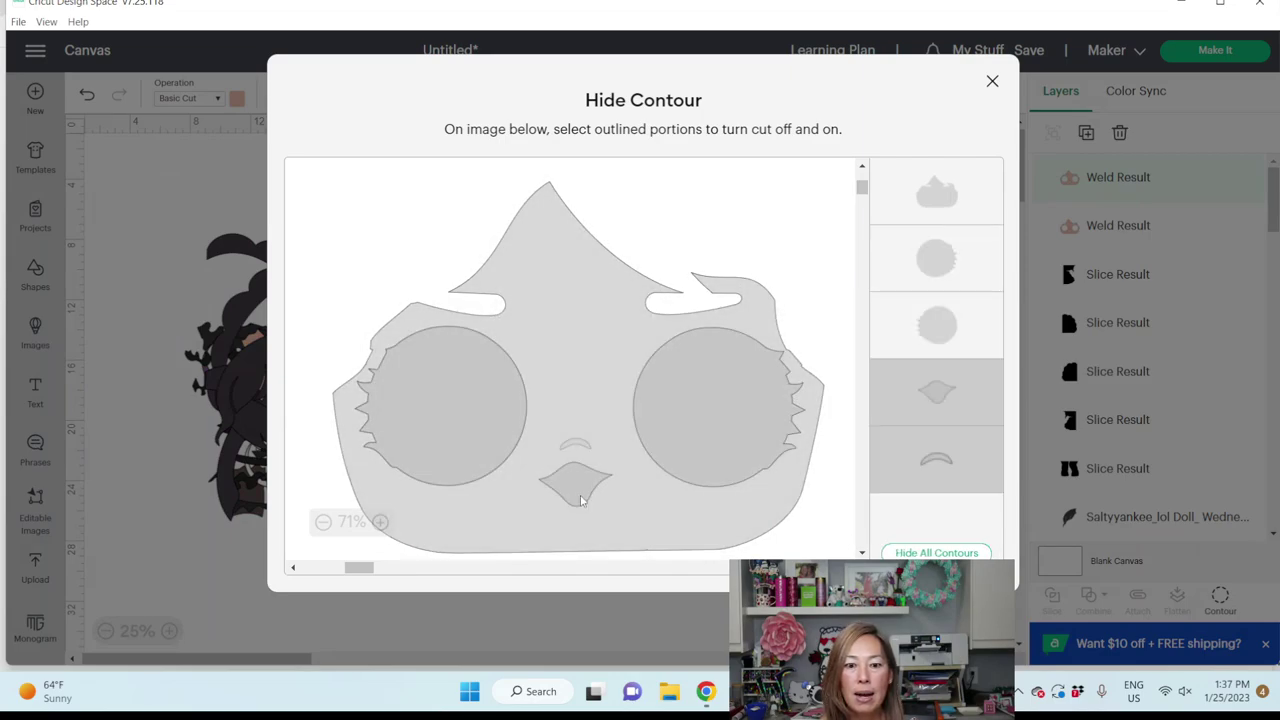
left_click(582, 500)
left_click(957, 197)
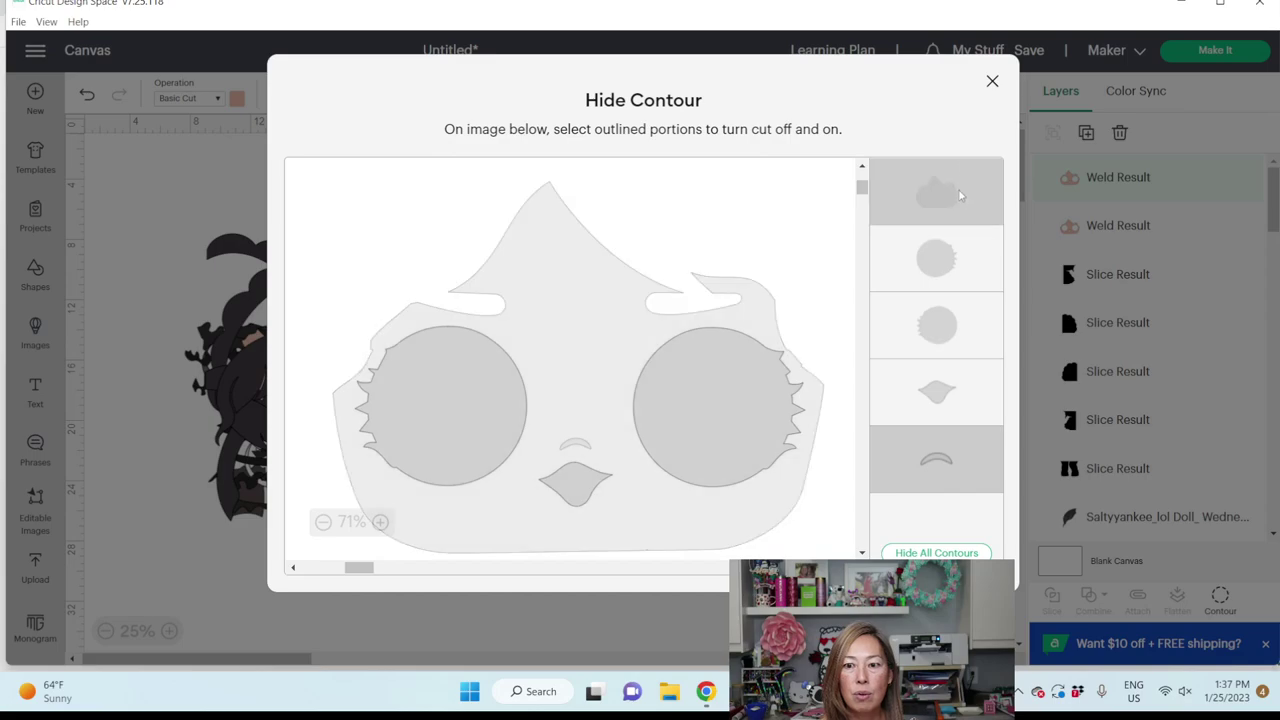
left_click(991, 82)
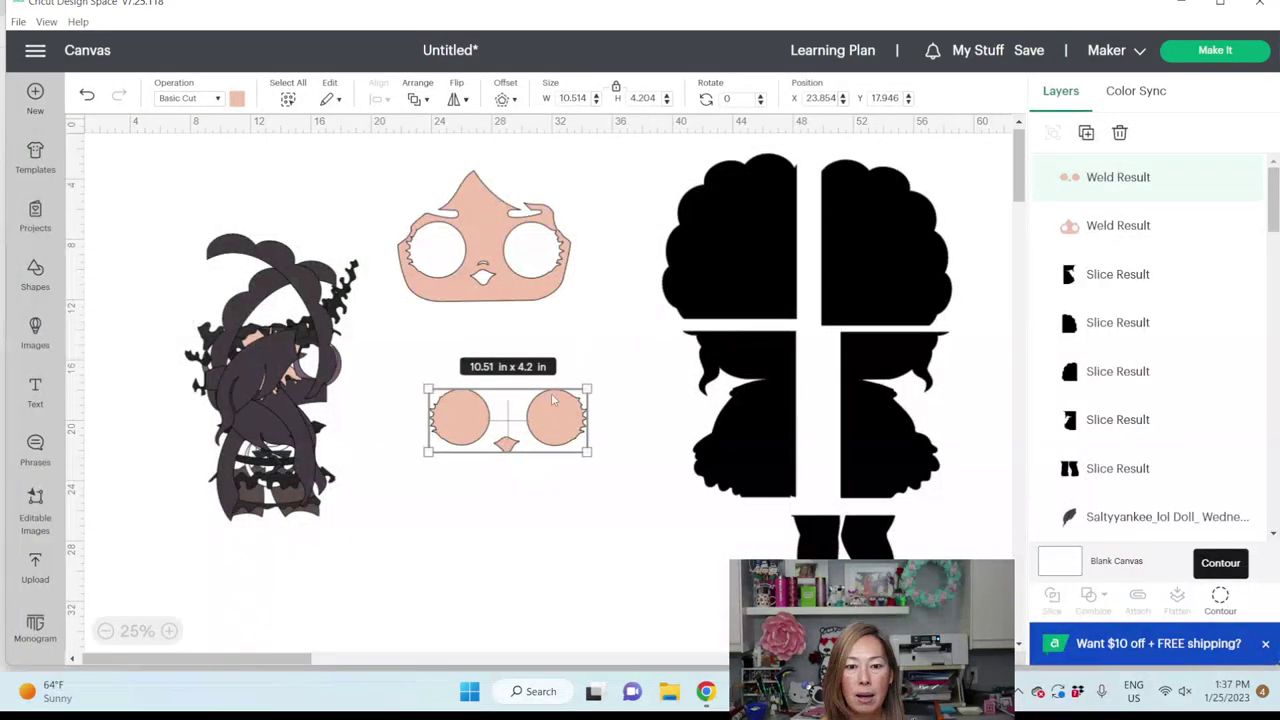
Recolor the eye and mouth shapes with the near-black material color.
left_click(237, 99)
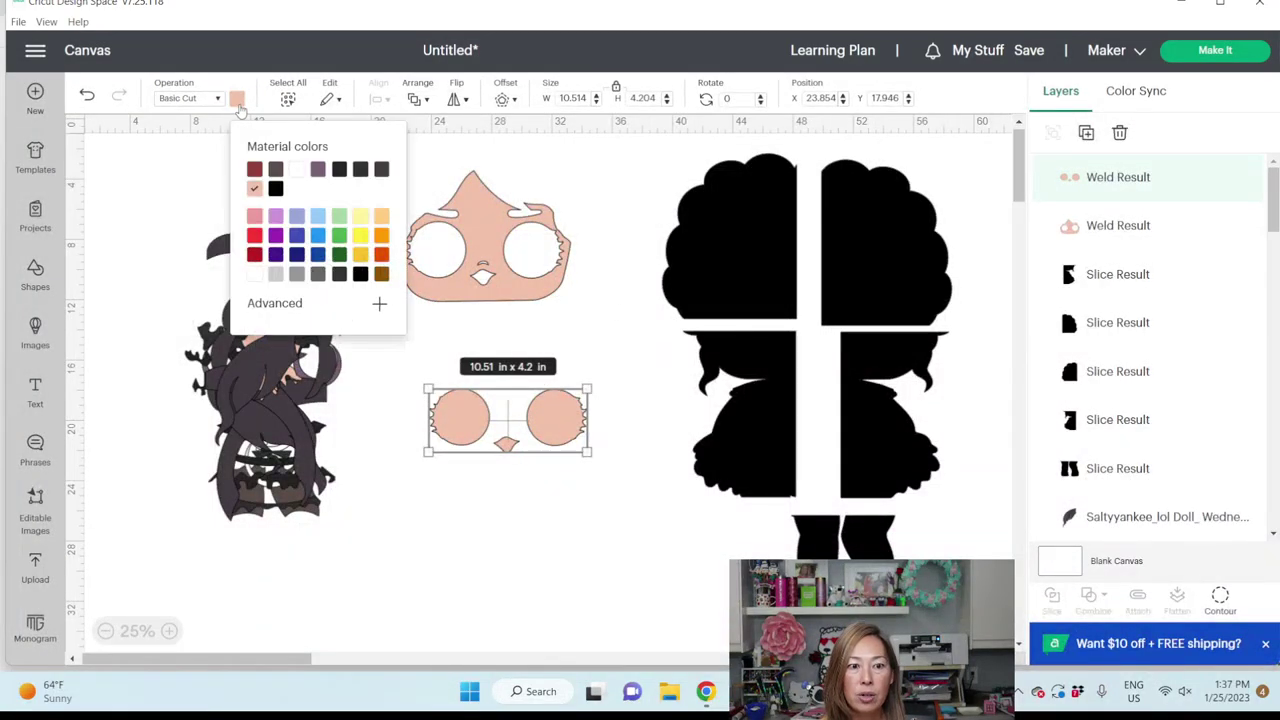
left_click(360, 172)
left_click(628, 385)
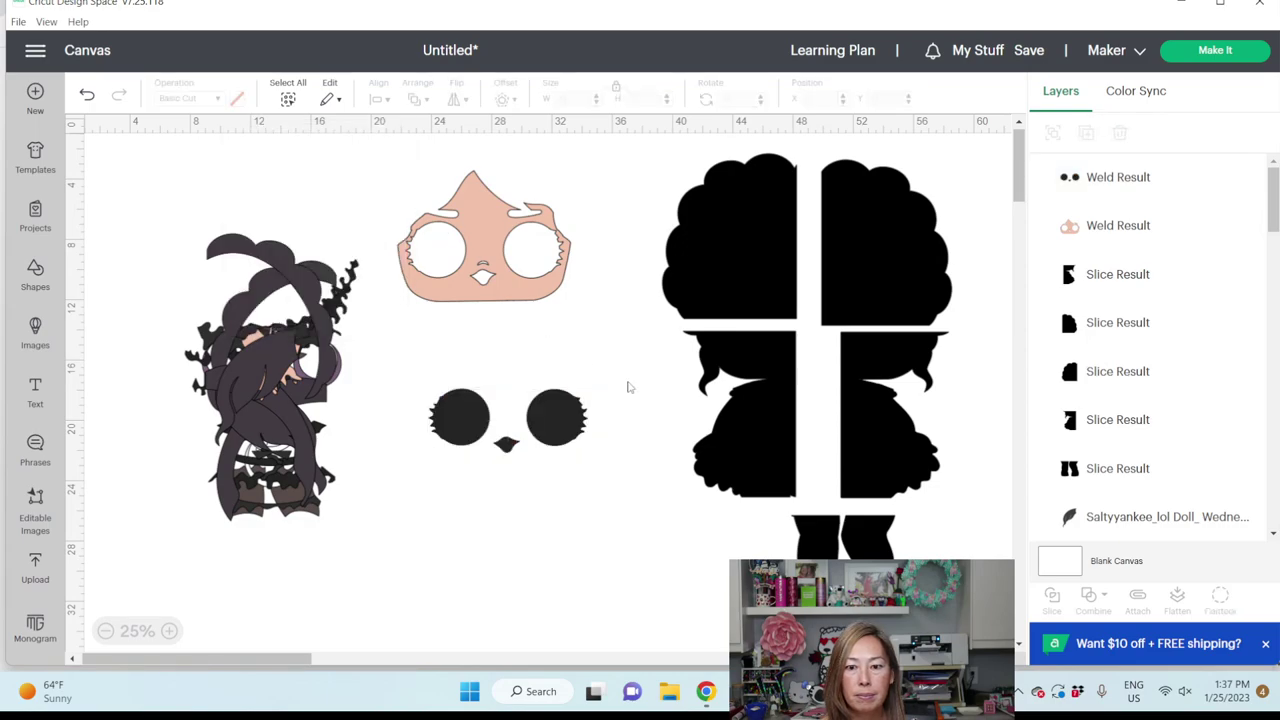
Move the sliced hair and dress backing pieces together to close the gaps between them.
mouse_move(866, 268)
left_mouse_down()
mouse_move(867, 255)
mouse_move(852, 261)
left_mouse_up()
left_click_drag(868, 373, 765, 359)
left_click(827, 208)
Lay the welded face and the dark eye-and-mouth shapes over the hair backing to try out the layering.
left_click_drag(545, 294, 848, 356)
left_click_drag(587, 428, 848, 318)
left_click(315, 417)
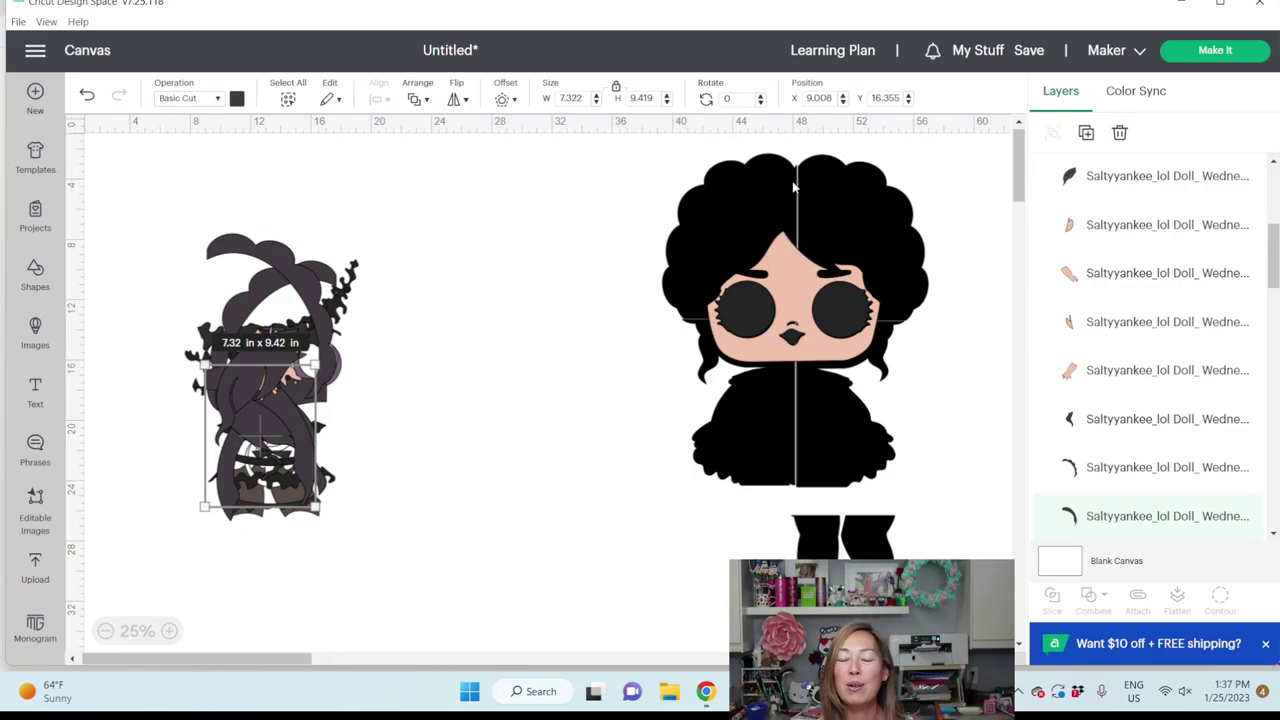
Move the eye-and-mouth shapes and the face off the backing, placing the face below the eyes at about X 18.78, Y 14.52.
left_click_drag(797, 303, 527, 268)
left_click_drag(845, 340, 486, 442)
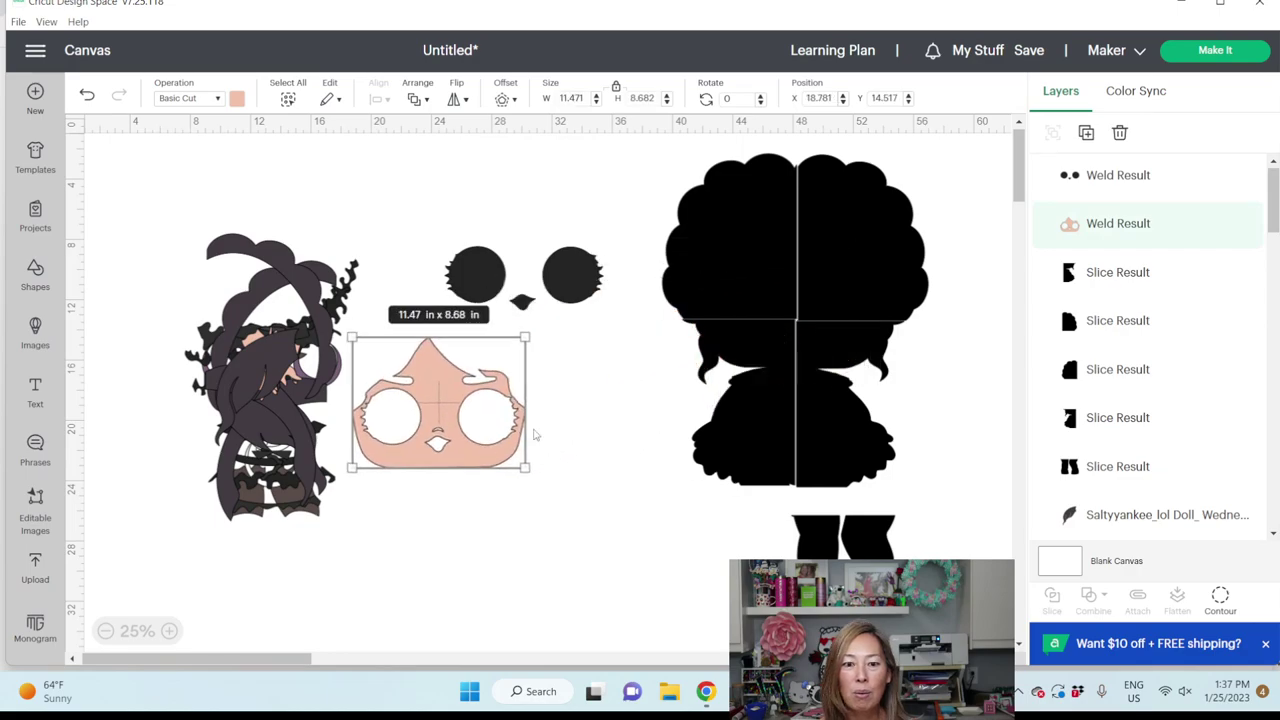
left_click(660, 410)
Save the project with the title LOL WEDNESDAY 28 INCHES.
left_click(1033, 52)
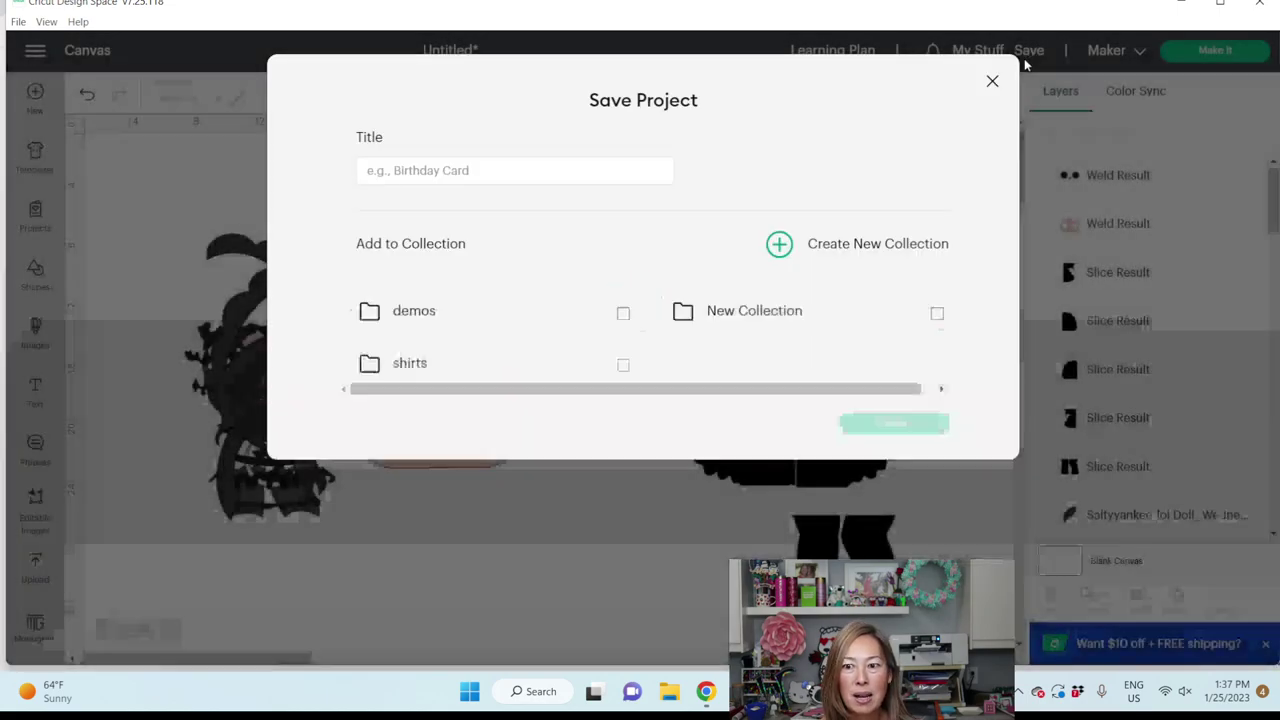
left_click(533, 175)
type("L")
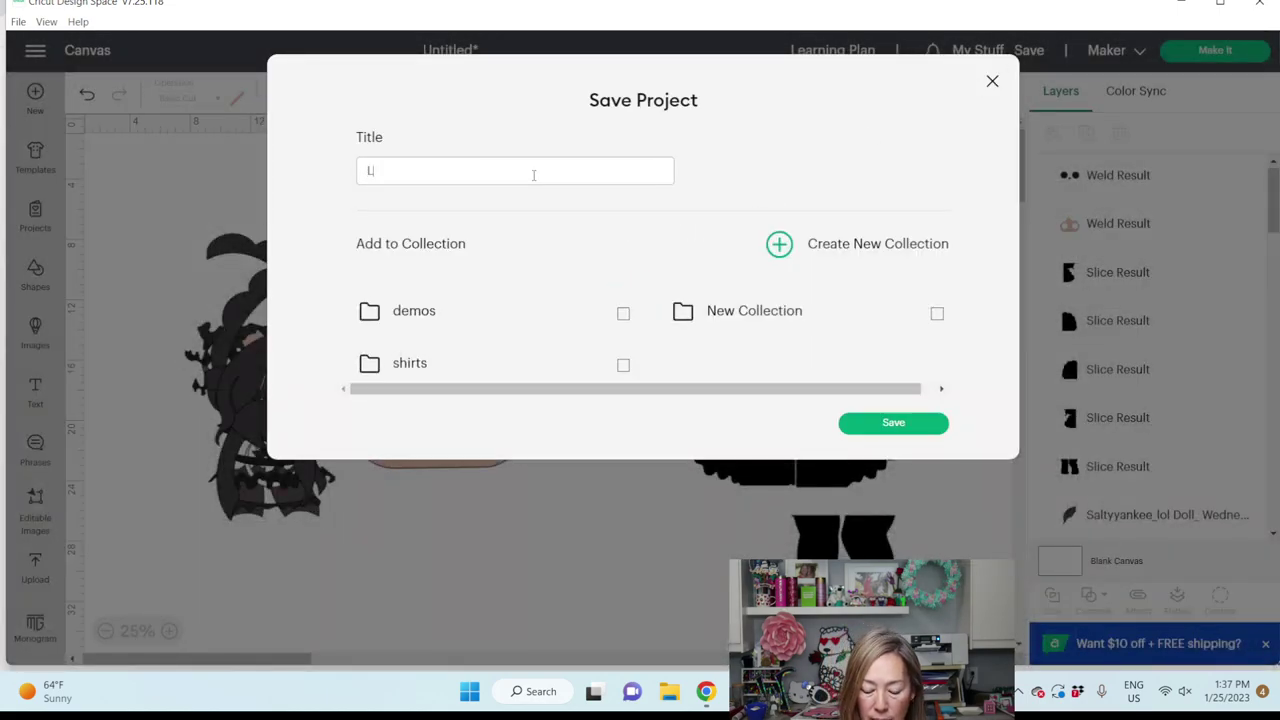
type("OL 28 INCHES")
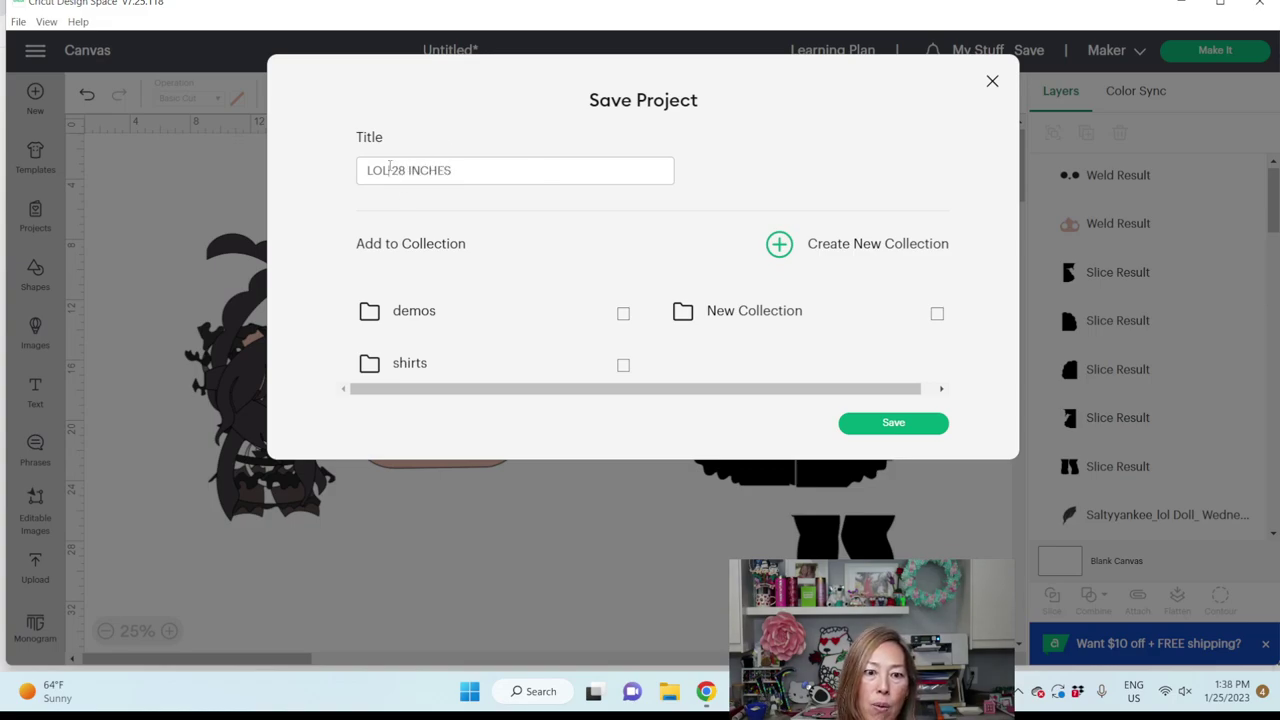
type(" WEDNE")
key("BackSpace")
key("BackSpace")
key("BackSpace")
type("DNESDA")
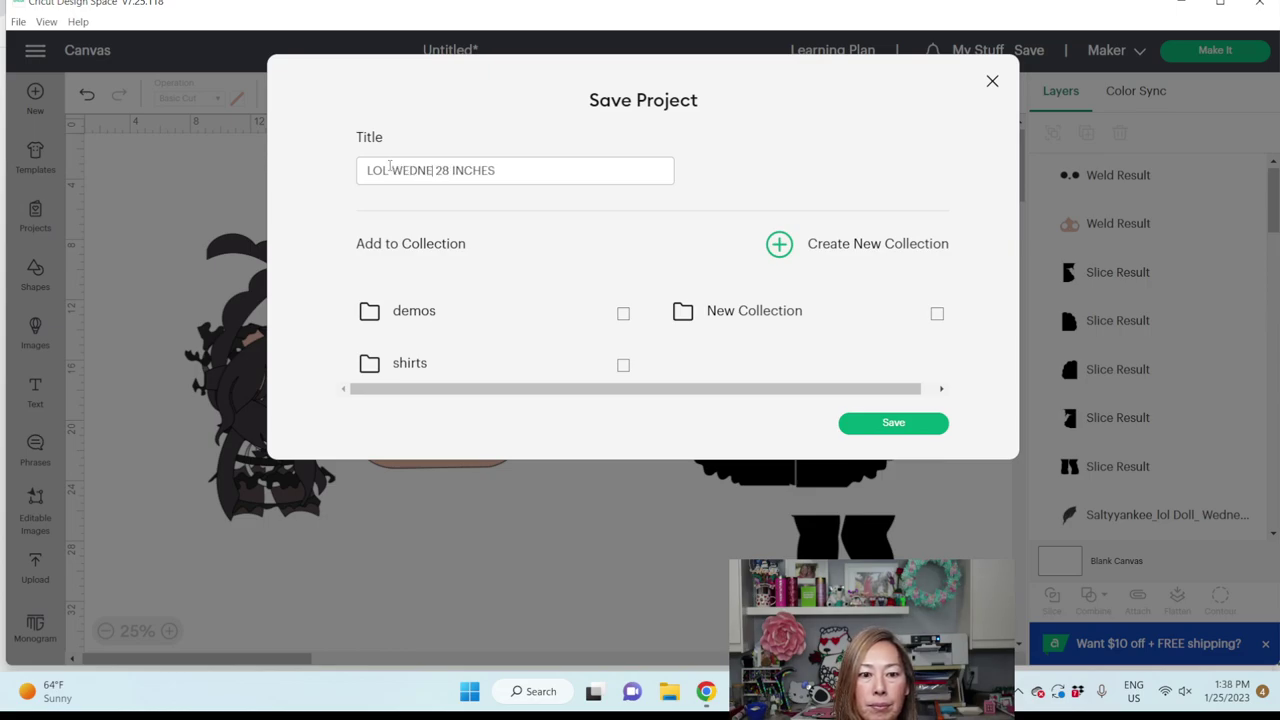
type("Y")
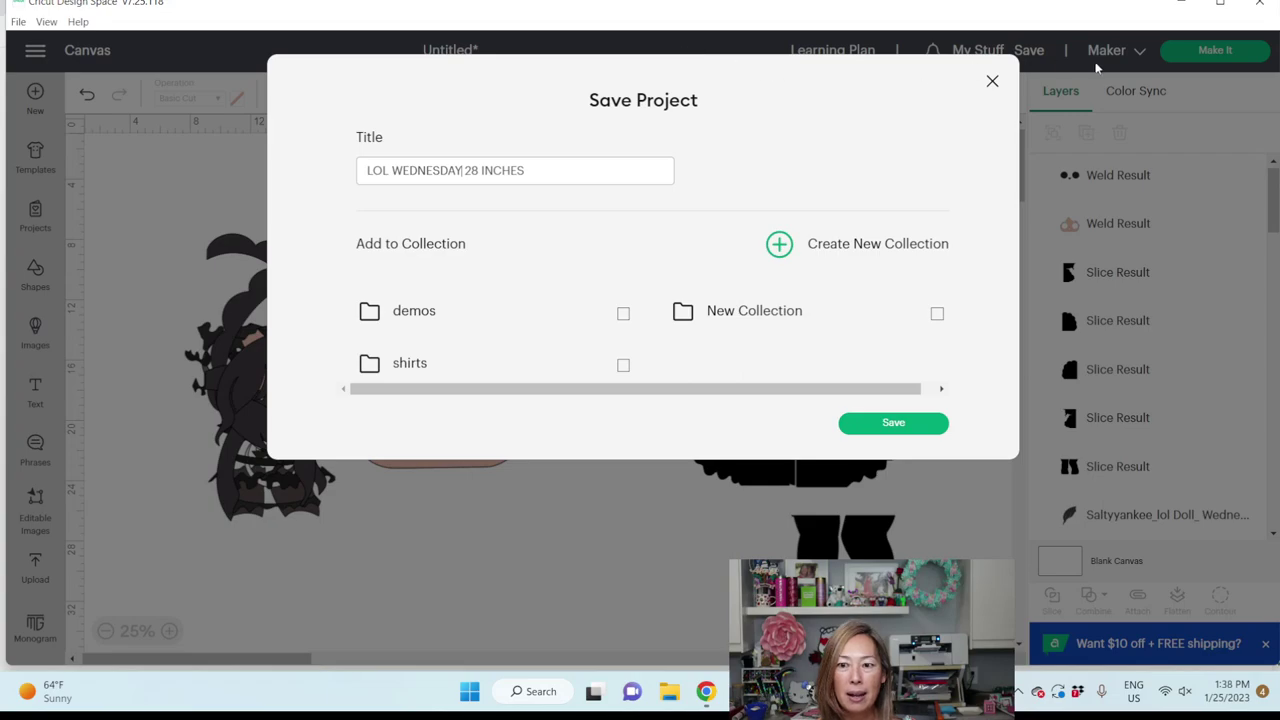
left_click(914, 432)
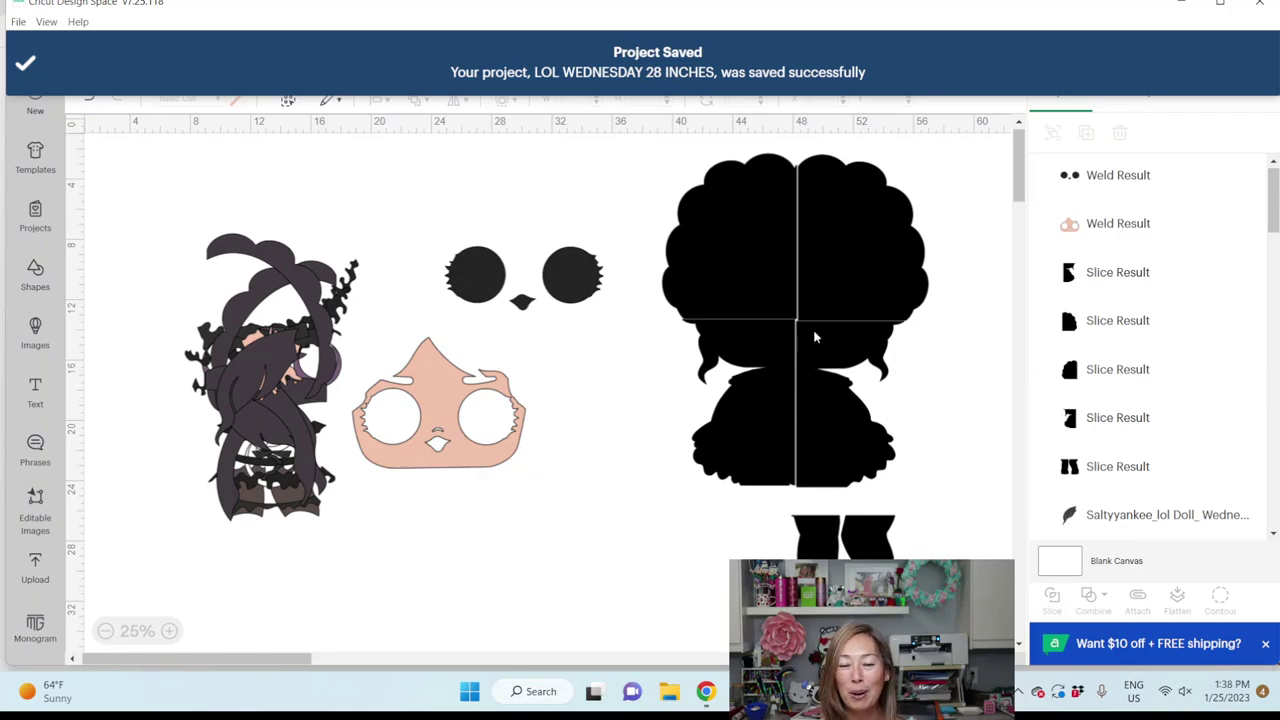
Pull three dark hair pieces out of the stacked doll parts toward the face, placing one at about X 20.02, Y 17.2.
scroll(1003, 306, "down", 5)
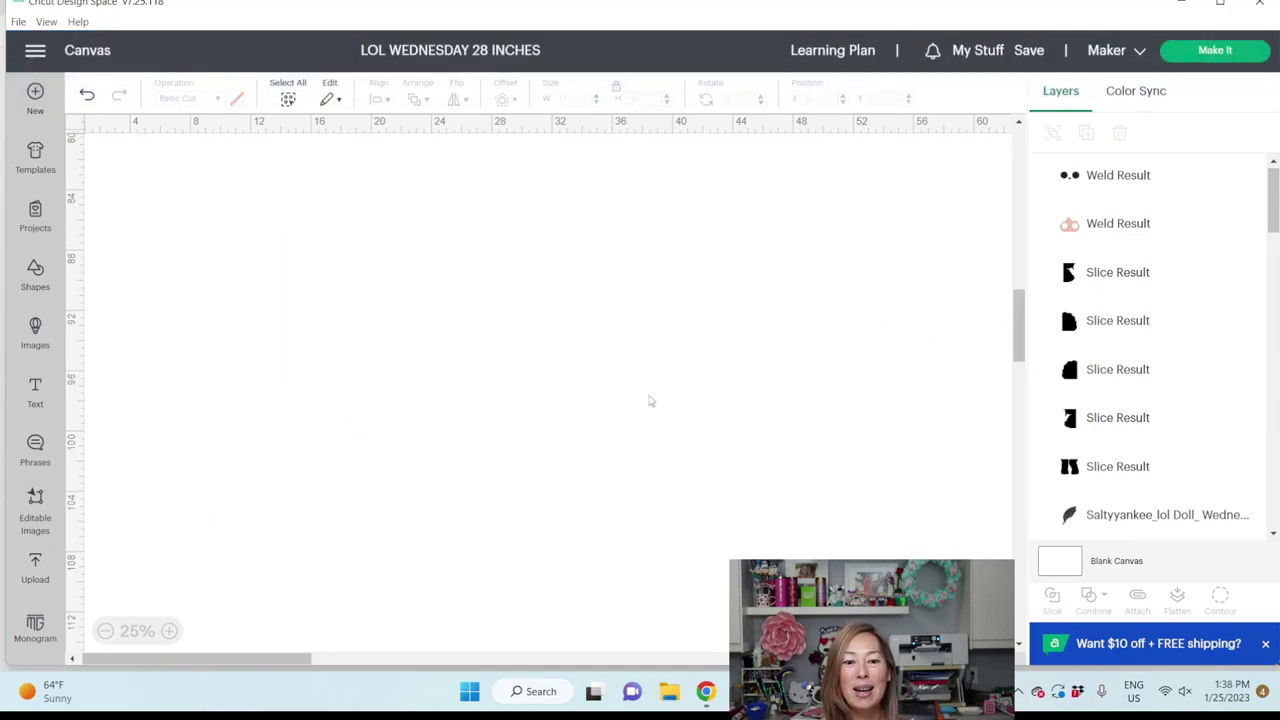
left_click_drag(1020, 330, 1020, 165)
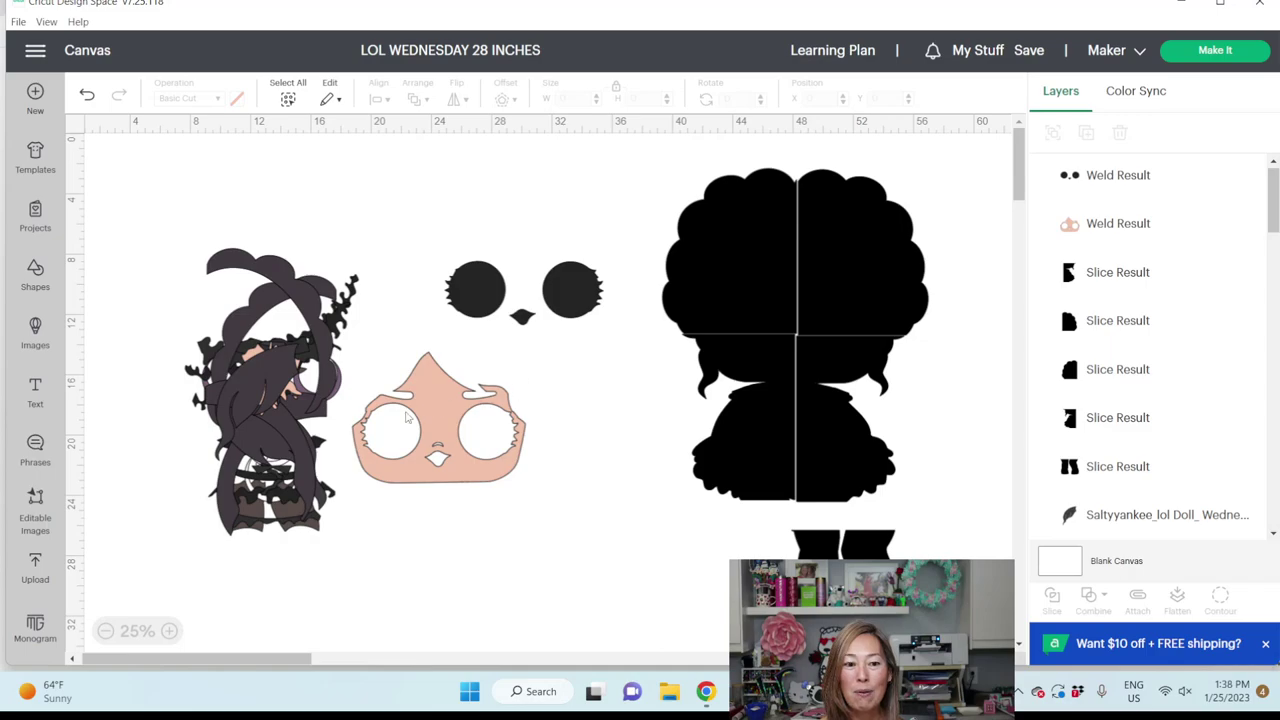
left_click_drag(297, 452, 391, 423)
left_click_drag(373, 490, 398, 513)
left_click_drag(245, 434, 327, 455)
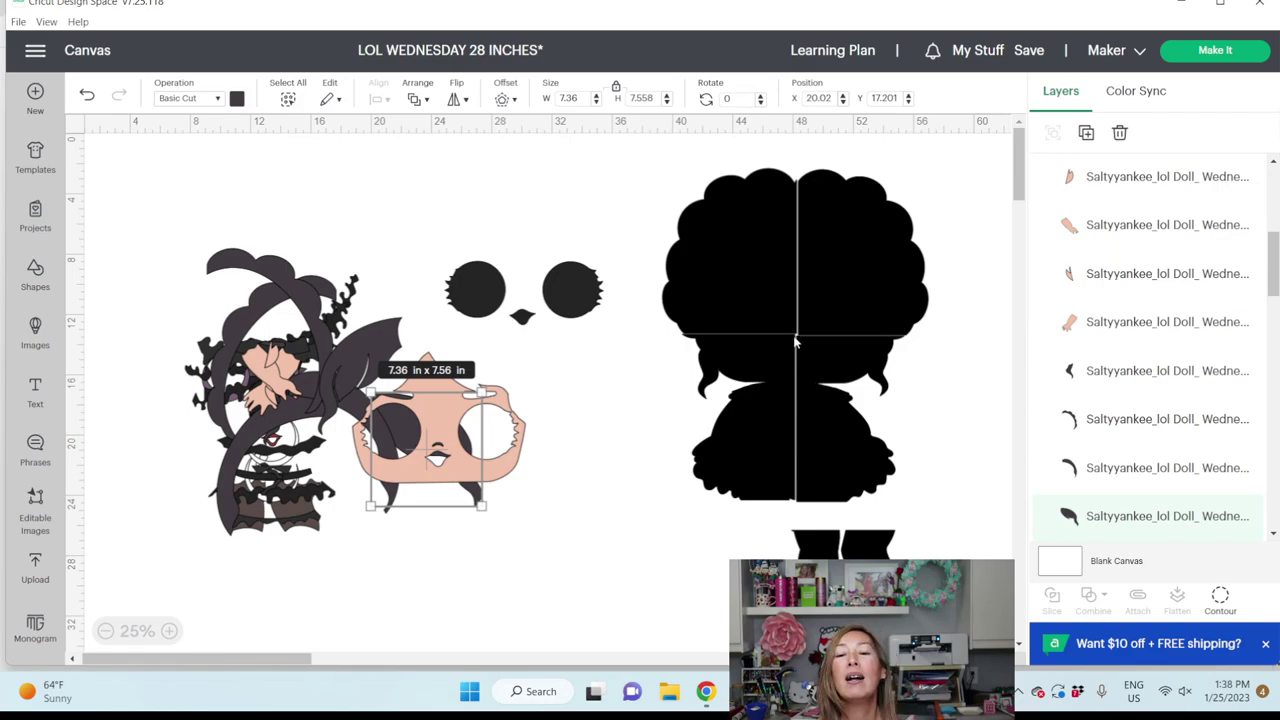
Shift the hair and dress backing pieces slightly and move the legs piece beneath the dress at about X 43.35, Y 25.67.
left_click_drag(722, 157, 922, 560)
left_click_drag(872, 480, 866, 480)
left_click(936, 505)
left_click_drag(840, 545, 774, 535)
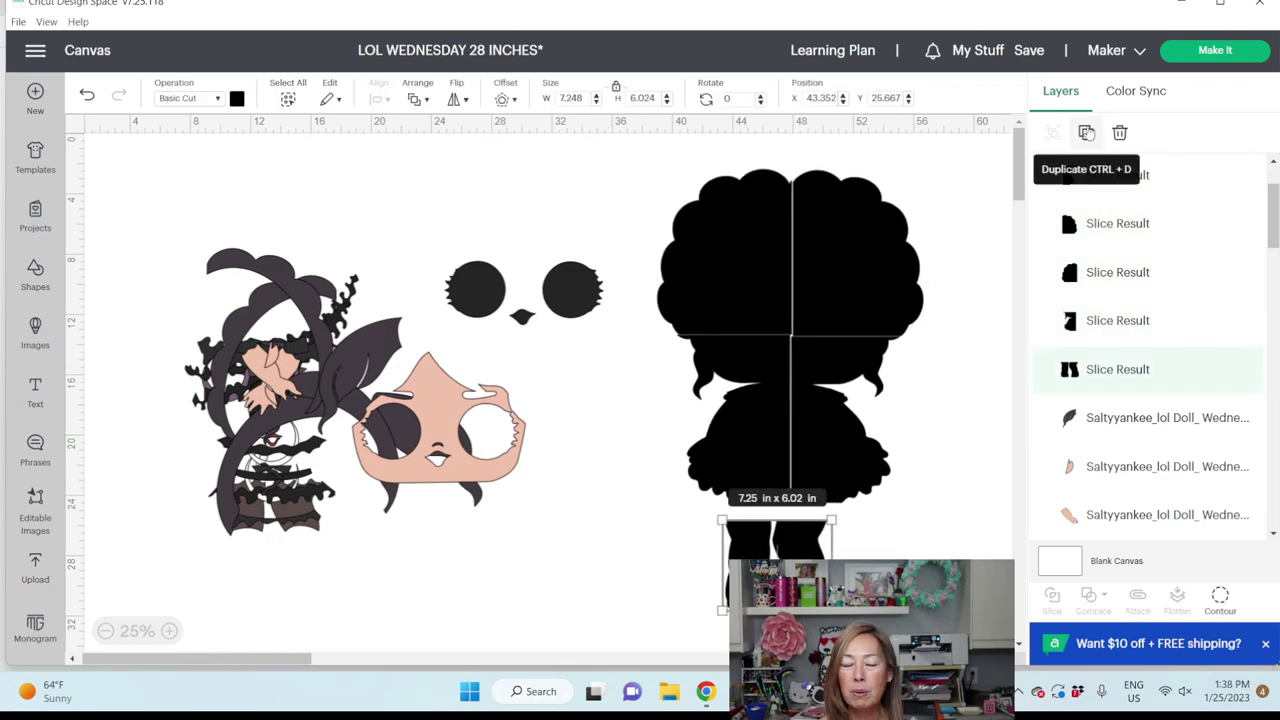
Duplicate the legs piece and move both pairs of legs above the dark eye shapes.
left_click(1086, 133)
left_click_drag(181, 200, 558, 200)
left_click_drag(805, 556, 652, 207)
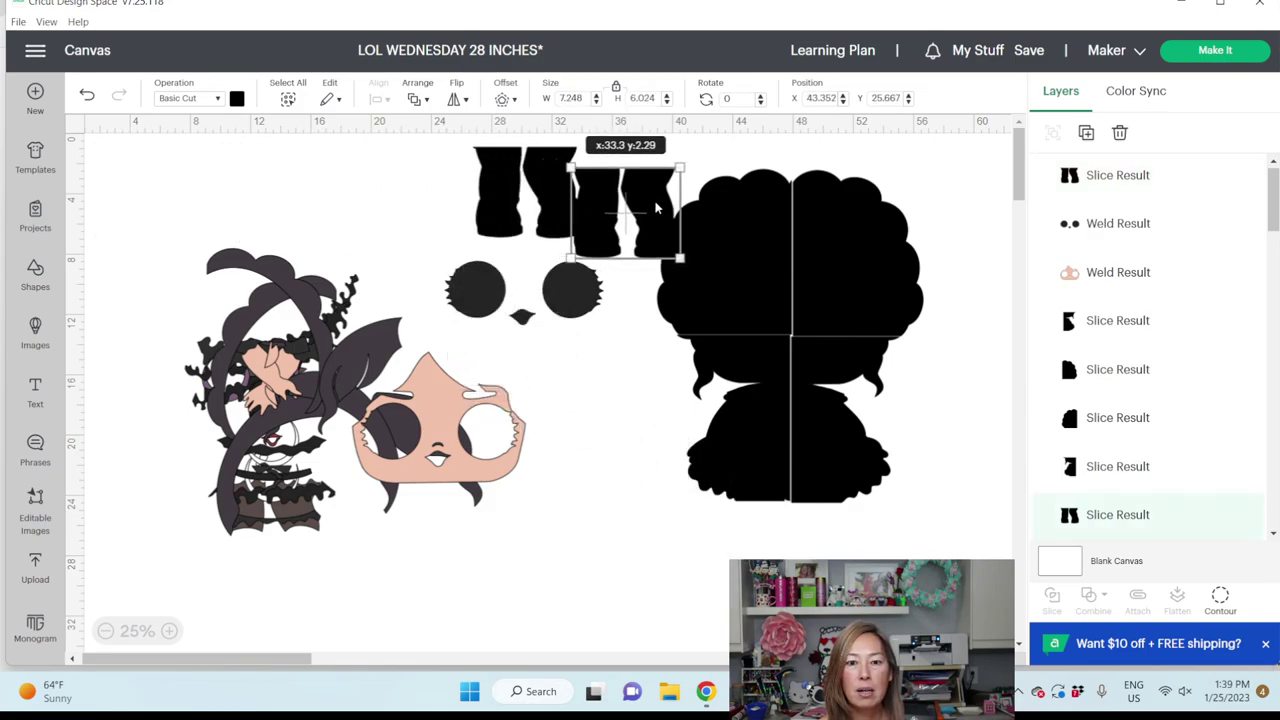
Hide one leg contour in each copy so each keeps a different leg, and place both separate legs beneath the dress.
left_click(1220, 598)
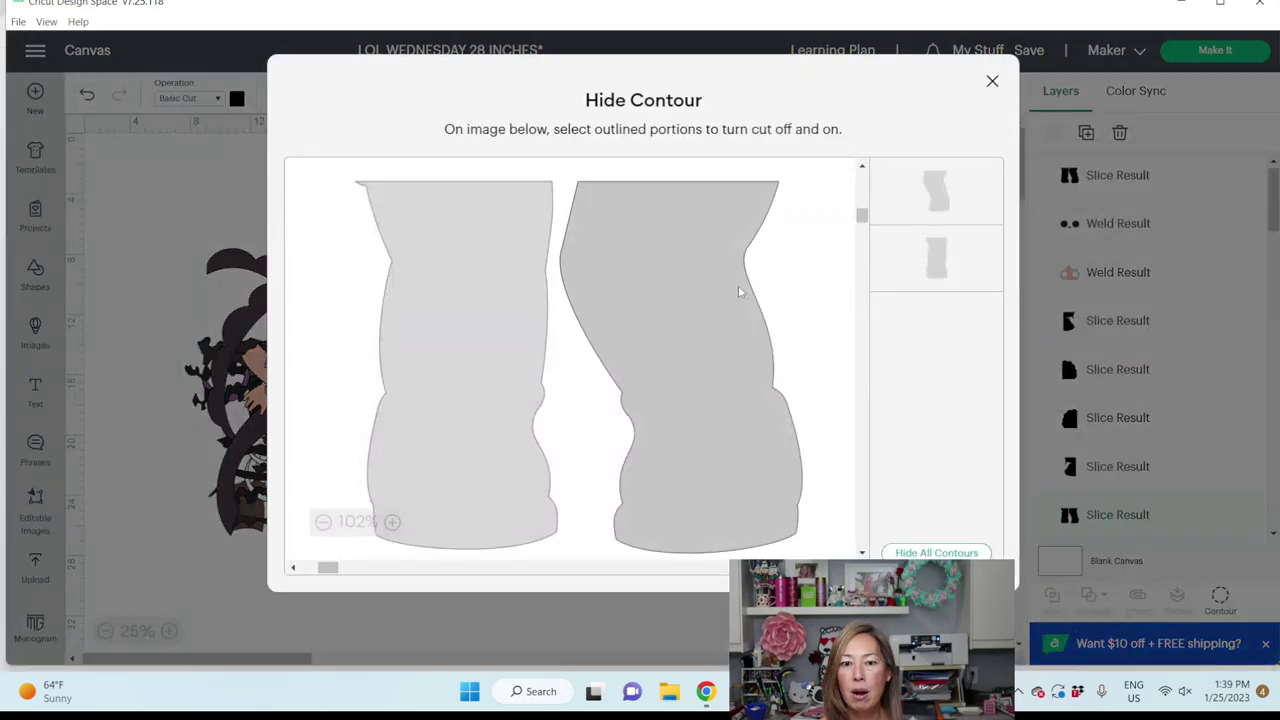
left_click(992, 80)
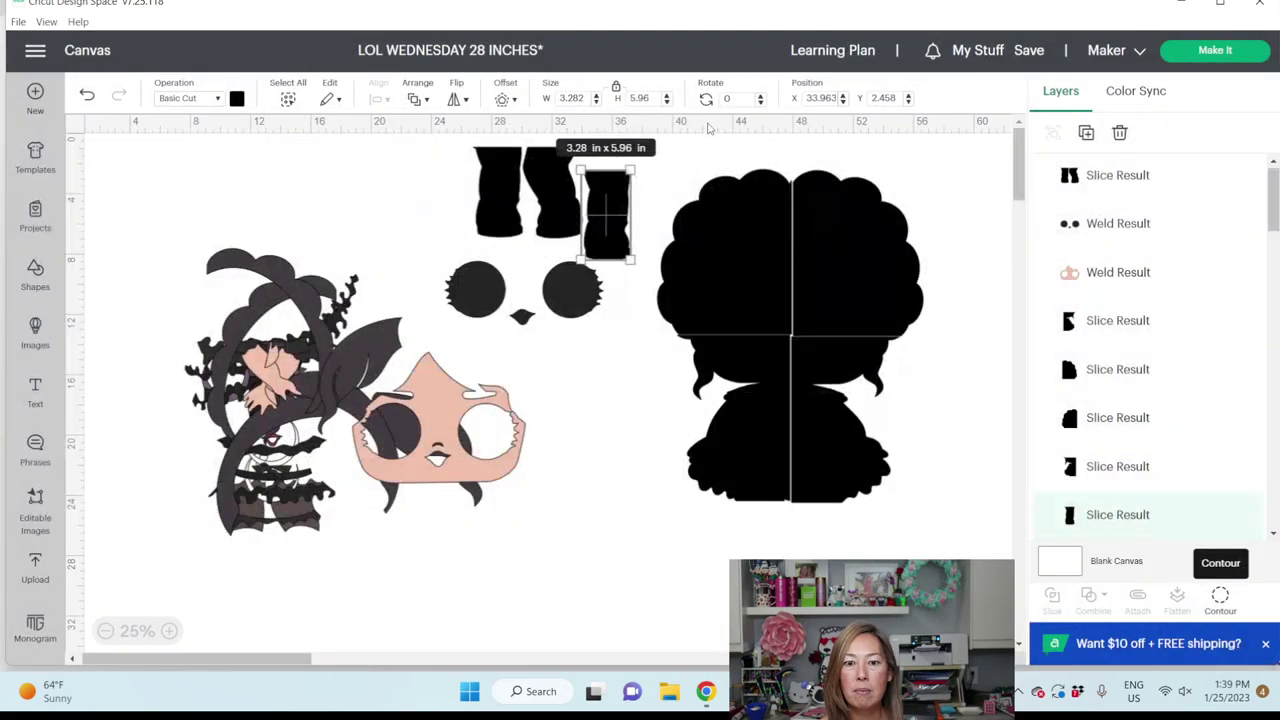
left_click(492, 190)
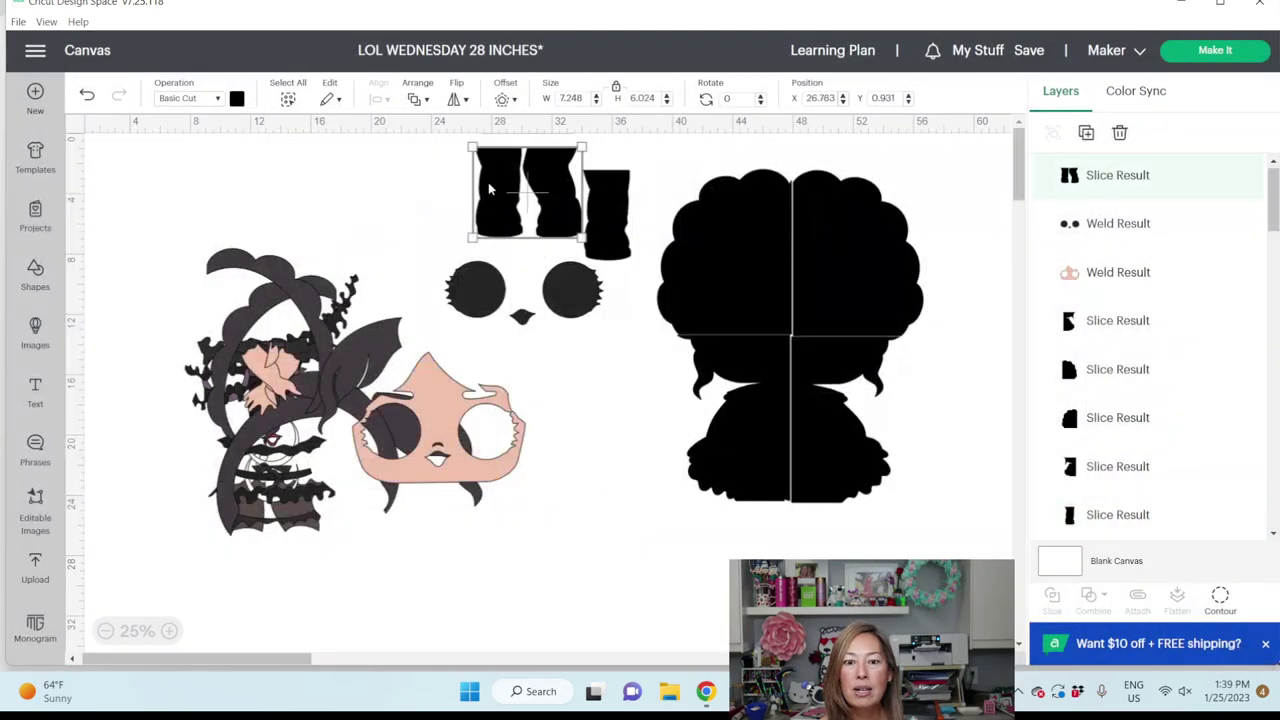
left_click(1220, 598)
left_click(755, 233)
left_click(992, 80)
left_click_drag(552, 195, 757, 518)
left_click_drag(605, 215, 802, 532)
Move the eye-and-mouth shapes to about X 22.19, Y 2.45 and duplicate them twice.
left_click(530, 305)
left_click_drag(562, 300, 520, 208)
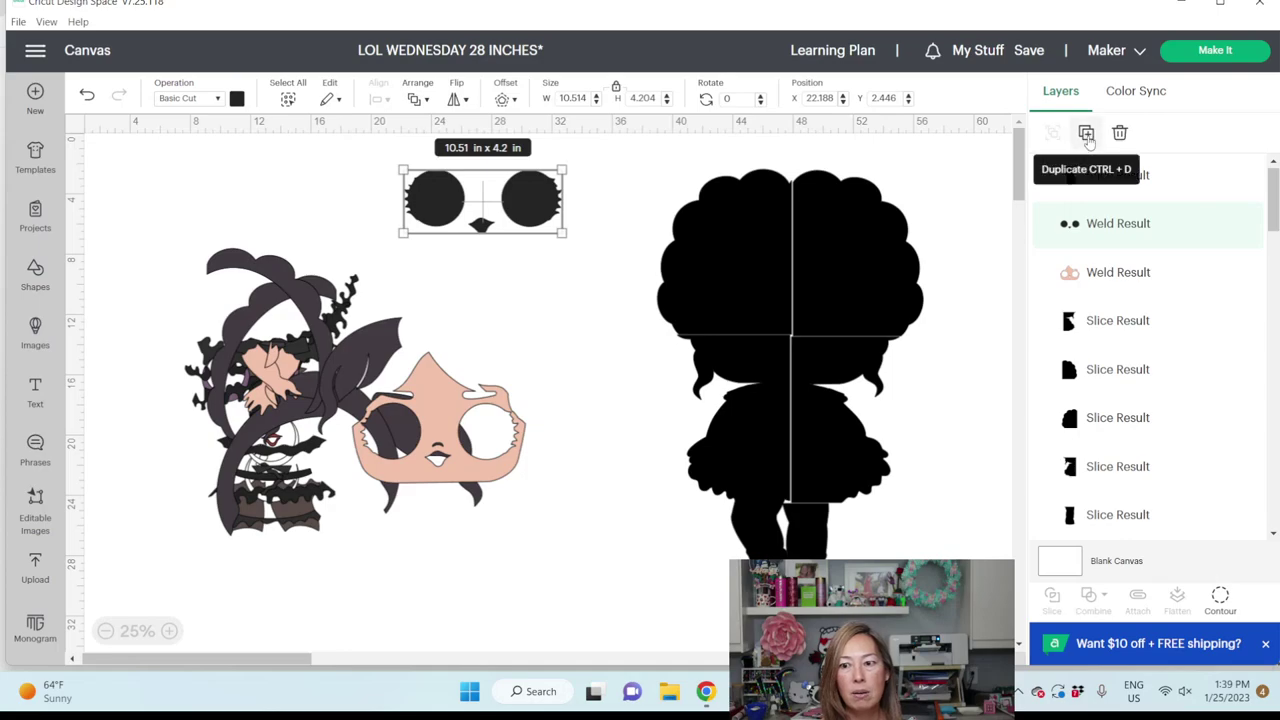
left_click(1086, 134)
left_click(1086, 134)
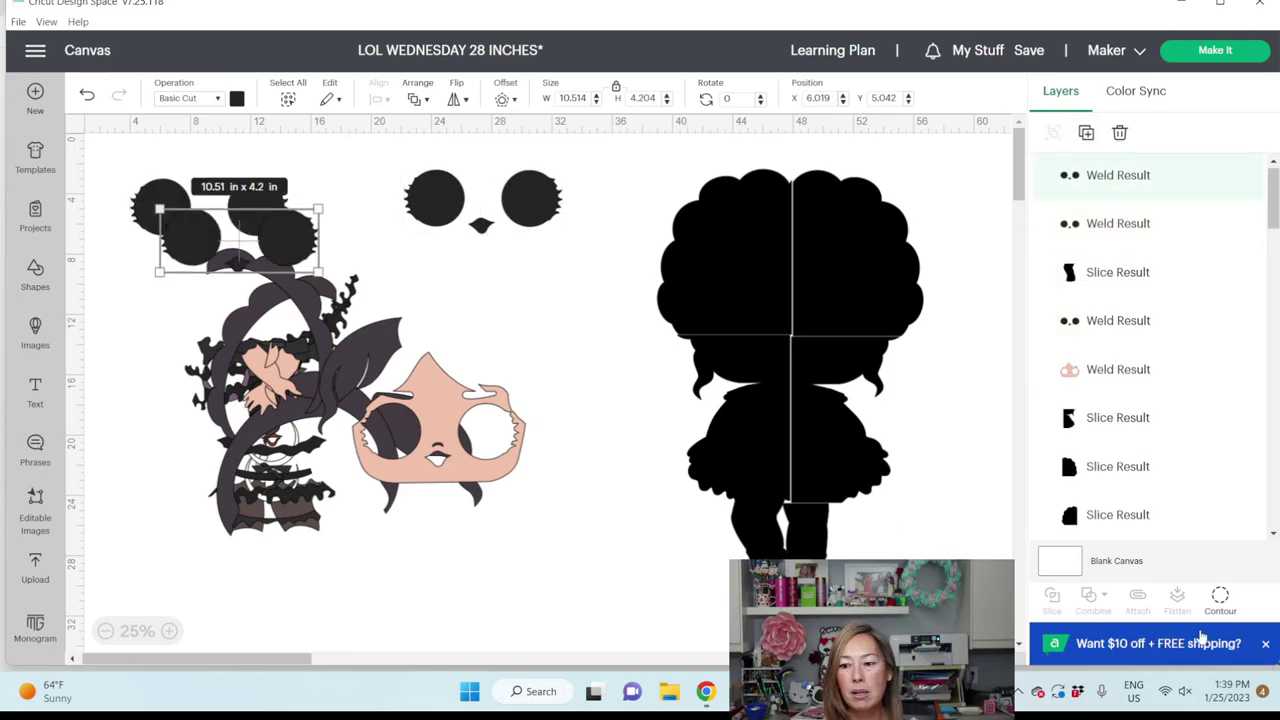
Hide the right eye and mouth contours in the newest copy and place the remaining left eye just above the face.
left_click(1220, 598)
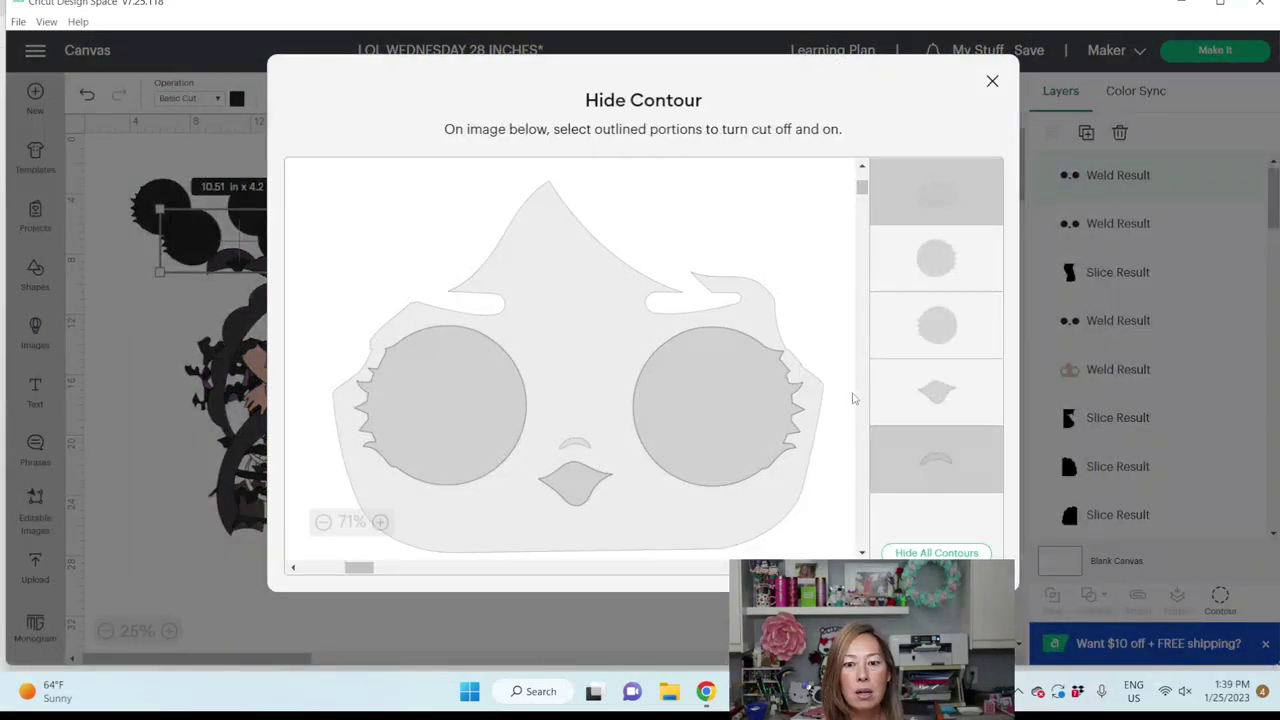
left_click(690, 386)
left_click(572, 488)
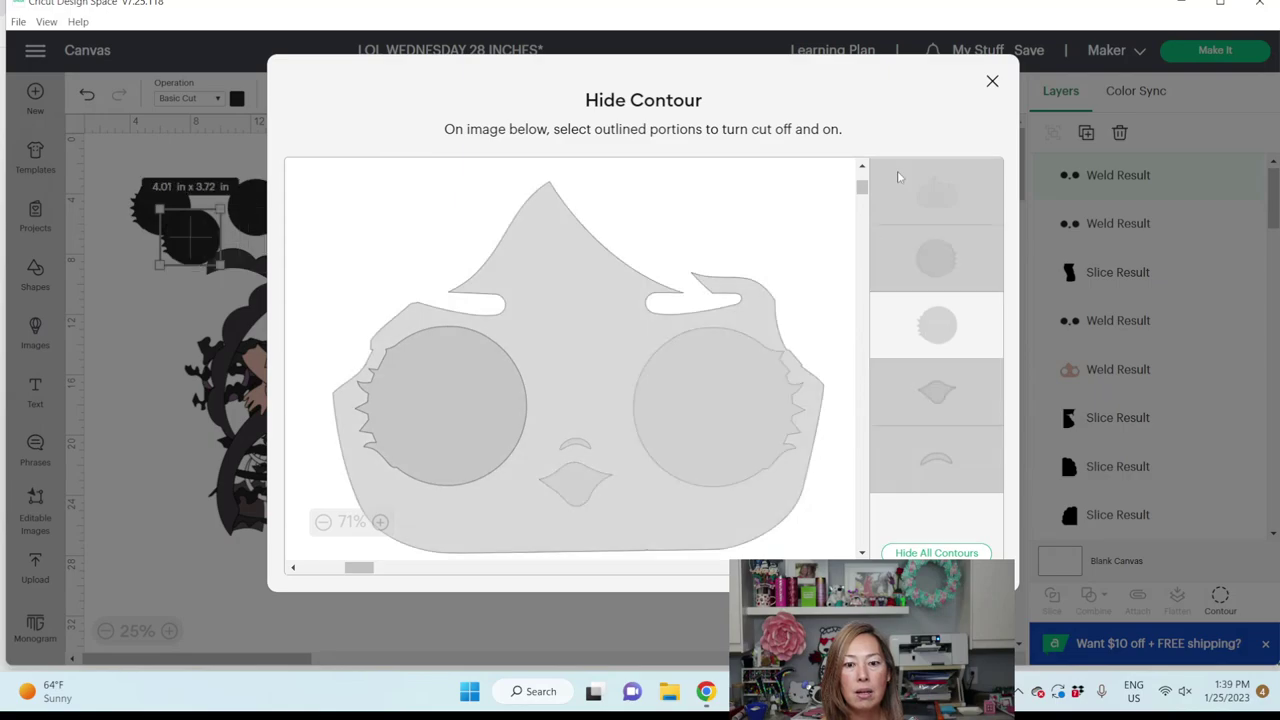
left_click(992, 81)
left_click_drag(195, 245, 523, 315)
Hide both eye contours in the original eye-and-mouth shape, keeping only the mouth.
left_click(530, 195)
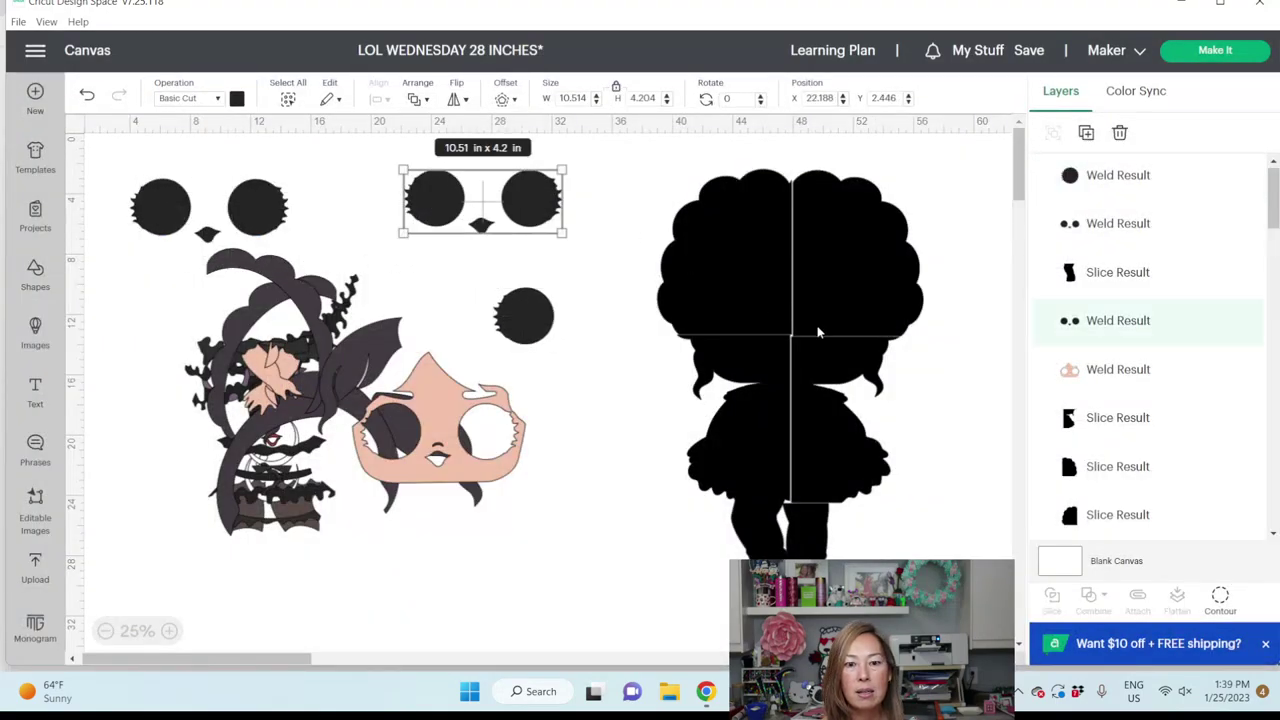
left_click(1222, 602)
left_click(709, 417)
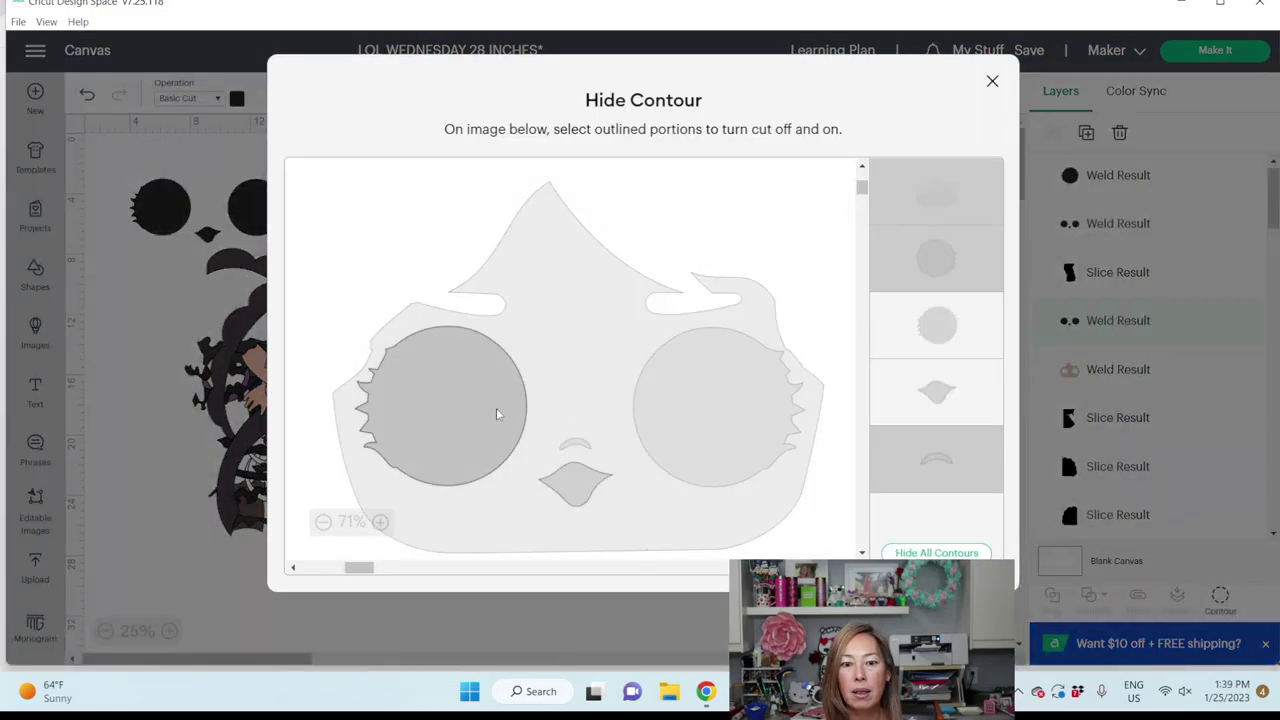
left_click(497, 414)
left_click(992, 81)
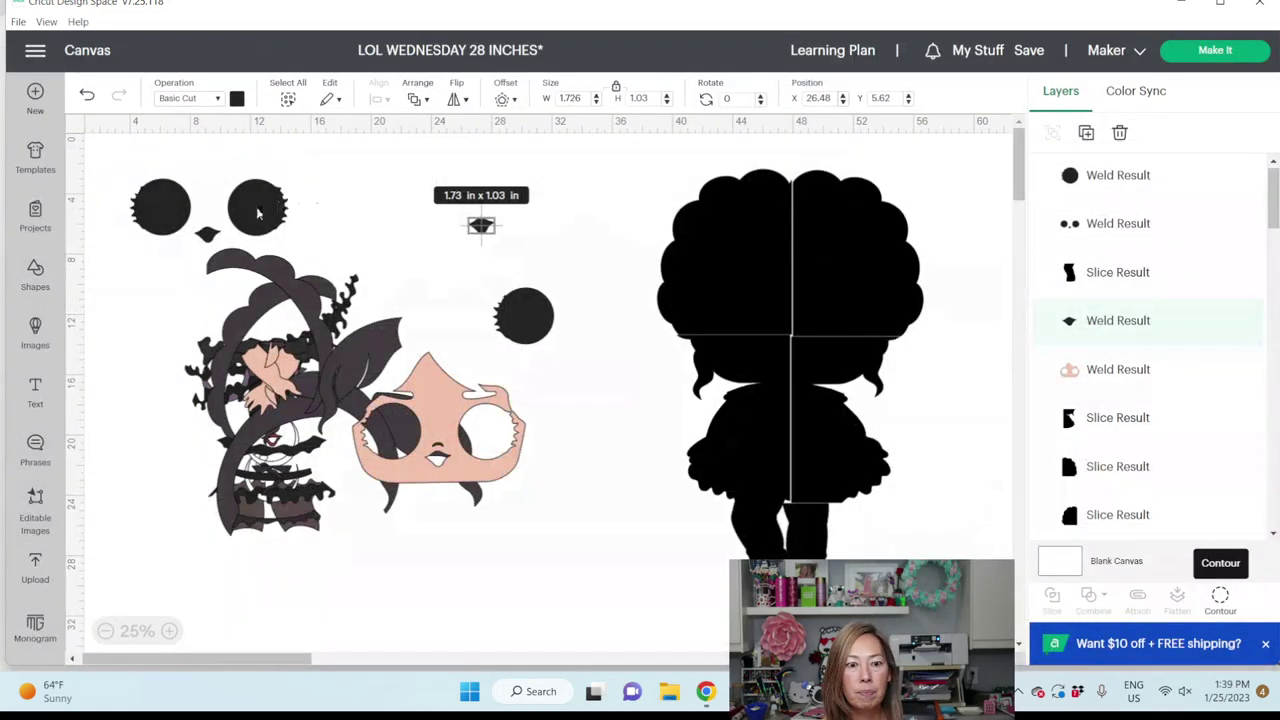
Hide the left eye and mouth contours in the remaining copy and place its right eye beside the left eye, near X 34.18, Y 12.29.
left_click(260, 213)
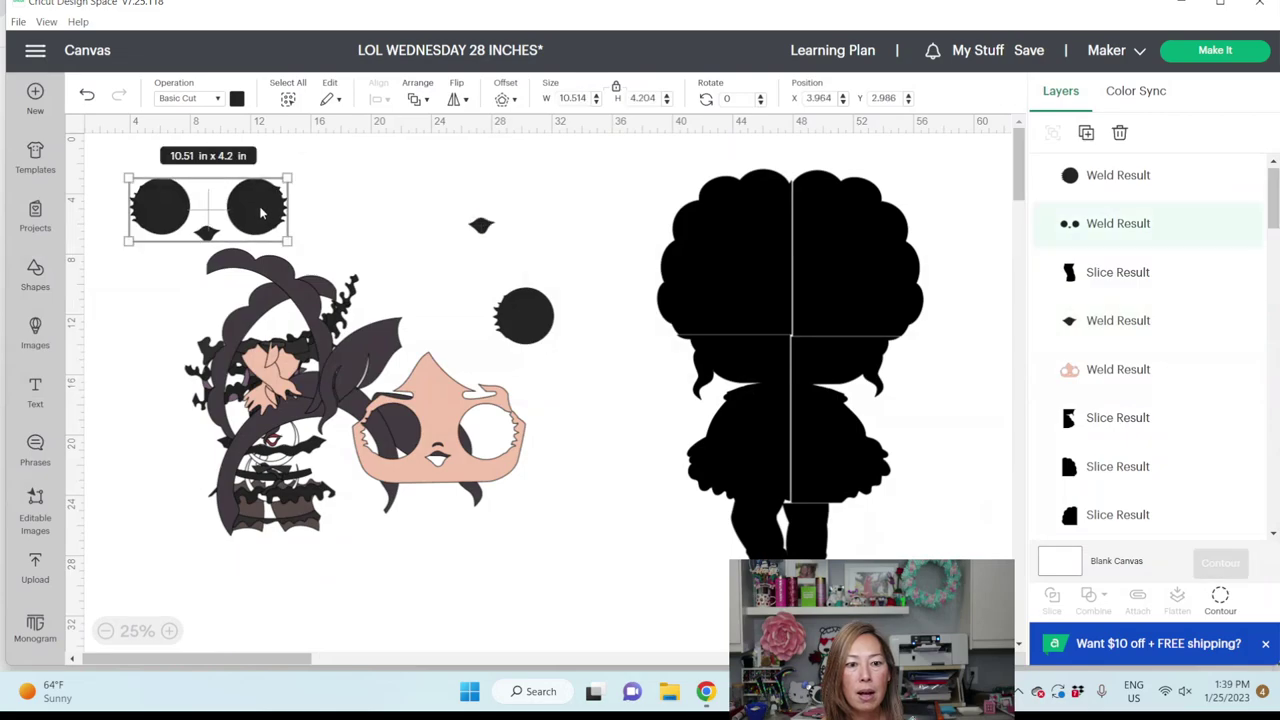
left_click(1230, 604)
left_click(466, 400)
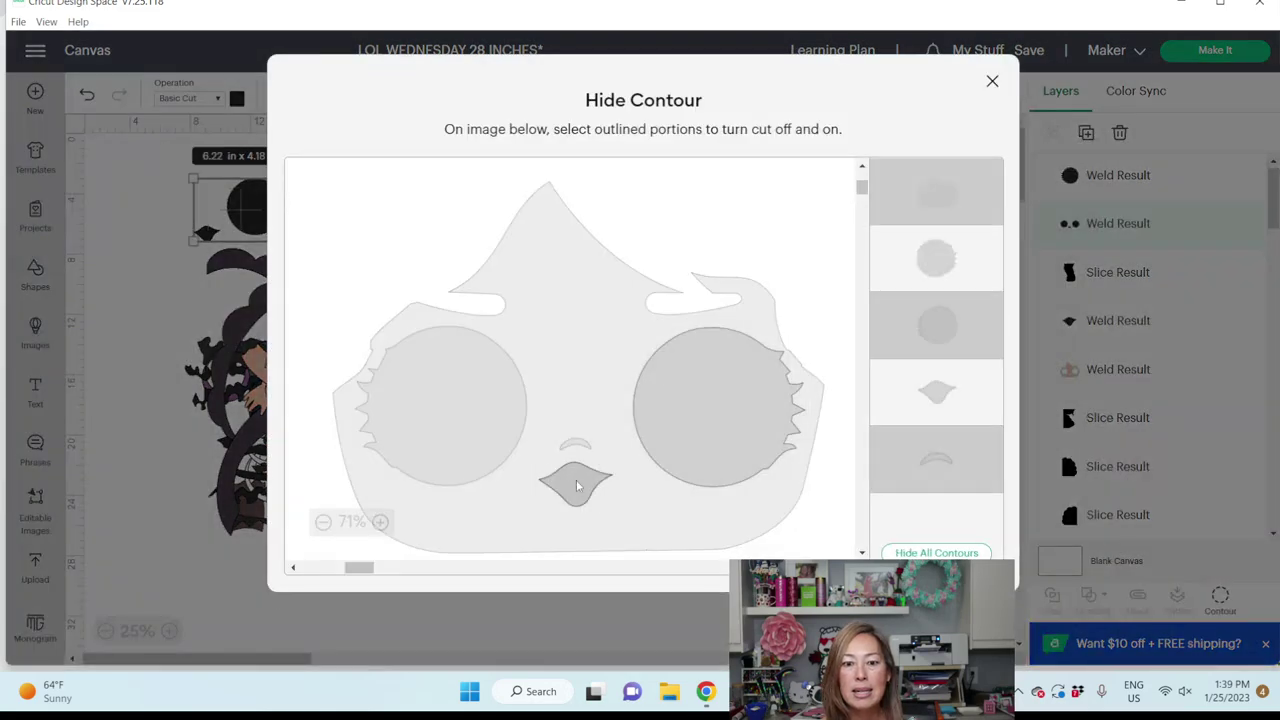
left_click(575, 485)
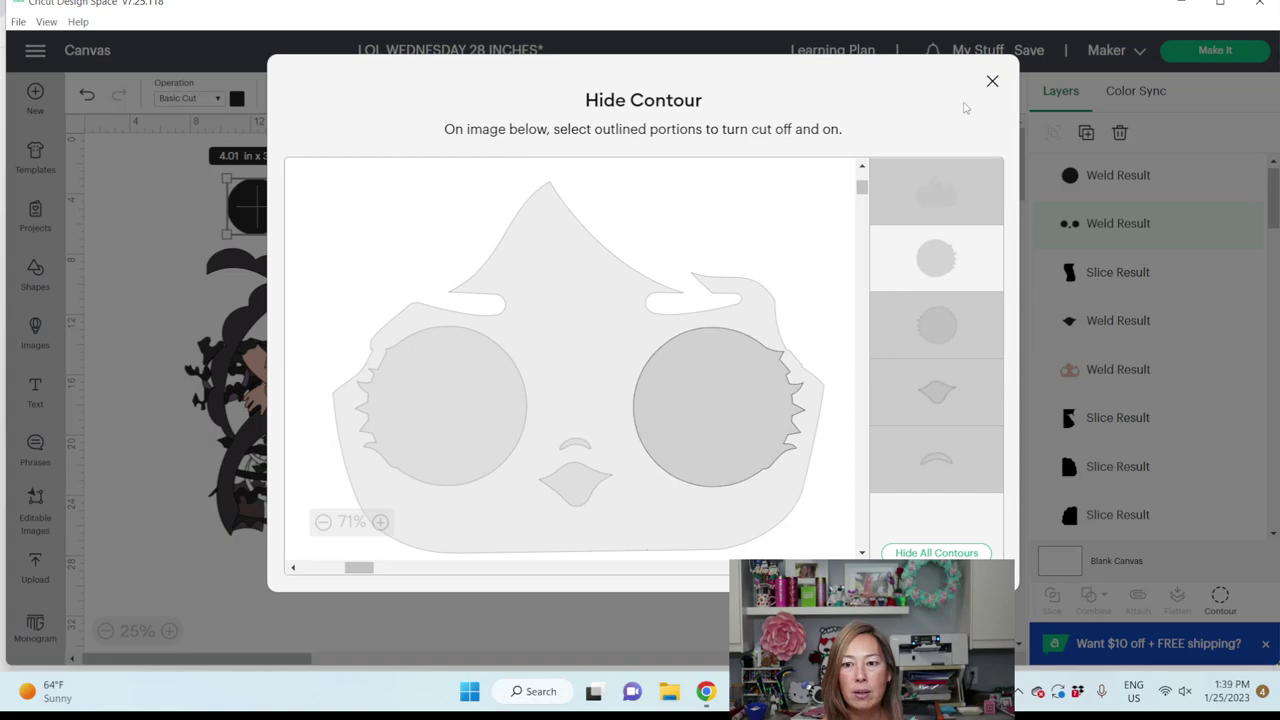
left_click(992, 80)
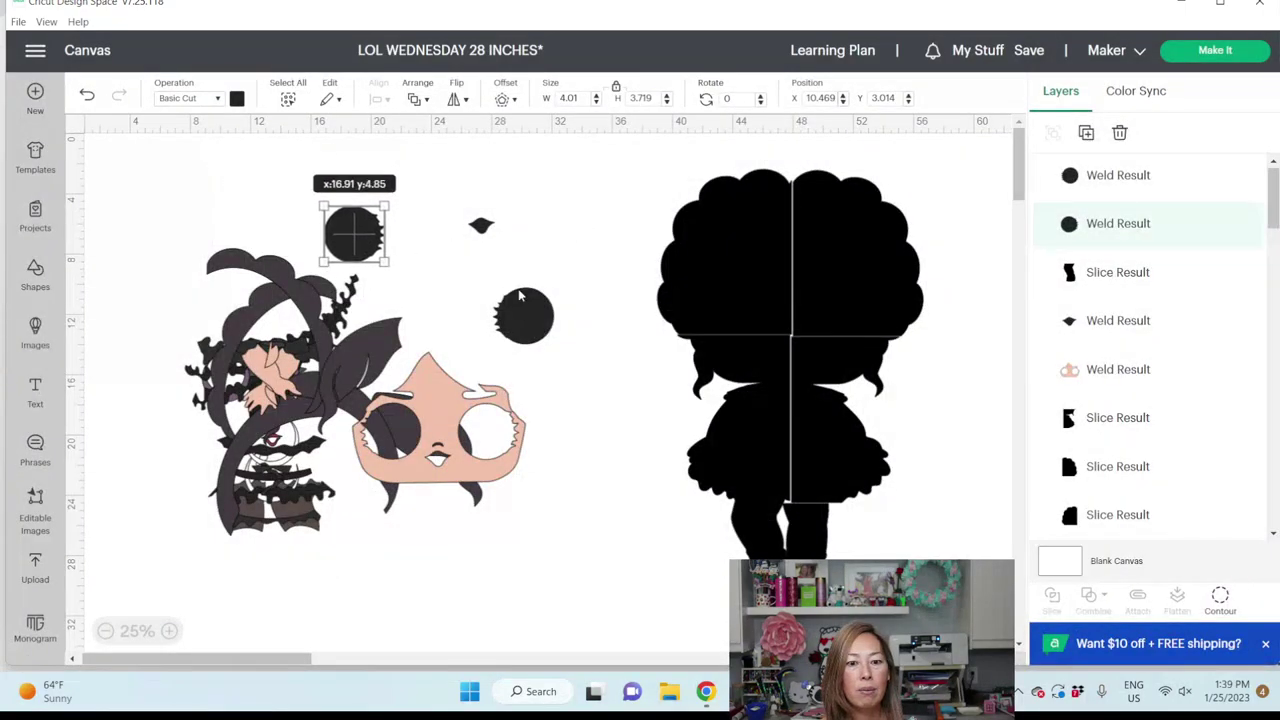
left_click_drag(494, 285, 614, 345)
Save the changes to the project.
left_click(1029, 50)
left_click(1044, 76)
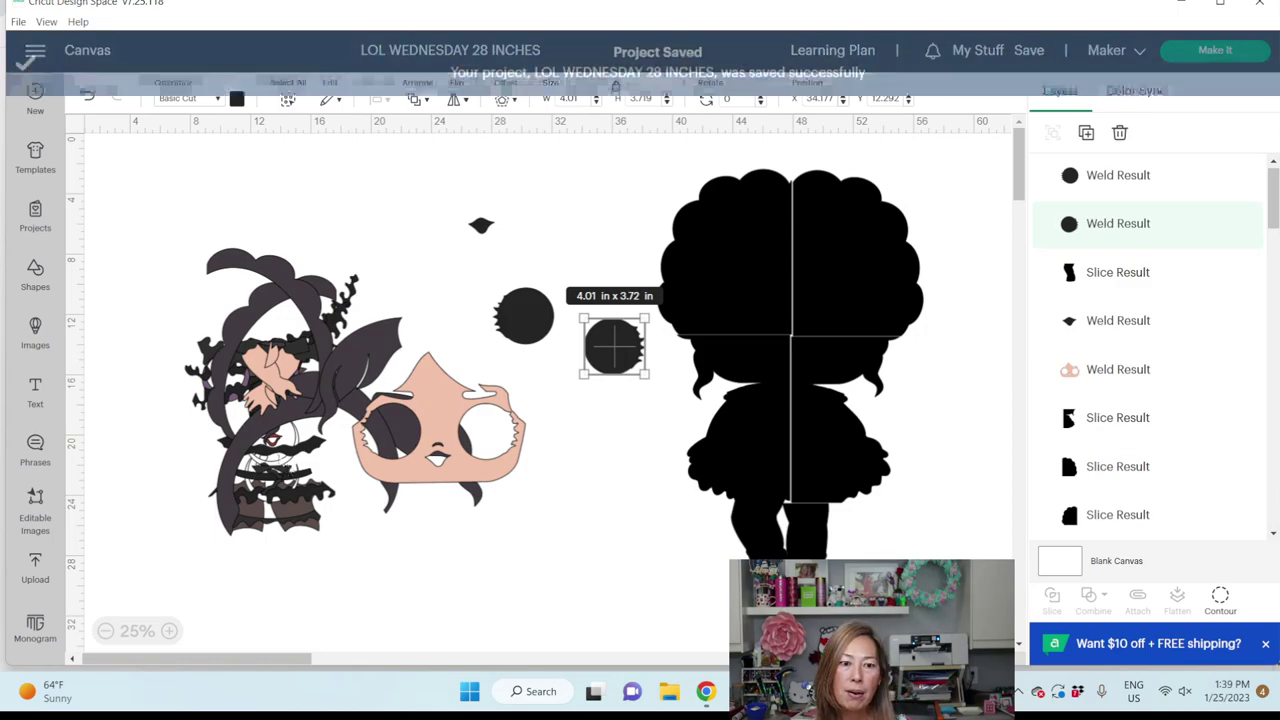